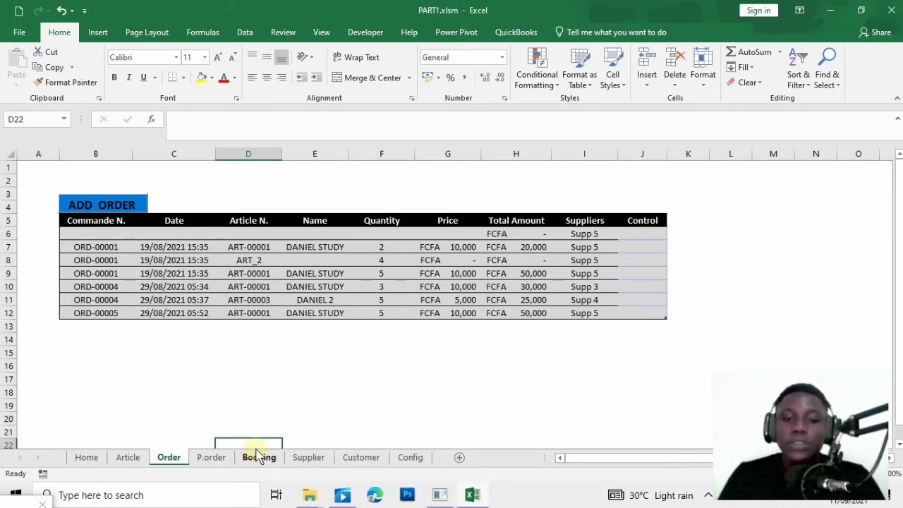
- Compare the Quantity columns of the Order and Booking sheets, checking each table's quantity cells
left_click(259, 457)
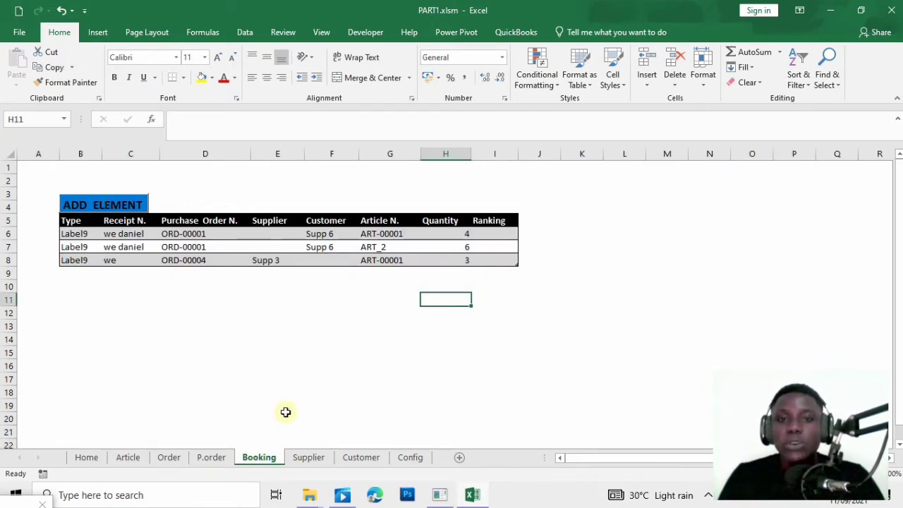
left_click(168, 458)
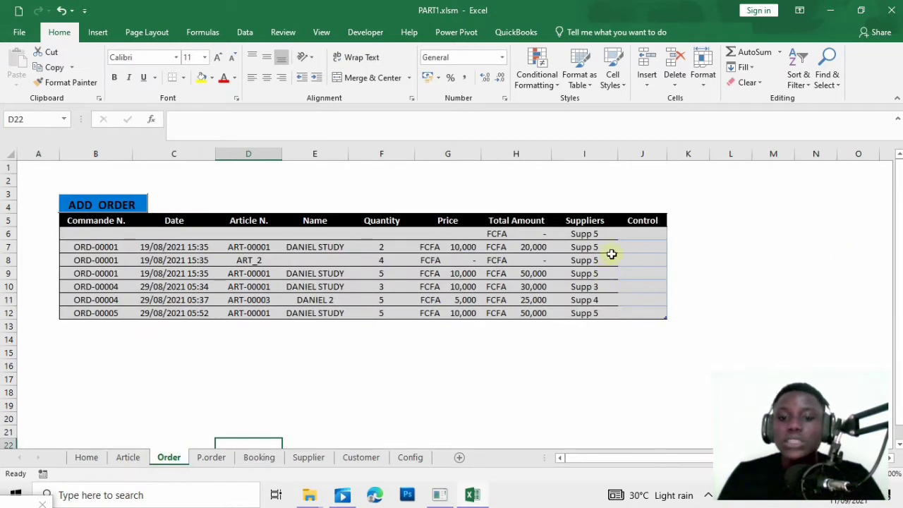
left_click_drag(610, 259, 612, 251)
left_click_drag(408, 247, 416, 314)
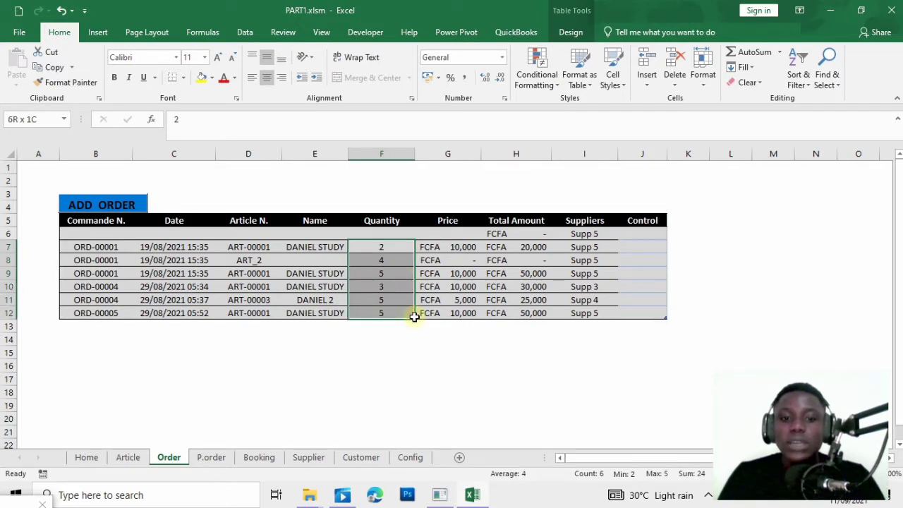
left_click(261, 457)
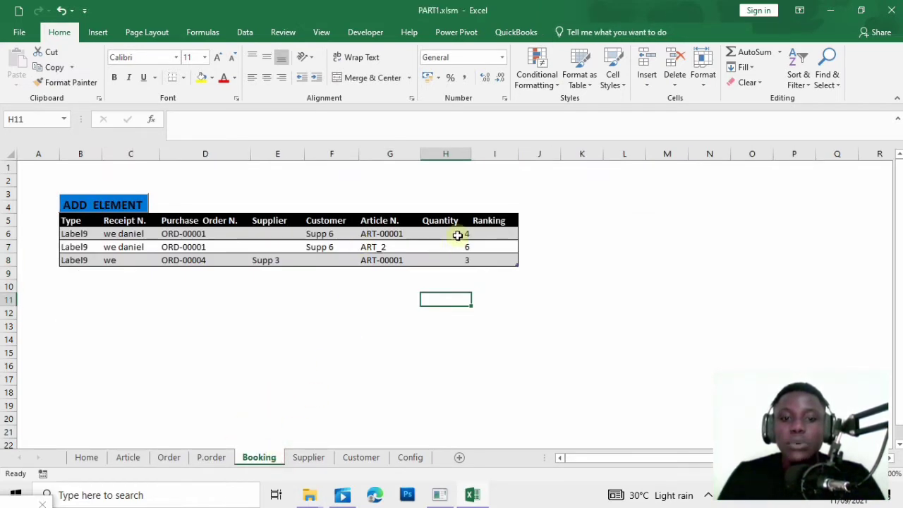
left_click_drag(459, 233, 447, 258)
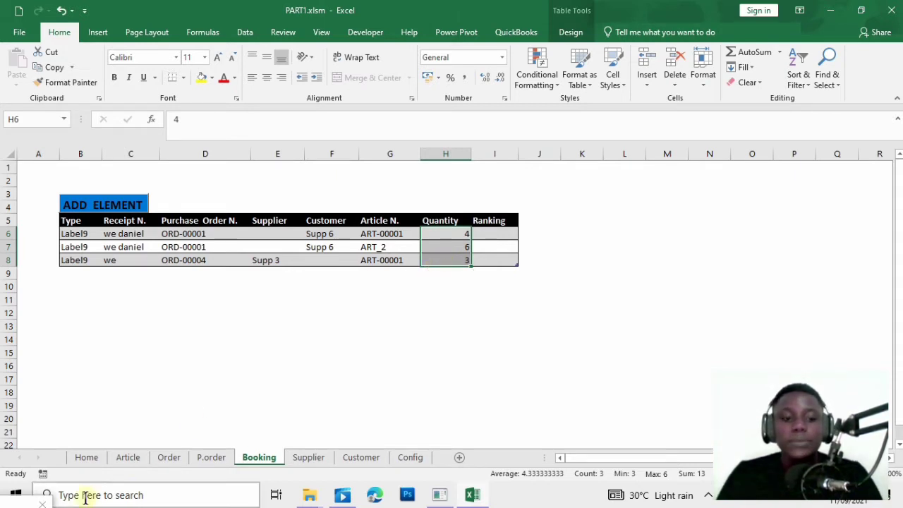
- Start an INDEX formula in cell J6 of the Order sheet's Control column, using the Booking table's Quantity column as the array
left_click(167, 459)
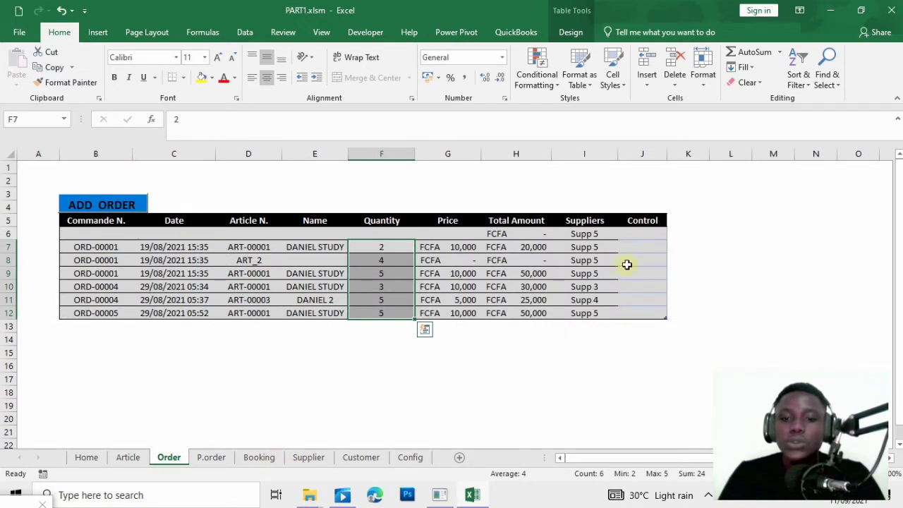
left_click(634, 238)
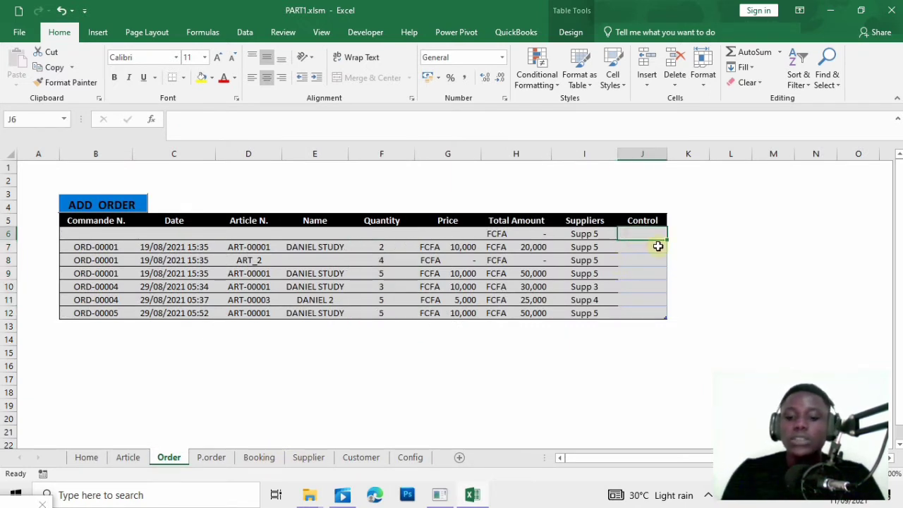
type("=")
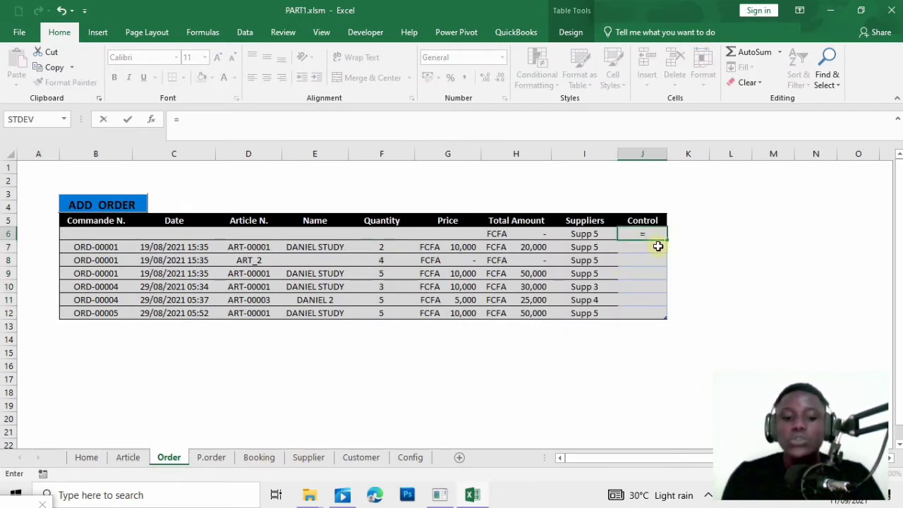
type("INDE")
double_click(659, 248)
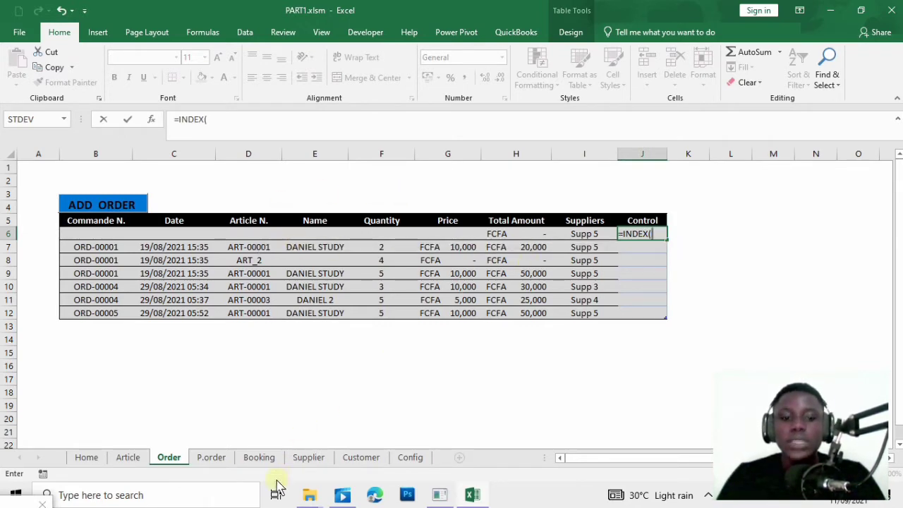
left_click(258, 457)
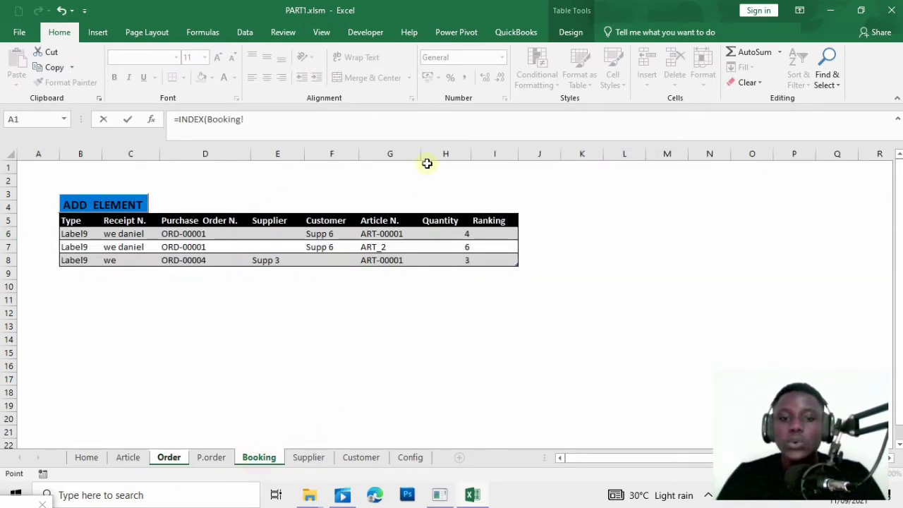
left_click(439, 240)
mouse_move(438, 240)
left_mouse_down()
mouse_move(435, 276)
mouse_move(435, 256)
left_mouse_up()
type(",")
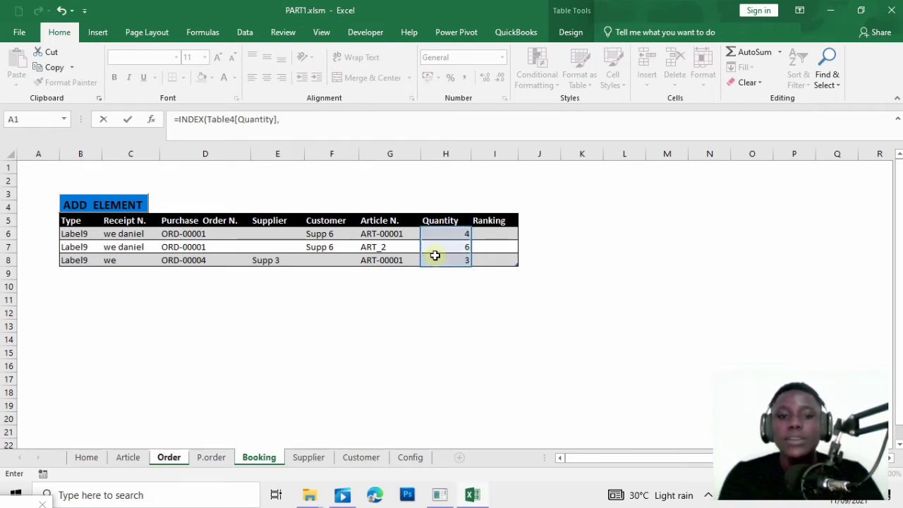
- Add a MATCH with lookup value 1 and a first condition equating the row's Commande N. with Booking's Purchase Order N. column
type("MAT")
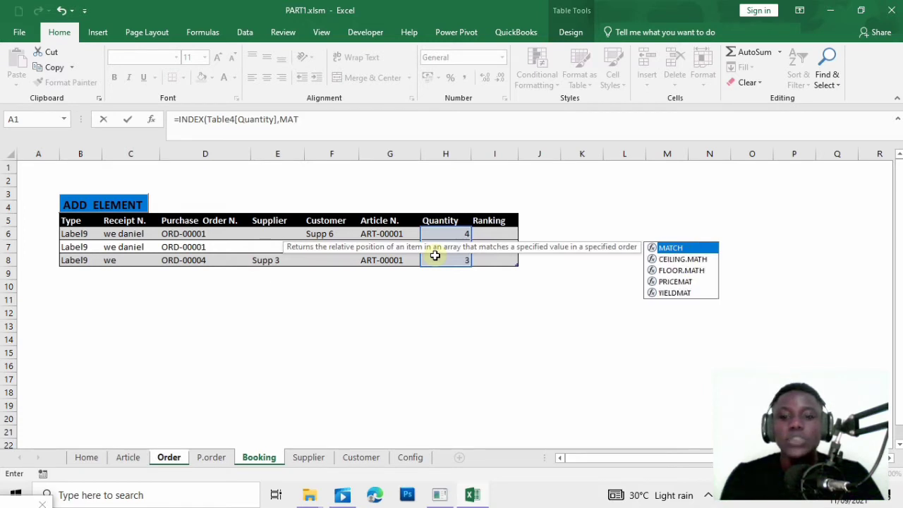
double_click(706, 247)
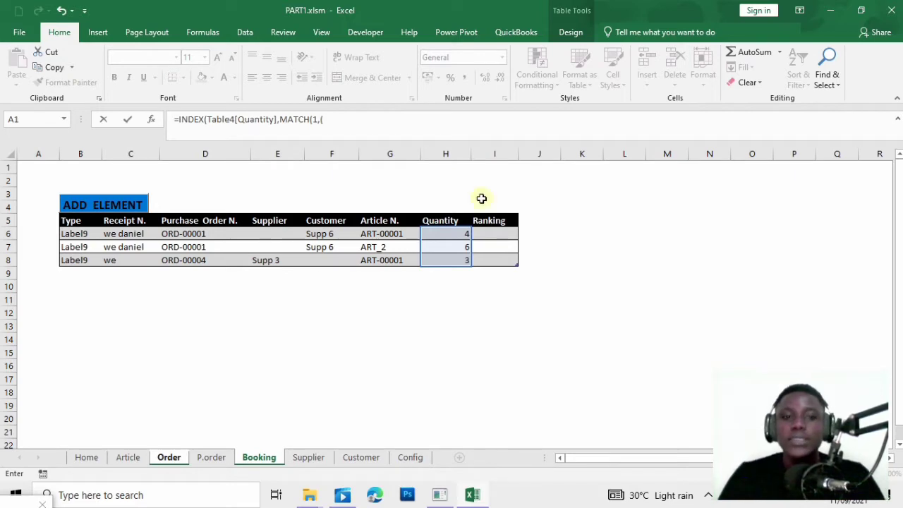
left_click(167, 460)
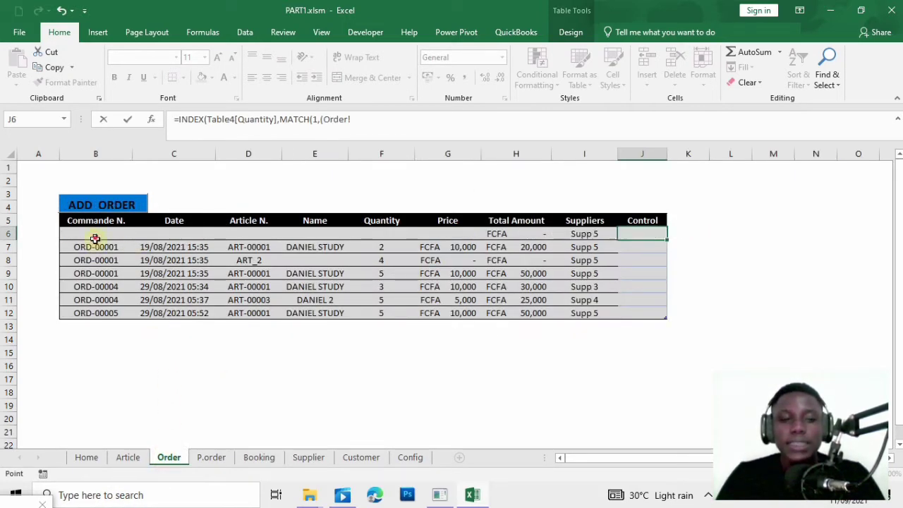
left_click(94, 236)
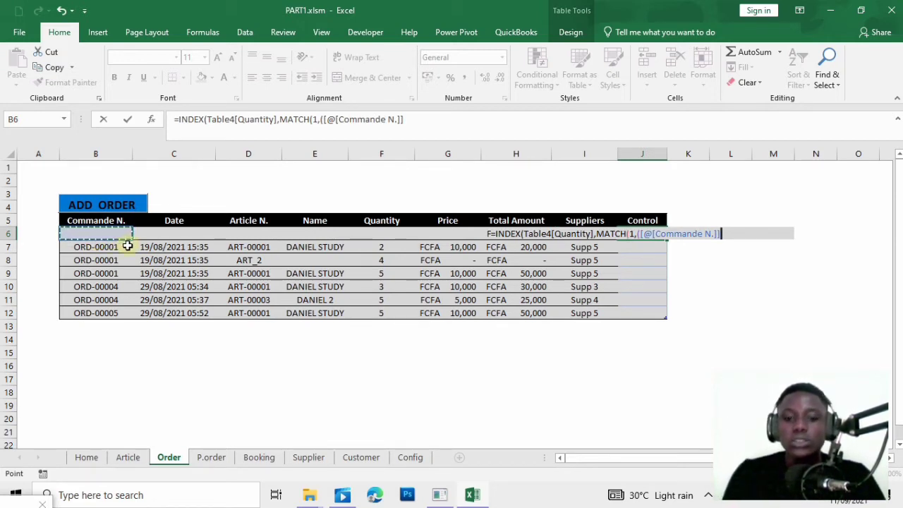
type("=")
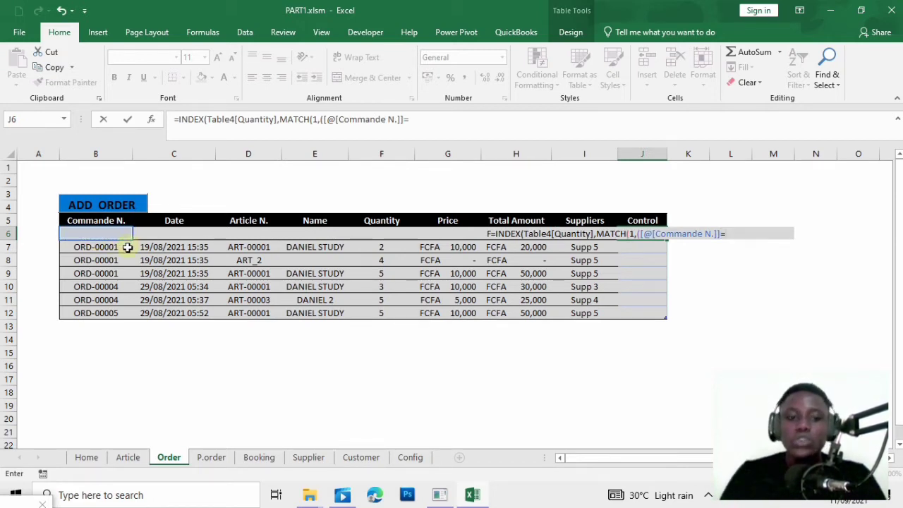
left_click(259, 457)
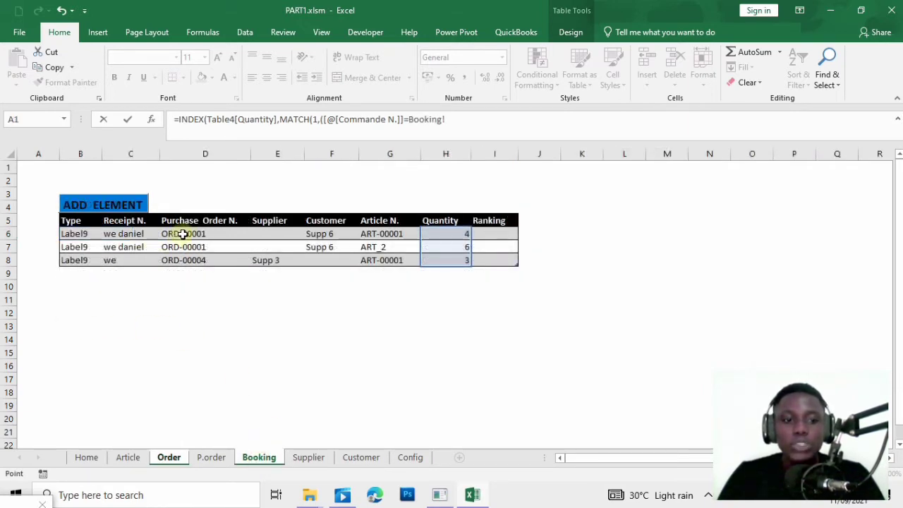
left_click_drag(182, 234, 185, 258)
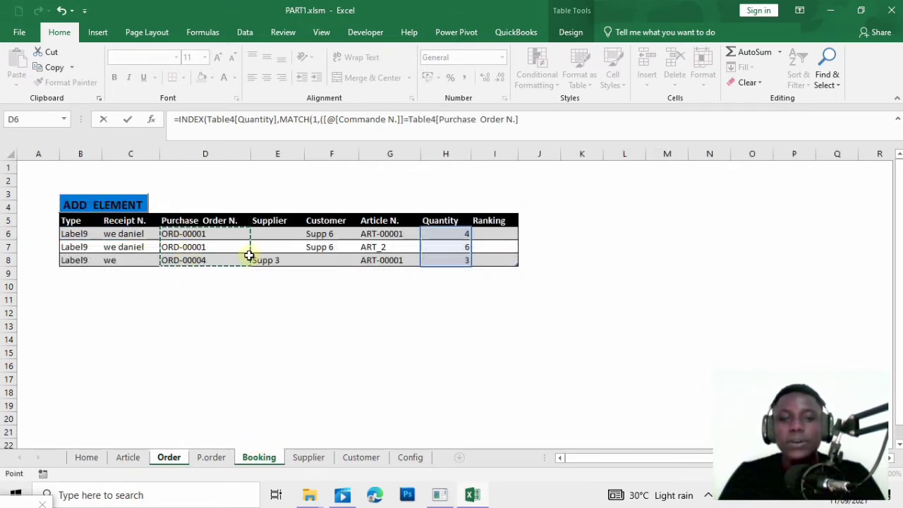
type(")*(")
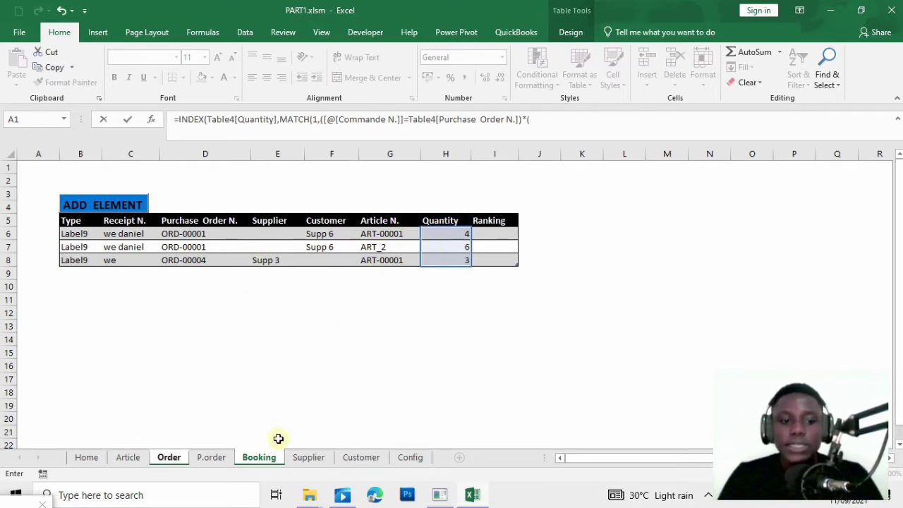
- Multiply by a second condition equating the Order row's Article N. with the Booking table's Article N. column
left_click(165, 458)
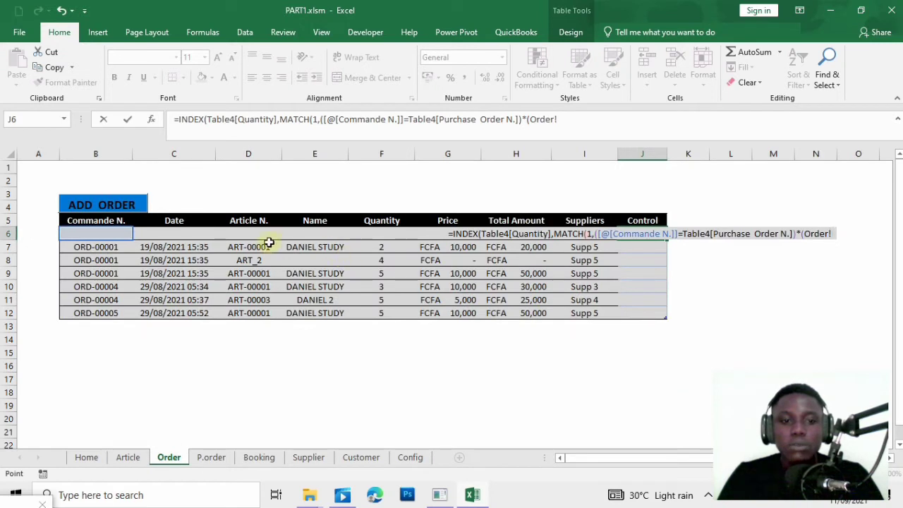
left_click(260, 238)
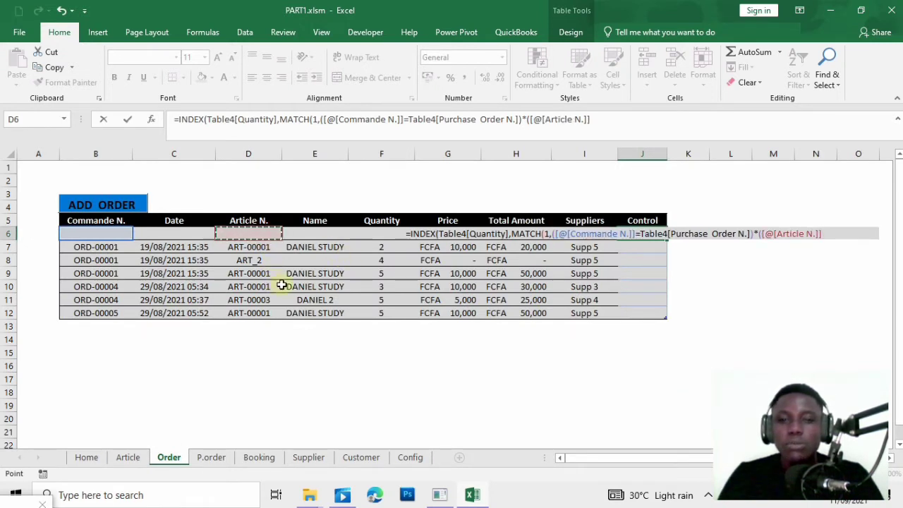
type("=")
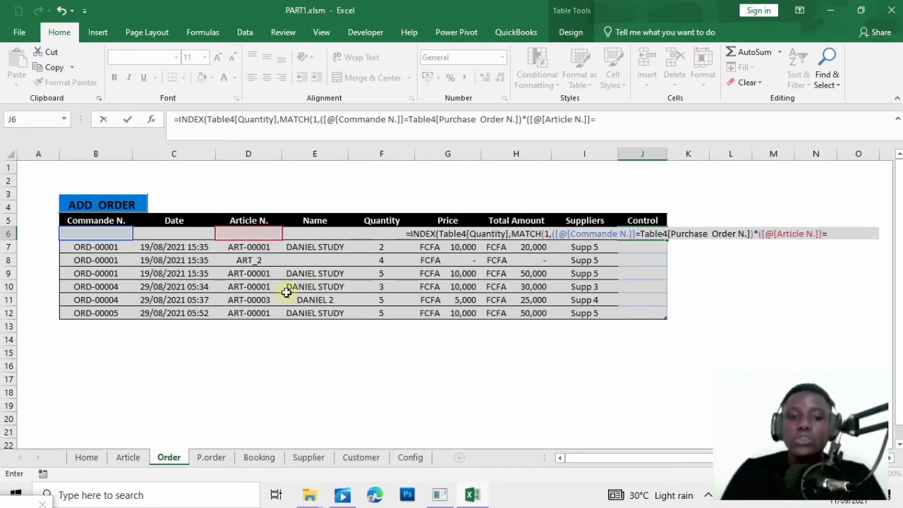
left_click(258, 458)
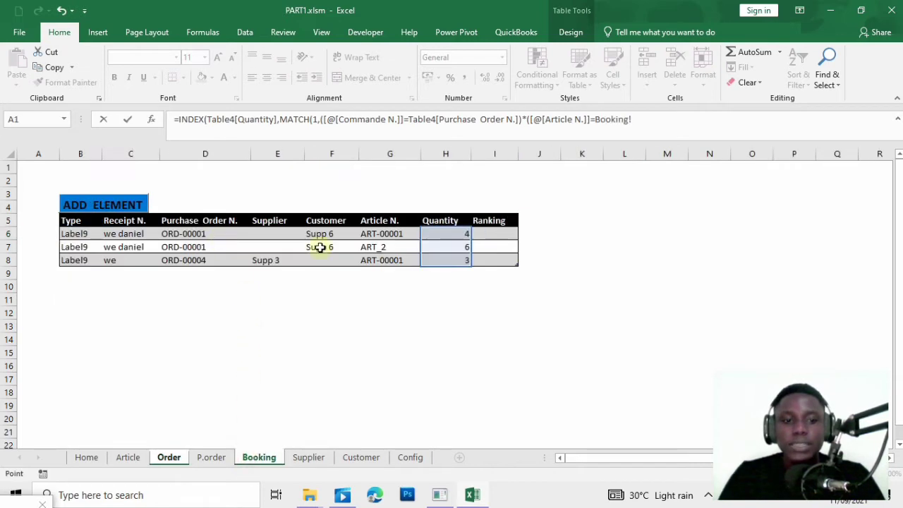
left_click_drag(383, 232, 393, 260)
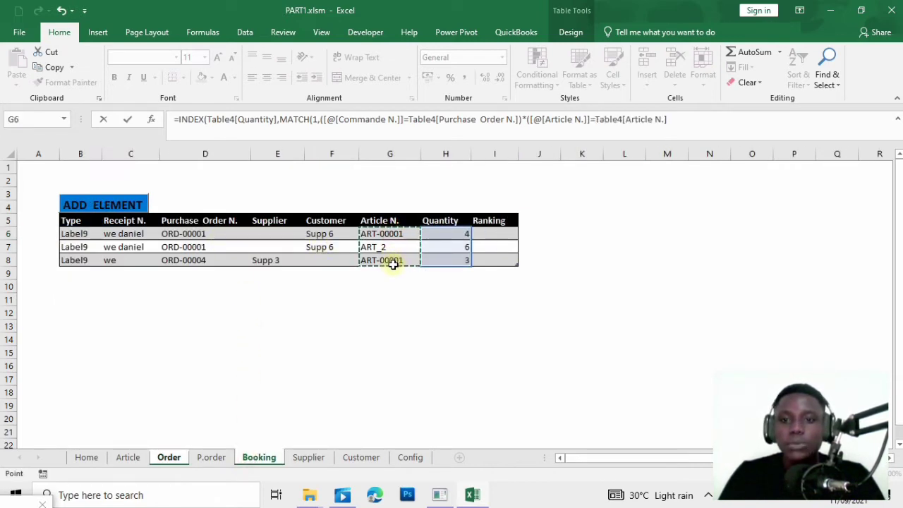
type(")")
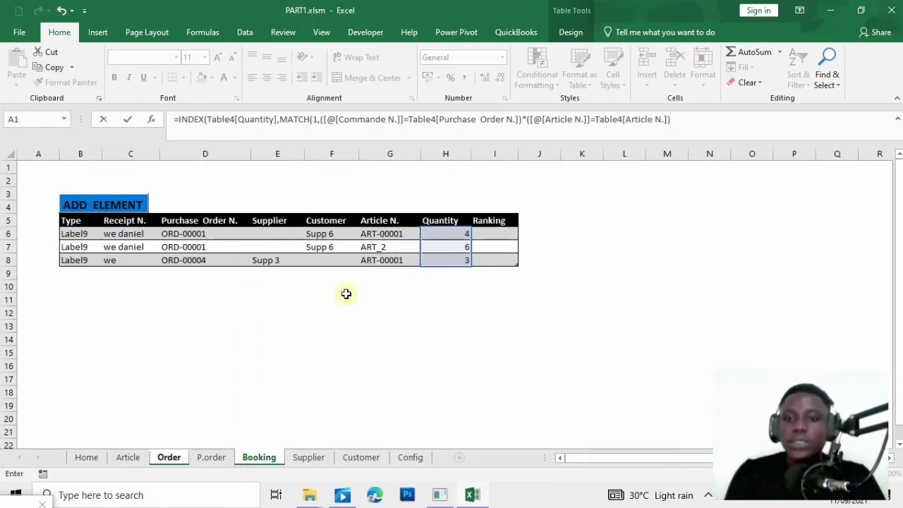
- Complete the MATCH with exact match 0, enter it as an array formula, and fill it through the whole Control column
type(",")
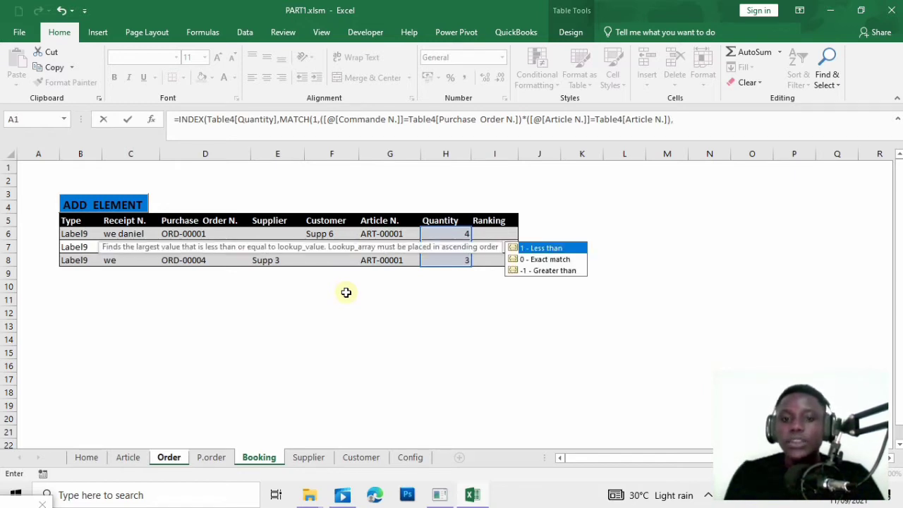
double_click(543, 259)
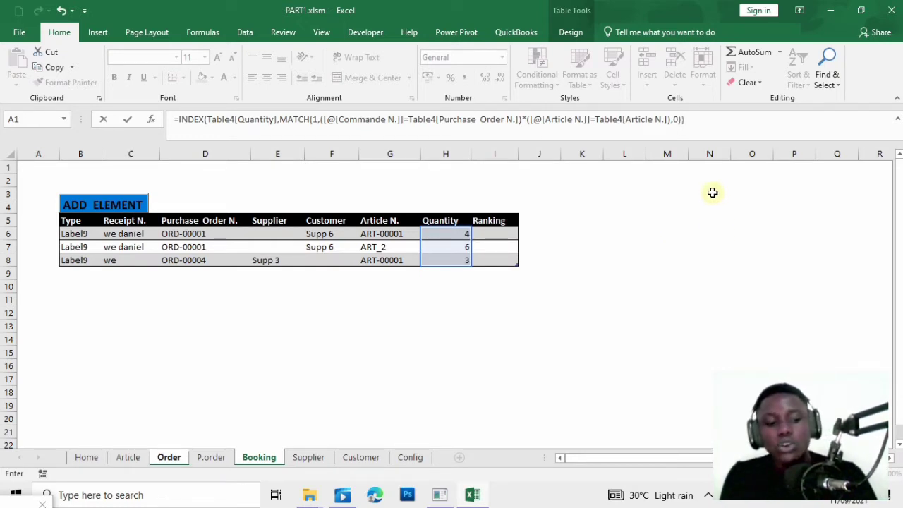
key("ctrl+shift+Return")
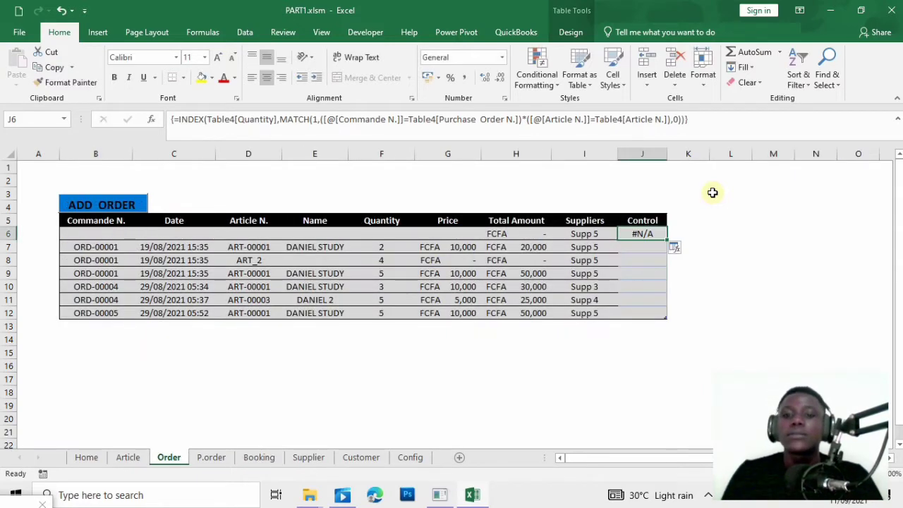
left_click(675, 248)
left_click(723, 269)
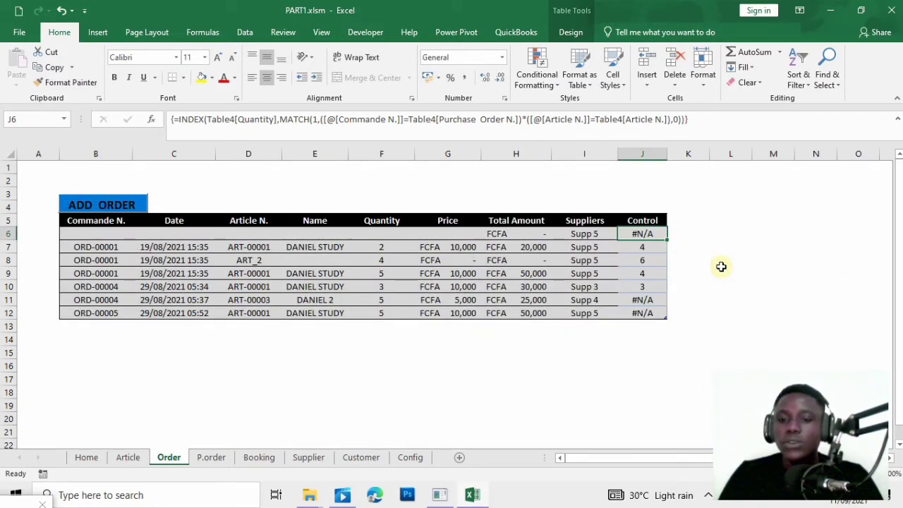
left_click(703, 229)
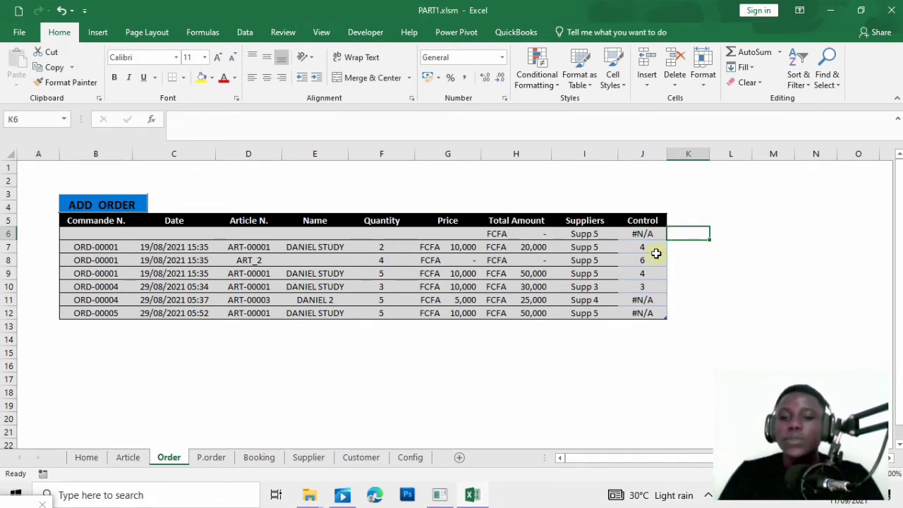
- Wrap J6's lookup formula in IFERROR with an empty string as the fallback and overwrite the whole Control column with it
left_click(639, 235)
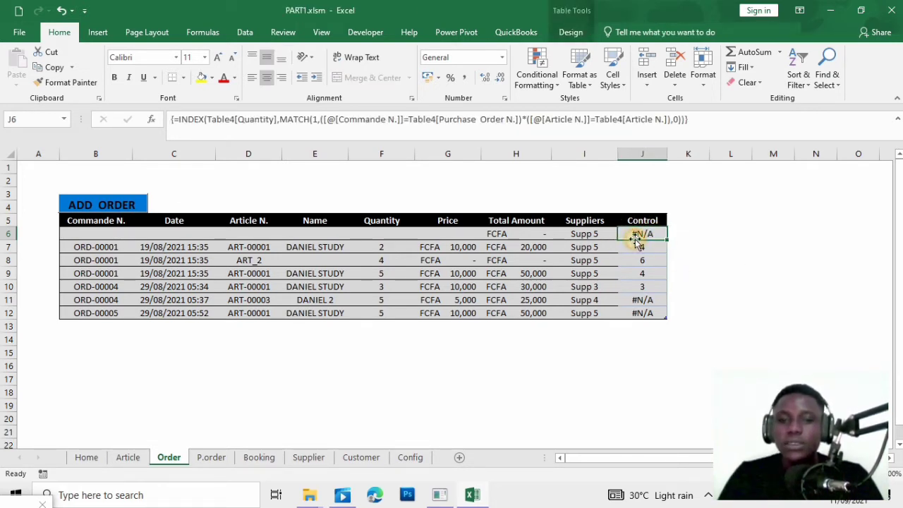
left_click(177, 118)
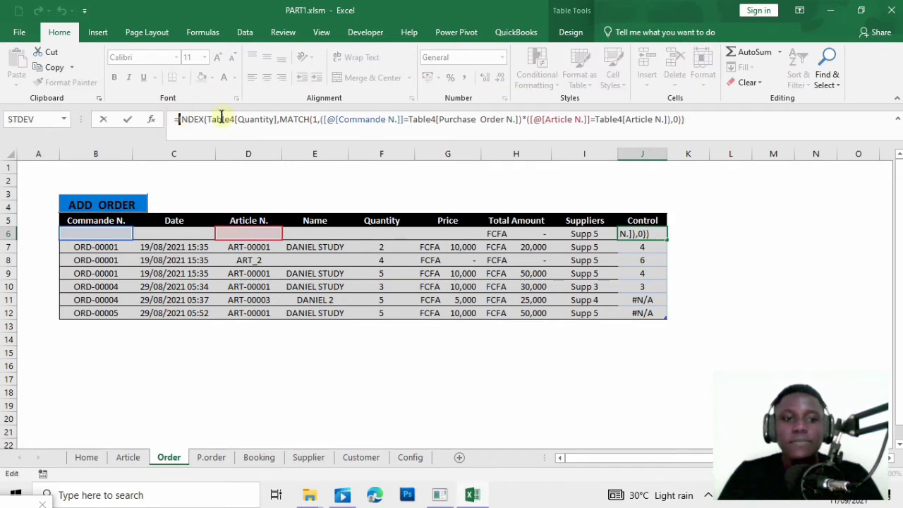
type("IF")
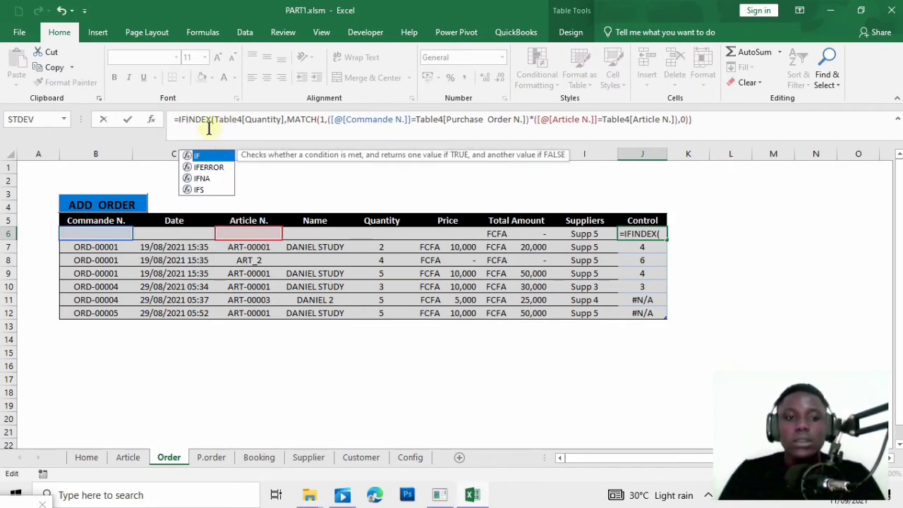
left_click(225, 169)
double_click(228, 171)
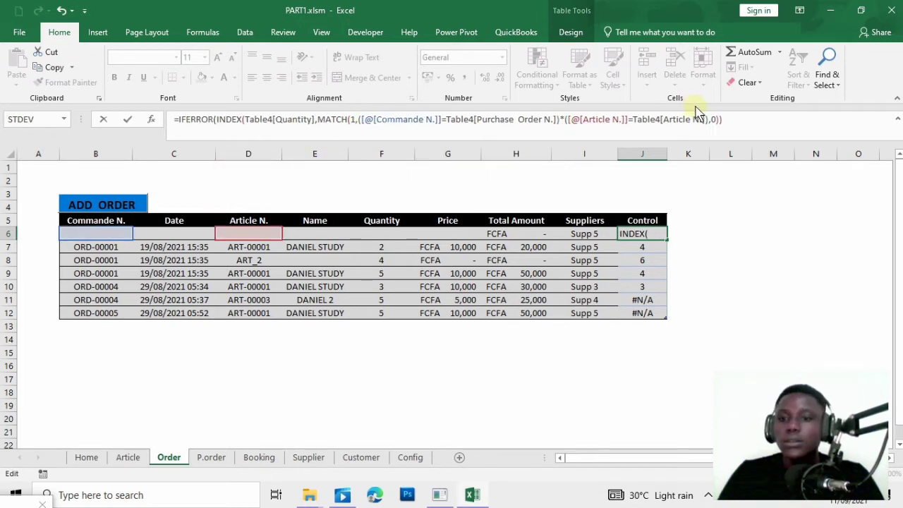
left_click(728, 117)
type(",")
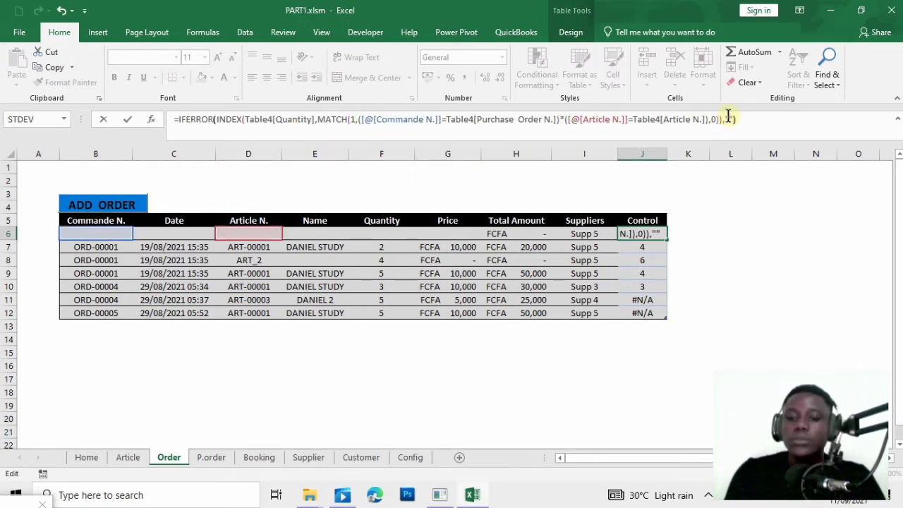
key("ctrl+shift+Return")
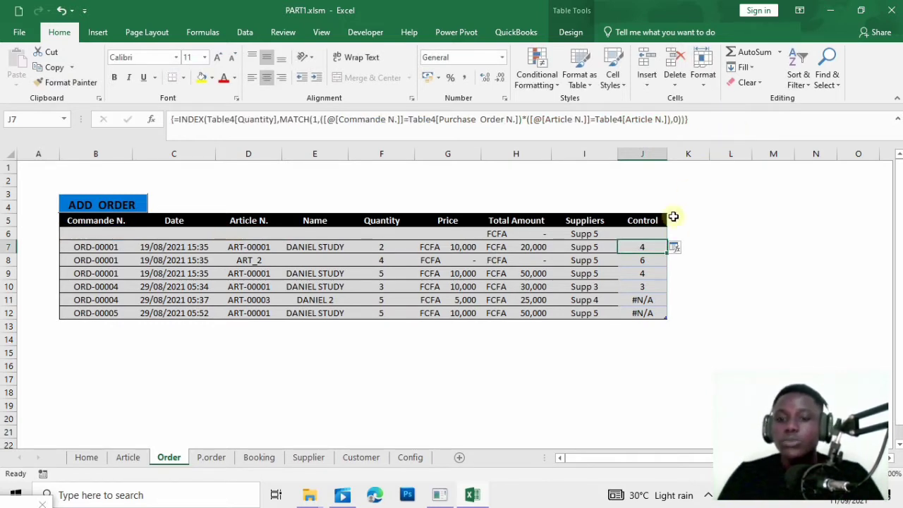
left_click(677, 248)
left_click(714, 266)
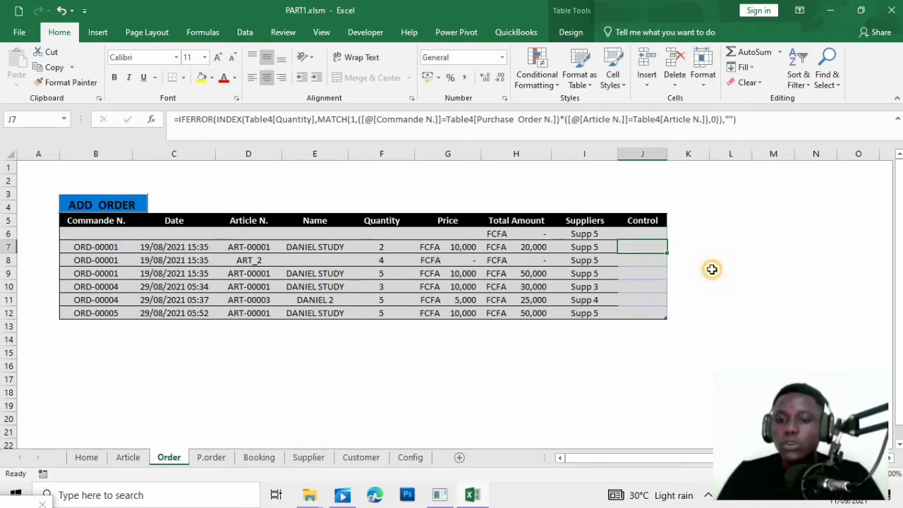
- Re-enter the IFERROR formula in J7 as an array formula and overwrite all cells in the Control column with it
left_click(746, 120)
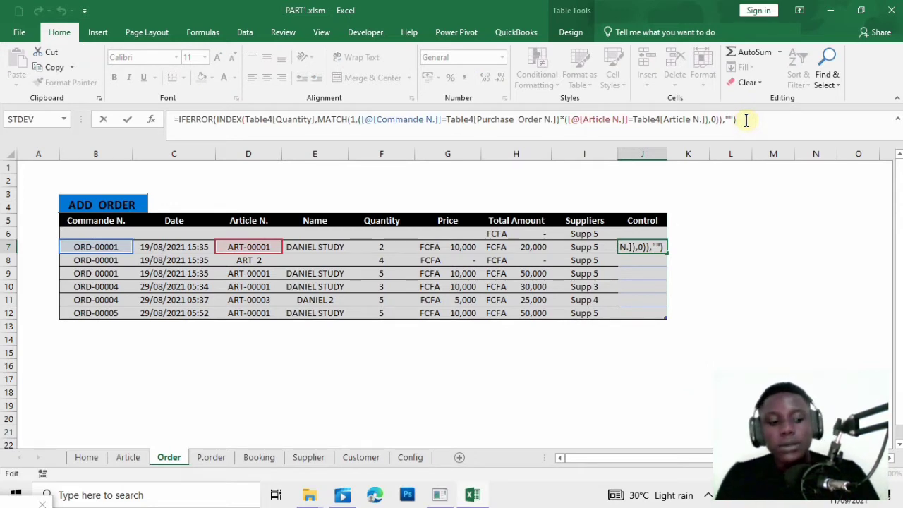
key("ctrl+shift+Return")
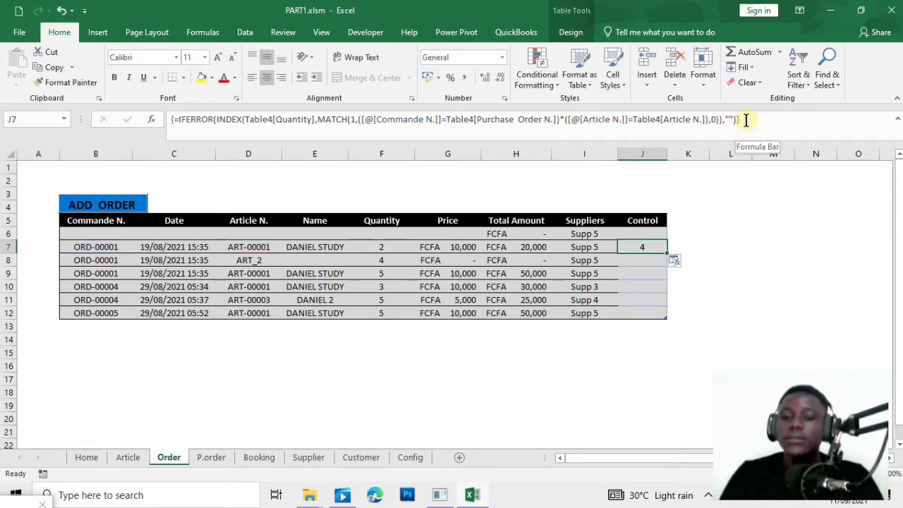
left_click(676, 261)
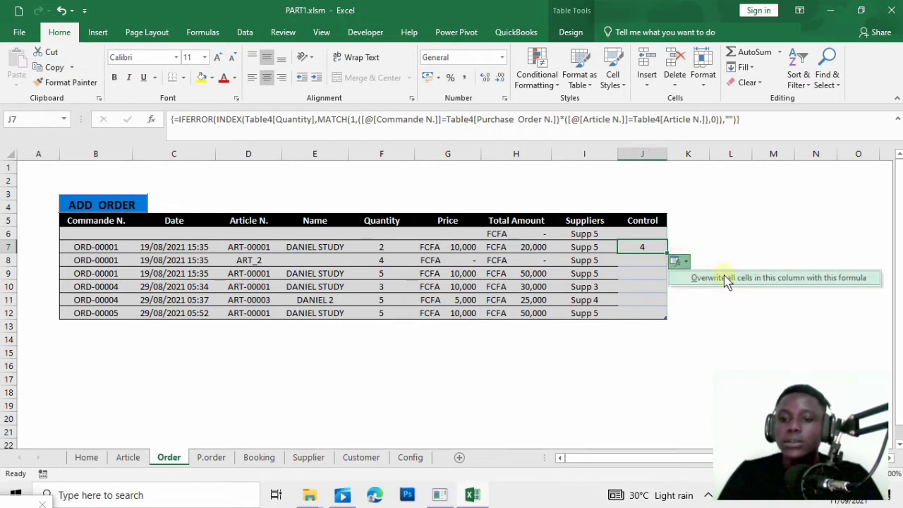
left_click(723, 278)
left_click(719, 232)
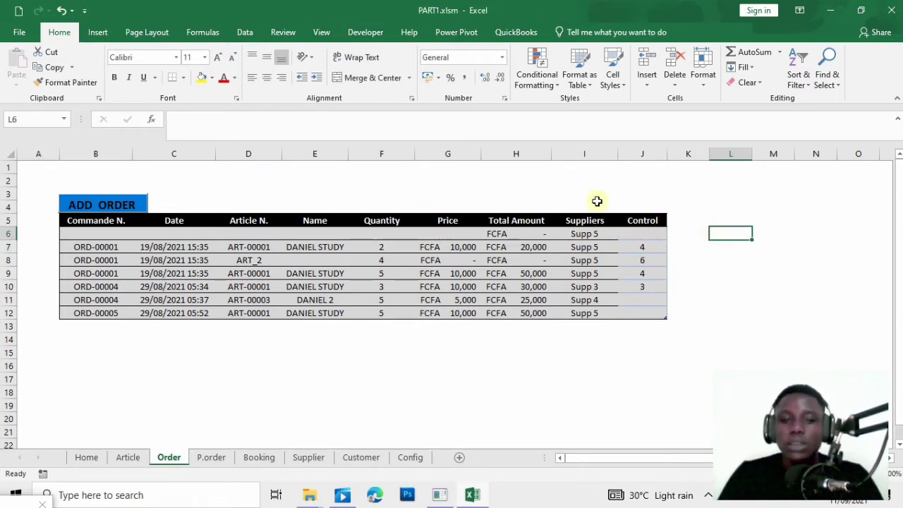
- Compare row 7's order number, article number and quantity on the Order sheet with the matching entries on the Booking sheet
left_click(381, 247)
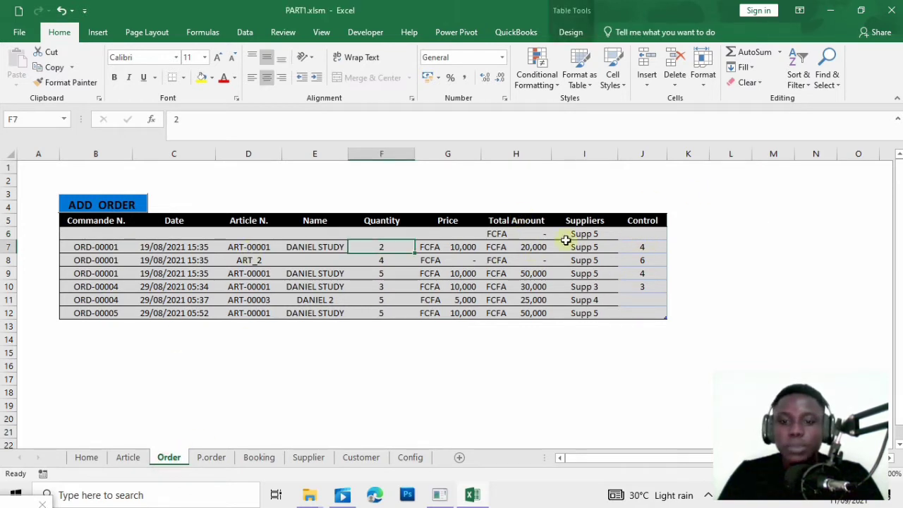
left_click(260, 247)
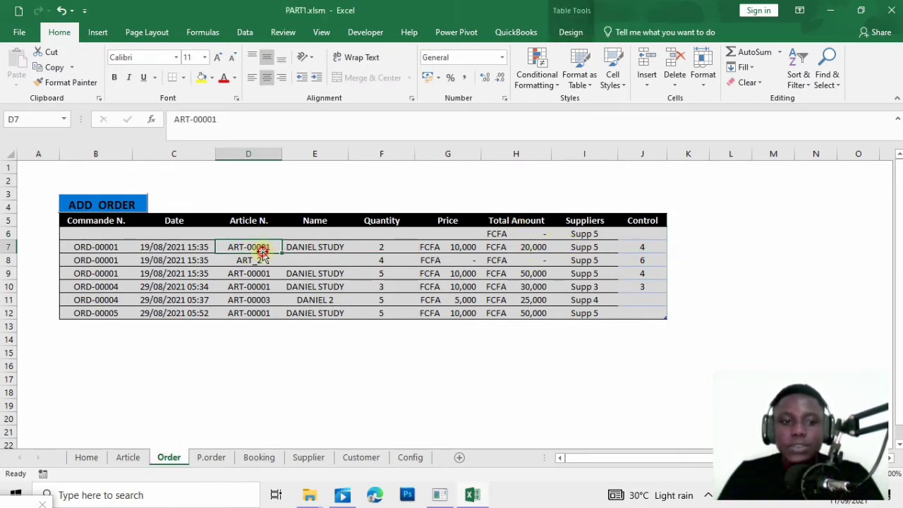
left_click(107, 247)
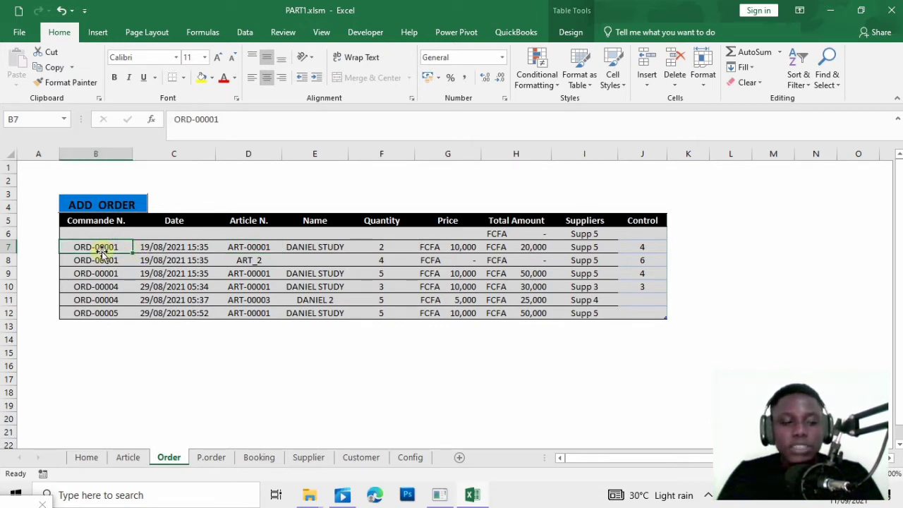
left_click(312, 248)
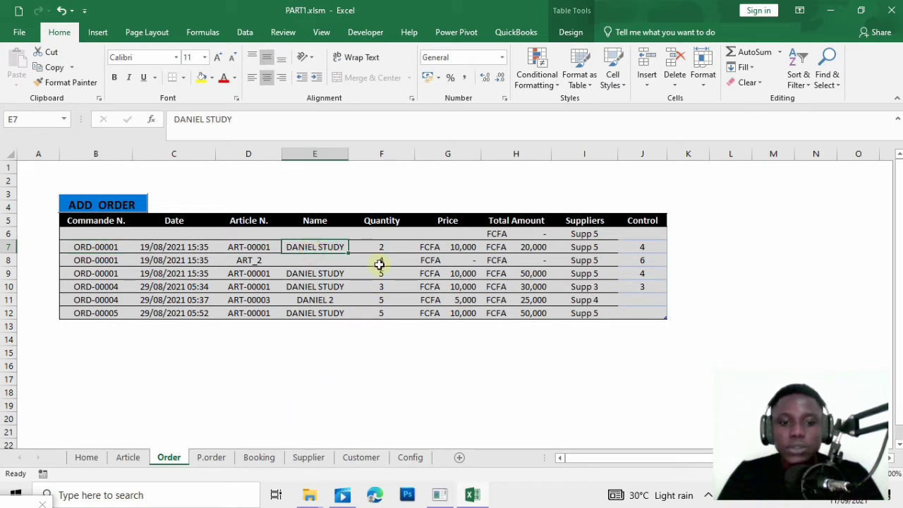
left_click(273, 460)
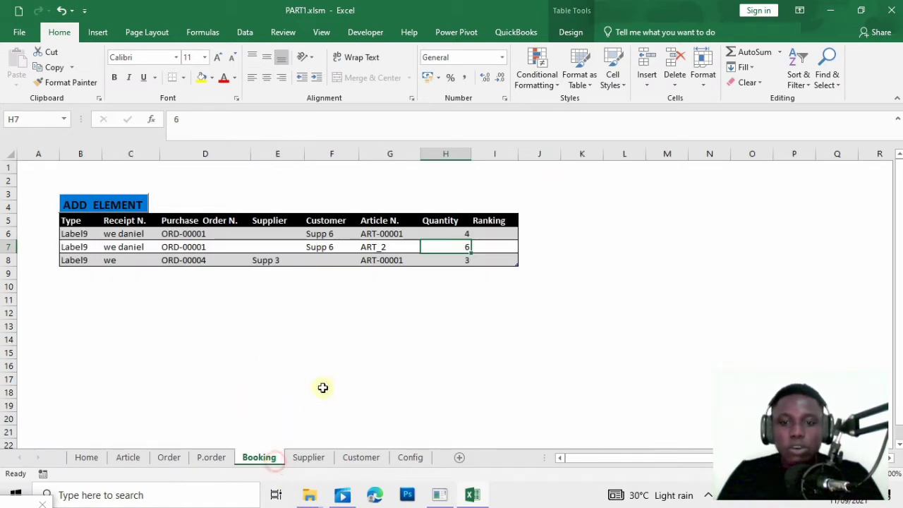
left_click(192, 244)
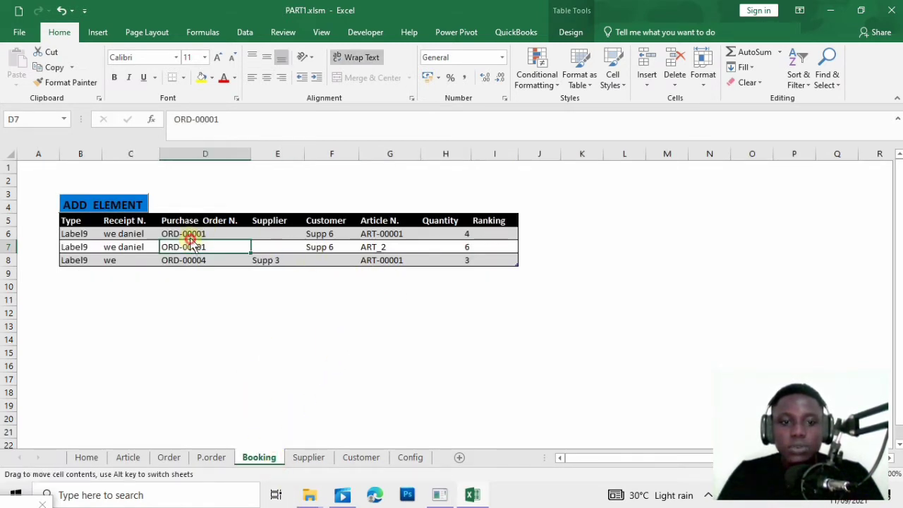
left_click(393, 235)
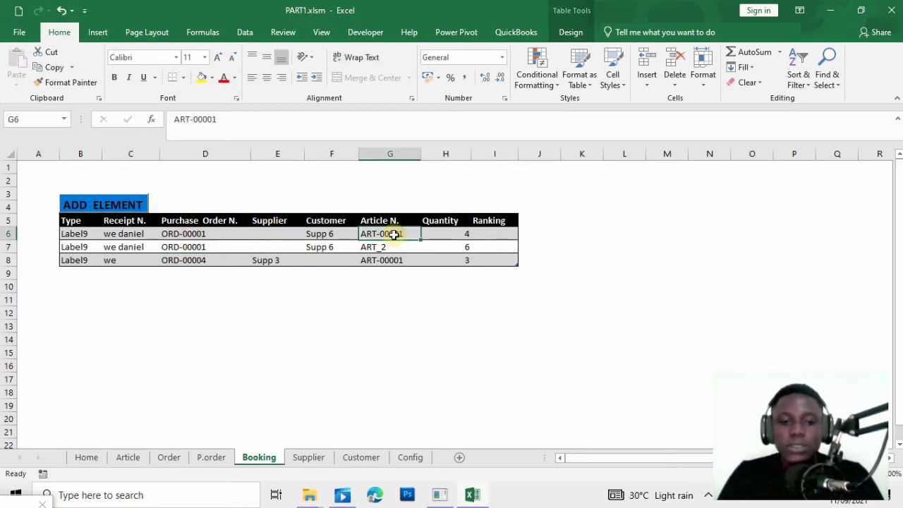
left_click(452, 234)
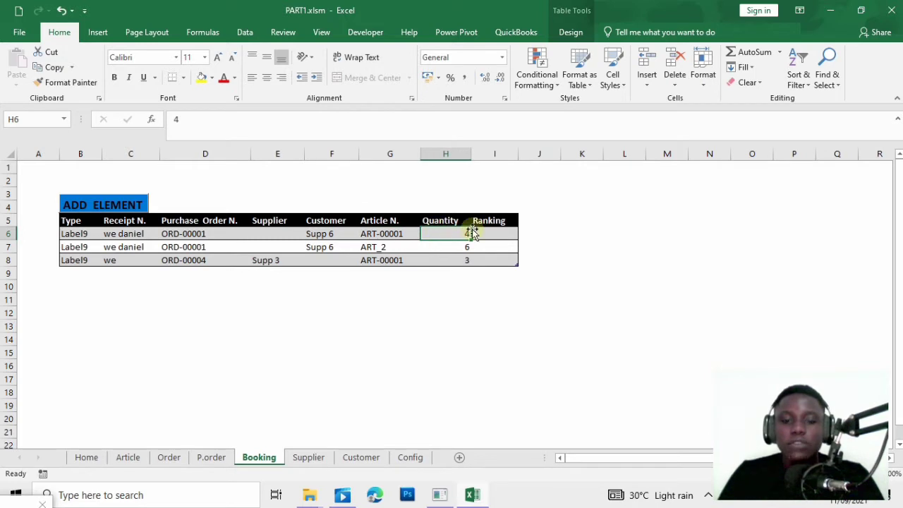
- Add a CHECK column beside Control in the Order sheet's table and turn off the table's filter buttons
left_click(169, 458)
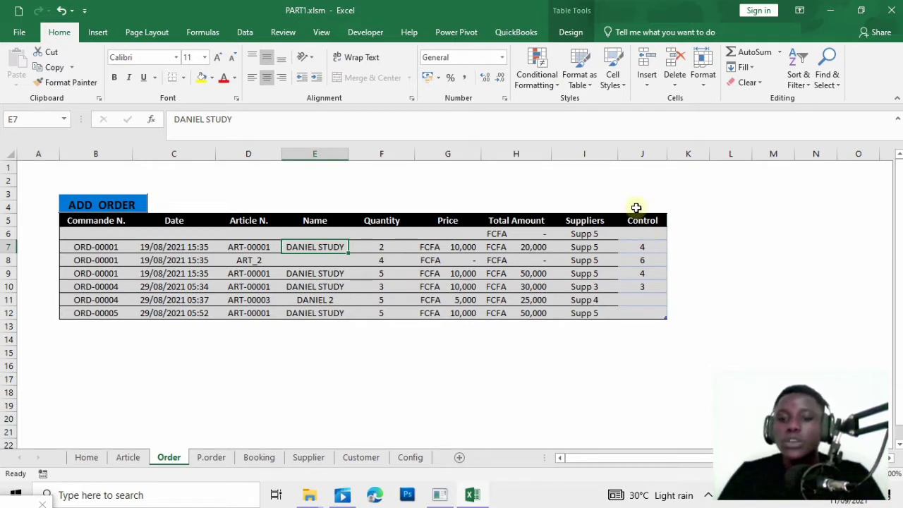
left_click(685, 218)
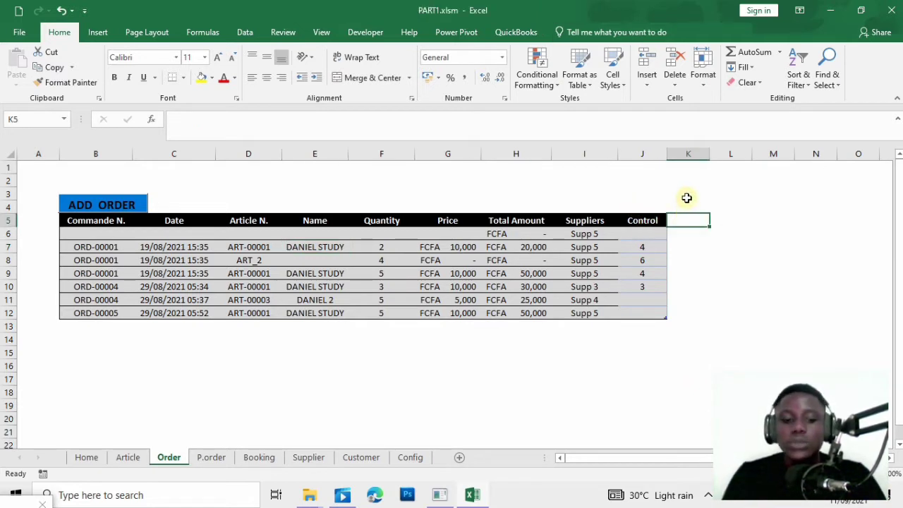
type("CHECK")
key("Return")
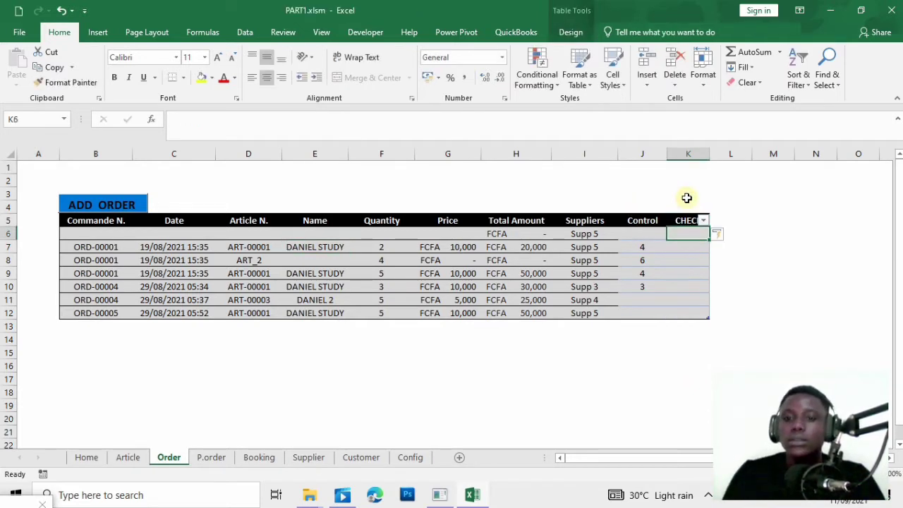
left_click(572, 33)
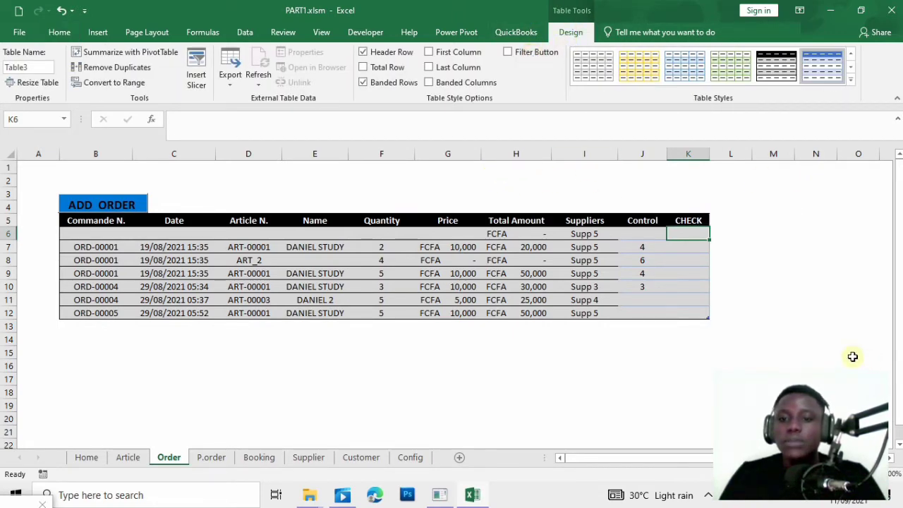
left_click(816, 313)
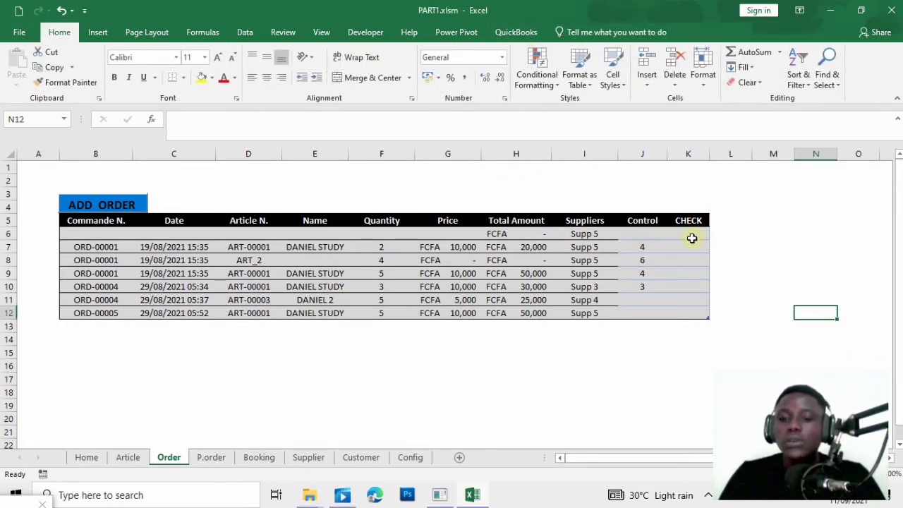
- Enter an IF formula in K6 that returns "CLOSE" when the row's Control equals its Quantity and "OPEN" otherwise
left_click(688, 236)
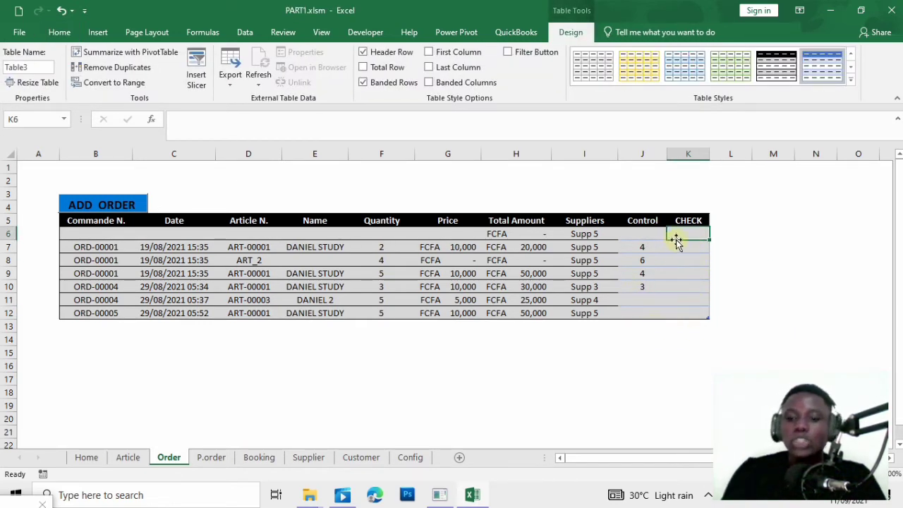
type("=IF")
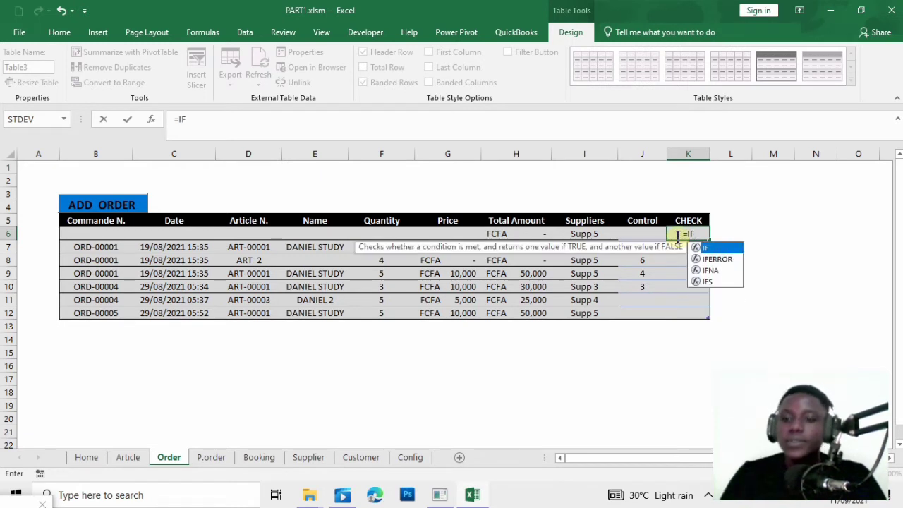
double_click(734, 247)
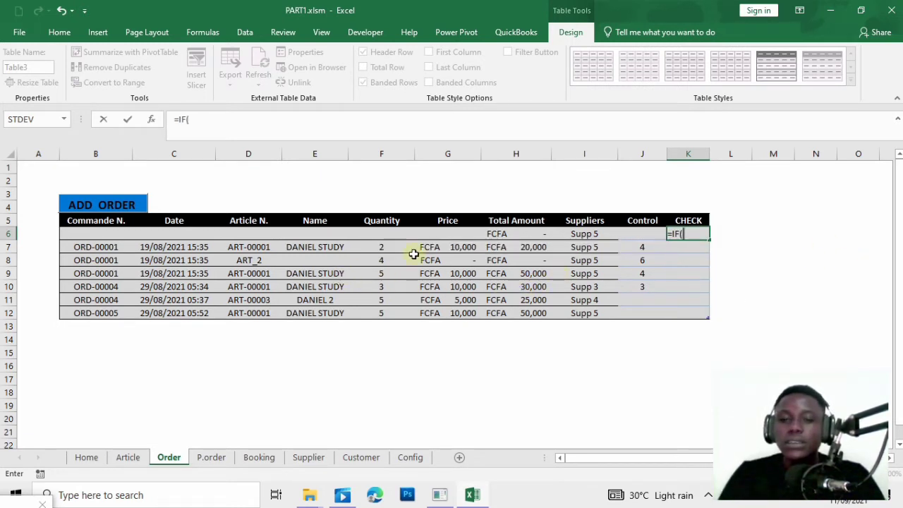
left_click(648, 233)
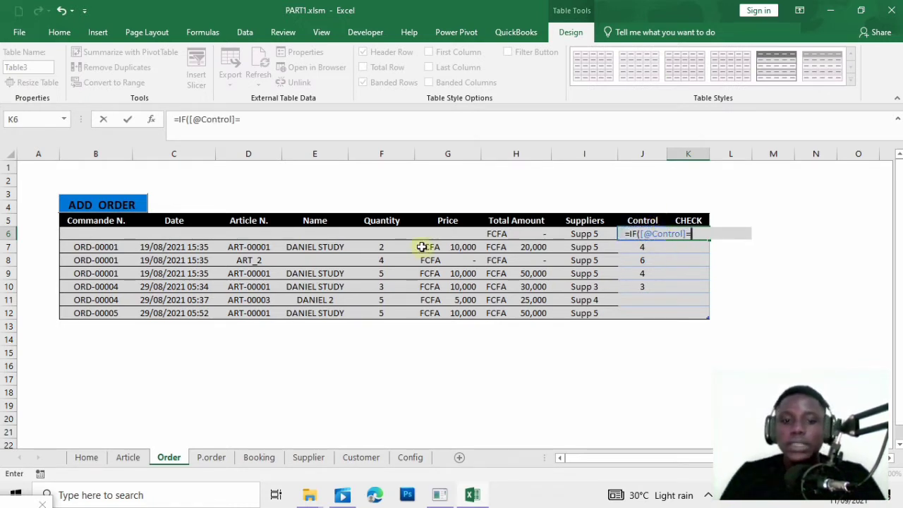
left_click(398, 231)
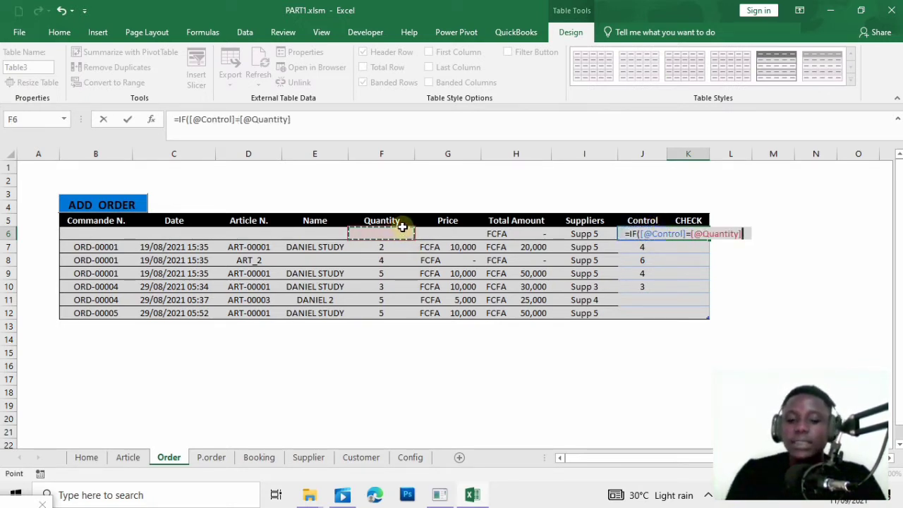
type(",\"")
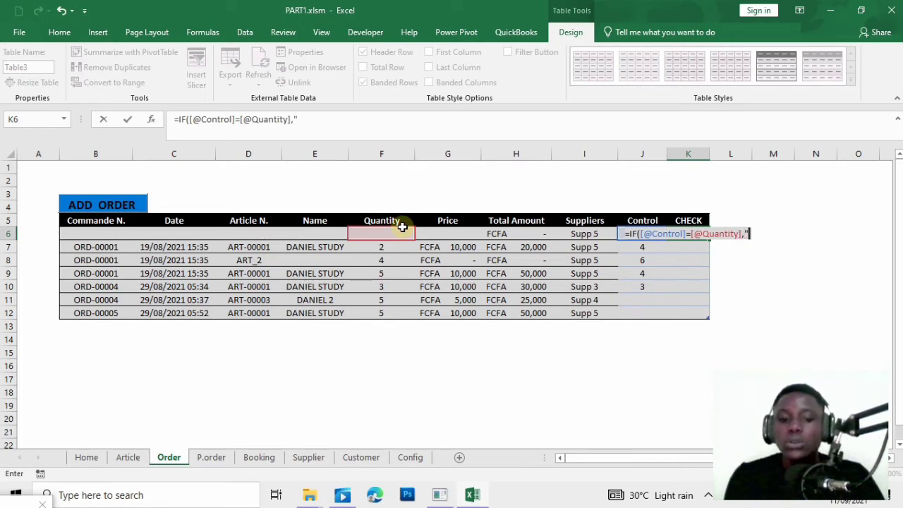
type("CLOS")
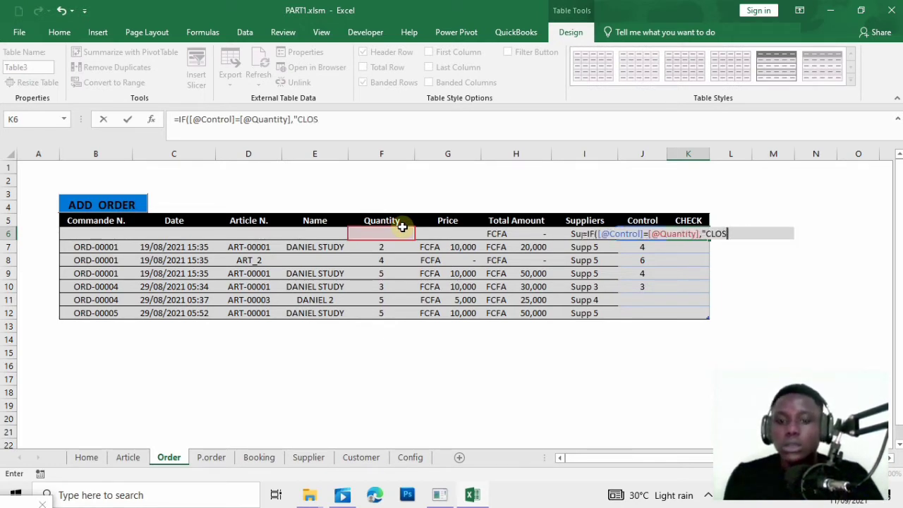
type("E\",\"OPEN\"")
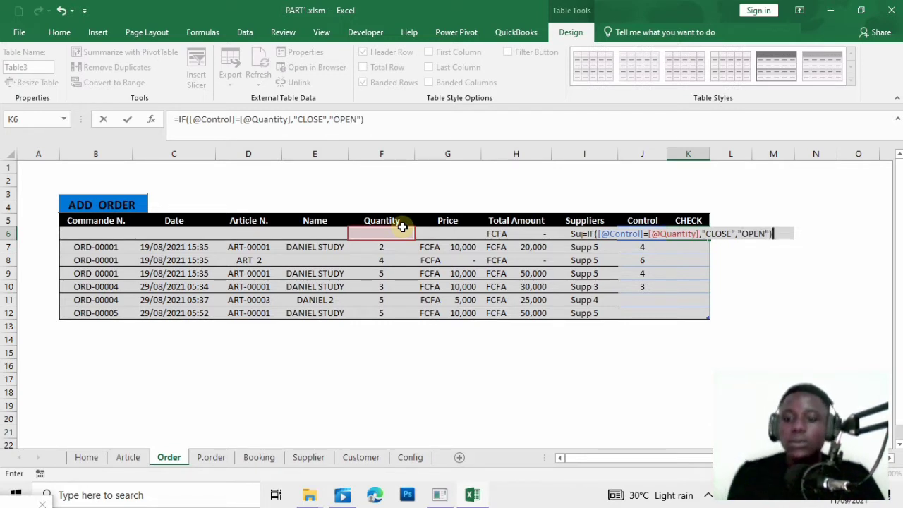
key("Return")
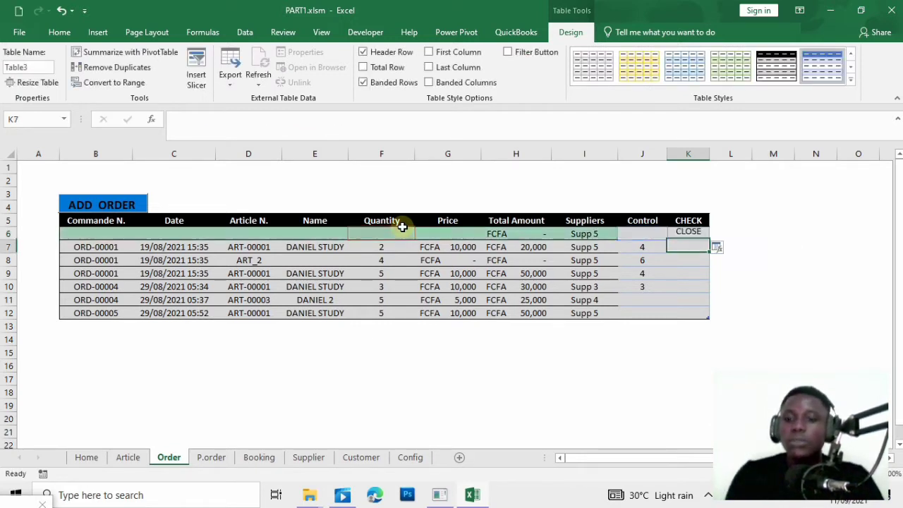
- Overwrite all cells in the CHECK column with the IF formula and inspect row 10's Control and CHECK cells
left_click(718, 247)
left_click(756, 268)
left_click(756, 266)
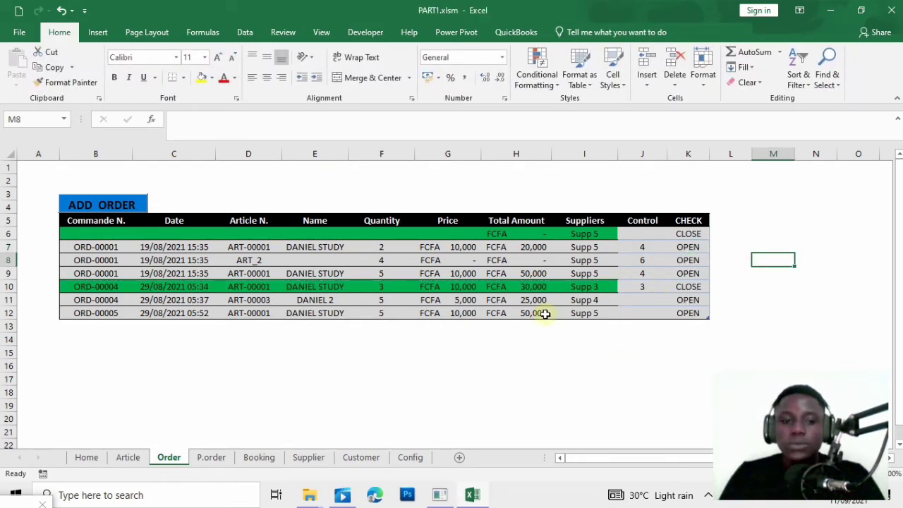
left_click(635, 286)
left_click(694, 286)
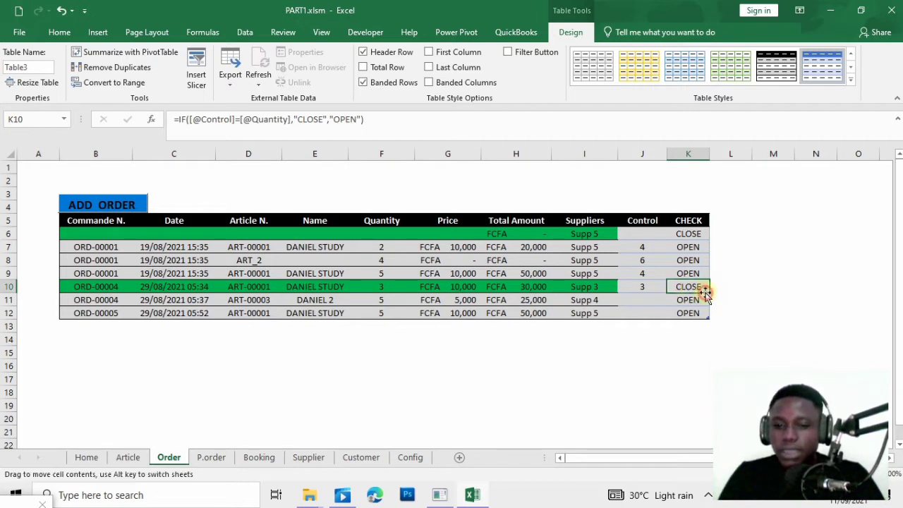
- Inspect the CHECK result in K6, the Control value in row 8, and row 10's supplier and quantity on the Order sheet
left_click(689, 233)
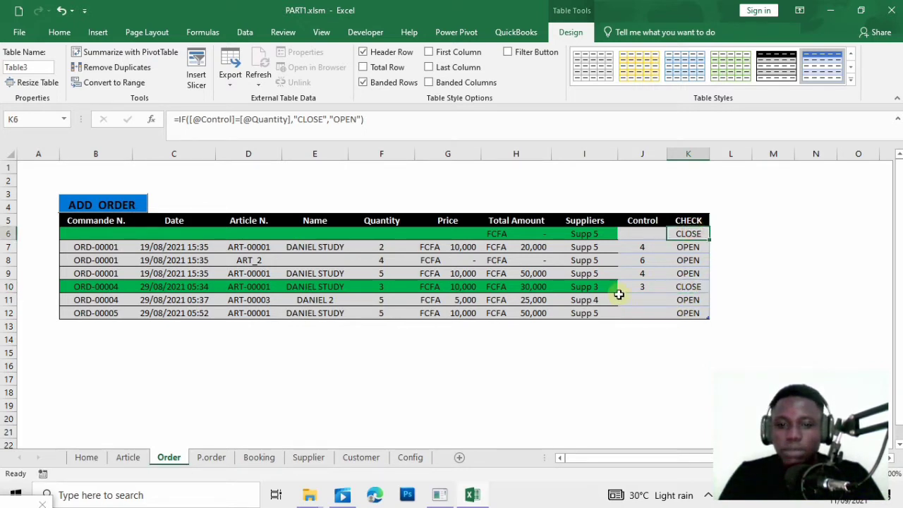
left_click(579, 287)
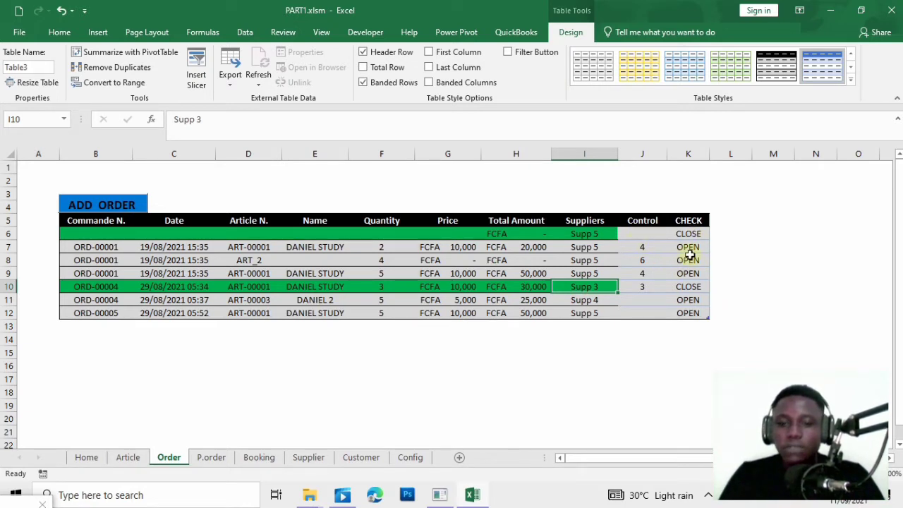
left_click(646, 262)
left_click(380, 285)
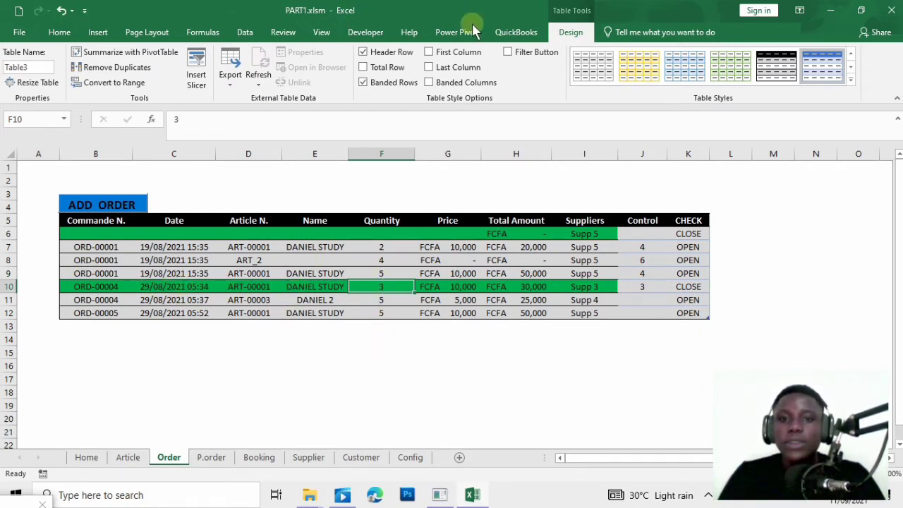
- Delete the Order table's existing conditional formatting rule that fills B6:I12 green for closed orders, and apply the change
left_click(516, 31)
left_click(59, 32)
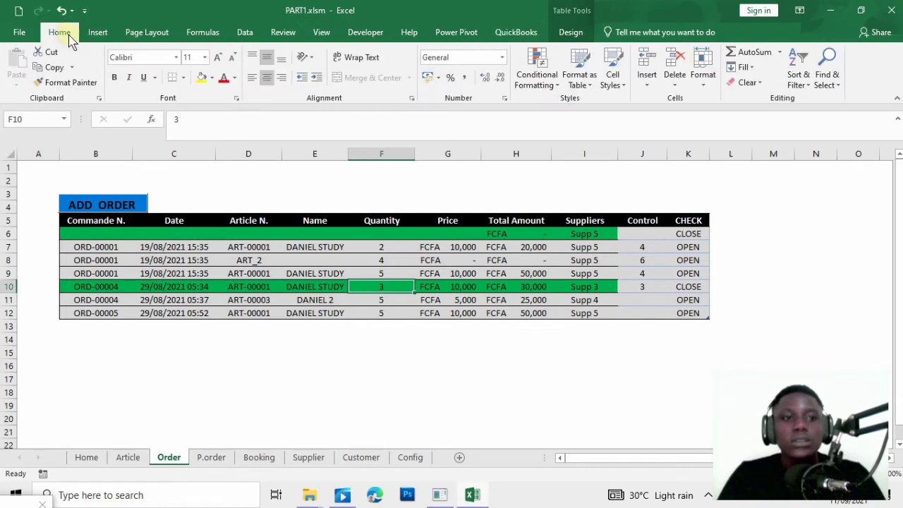
left_click(554, 88)
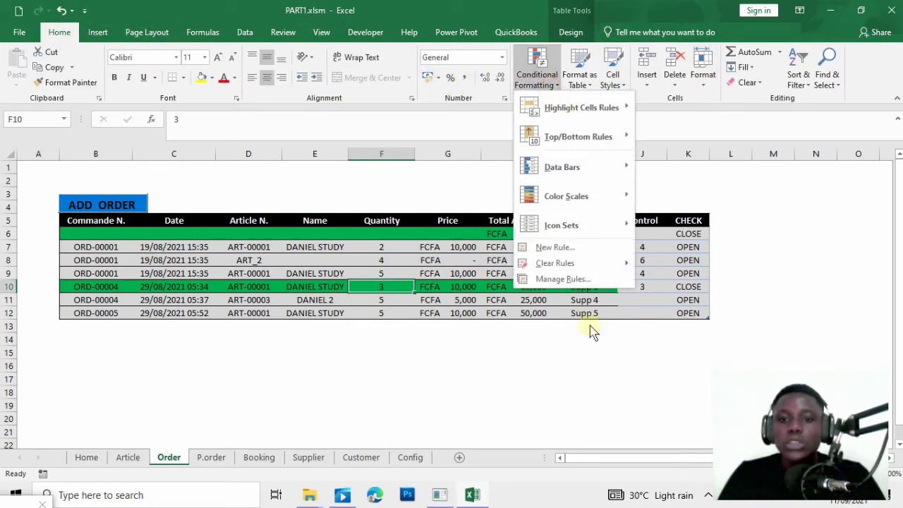
left_click(578, 279)
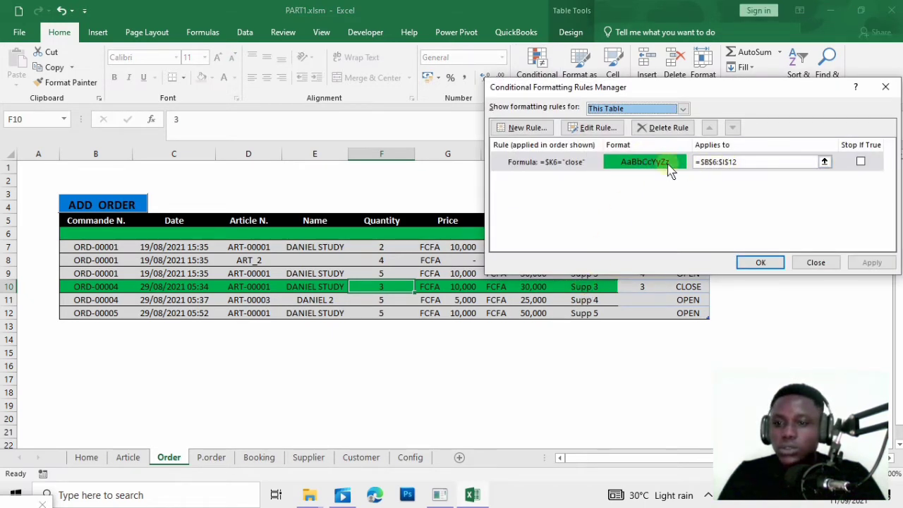
left_click(627, 162)
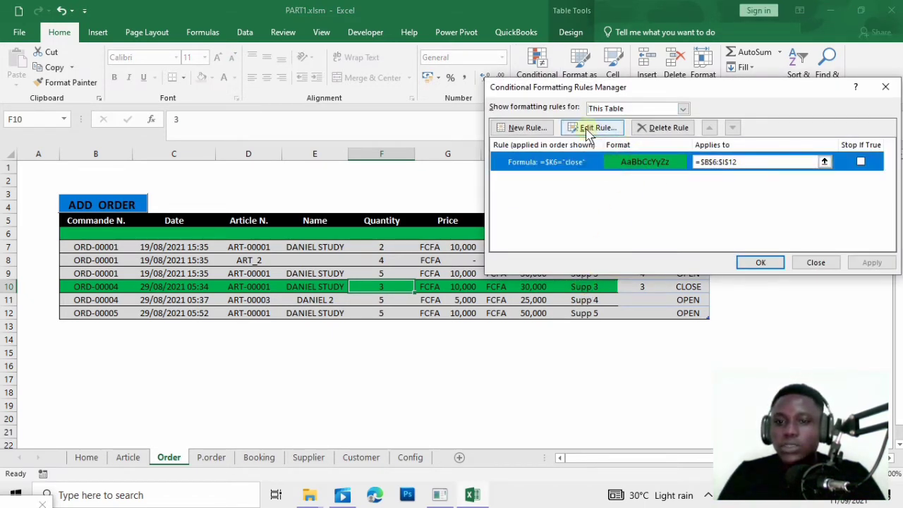
left_click(656, 128)
left_click(522, 129)
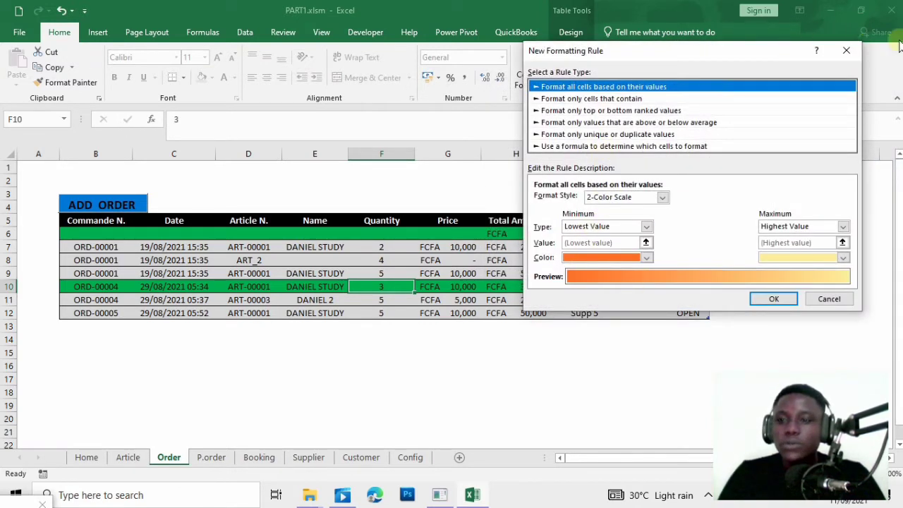
left_click(847, 50)
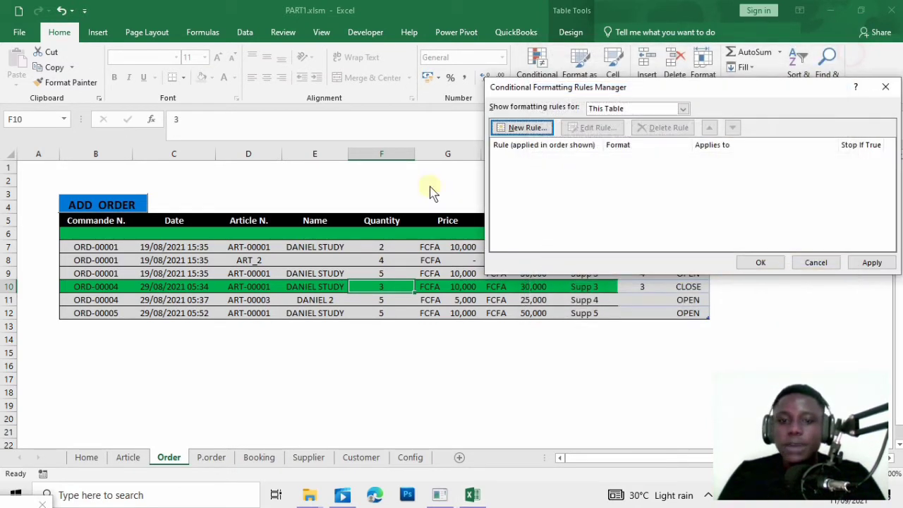
left_click(870, 263)
left_click(762, 263)
left_click(433, 418)
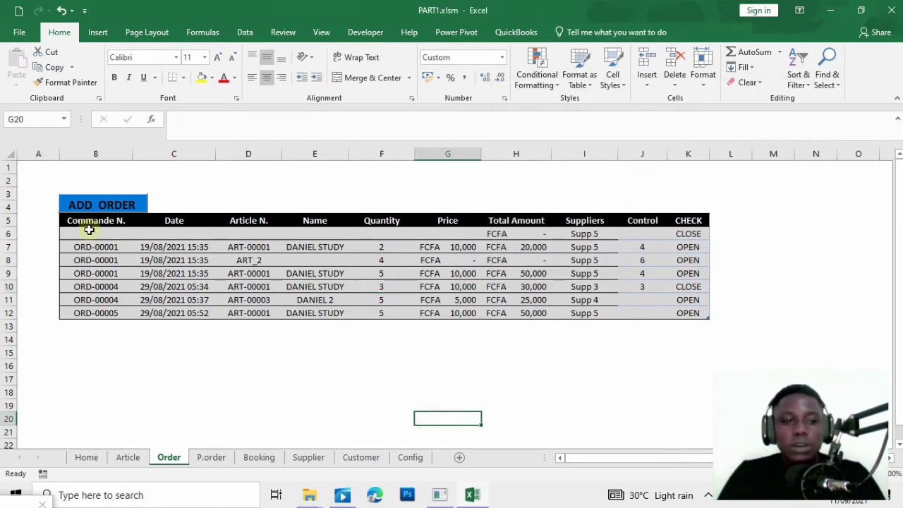
- Start a formula-based conditional formatting rule for B6:K12 on the Order sheet with the formula =$K6="CLOSE"
left_click_drag(90, 230, 687, 311)
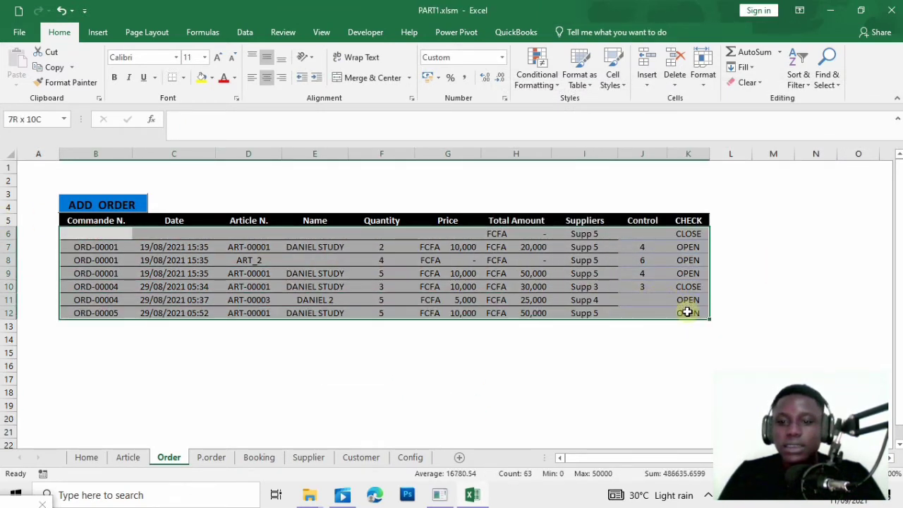
left_click(537, 77)
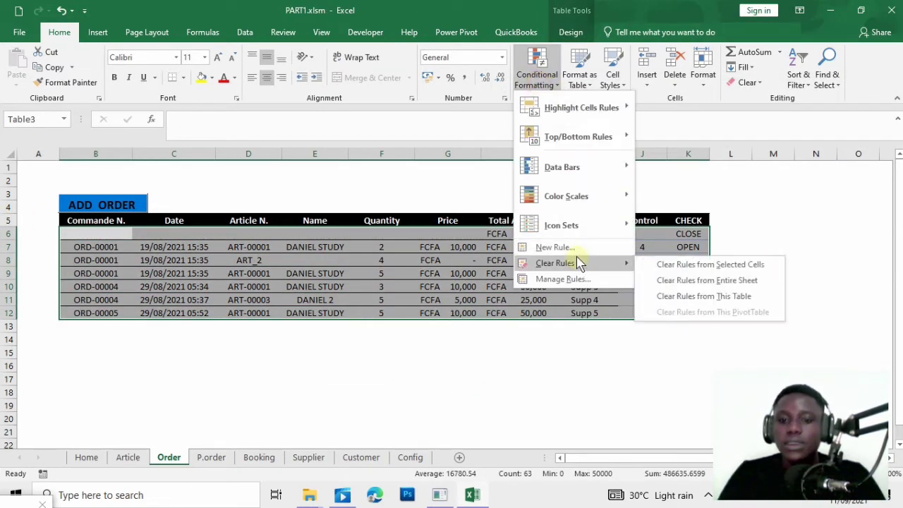
left_click(557, 247)
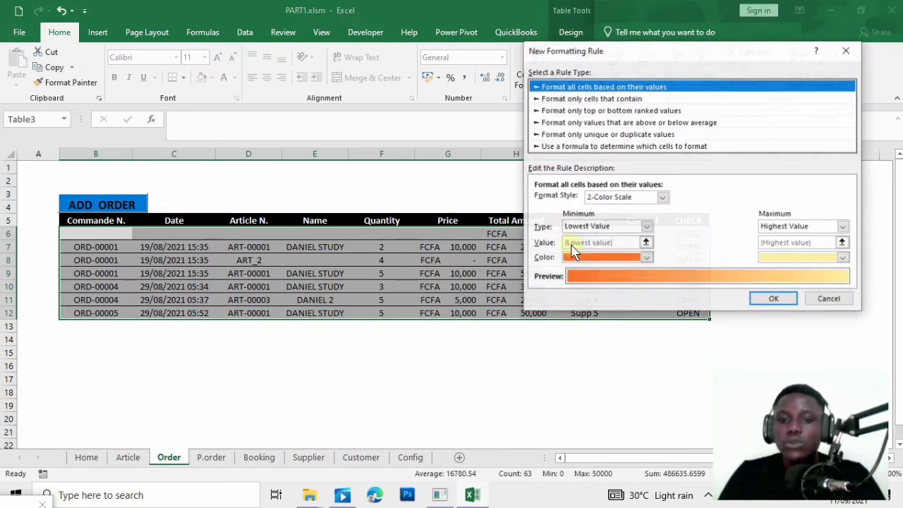
left_click(577, 147)
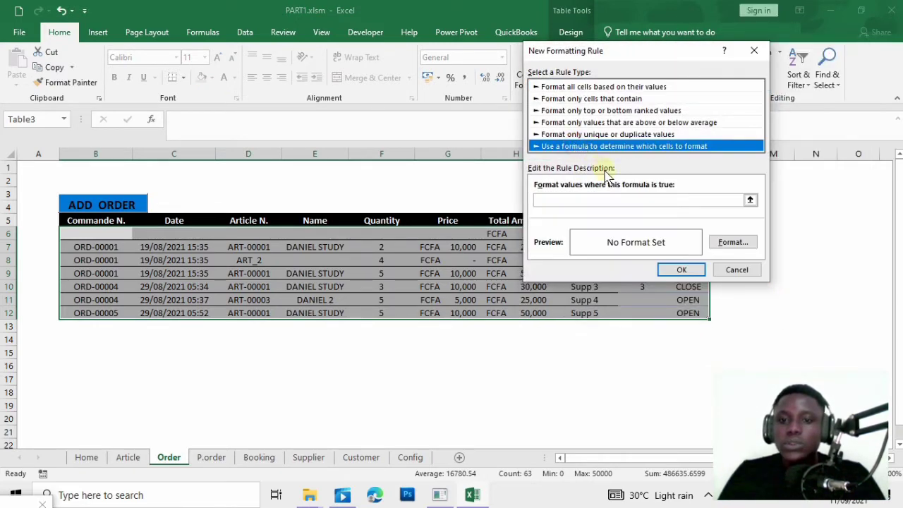
left_click(582, 201)
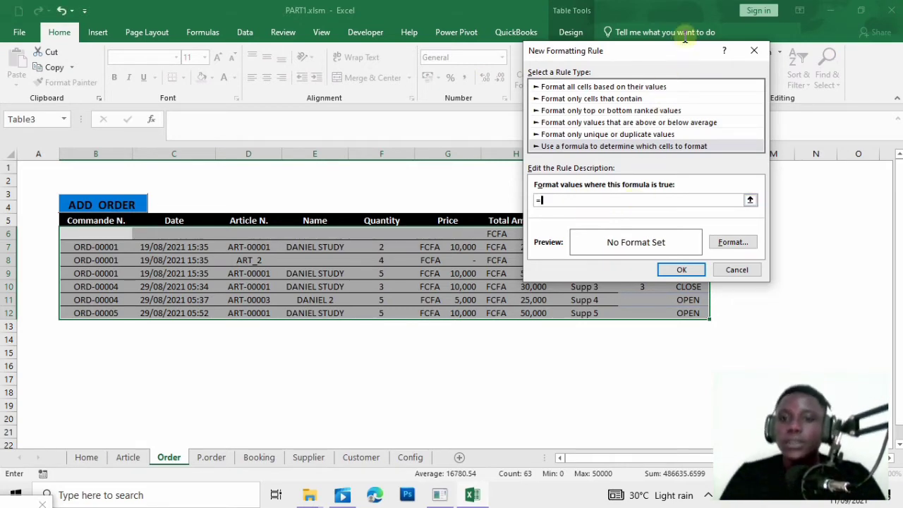
left_click_drag(680, 56, 381, 147)
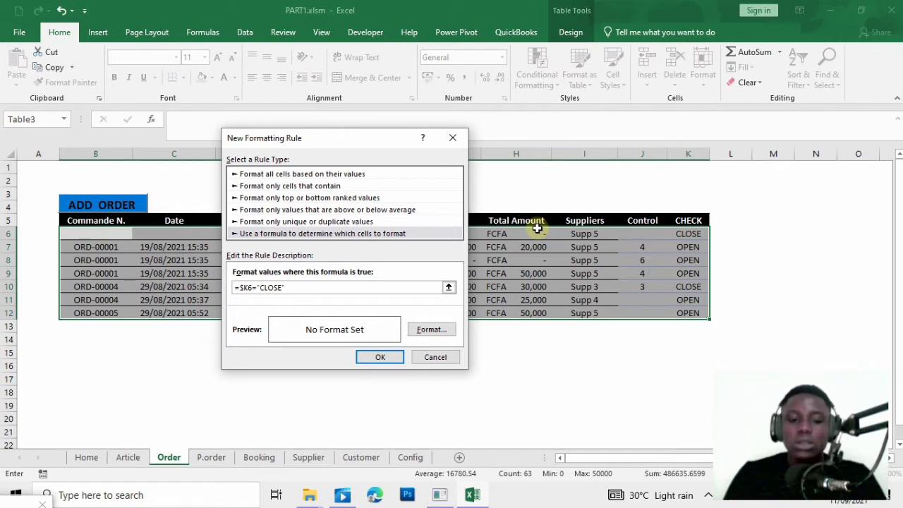
- Give the new formatting rule a green background fill and apply it to the table
left_click(419, 332)
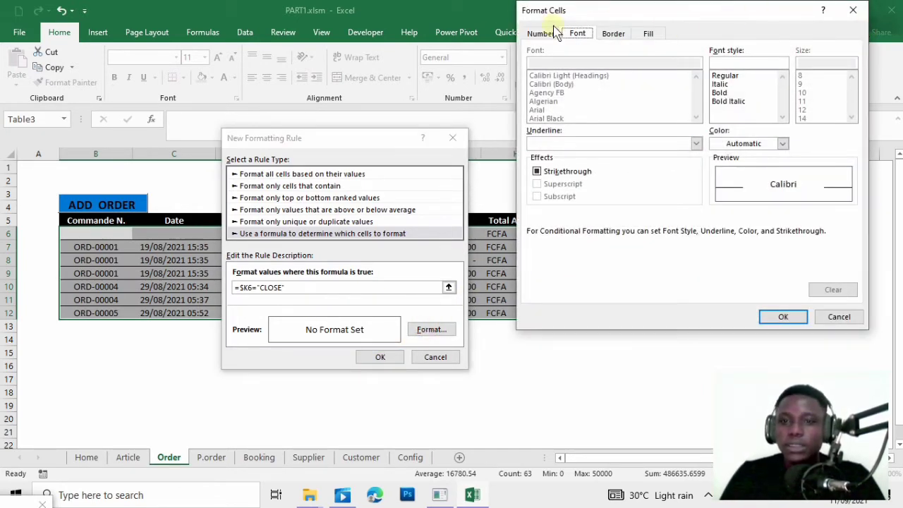
left_click(647, 34)
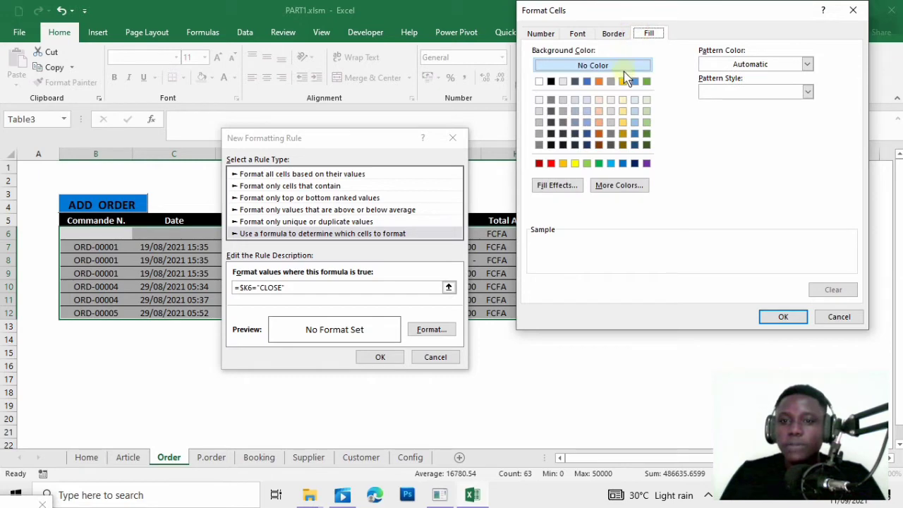
left_click(599, 164)
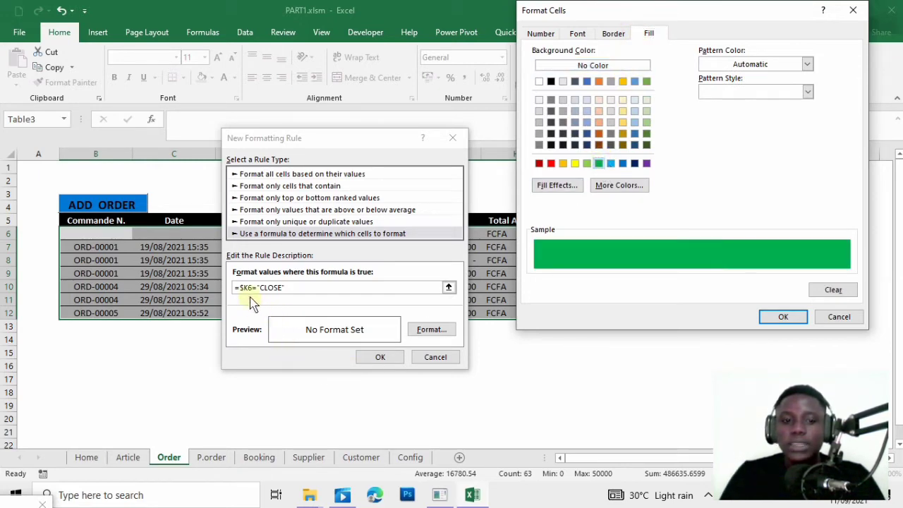
left_click(789, 319)
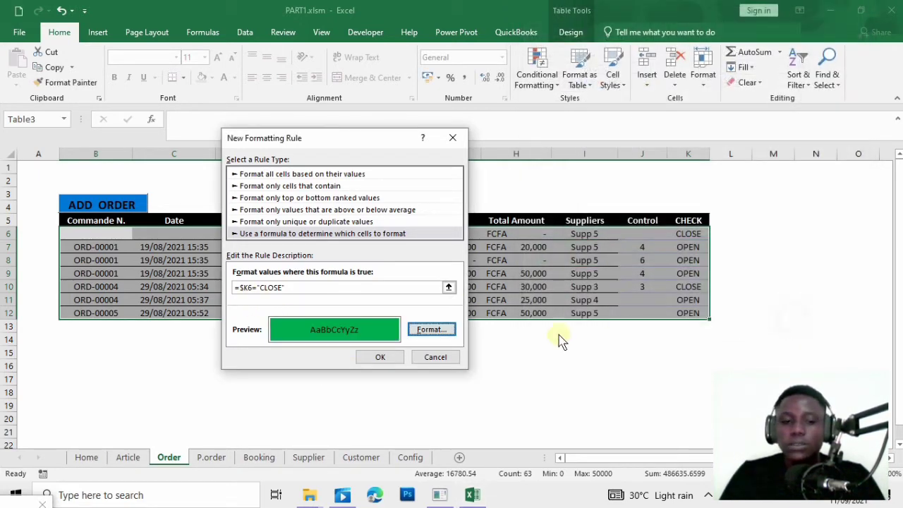
left_click(381, 356)
left_click(599, 380)
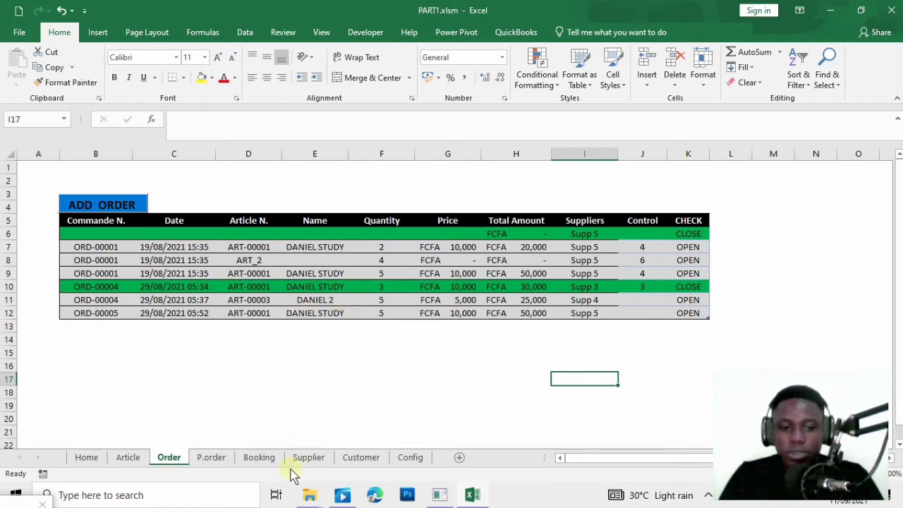
- Start a new booking on the Booking sheet, set it as Entry and enter WE as the receipt number
left_click(308, 457)
left_click(259, 457)
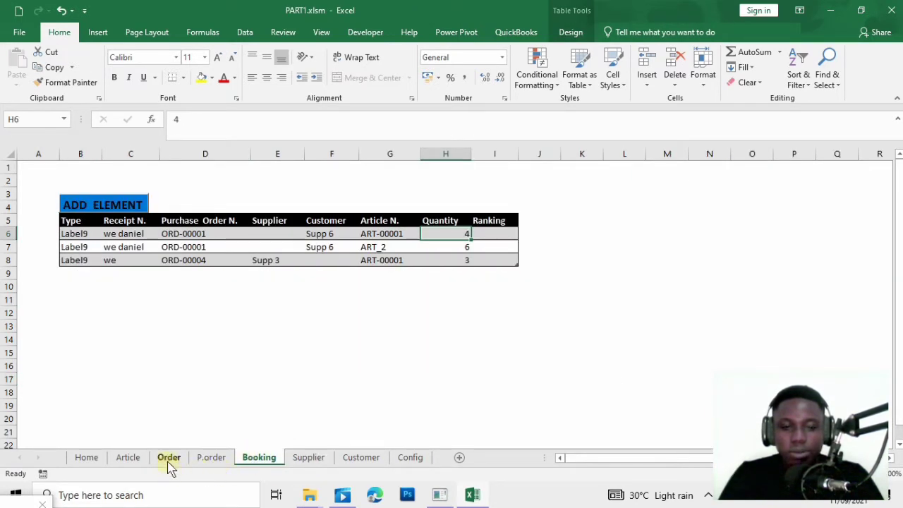
left_click(126, 206)
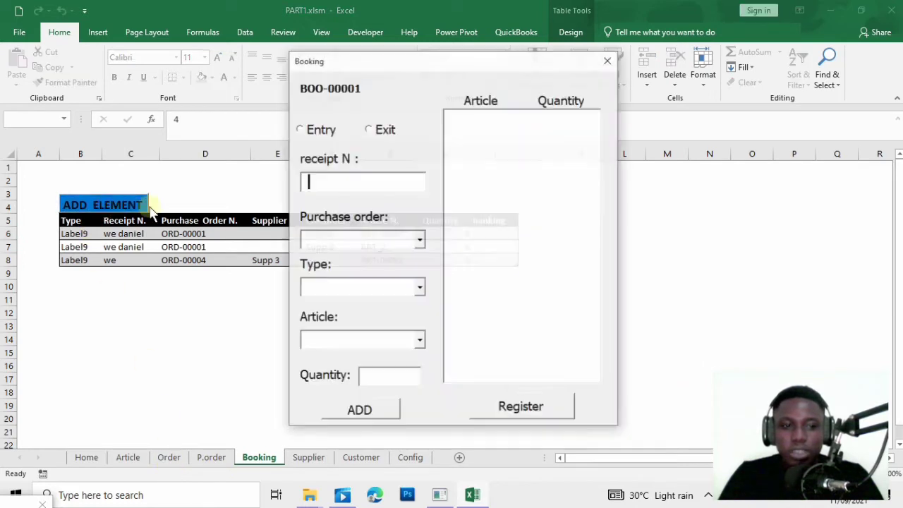
left_click(323, 130)
left_click(334, 183)
type("WE")
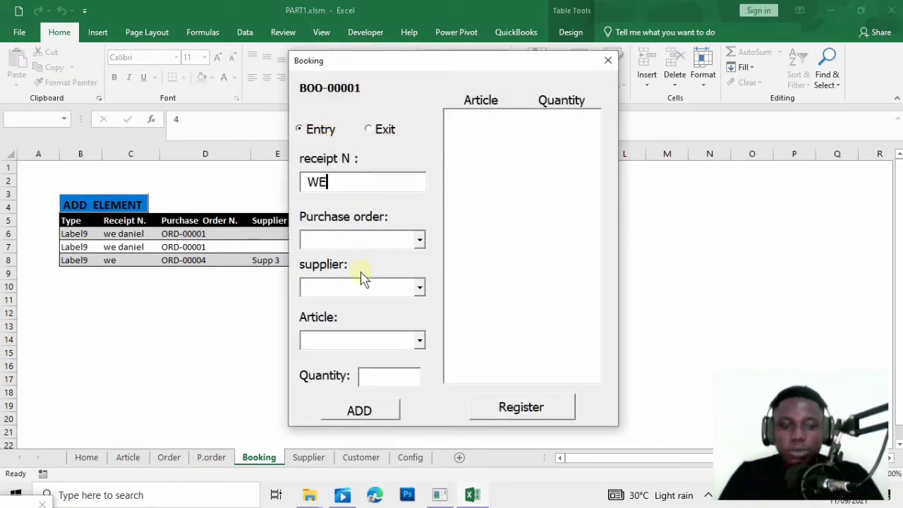
- Choose the first listed purchase order number, supplier Supp 1 and article ART-00001 for the booking, with a quantity of 5
left_click(420, 240)
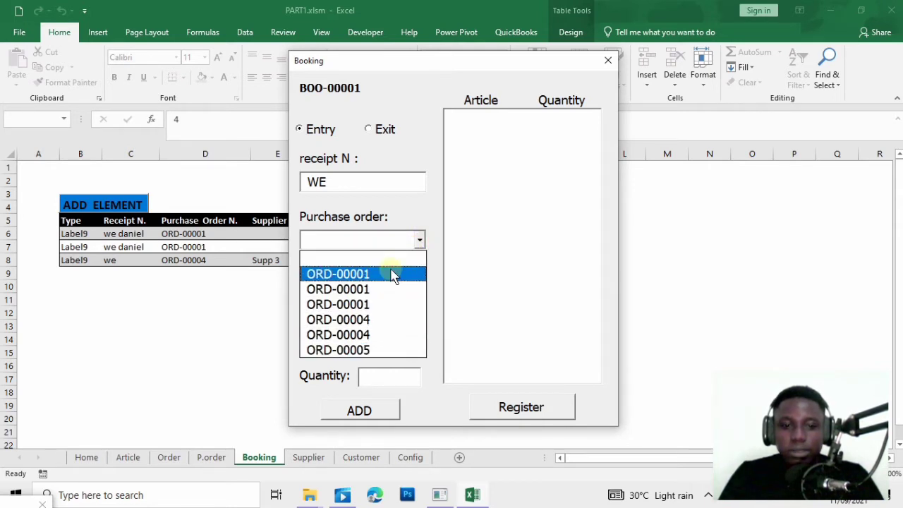
left_click(393, 275)
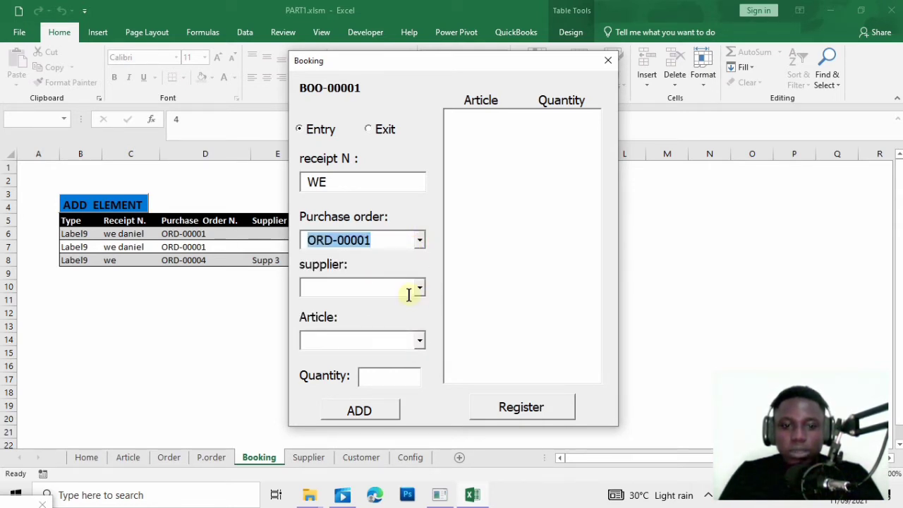
left_click(418, 288)
left_click(389, 306)
left_click(419, 347)
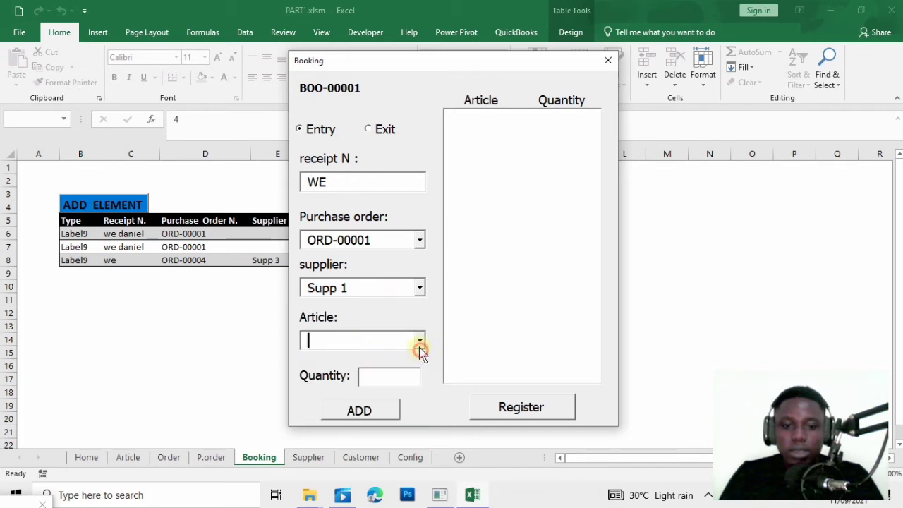
left_click(372, 389)
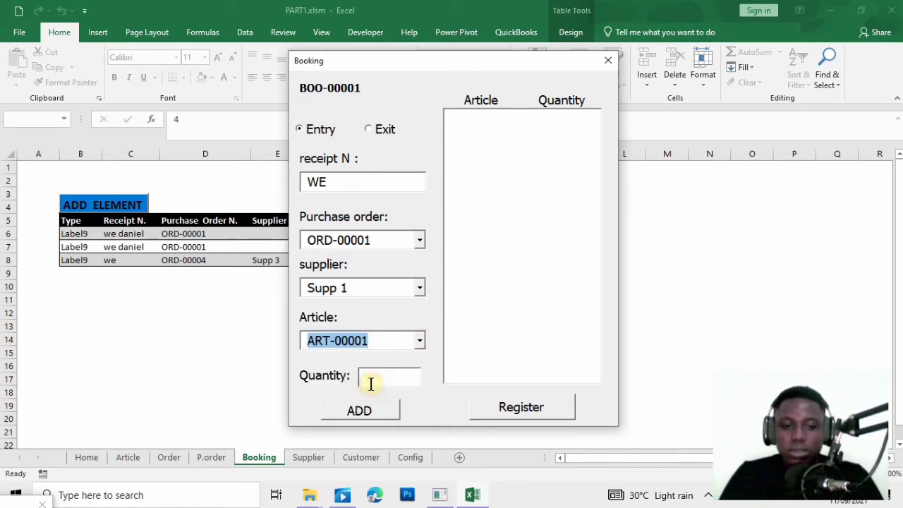
left_click(375, 376)
type("5")
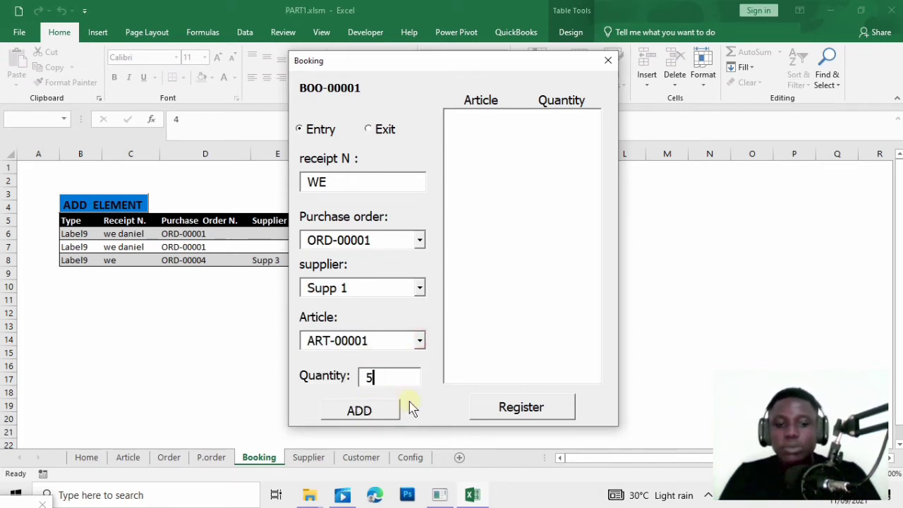
- Add the article line to the booking, register it and confirm the order
left_click(337, 408)
left_click(498, 403)
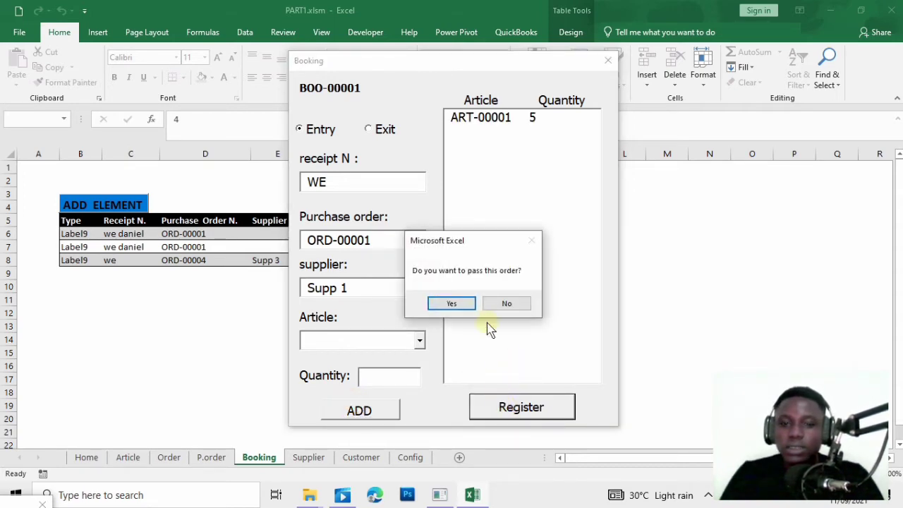
left_click(464, 305)
left_click(478, 303)
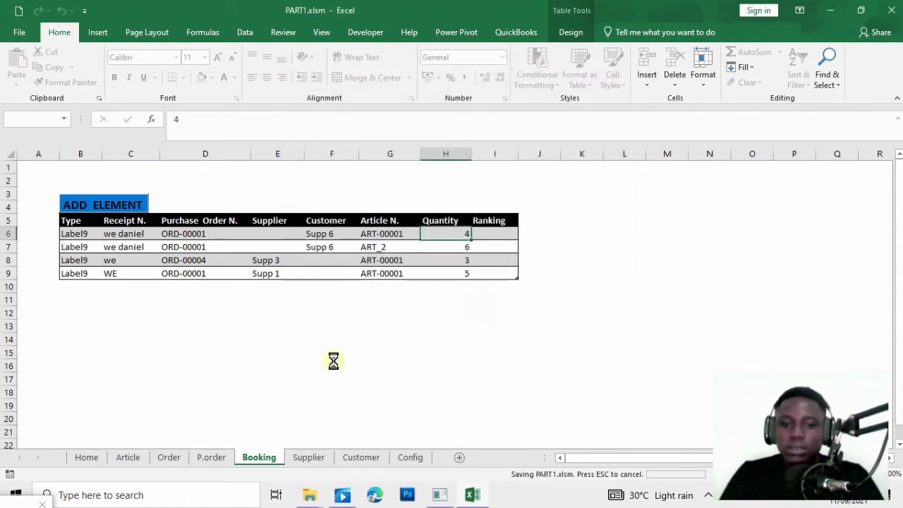
left_click(281, 300)
- Return to the Order sheet and check row 12's article number, quantity and order number
left_click(212, 457)
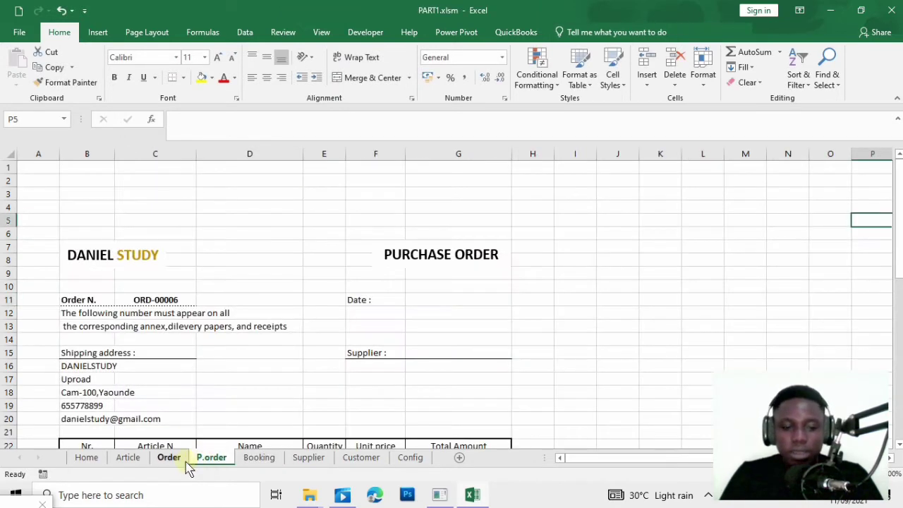
left_click(170, 459)
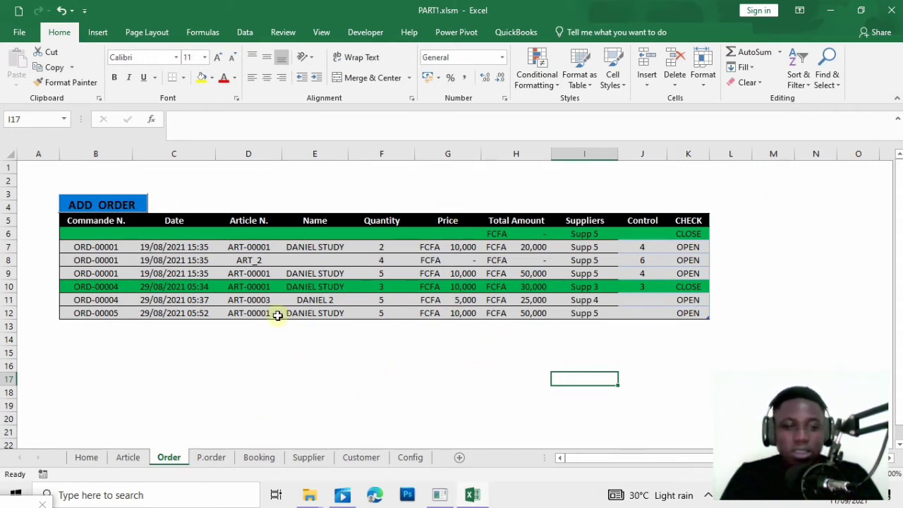
left_click(238, 313)
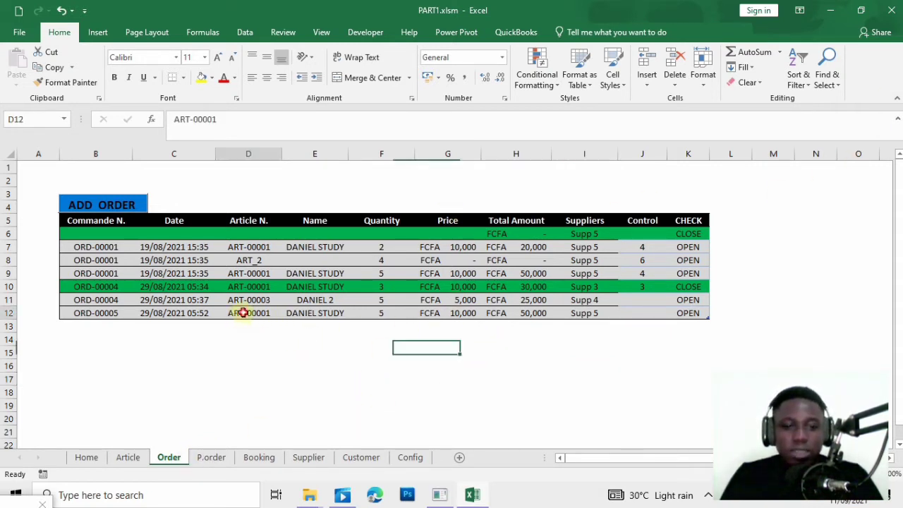
left_click(388, 312)
key("ctrl+a")
left_click(100, 310)
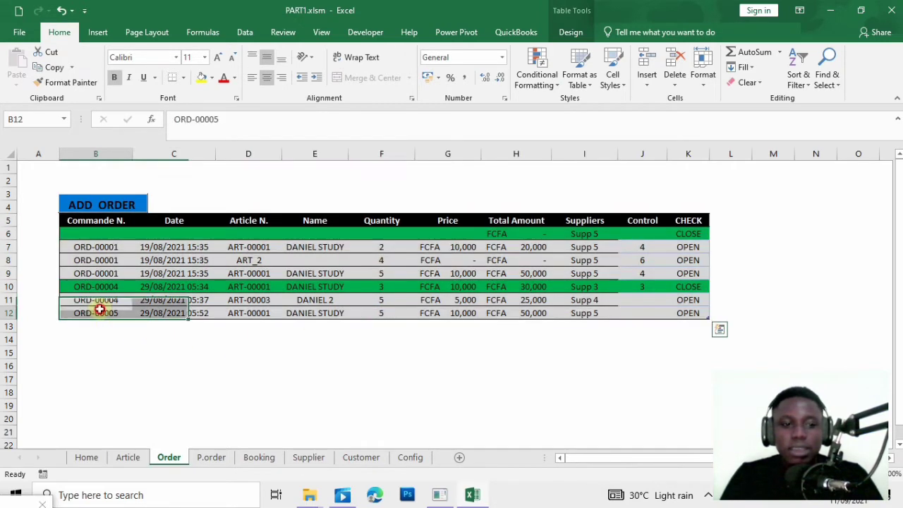
- Change the purchase order number in Booking cell D9 to the one in the Order sheet's last row, and recheck the Order sheet
left_click(258, 459)
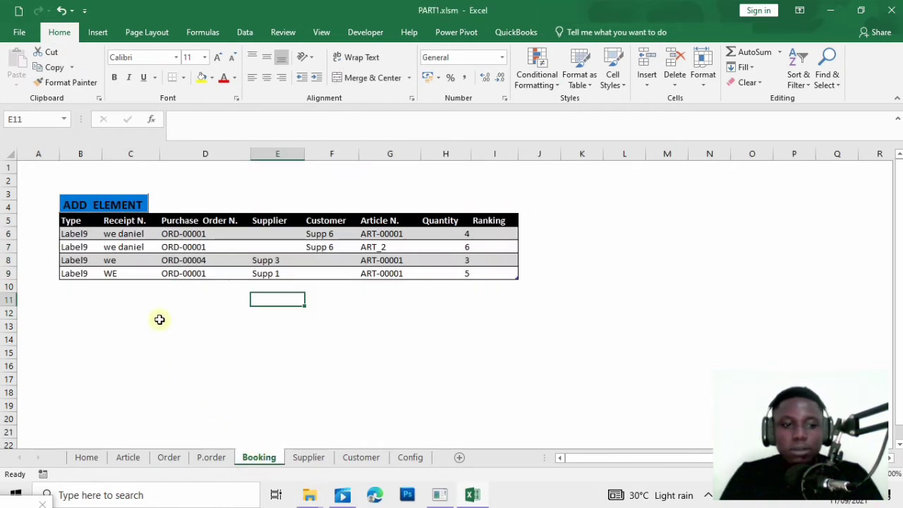
left_click(203, 274)
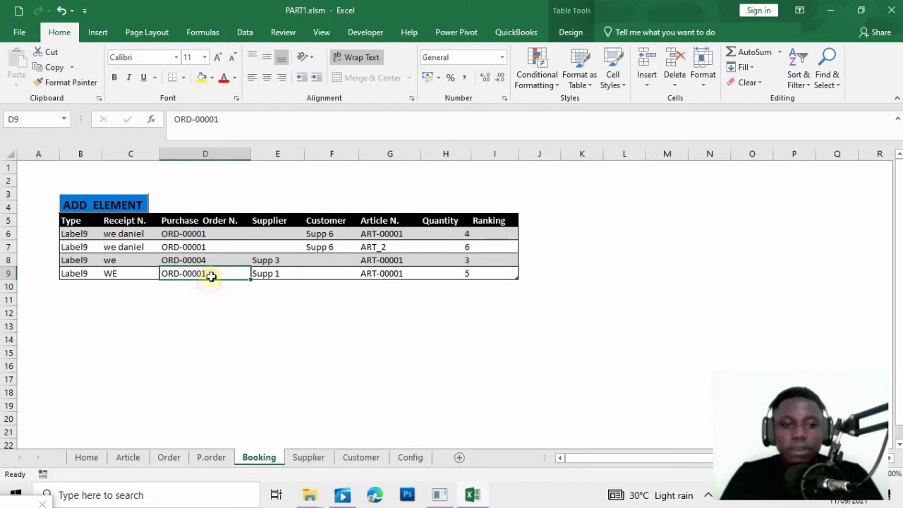
double_click(213, 274)
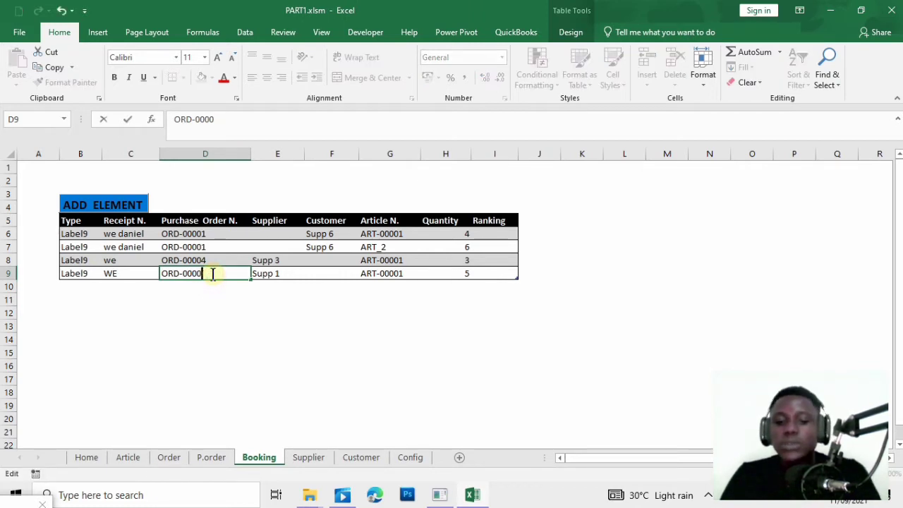
type("5")
key("Return")
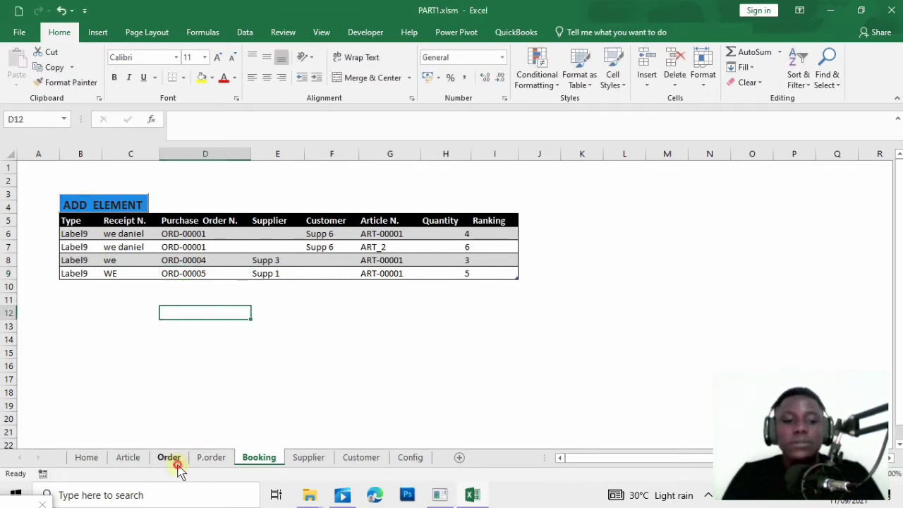
left_click(168, 458)
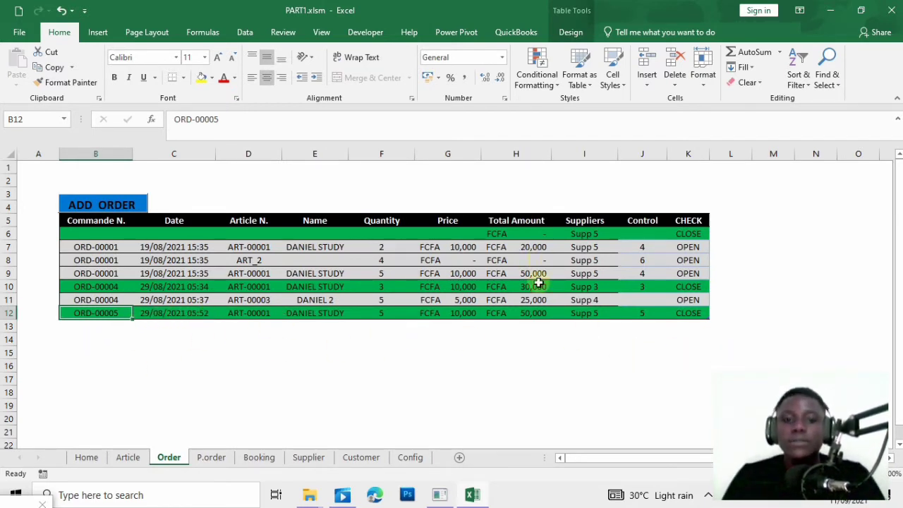
left_click(397, 378)
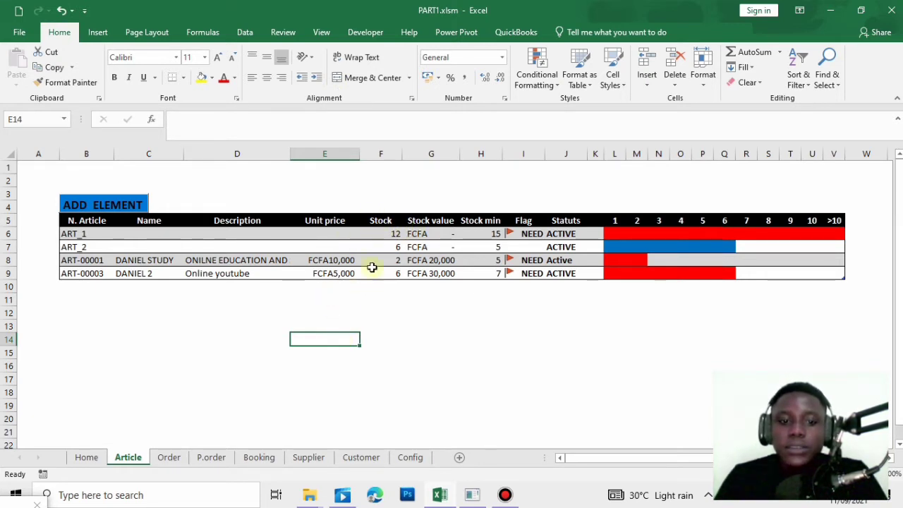
- Clear the Stock values of all four articles, F6 through F9, on the Article sheet
left_click(258, 457)
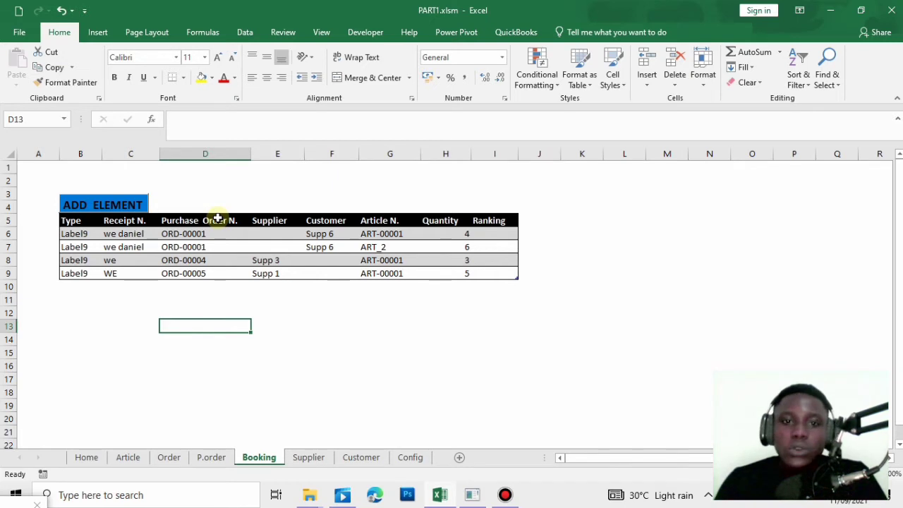
left_click(140, 459)
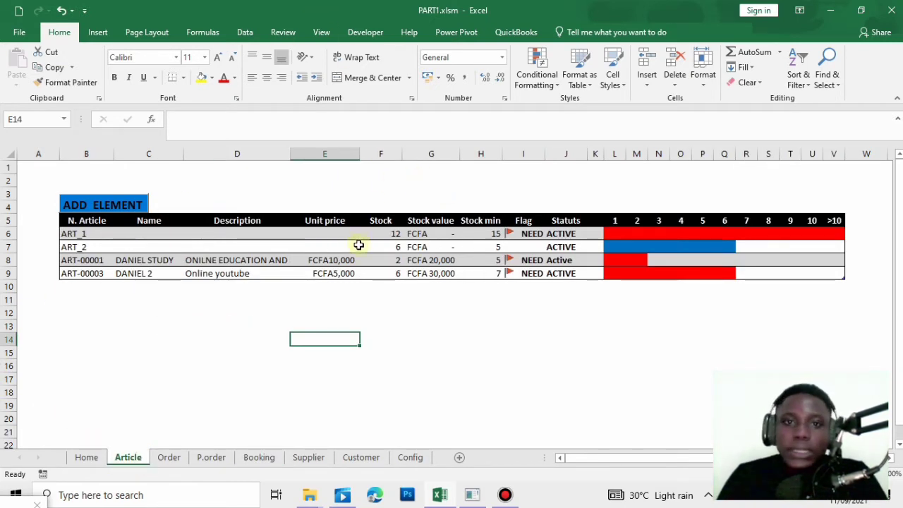
left_click(388, 234)
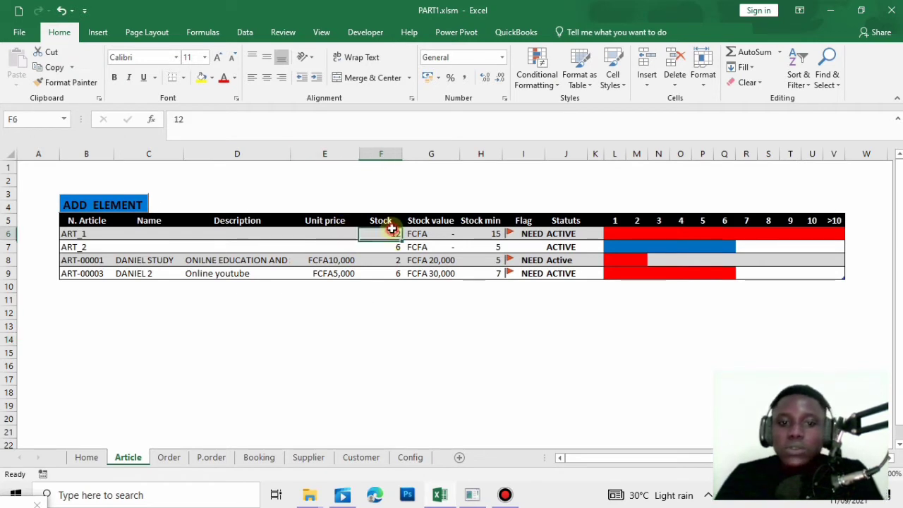
key("BackSpace")
key("Return")
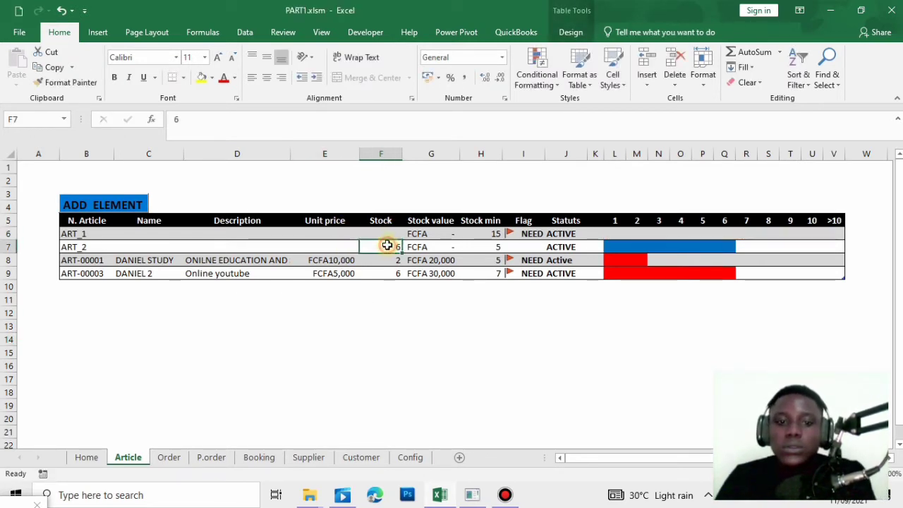
key("BackSpace")
key("Return")
key("BackSpace")
key("Return")
key("BackSpace")
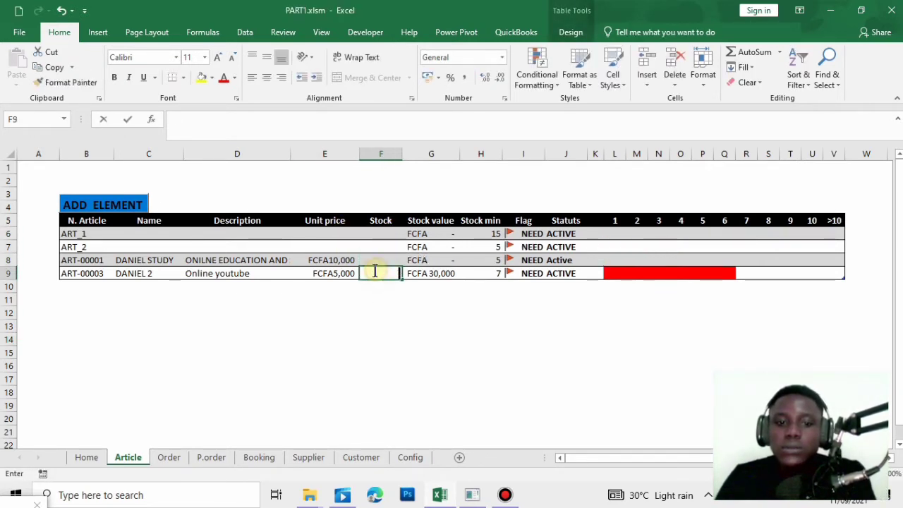
left_click(249, 344)
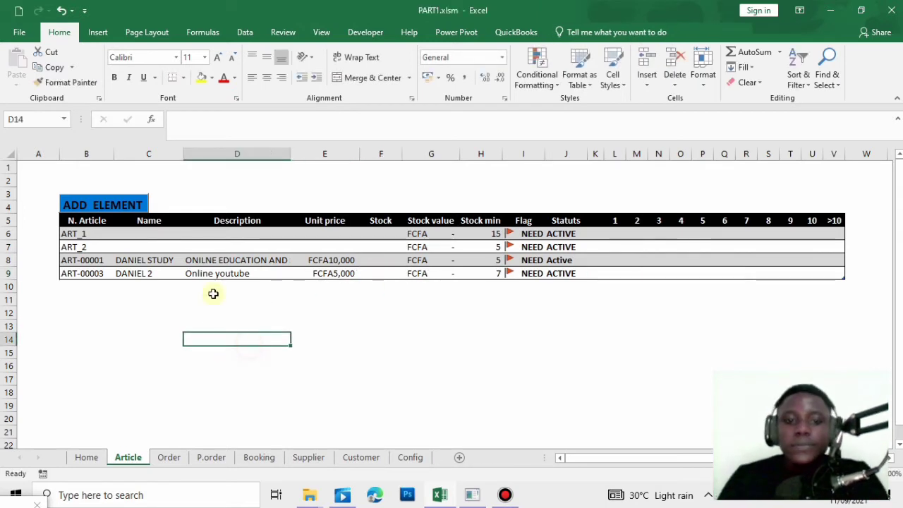
- Start a SUMIFS formula in Stock cell F6 of the Article sheet, using the Booking table's Quantity column as the sum range
left_click(378, 235)
type("=")
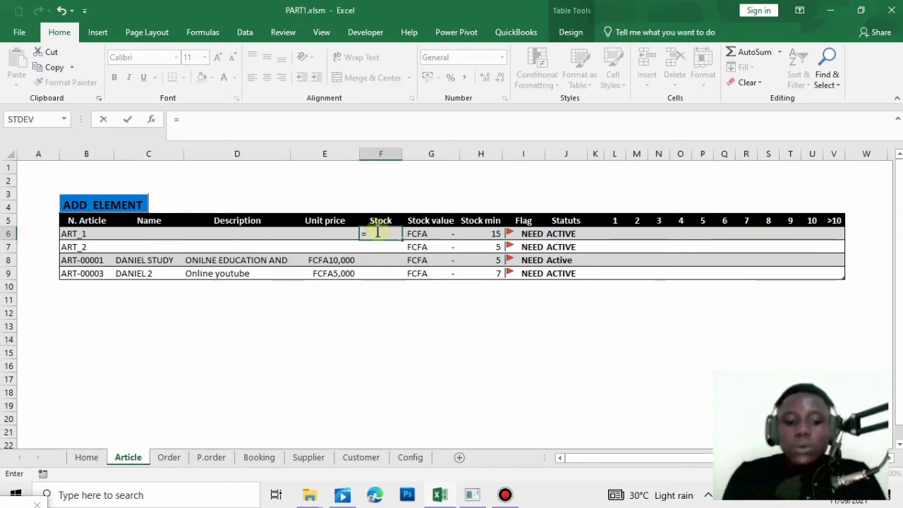
type("SUM")
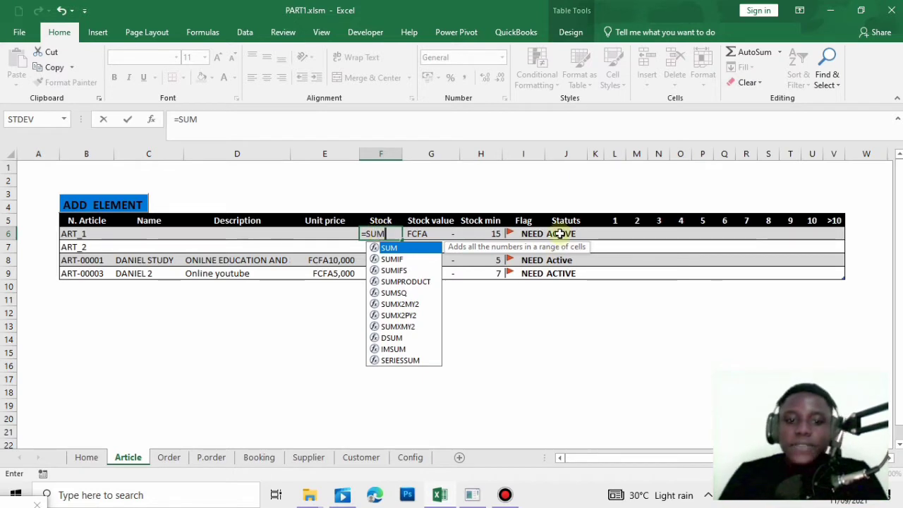
double_click(394, 270)
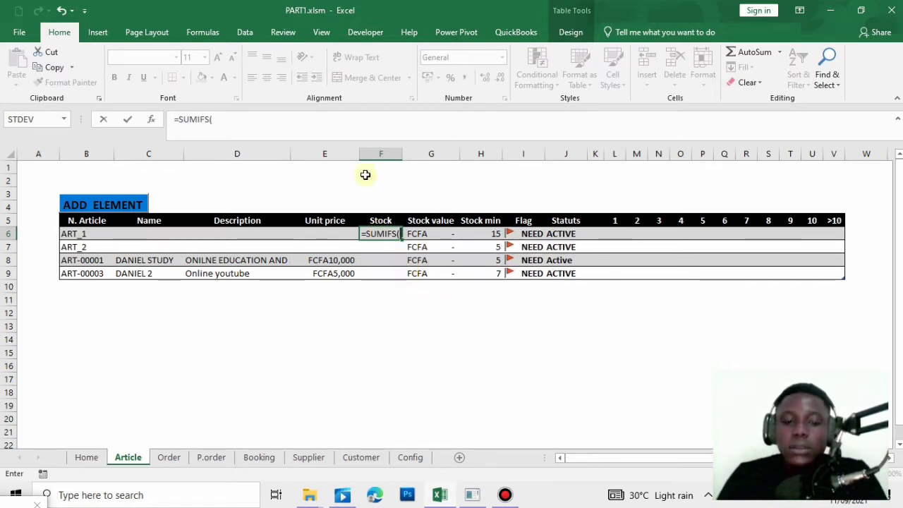
left_click(252, 460)
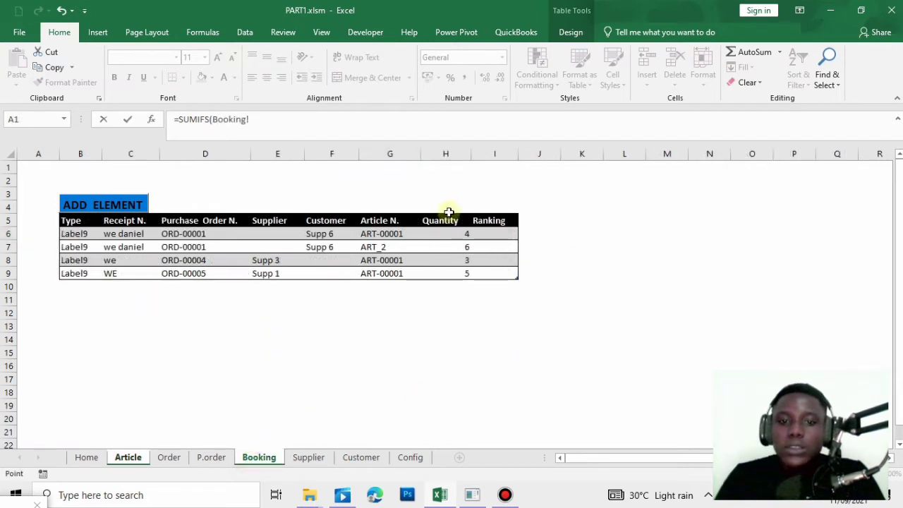
left_click_drag(449, 232, 449, 275)
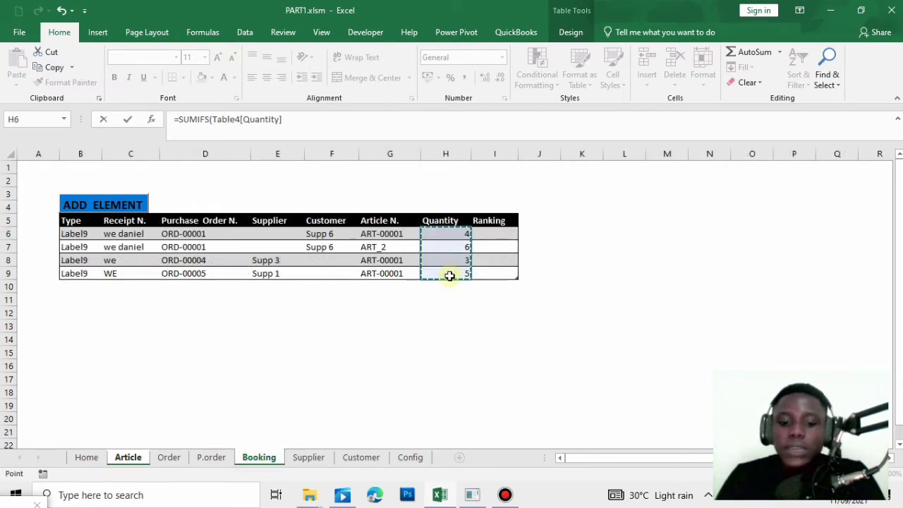
- Add the Booking table's Article N. column as the first criteria range, matched against the current row's N. Article in B6
type(",")
left_click_drag(408, 234, 397, 274)
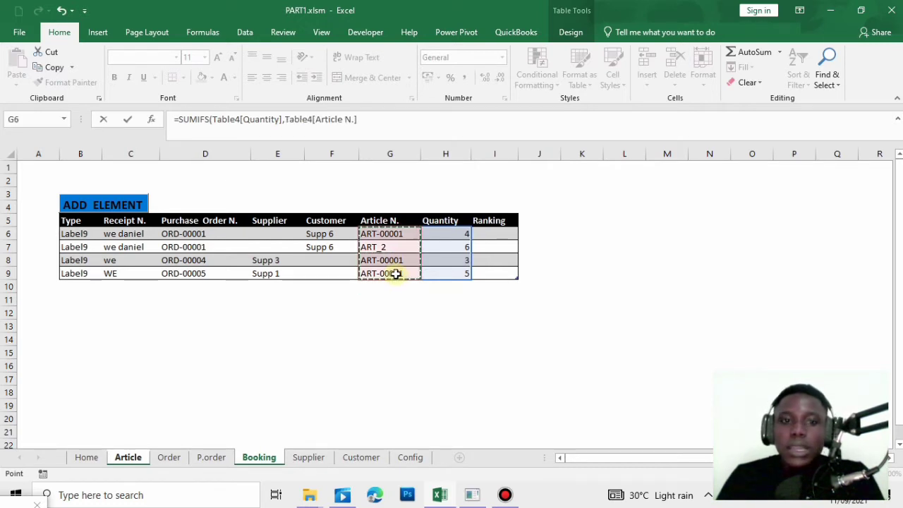
type(",")
left_click(128, 457)
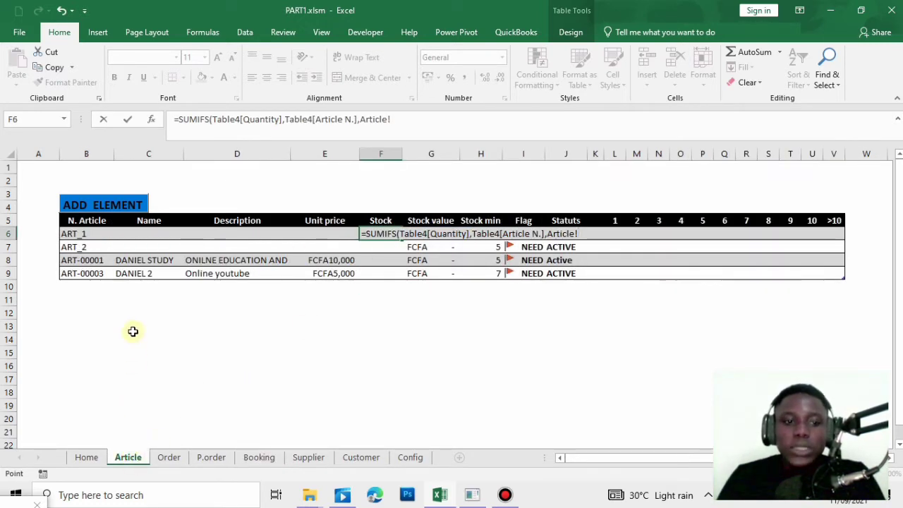
left_click(79, 243)
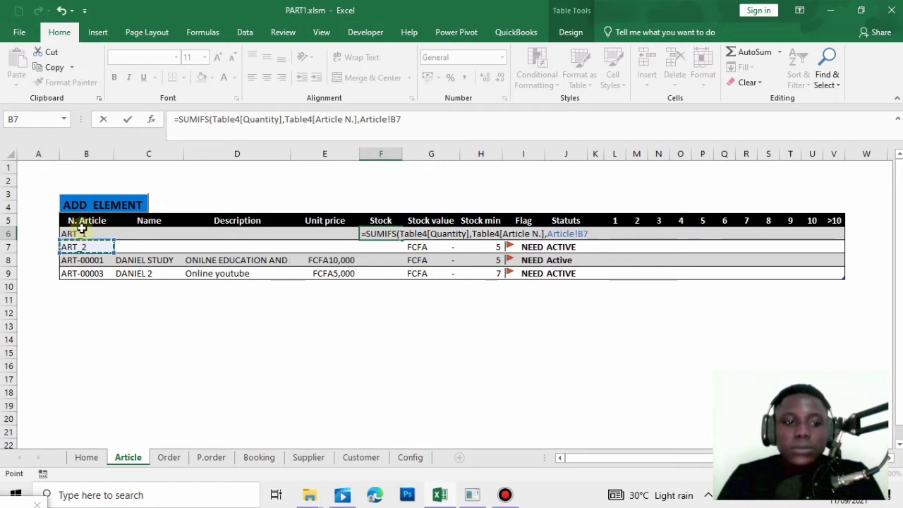
left_click(82, 234)
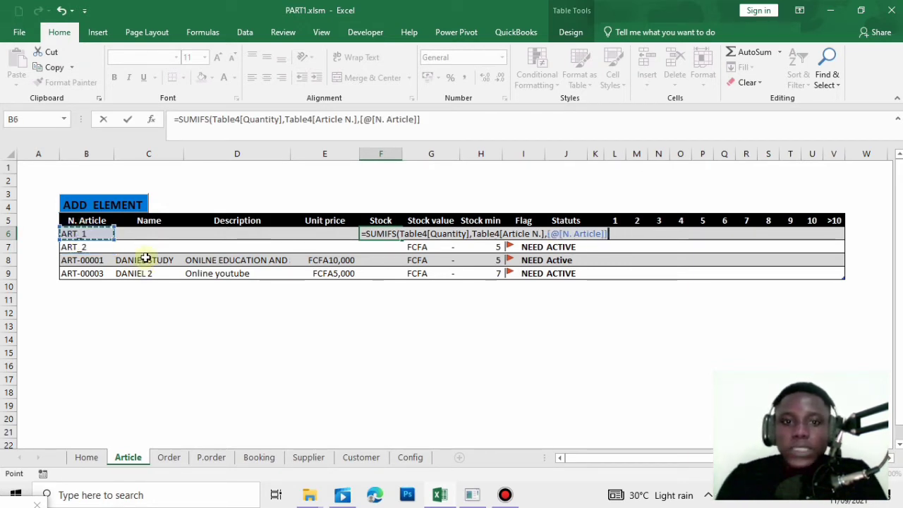
- Add the Booking table's Type column with the criterion "ENTRY", then close the function and append a minus sign
type(",")
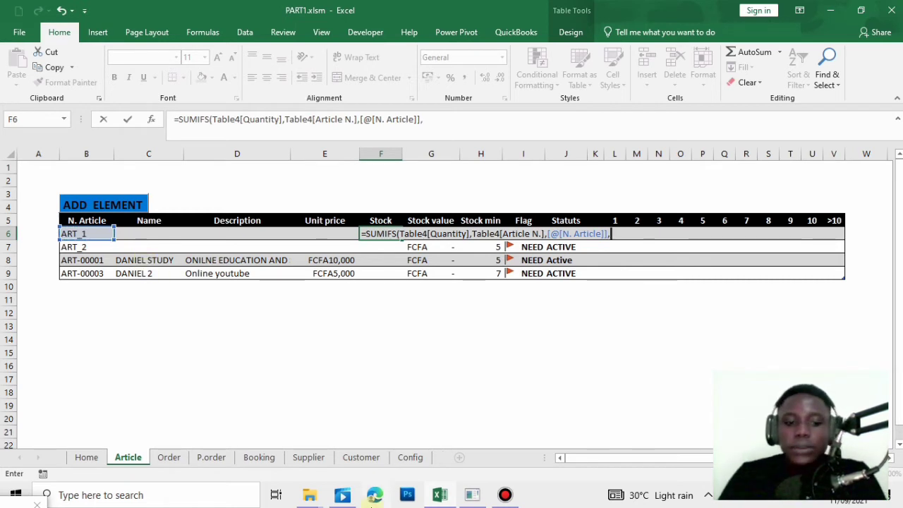
left_click(270, 460)
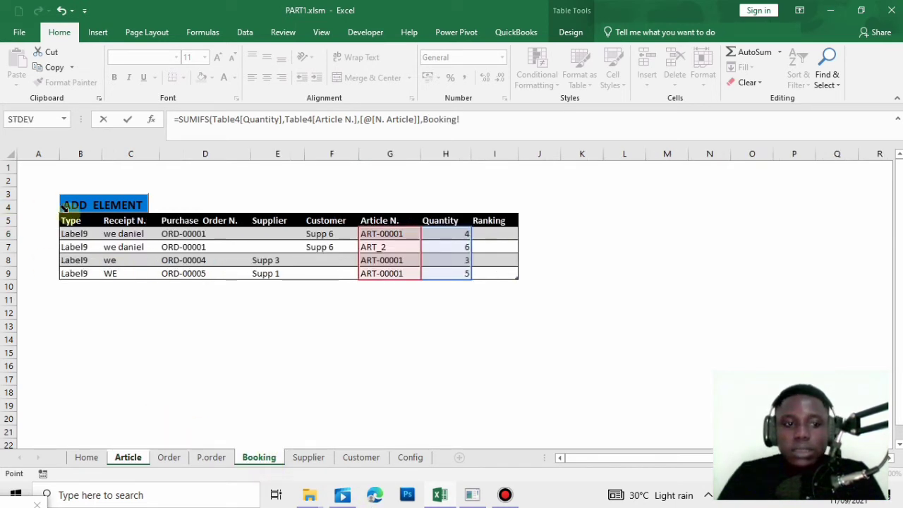
left_click_drag(82, 235, 73, 278)
type(",\"ENTRY\")-")
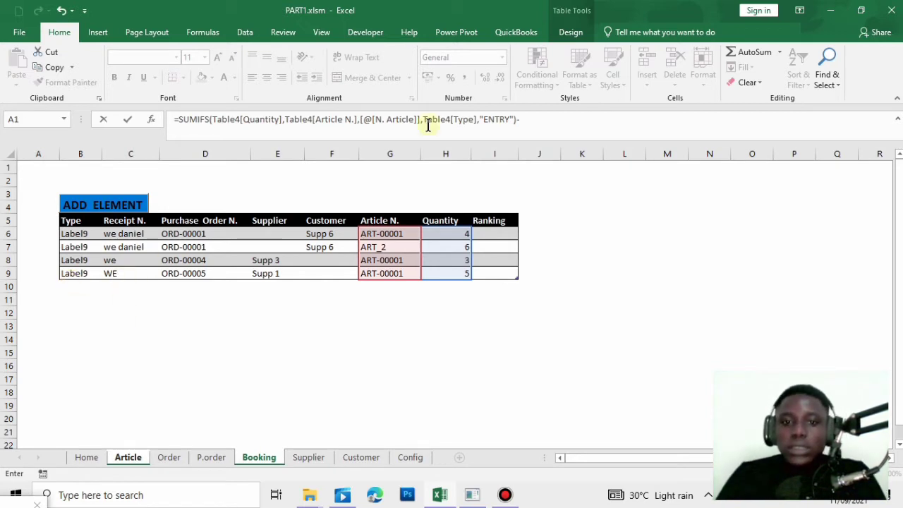
- Subtract a second SUMIFS that uses the Booking table's Quantity column as its sum range
type("SUM")
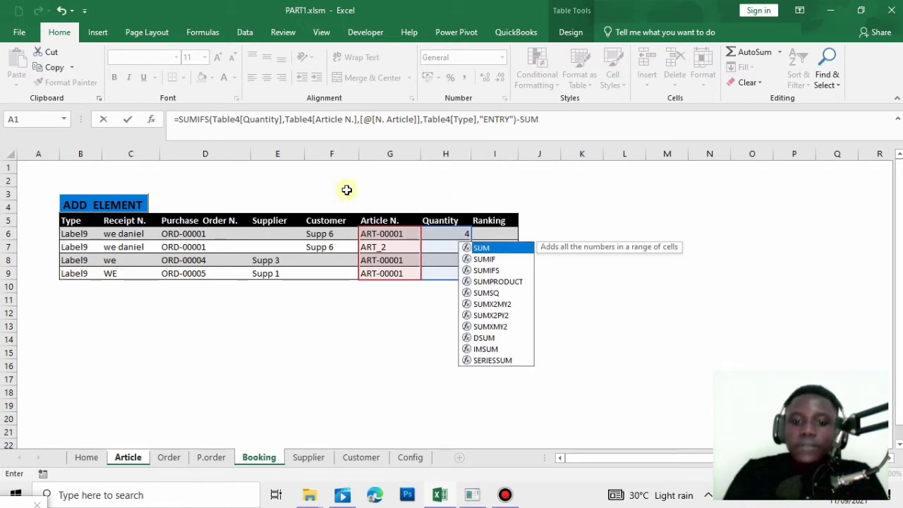
double_click(486, 270)
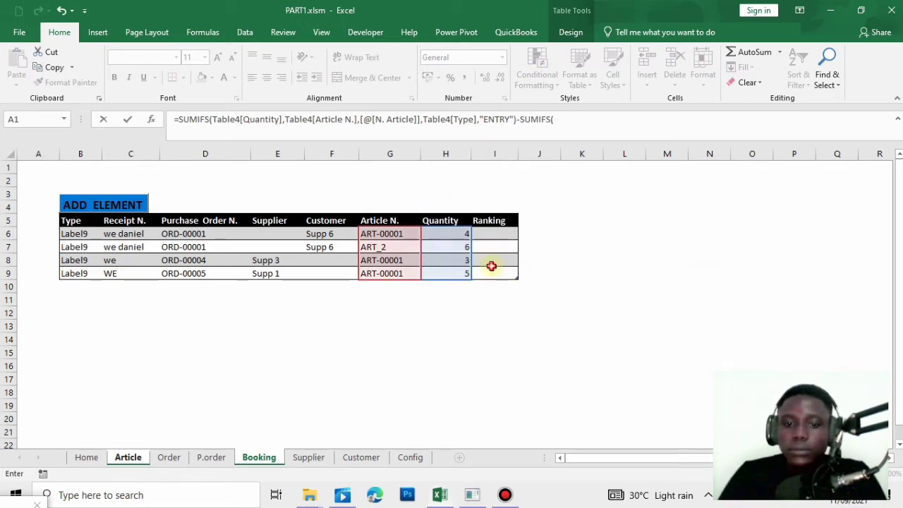
left_click(491, 269)
left_click(609, 117)
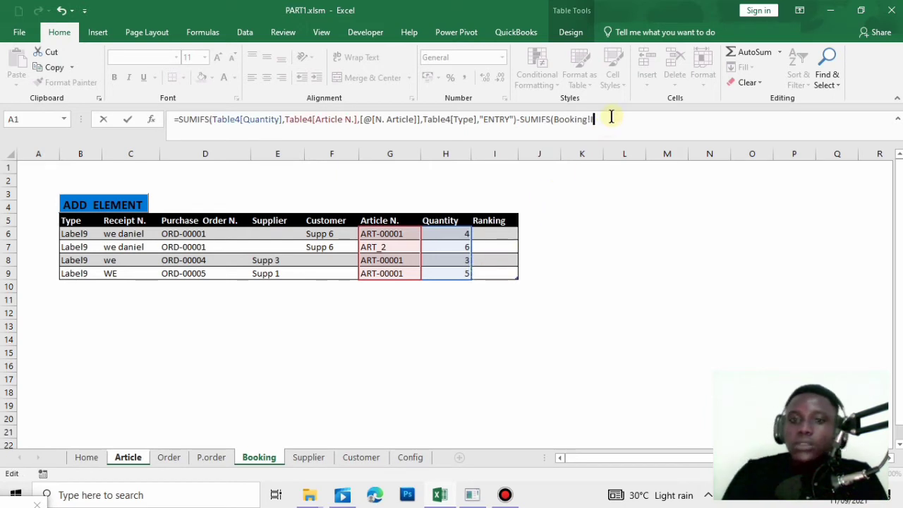
key("BackSpace")
key("BackSpace")
key("BackSpace")
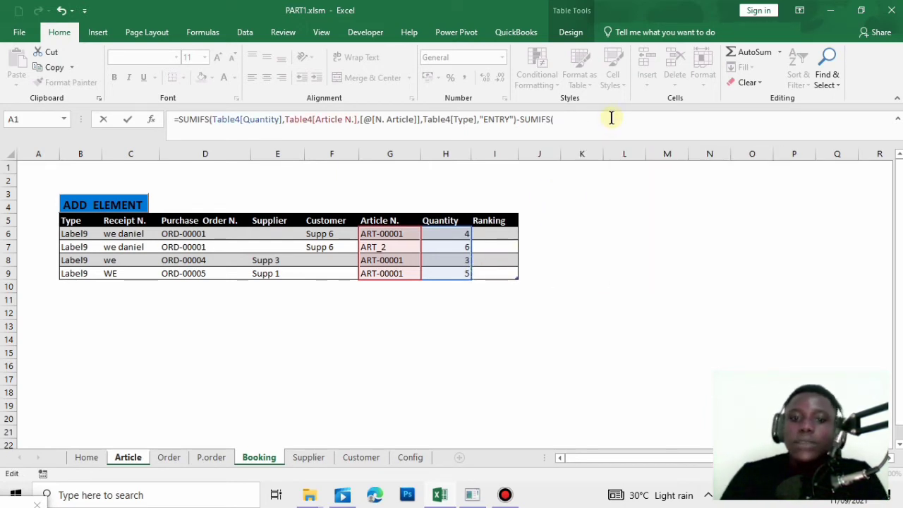
left_click_drag(443, 278, 444, 232)
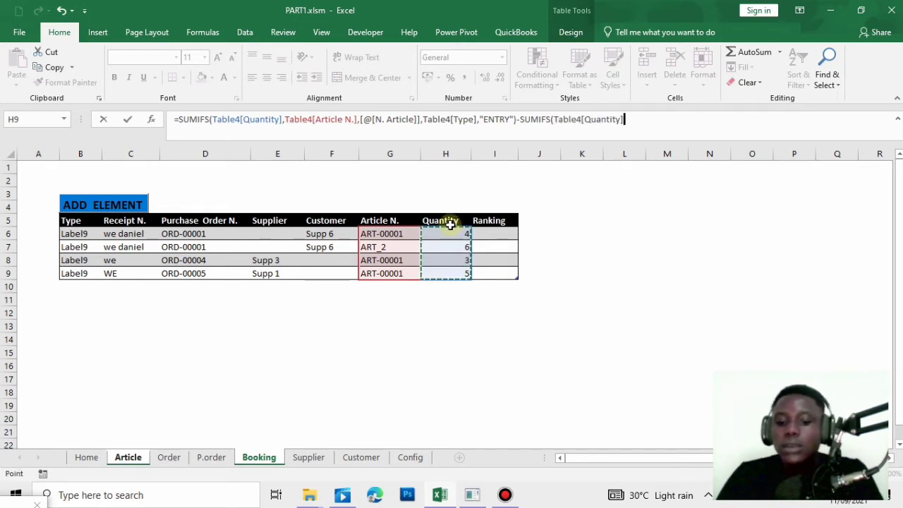
- Match the Booking table's Article N. column against the current row's N. Article in the second SUMIFS
type(",")
left_click_drag(401, 272, 397, 224)
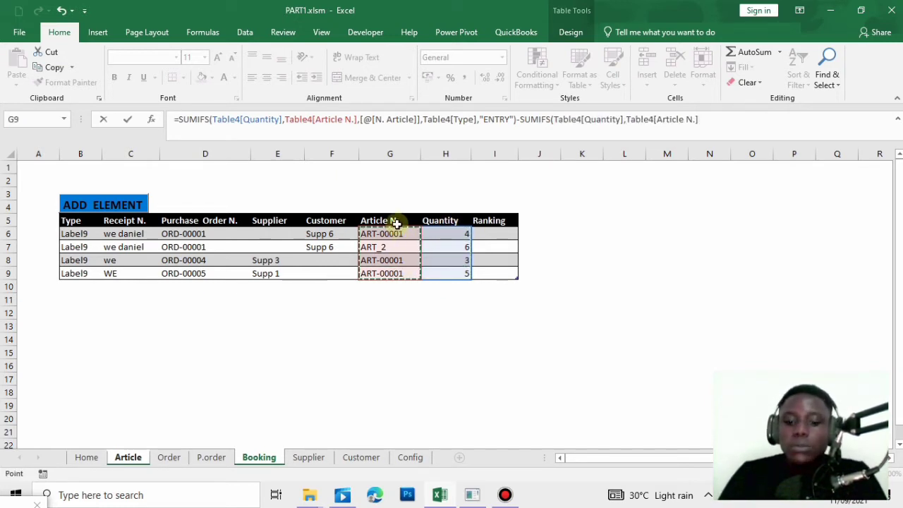
type(",")
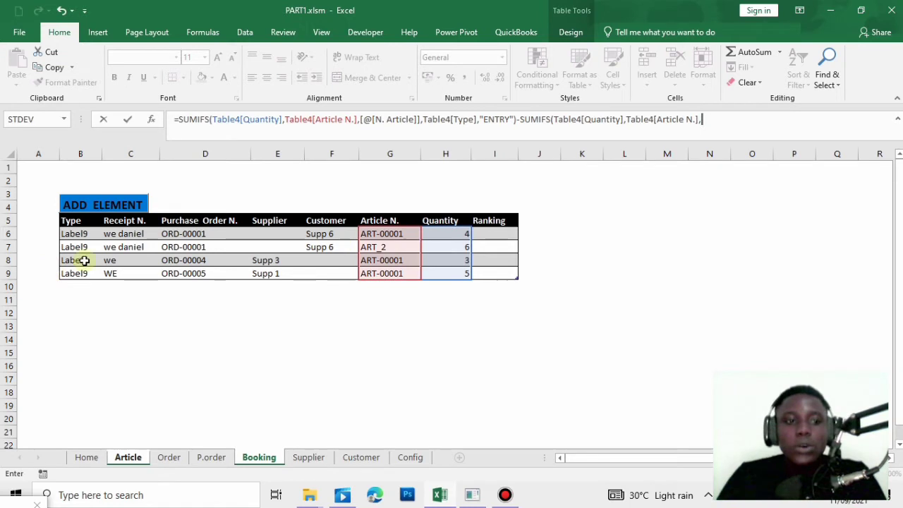
left_click(138, 459)
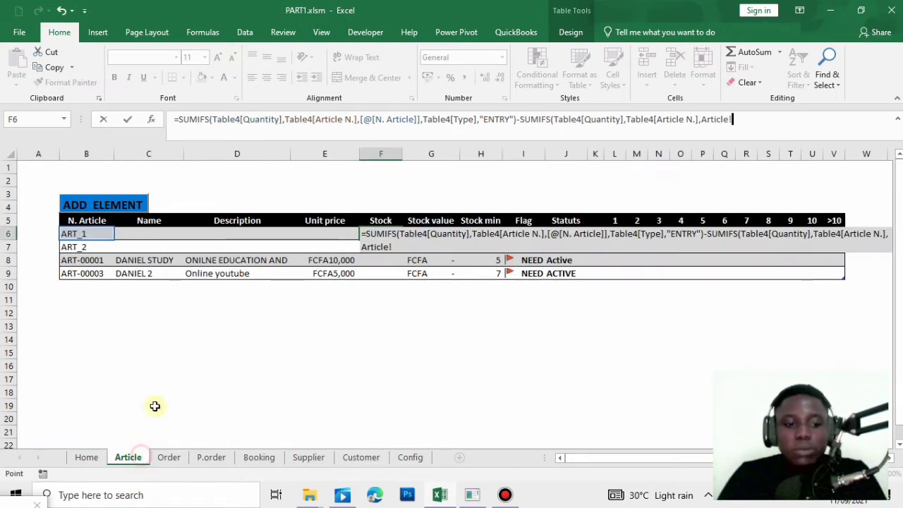
left_click(78, 232)
- Add the Booking table's Type column with the criterion "EXIT" to the second SUMIFS and commit the Stock formula
type(",")
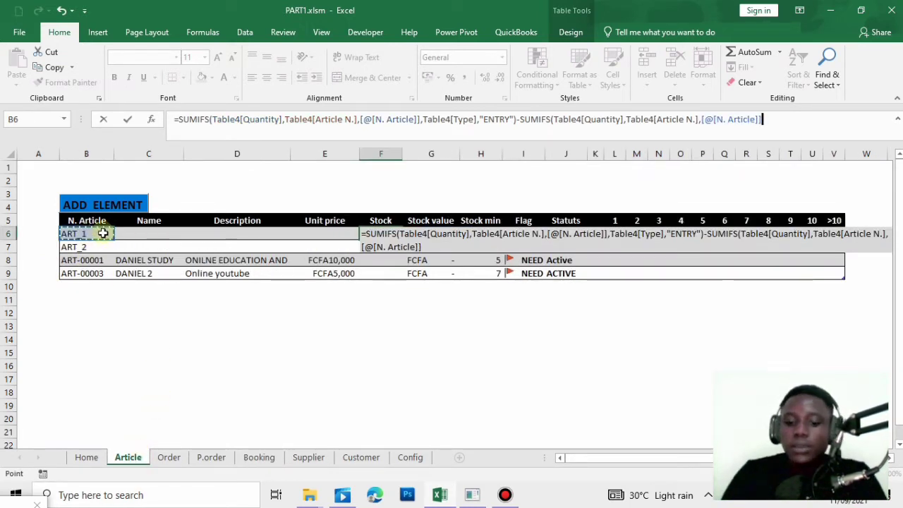
left_click(260, 458)
left_click_drag(83, 233, 81, 271)
type(",\"EXIT")
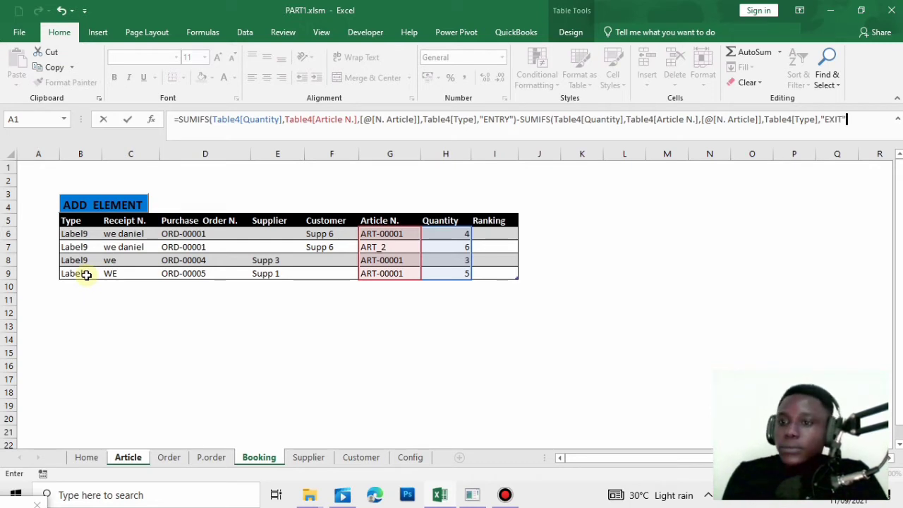
key("Return")
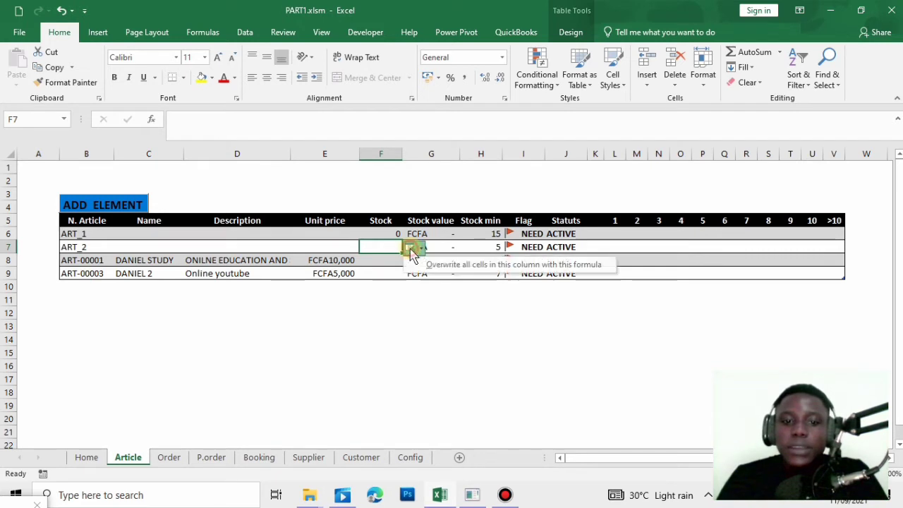
- Overwrite all cells in the Article table's Stock column with the SUMIFS formula
left_click(445, 267)
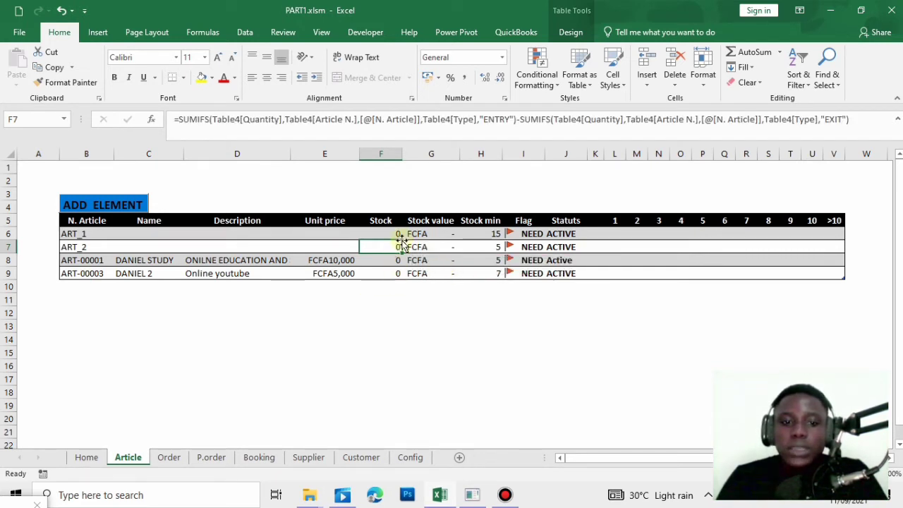
- Set the Type of the first booking in row 6 of the Booking sheet to ENTRY
left_click(259, 458)
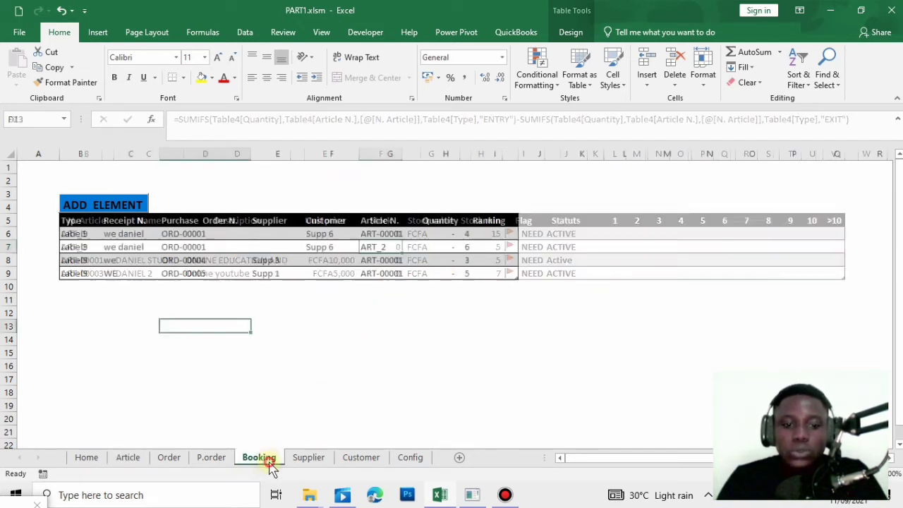
left_click(79, 233)
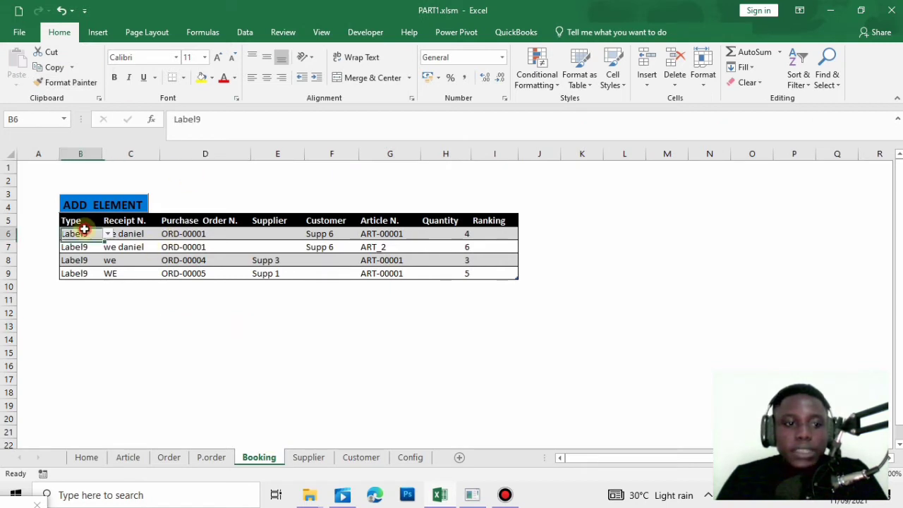
left_click(107, 233)
left_click(78, 245)
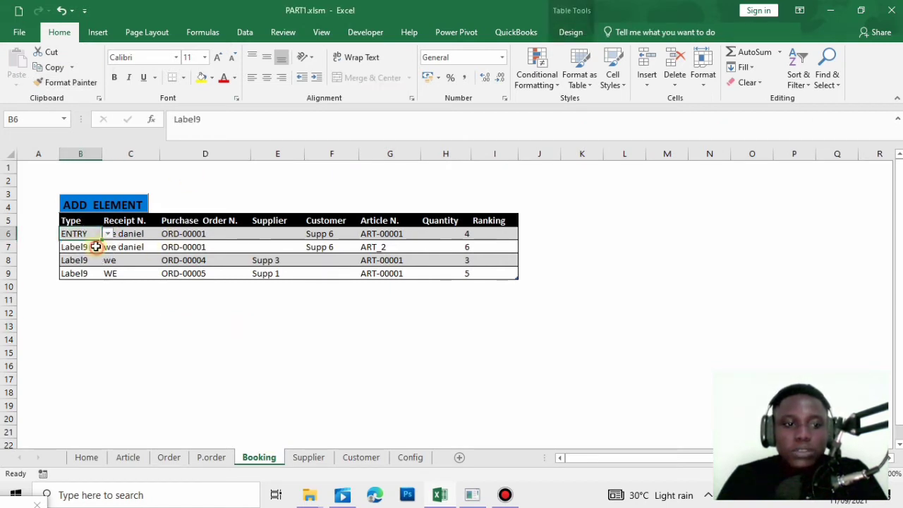
- Set the Type of the ART_2 booking in row 7 to EXIT
left_click(85, 246)
left_click(107, 247)
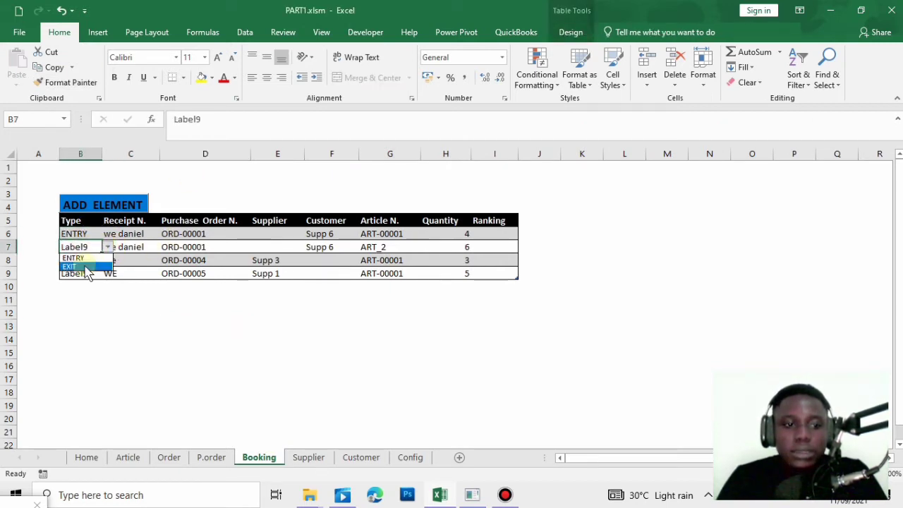
left_click(79, 266)
- Set the Type of the booking in row 8 to ENTRY and the one in row 9 to EXIT
double_click(86, 259)
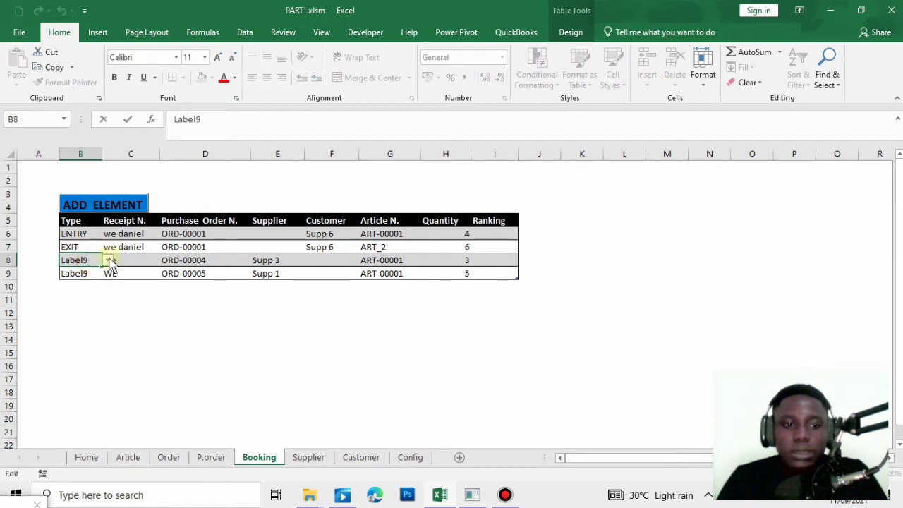
left_click(111, 261)
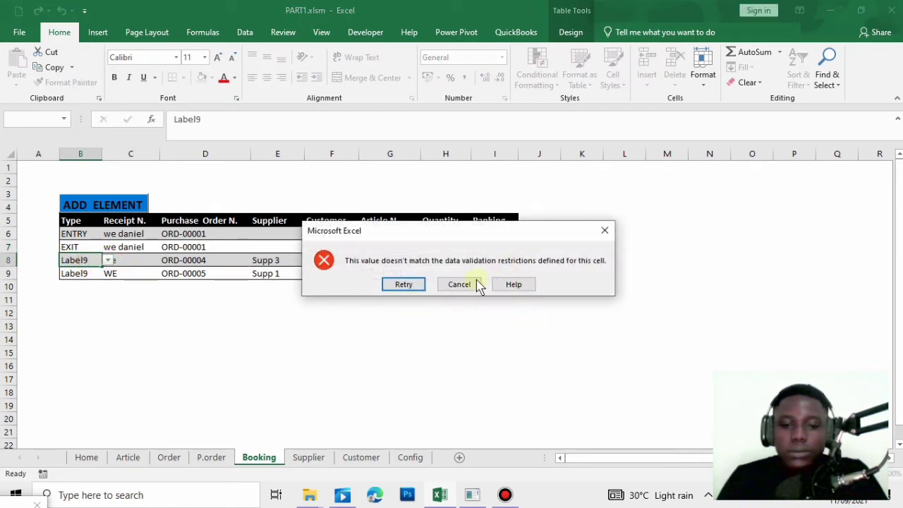
left_click(459, 285)
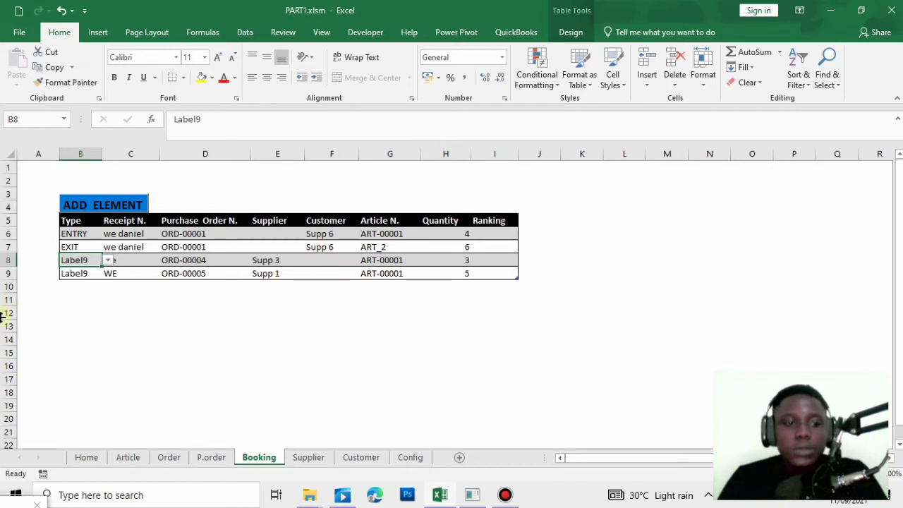
left_click(107, 261)
left_click(75, 269)
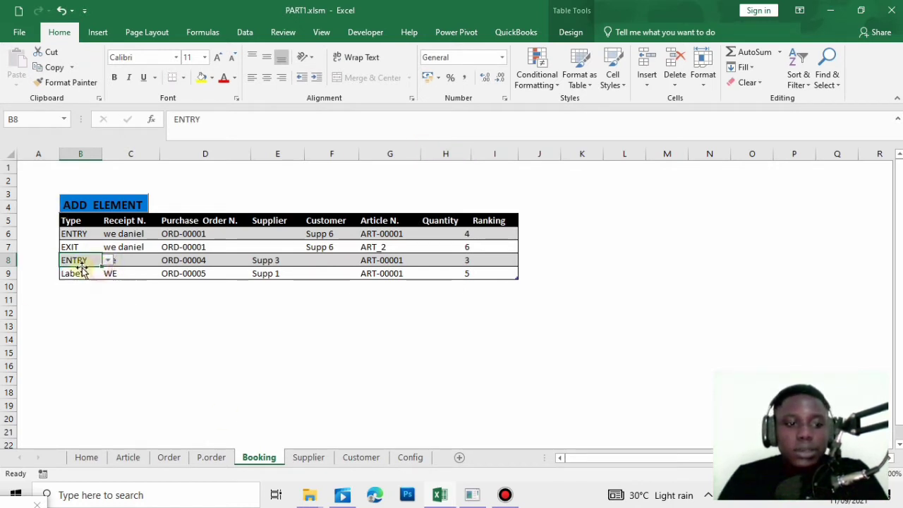
left_click(79, 273)
left_click(107, 274)
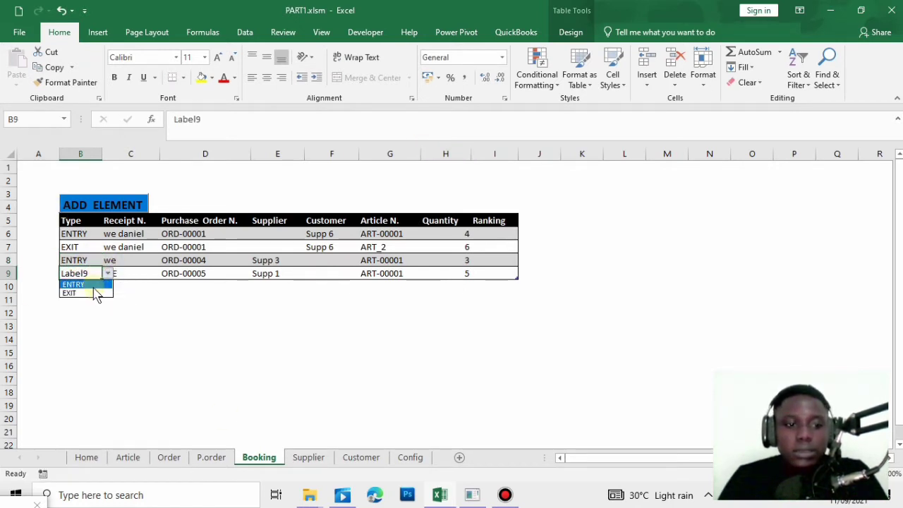
left_click(85, 293)
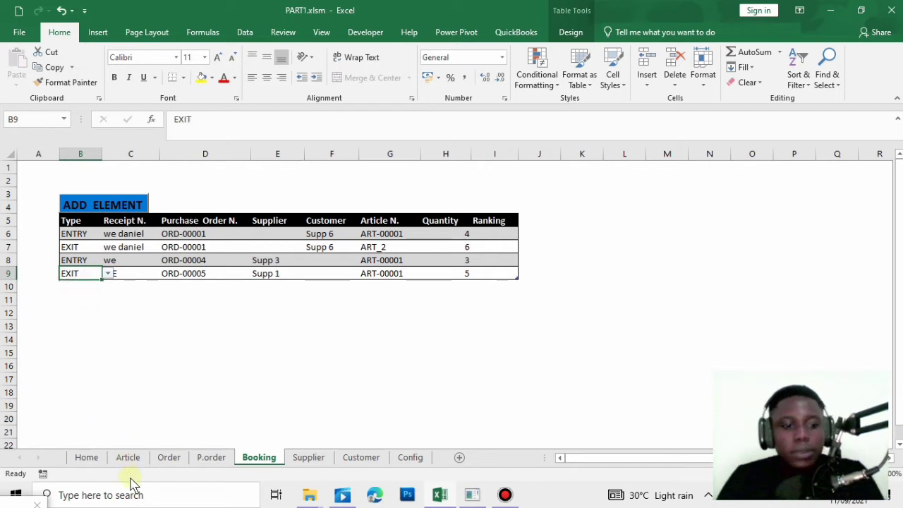
- Check the Stock column on the Article sheet and change the ART_2 booking's Type to ENTRY
left_click(127, 460)
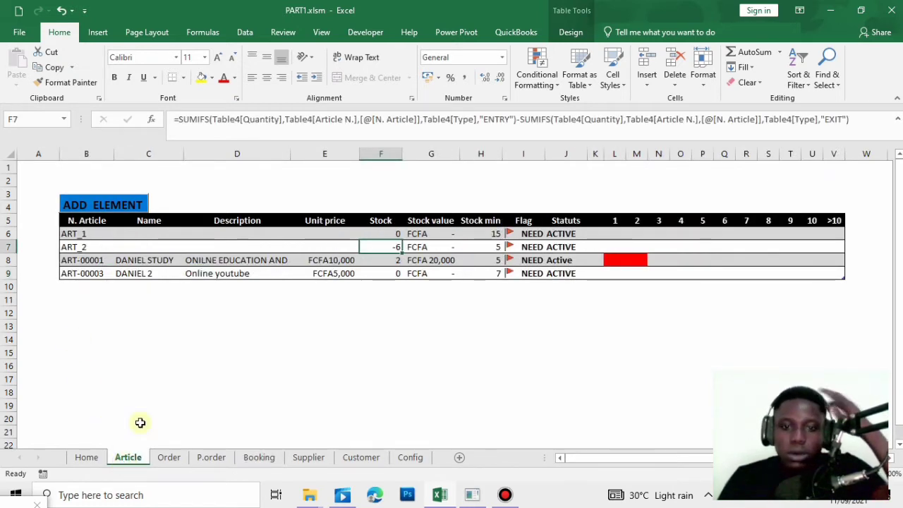
left_click(391, 261)
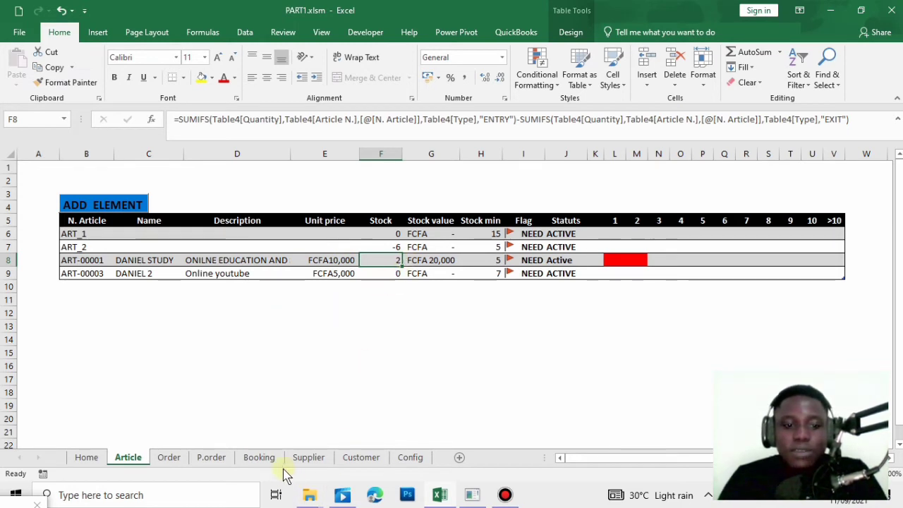
left_click(259, 457)
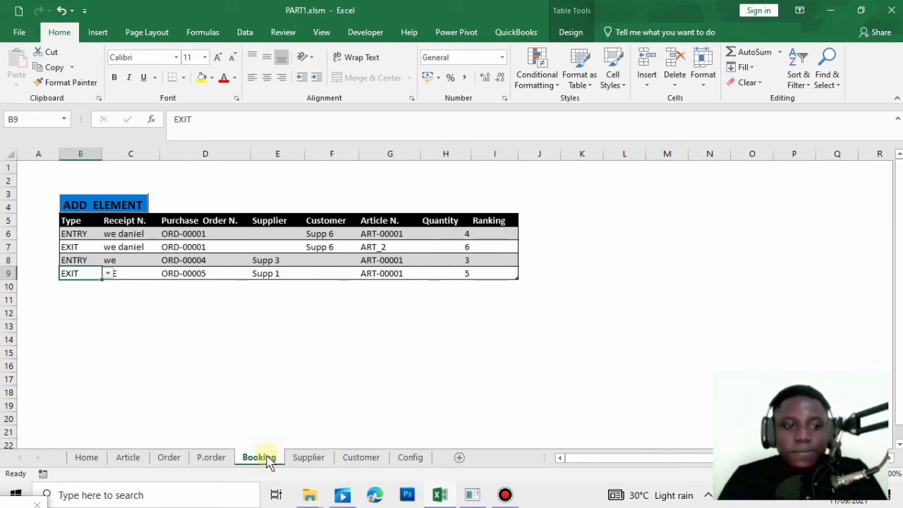
left_click(378, 244)
left_click(76, 247)
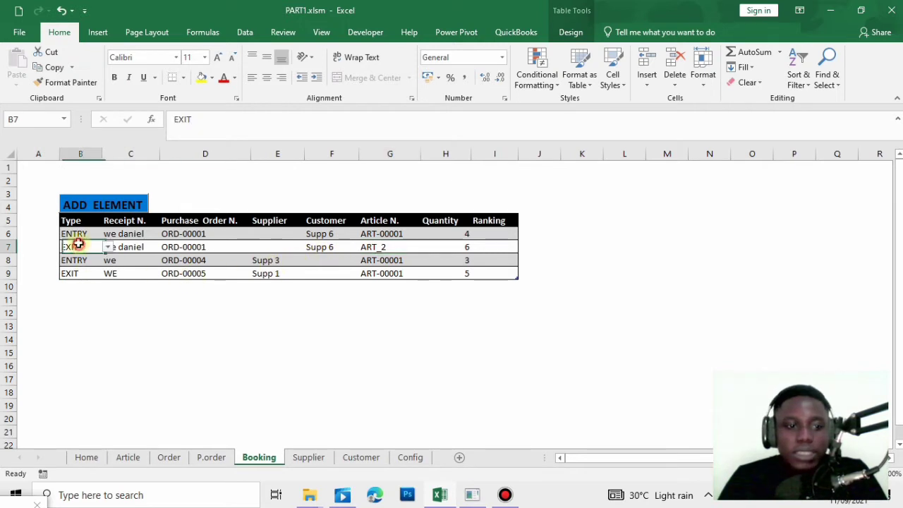
left_click(107, 247)
left_click(101, 258)
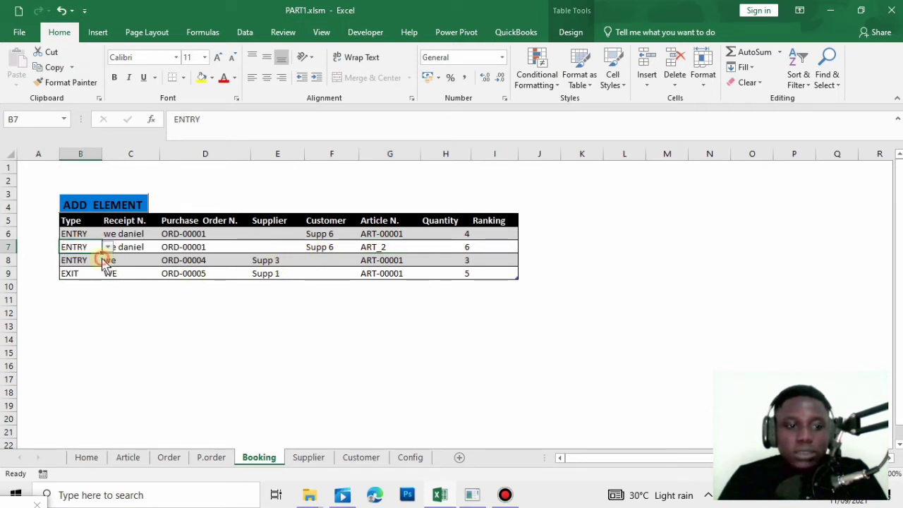
left_click(127, 354)
- Compare the Article sheet's stock and status rows, including ART-00003, with the rows on the Booking sheet
left_click(129, 457)
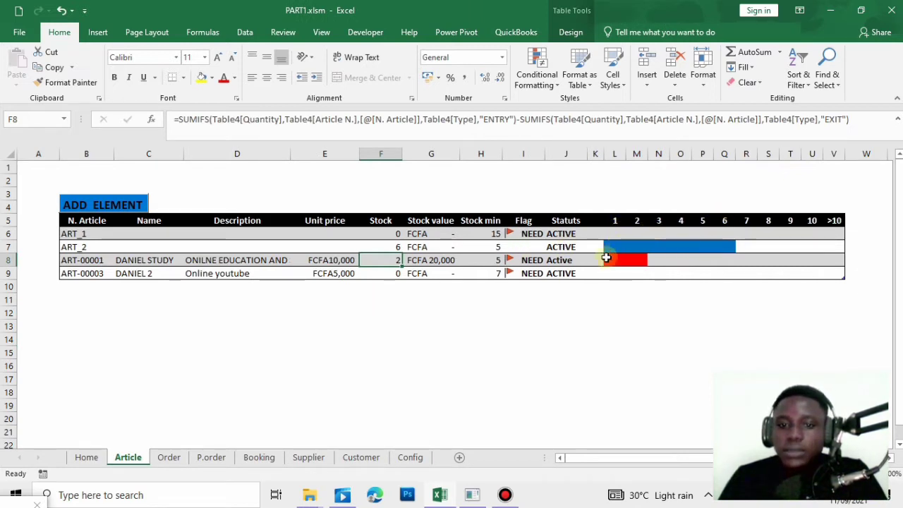
left_click(374, 353)
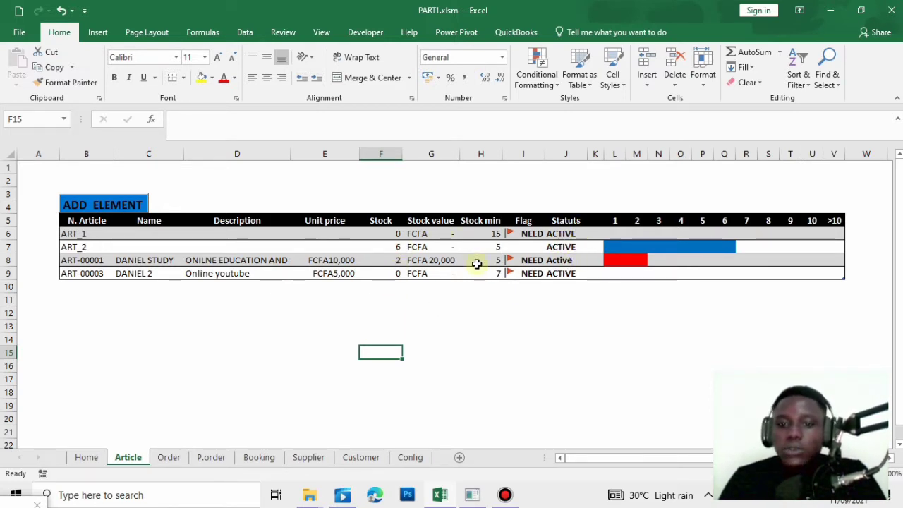
left_click(258, 457)
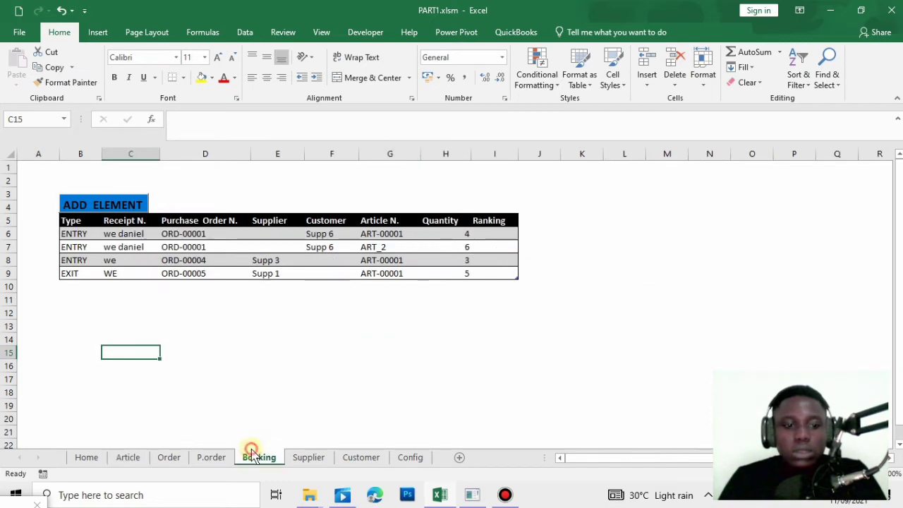
left_click(123, 459)
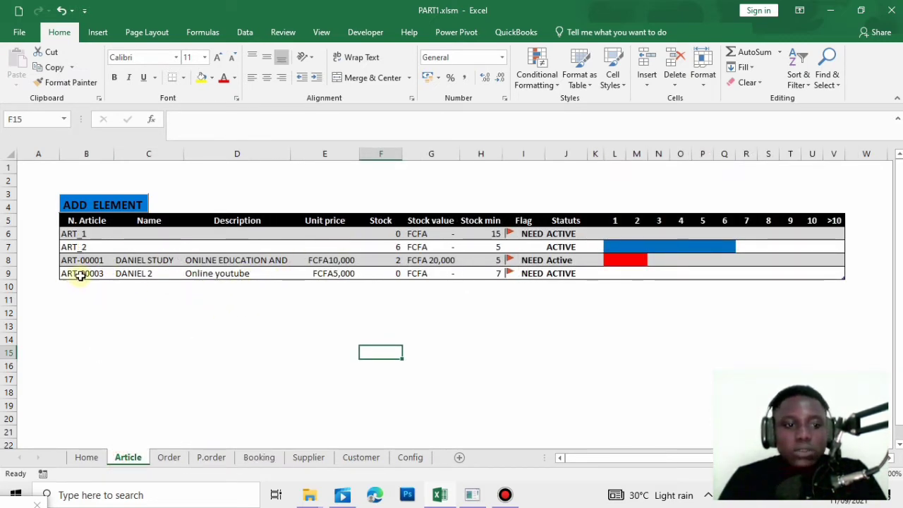
left_click(80, 276)
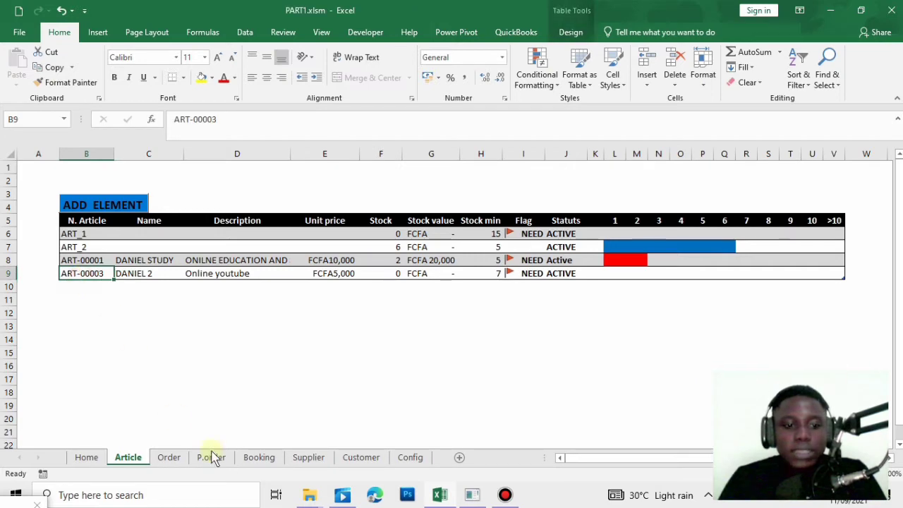
left_click(298, 460)
left_click(265, 460)
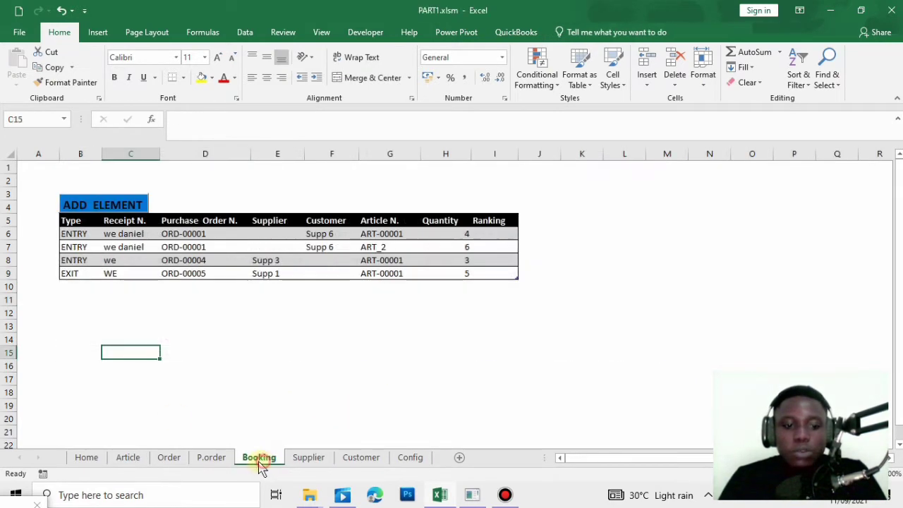
- Open the form for adding a booking, choose Entry and enter WE as the receipt number
left_click(70, 221)
left_click(101, 206)
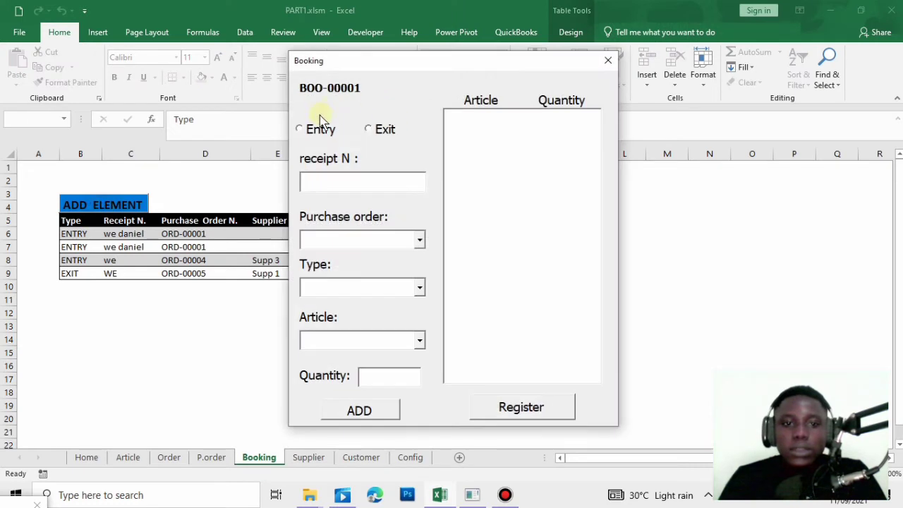
left_click(319, 130)
left_click(335, 183)
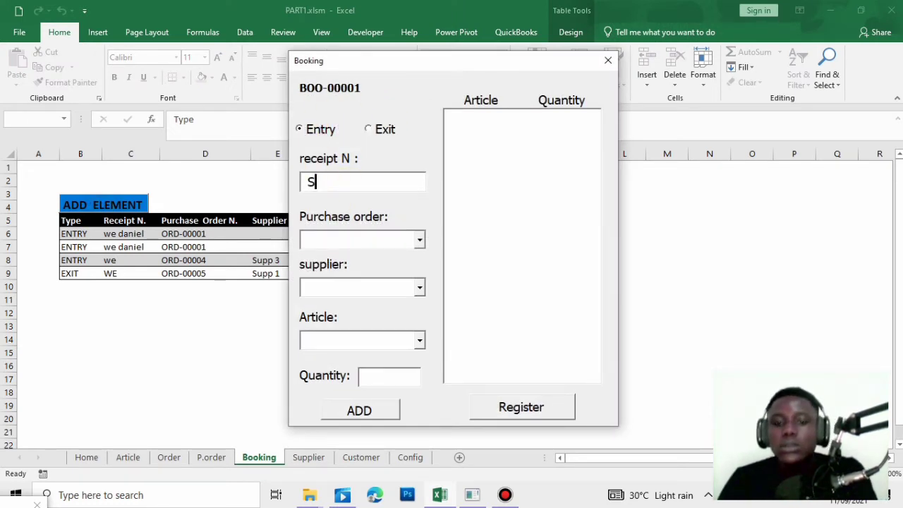
type("S")
key("BackSpace")
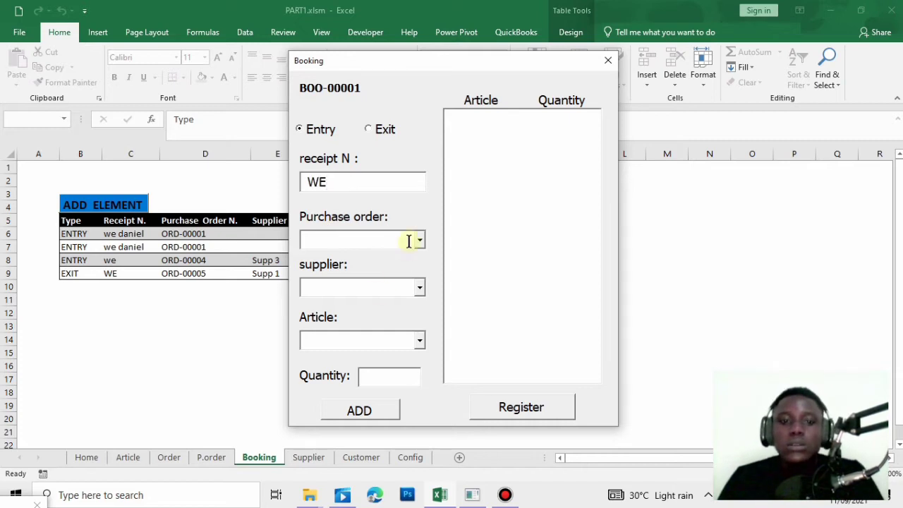
- Choose the same purchase order as booking row 8 and the supplier Supp 2 for the new booking
left_click(419, 241)
left_click(367, 333)
left_click(420, 288)
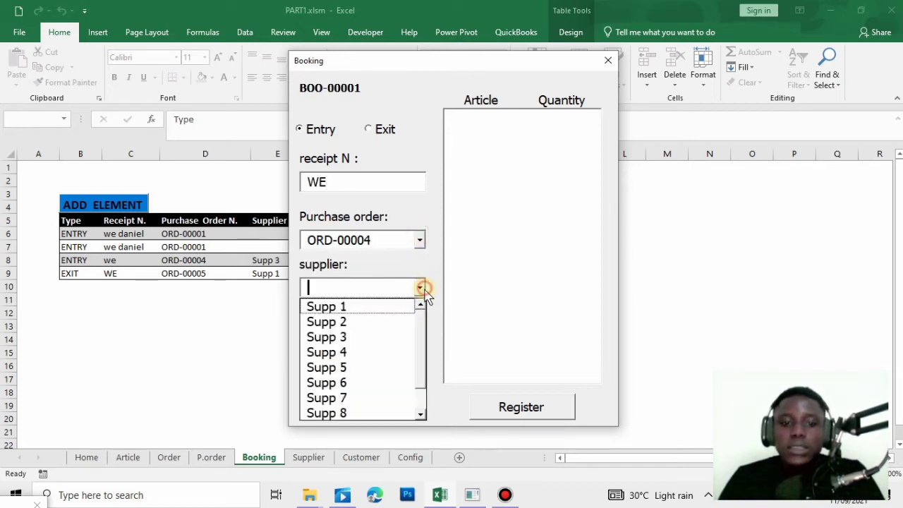
left_click(393, 322)
- Add article ART-00003 with a quantity of 10 to the new booking's list
left_click(419, 340)
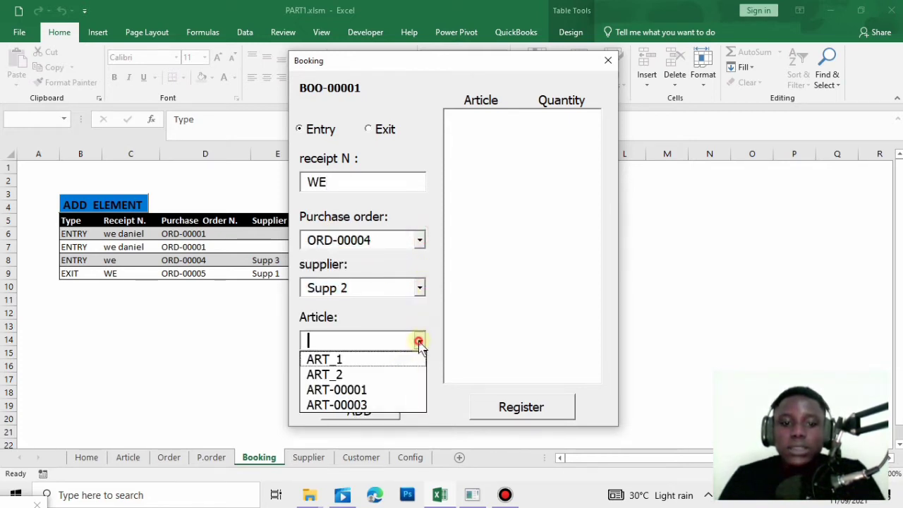
left_click(400, 405)
left_click(381, 381)
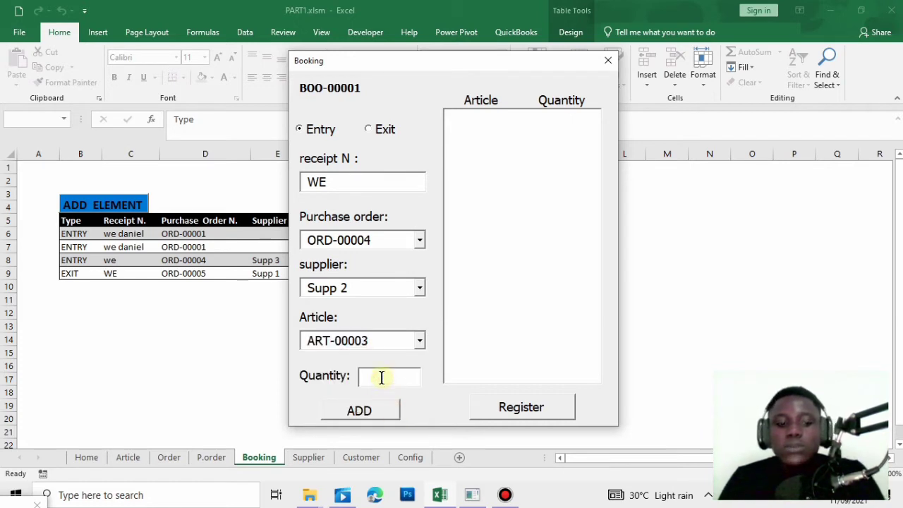
left_click(379, 411)
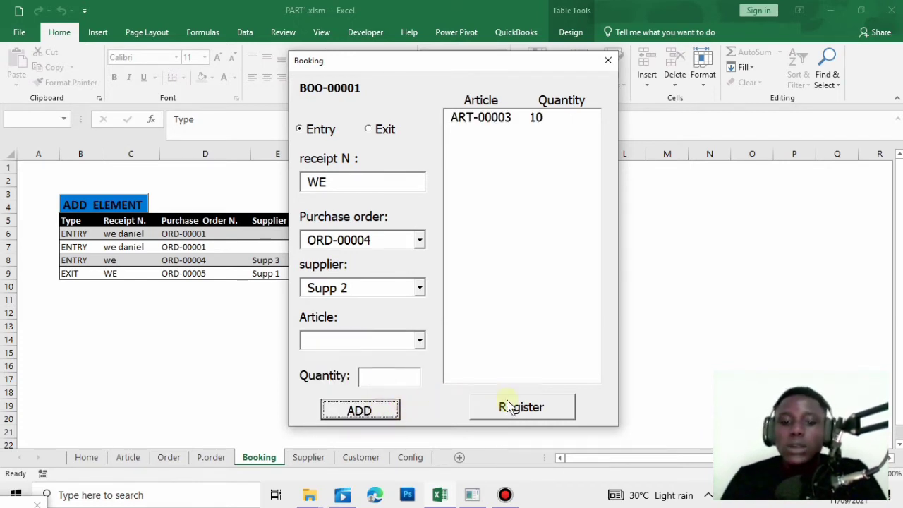
- Register the new booking and confirm passing the order
left_click(503, 407)
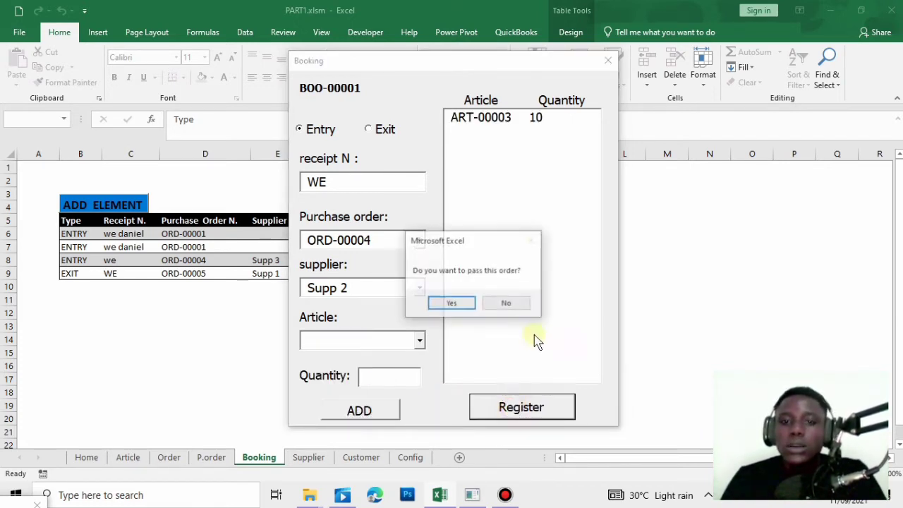
left_click(464, 310)
left_click(462, 310)
left_click(410, 350)
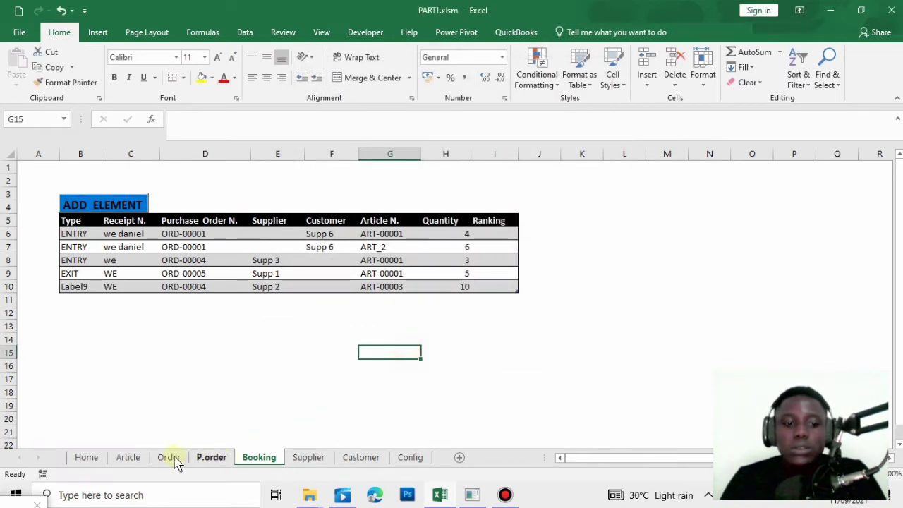
- Check ART-00003's stock on the Article sheet and set the Type of the new booking in row 10 to EXIT
left_click(128, 457)
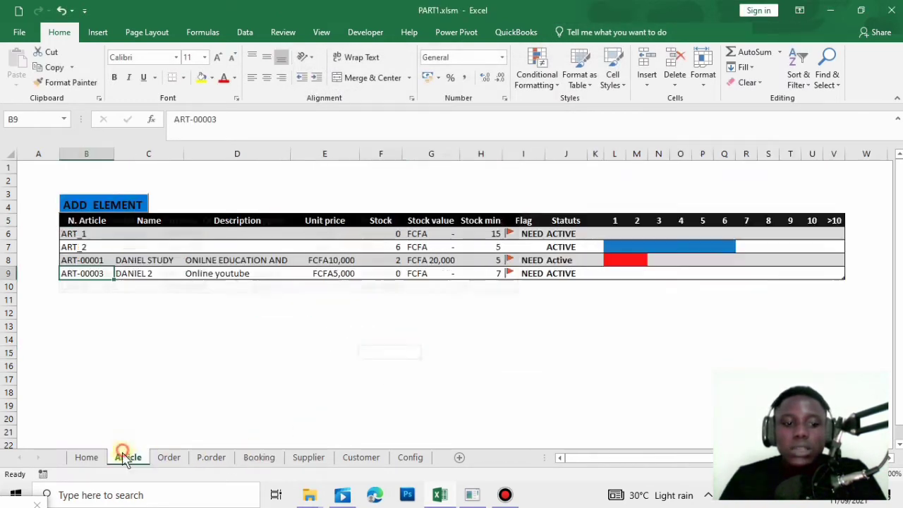
left_click(165, 338)
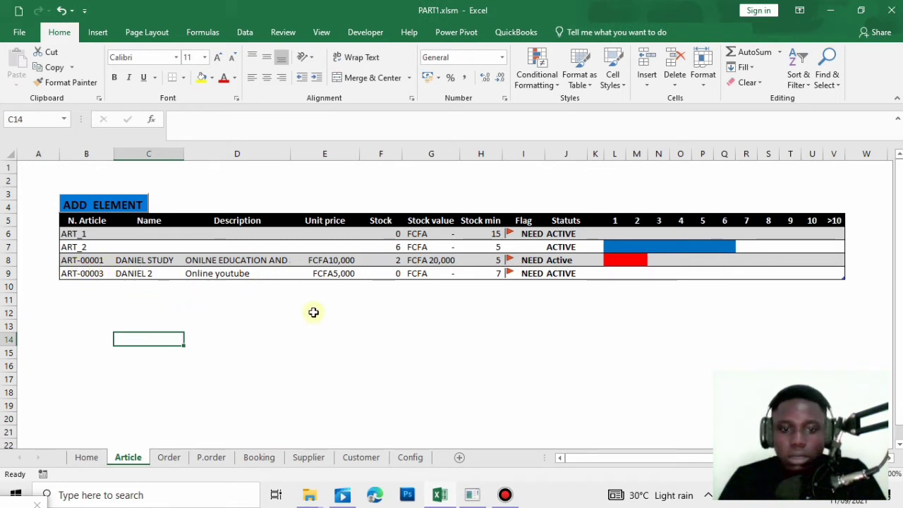
left_click(259, 458)
left_click(77, 287)
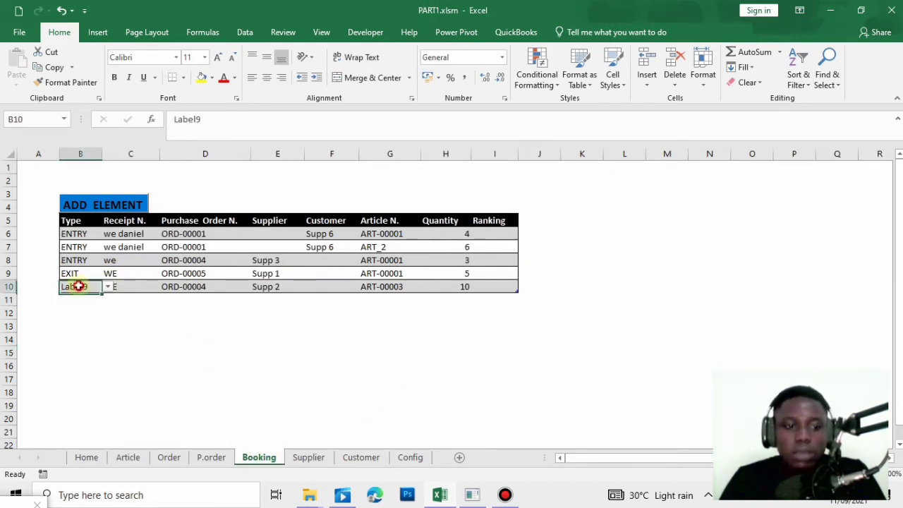
left_click(108, 287)
left_click(97, 307)
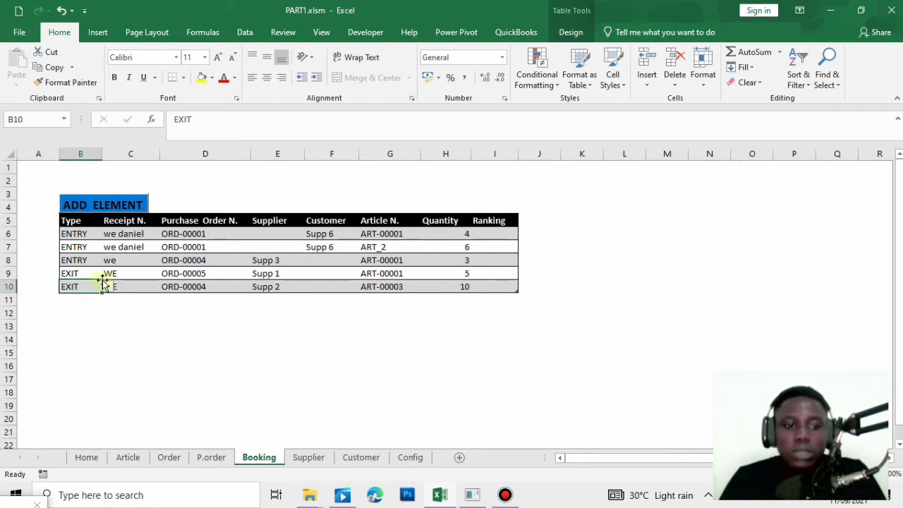
- Set the Type of the booking in row 10 to ENTRY and check ART-00003's stock on the Article sheet
left_click(107, 286)
left_click(99, 298)
left_click(216, 343)
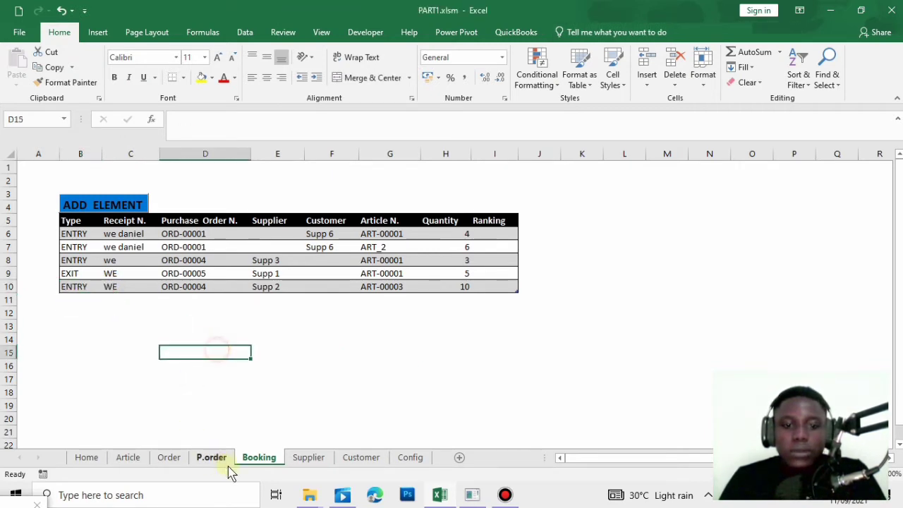
left_click(127, 458)
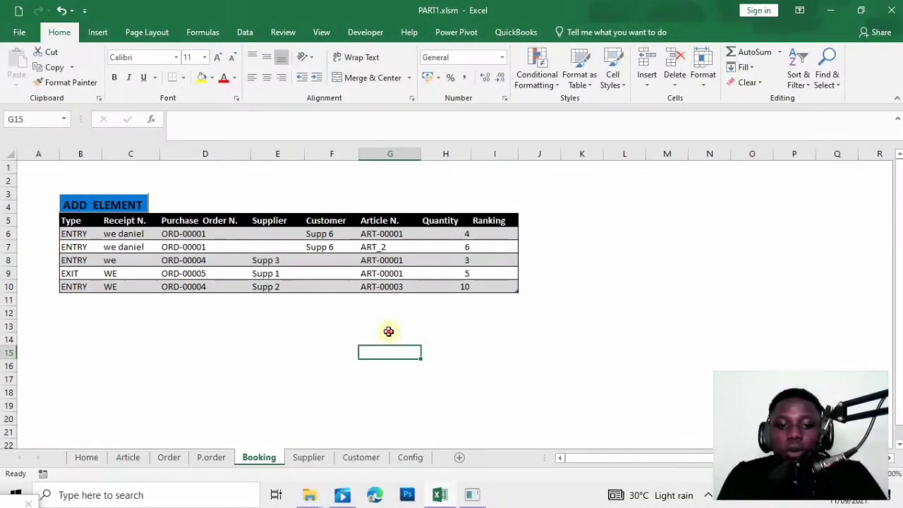
left_click(389, 328)
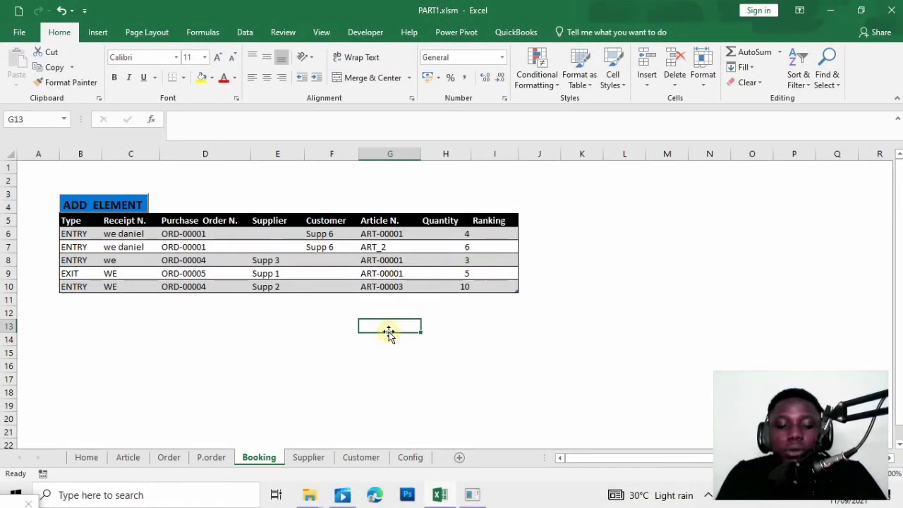
- Add a Dashboard block at Config B36, Widgets 1-6: Stock value, Article in commande, Critized Article, Number of article in stock, Stock volume, Top 3 article sold
left_click(419, 458)
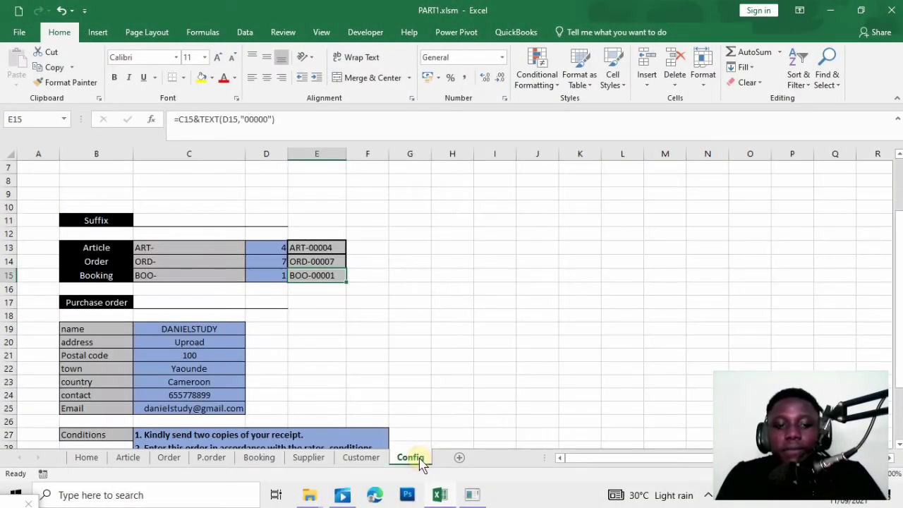
left_click_drag(899, 240, 899, 299)
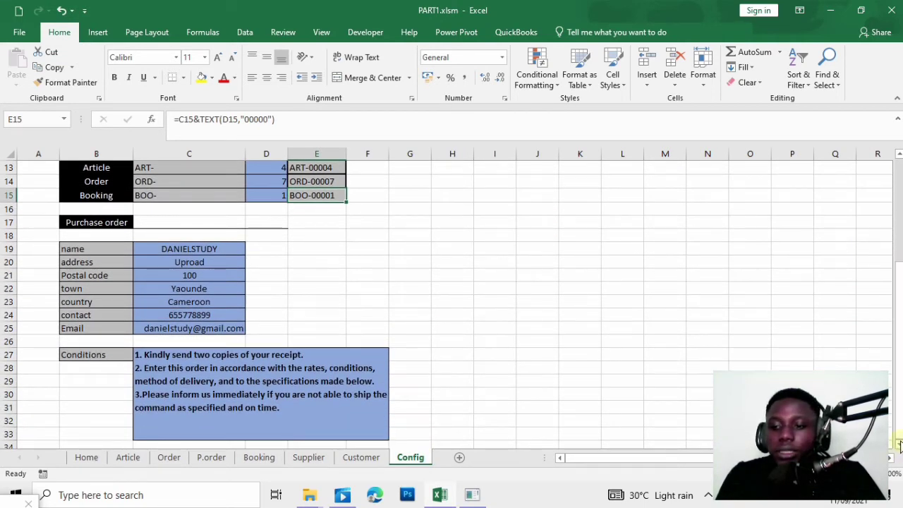
scroll(900, 445, "down", 3)
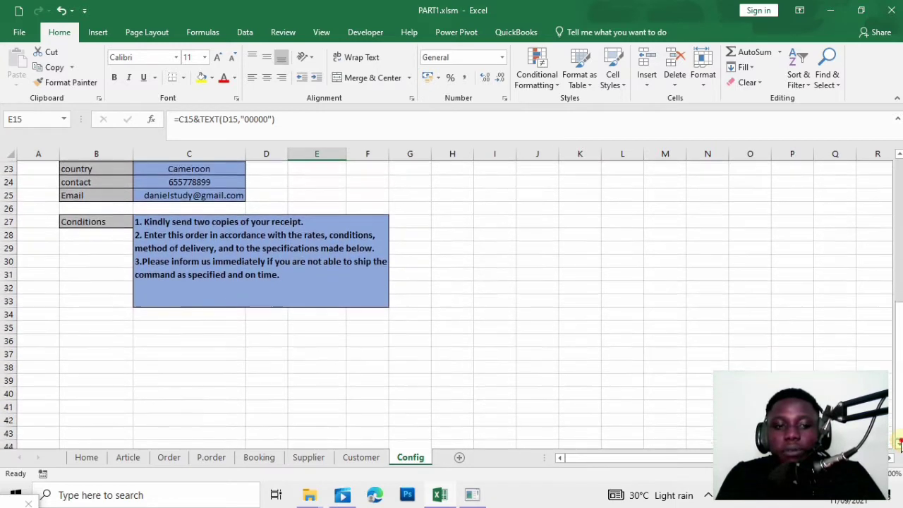
scroll(900, 445, "down", 2)
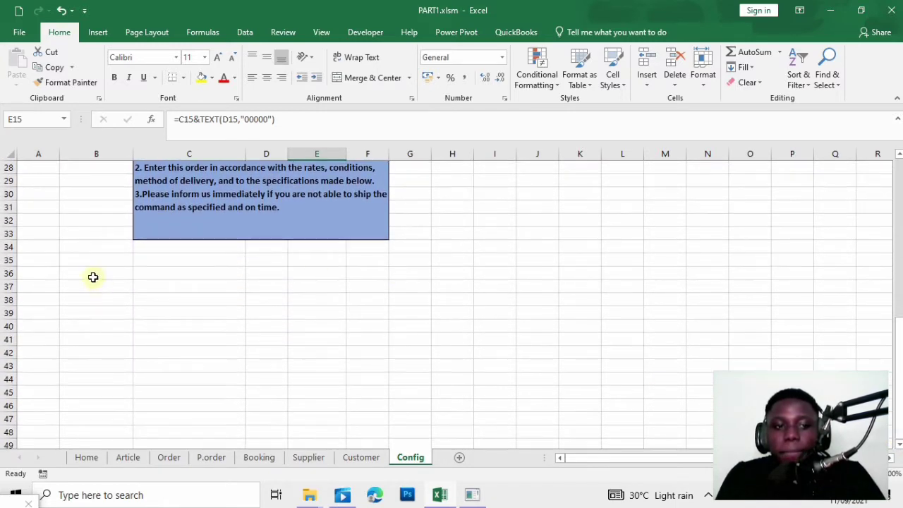
left_click(92, 277)
type("Dashboard  Widget 1\tStock value Widget 2\tArticle in commande Widget 3\tCritized Article Widget 4\tNumber of article in stock Widget 5\tStock volume Widget 6\tTop 3 article sold")
left_click(438, 342)
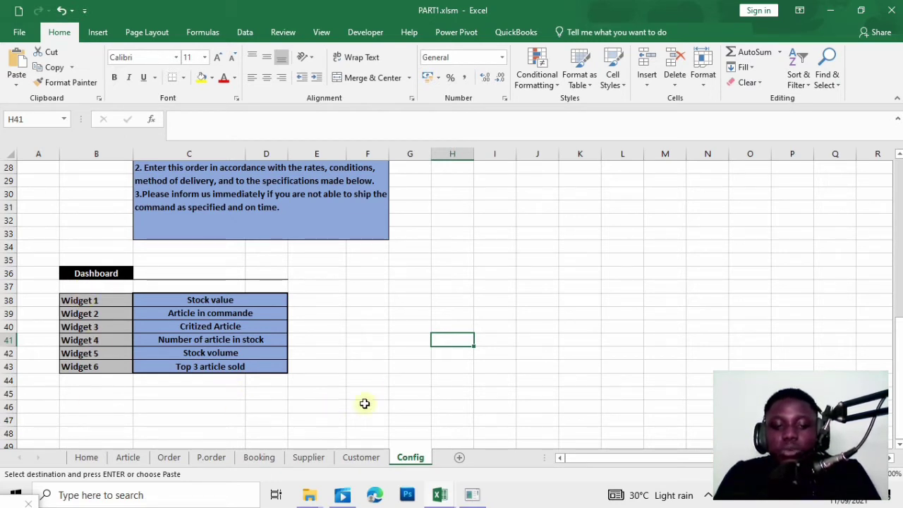
- Calculate Widget 1's stock value in E38 with SUM over the Stock value column of the Article sheet
left_click(322, 299)
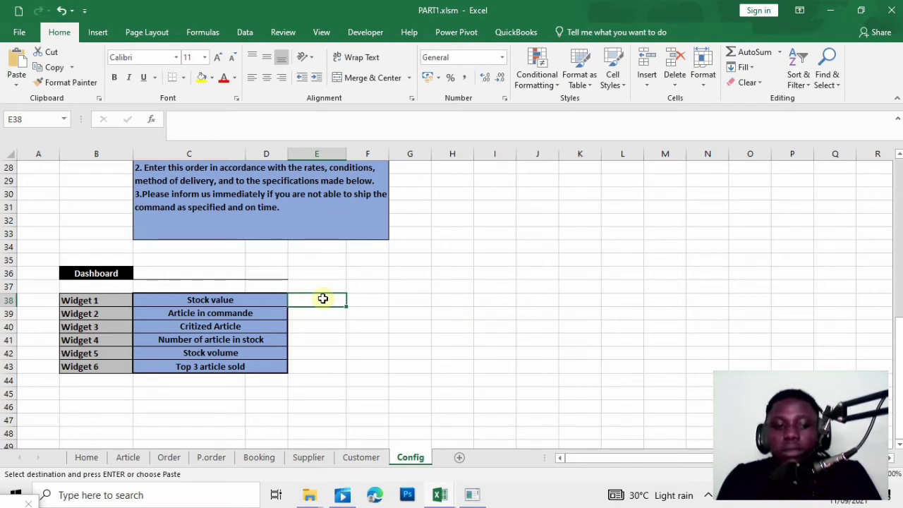
type("=")
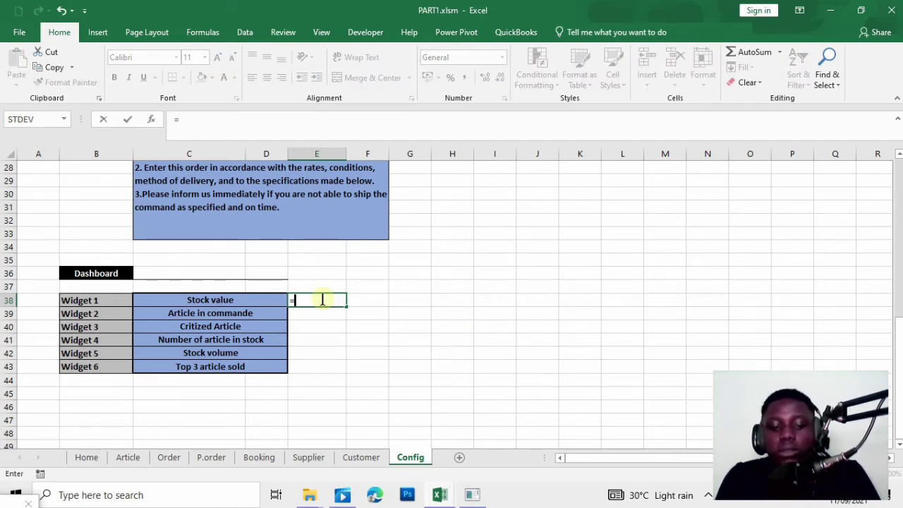
type("su")
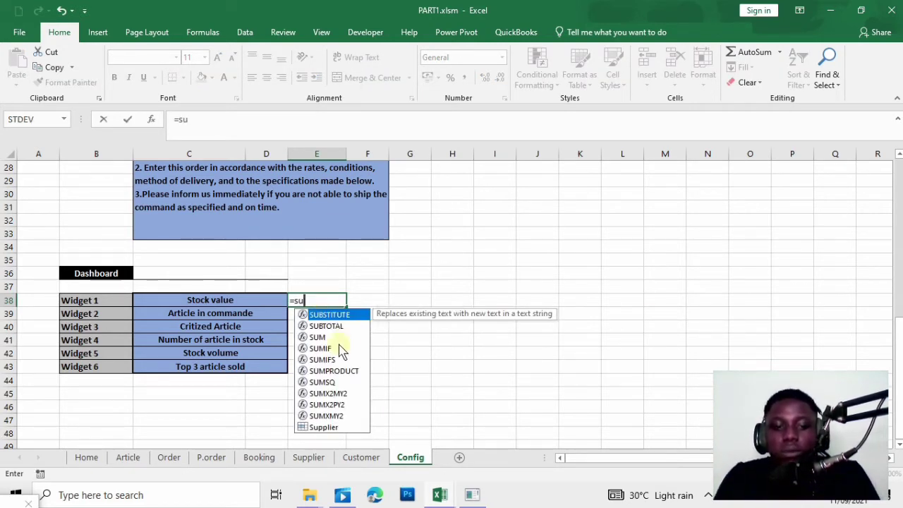
double_click(319, 337)
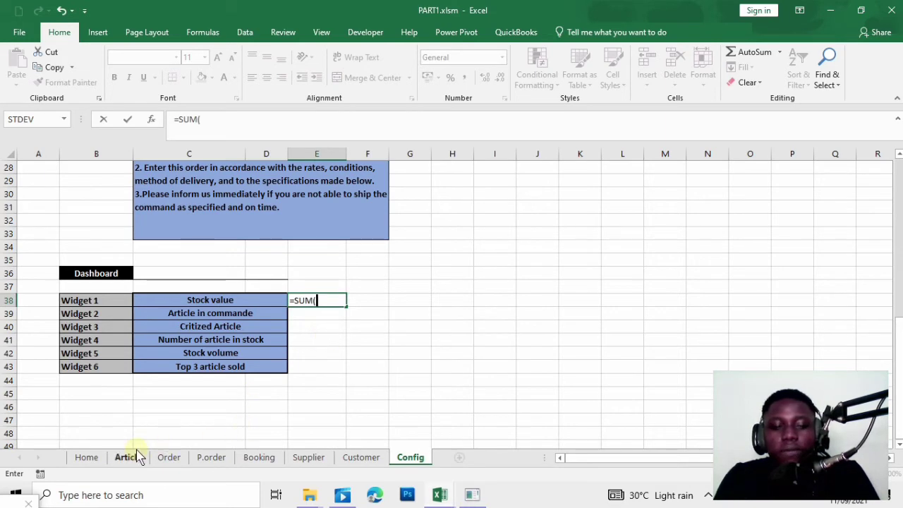
left_click(119, 458)
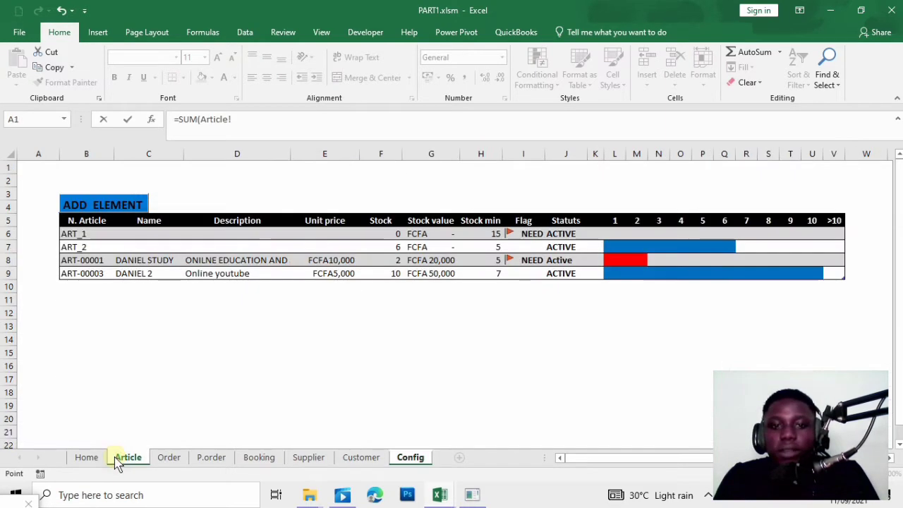
left_click_drag(423, 236, 422, 272)
key("Return")
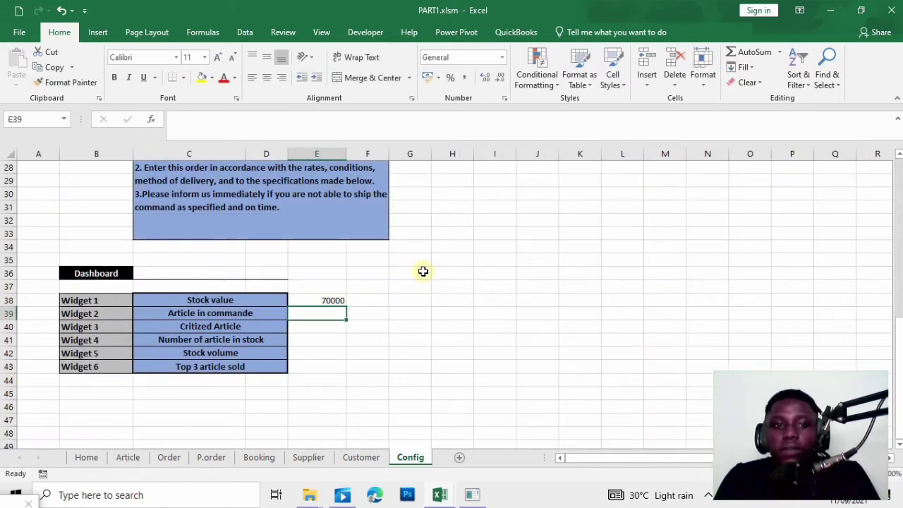
- Format the stock value in E38 as FCFA currency
left_click(331, 301)
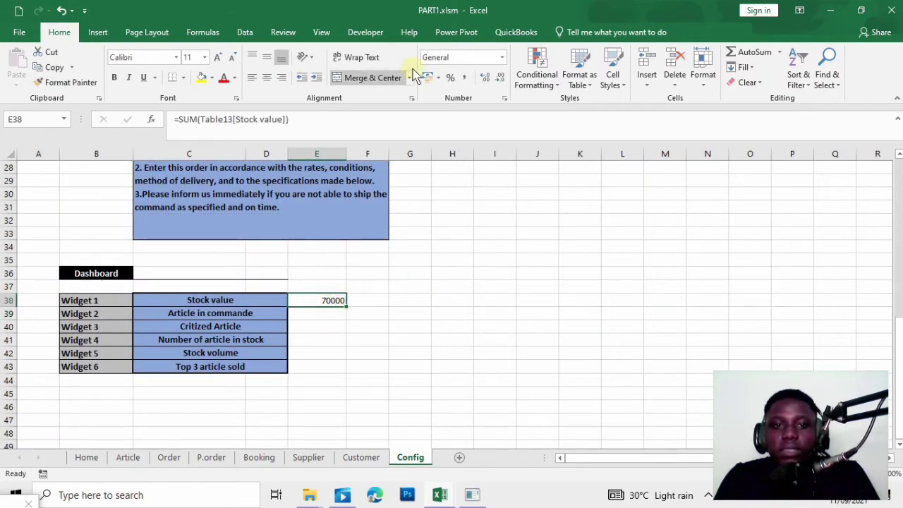
left_click(428, 76)
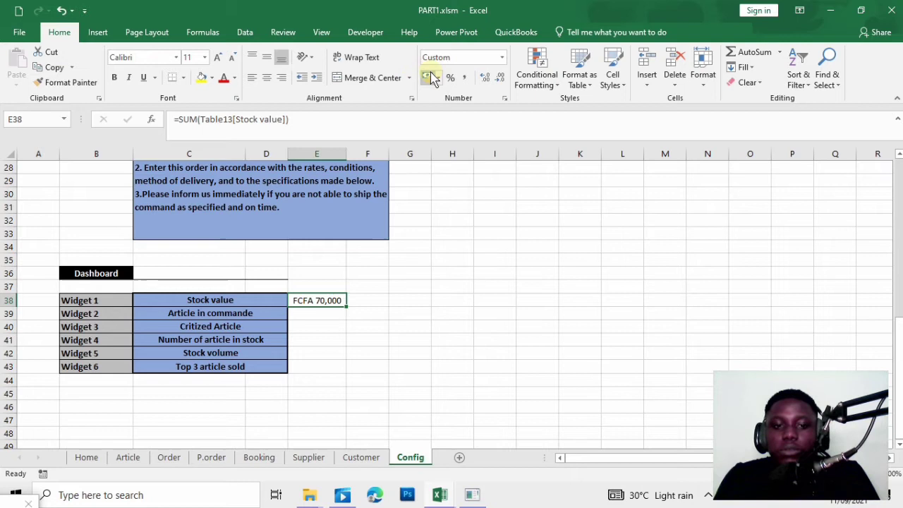
left_click(348, 363)
- Count Widget 2's articles in commande in E39 with COUNTIF for "open" in the Order sheet's CHECK column, and compare with that sheet
left_click(323, 319)
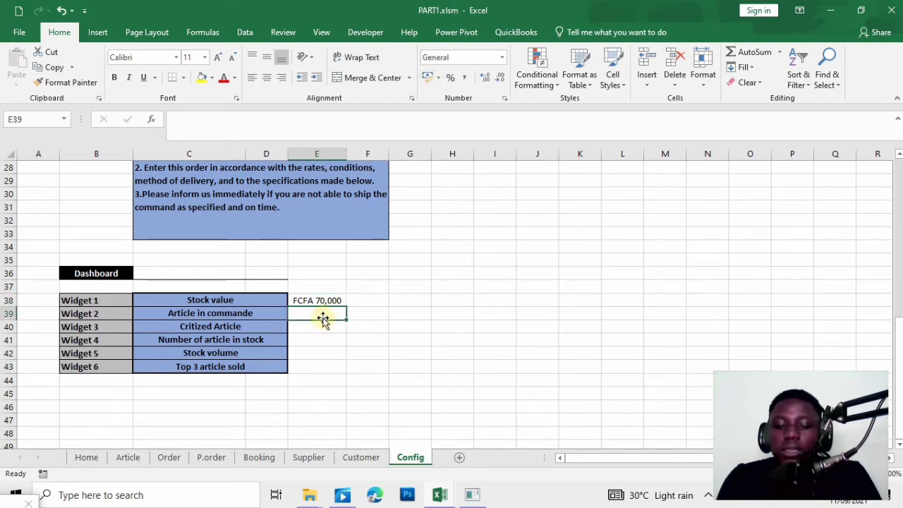
type("=")
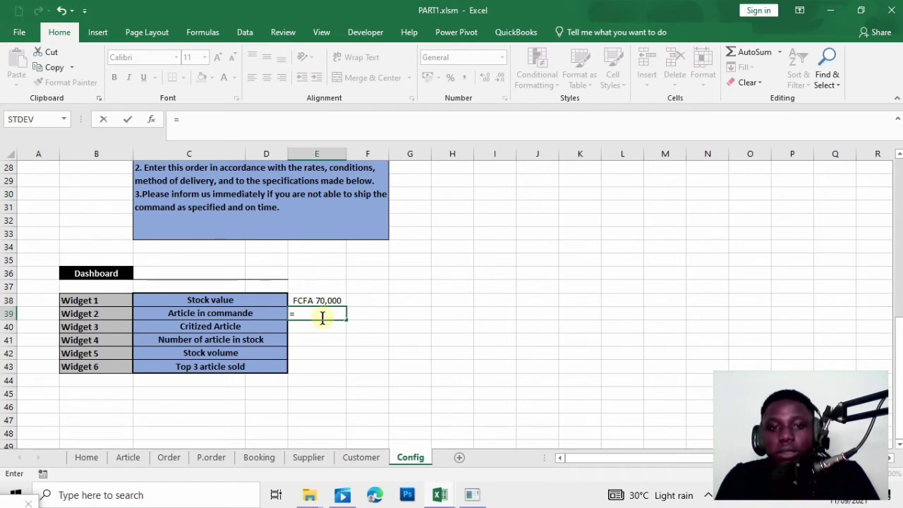
type("coun")
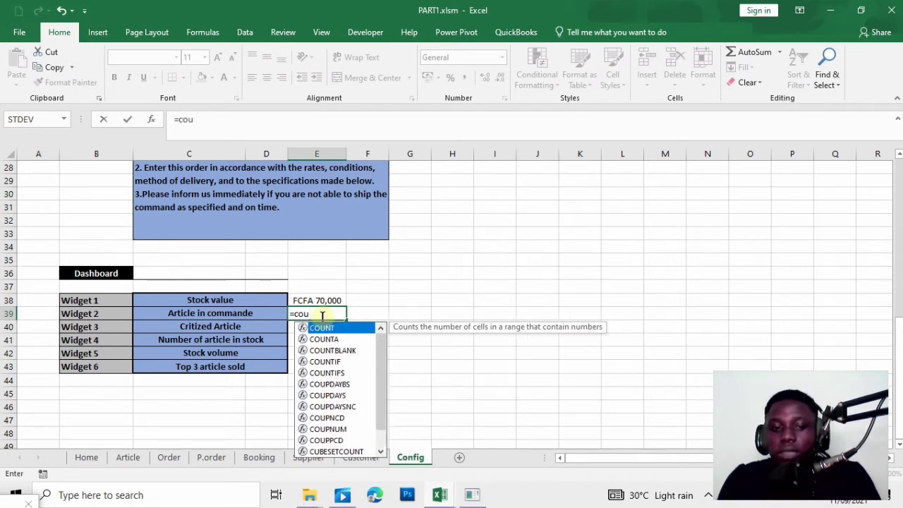
double_click(330, 361)
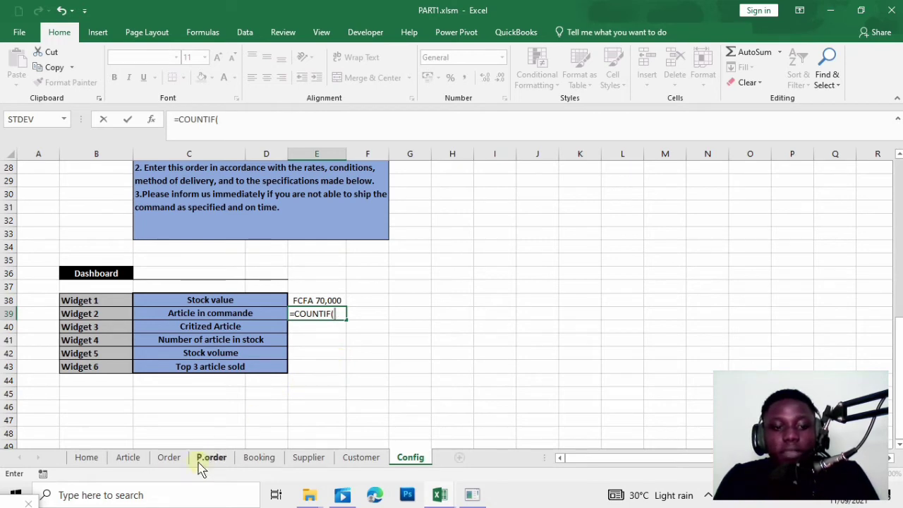
left_click(127, 459)
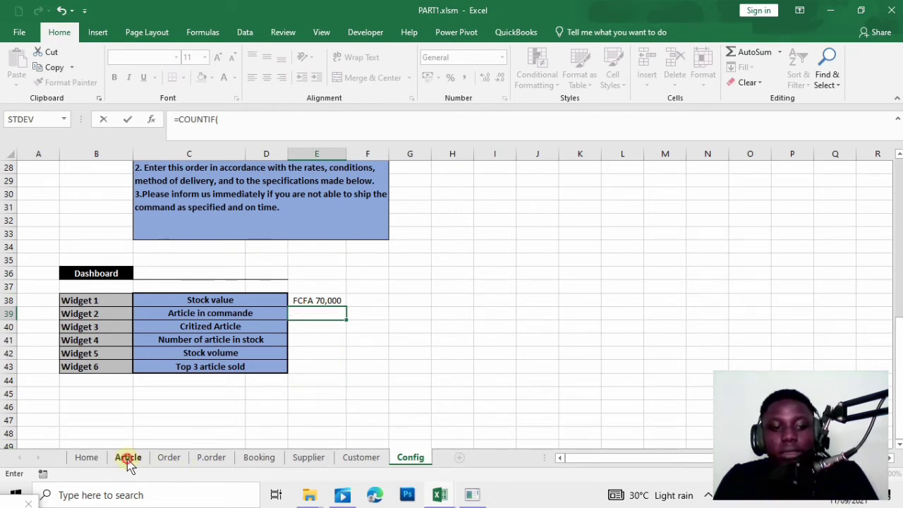
left_click(158, 463)
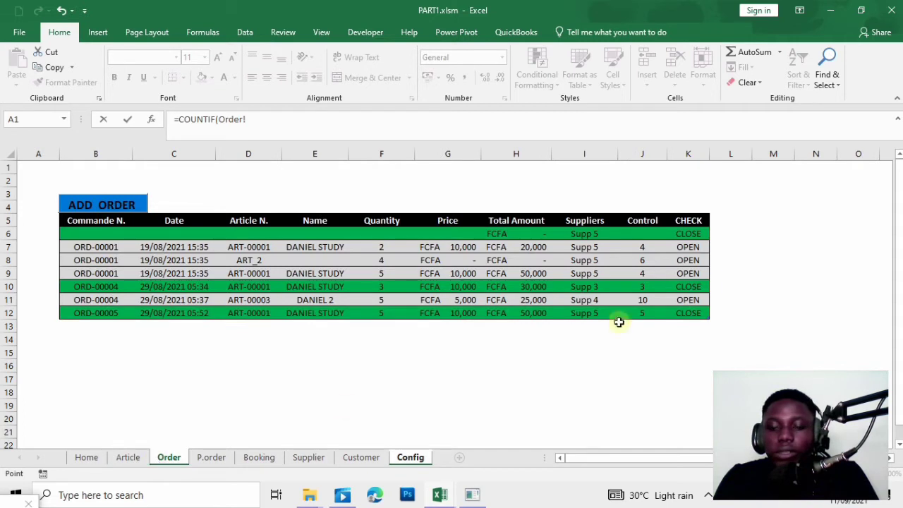
left_click(685, 232)
left_click_drag(685, 231, 688, 316)
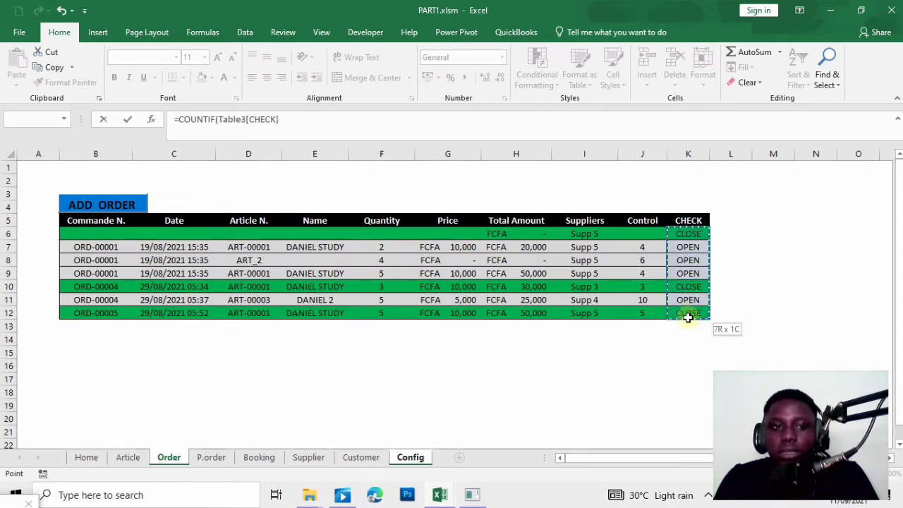
type(",\"open")
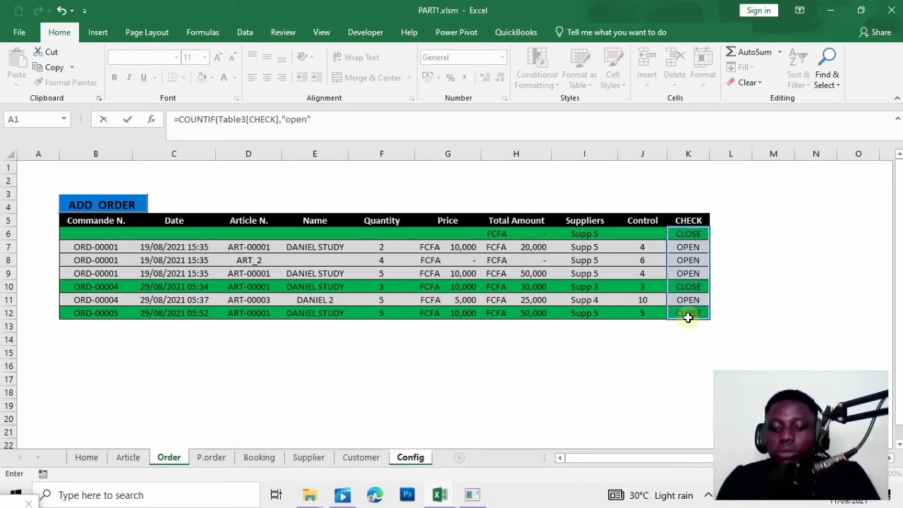
type("\")")
key("Return")
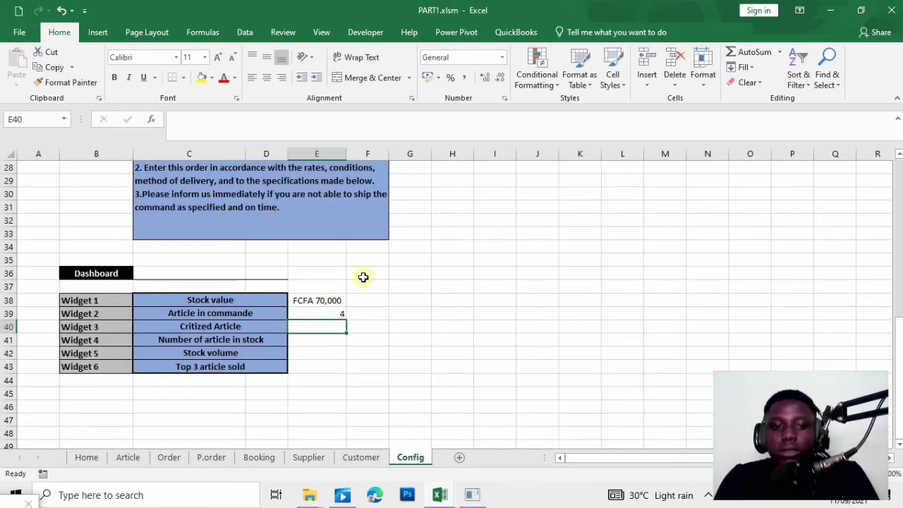
left_click(315, 311)
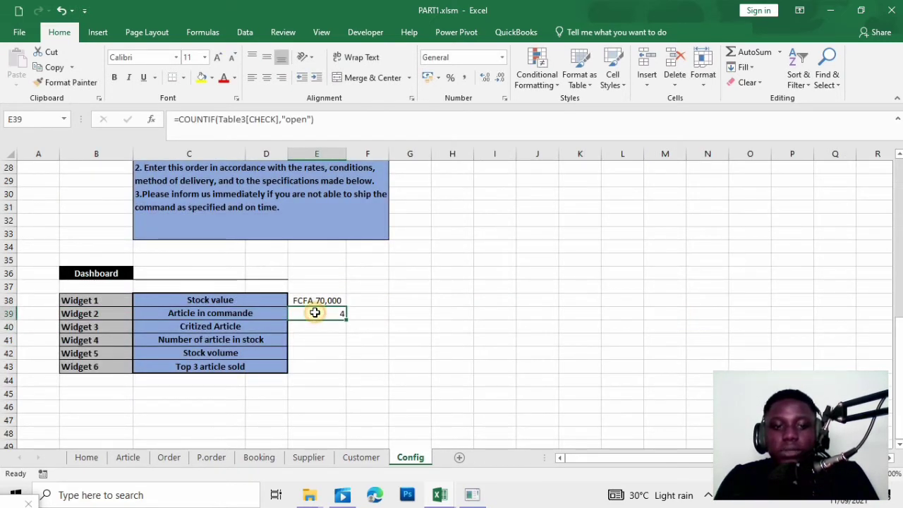
left_click(166, 459)
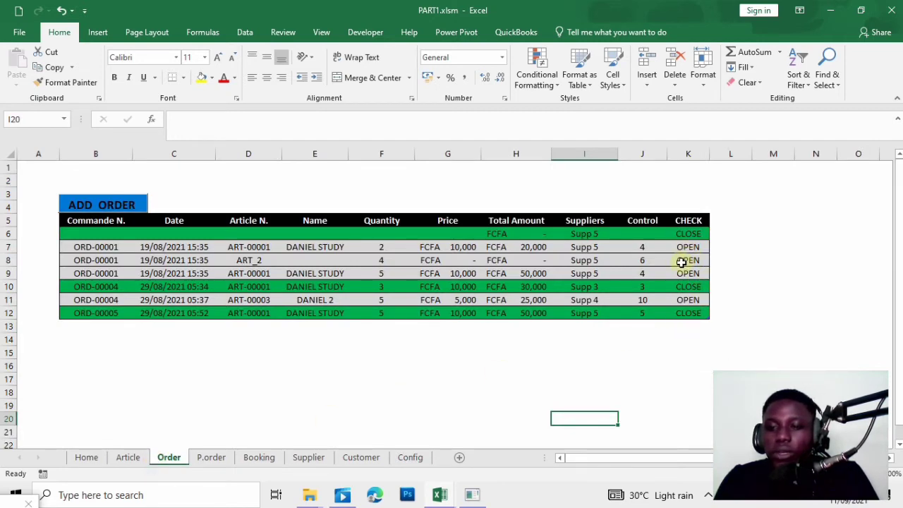
- Count Widget 3's Critized Article in E40 of the Config sheet with COUNTIF for 1 in the Article sheet's Flag column
left_click(410, 459)
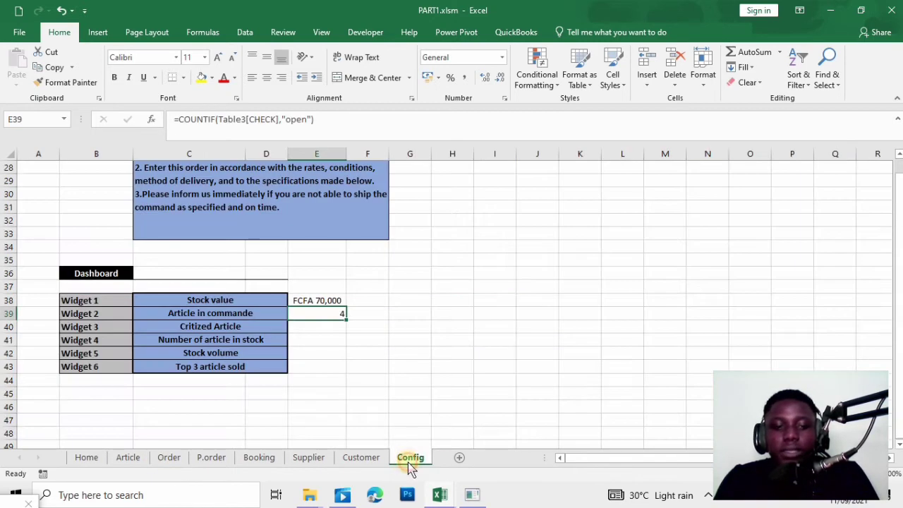
left_click(314, 329)
type("=")
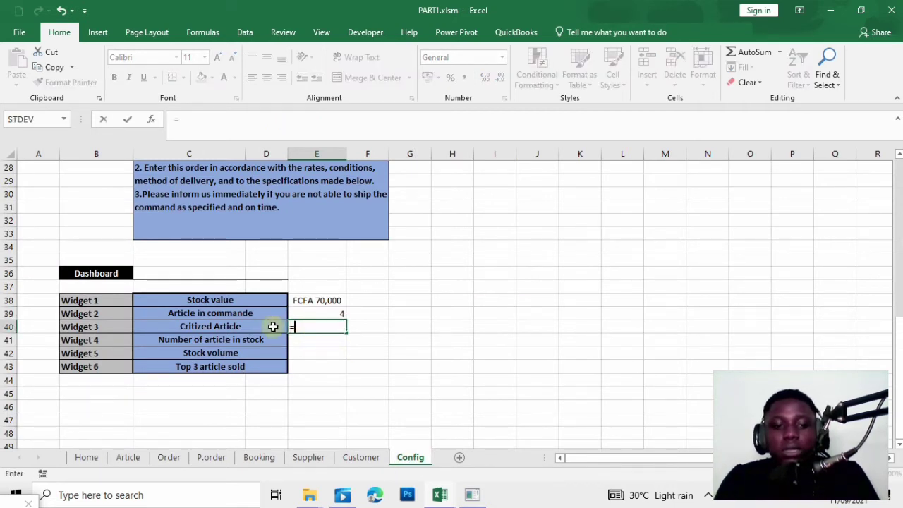
type("counti")
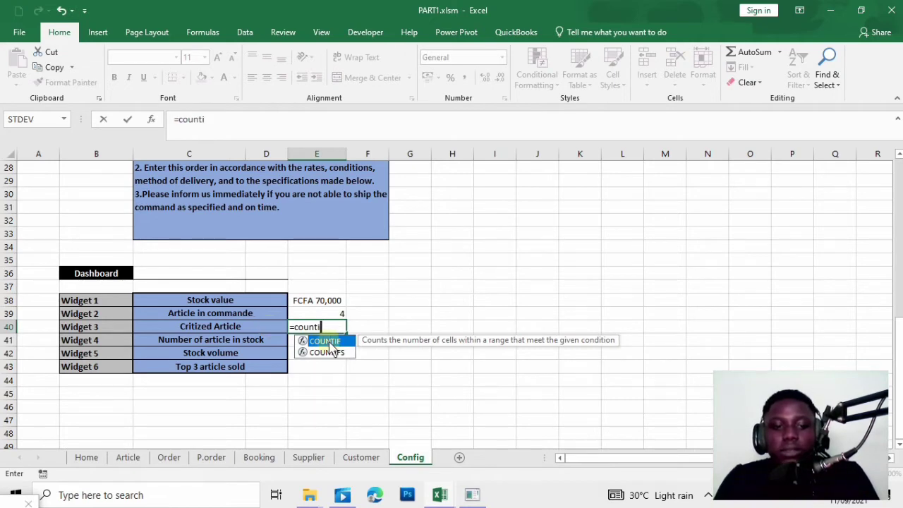
double_click(328, 342)
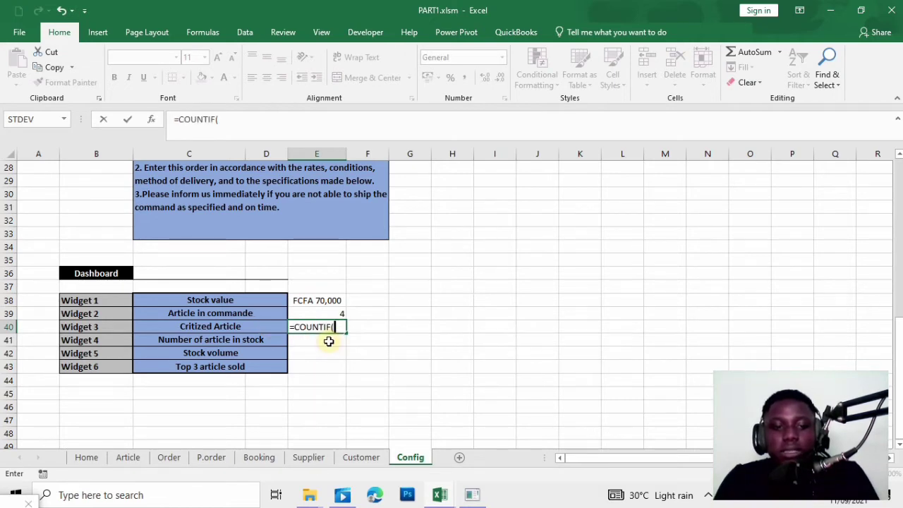
left_click(134, 457)
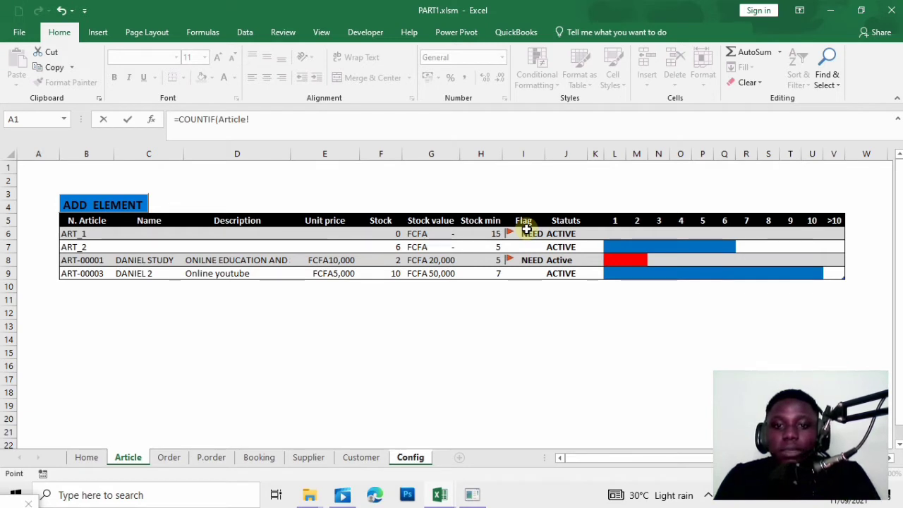
left_click_drag(526, 229, 524, 275)
type(",")
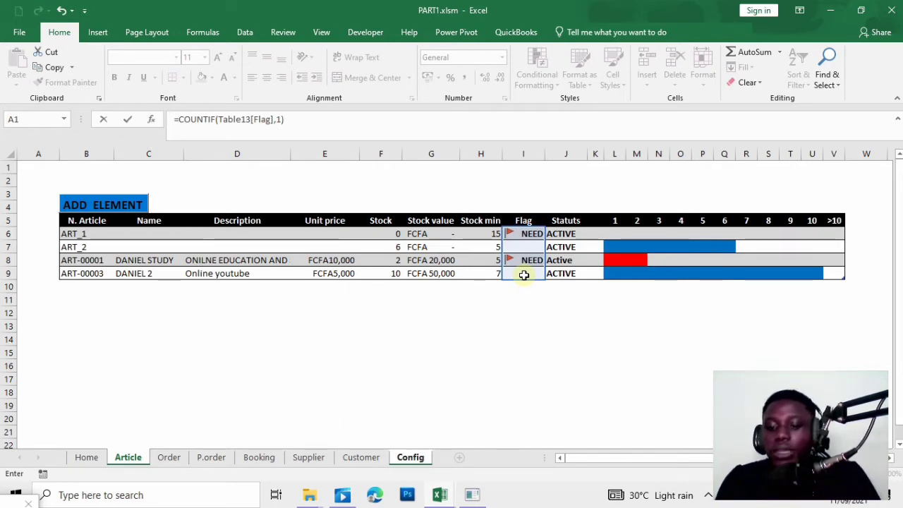
type("1)")
key("Return")
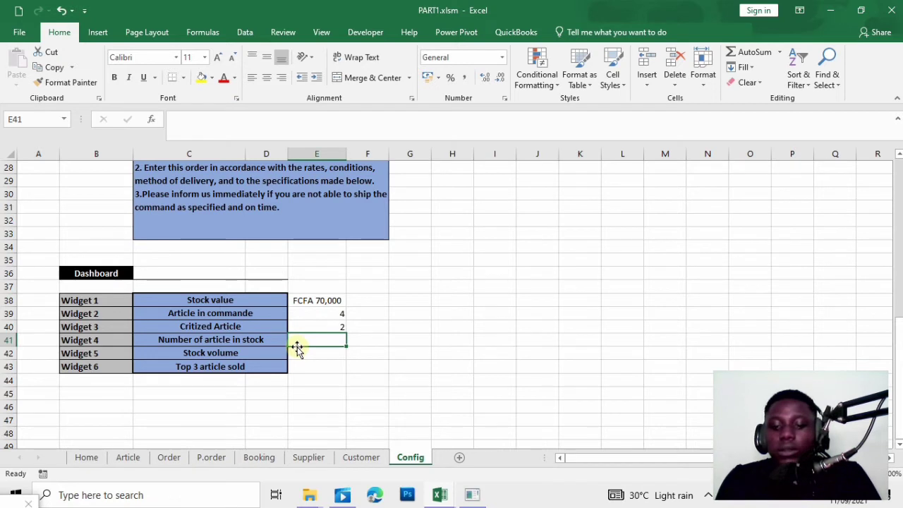
- Try calculating Widget 4's number of articles in stock in E41 with SUM over the Article sheet's Stock column
type("=")
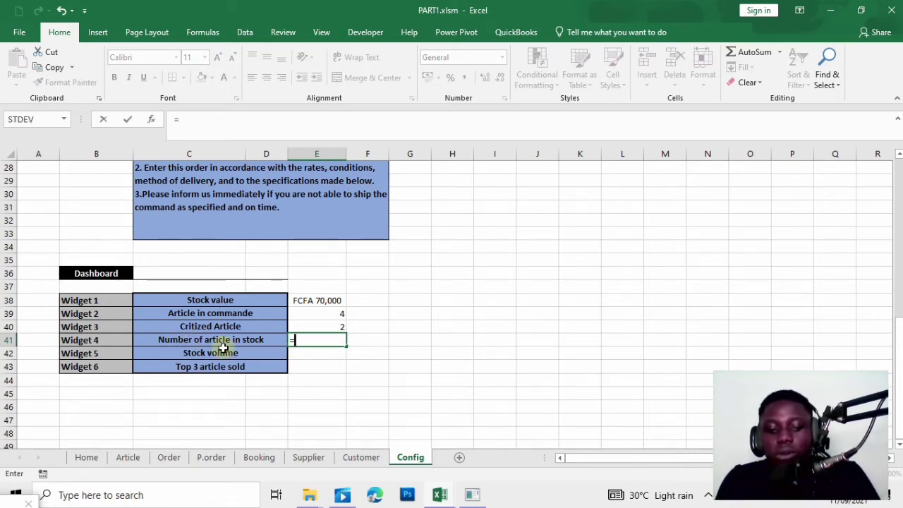
type("sum")
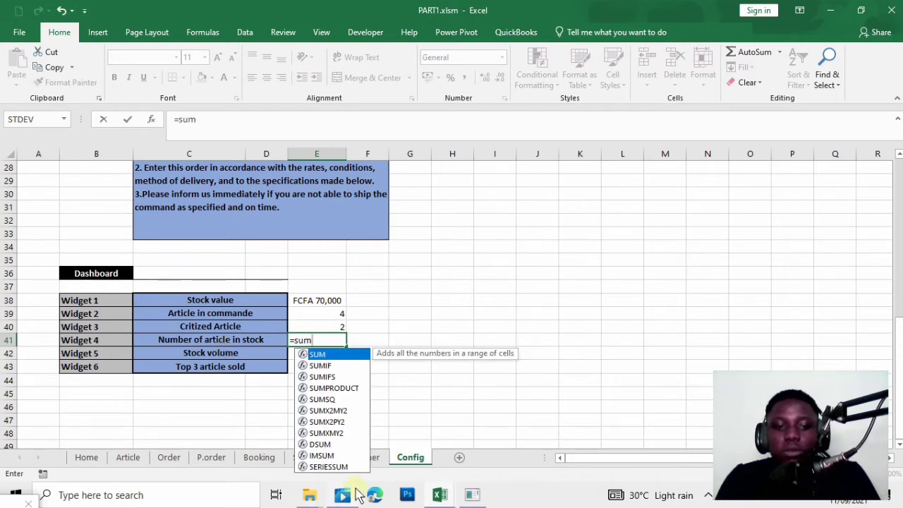
double_click(352, 355)
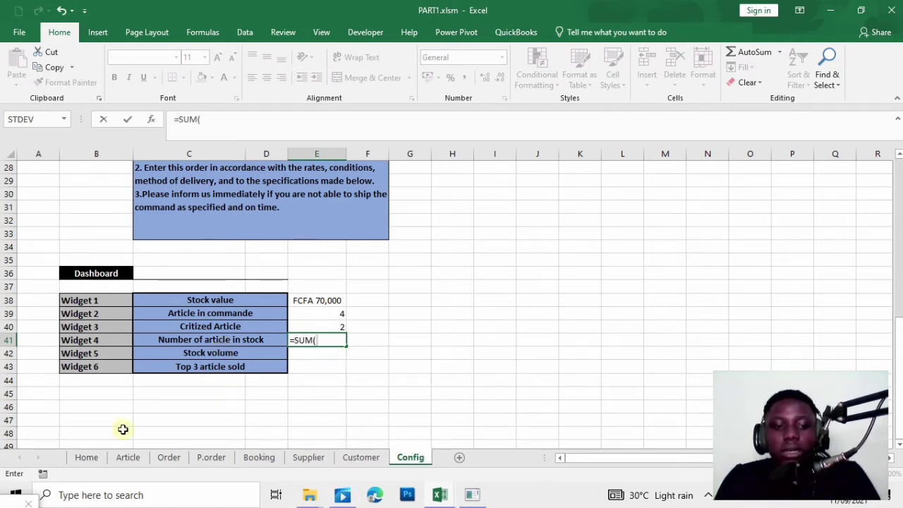
left_click(121, 460)
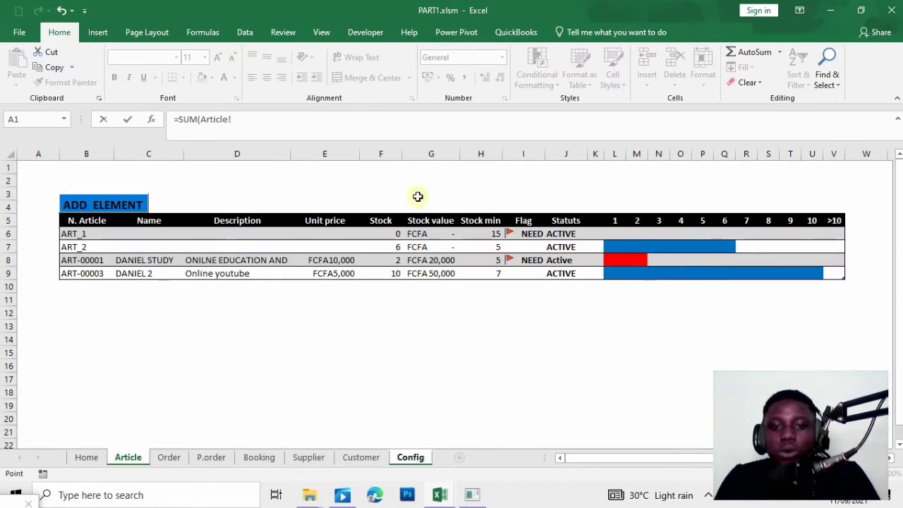
left_click_drag(393, 233, 388, 274)
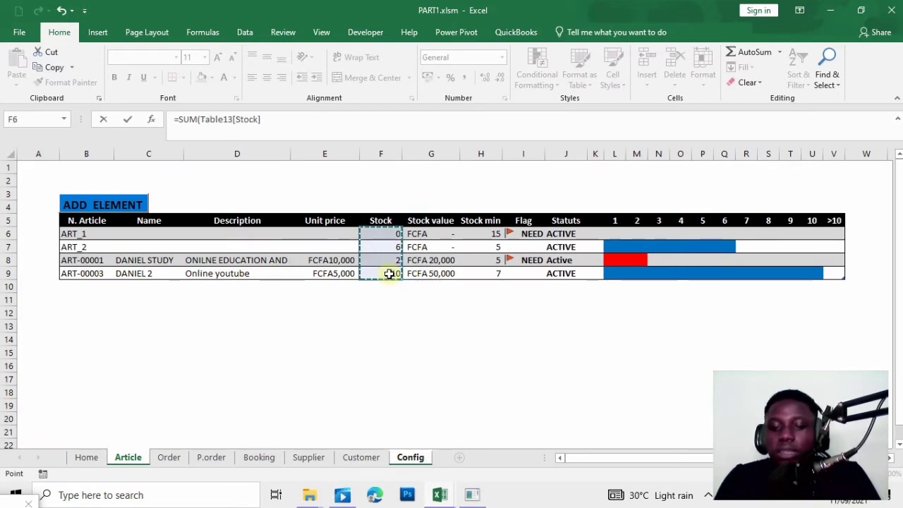
key("Return")
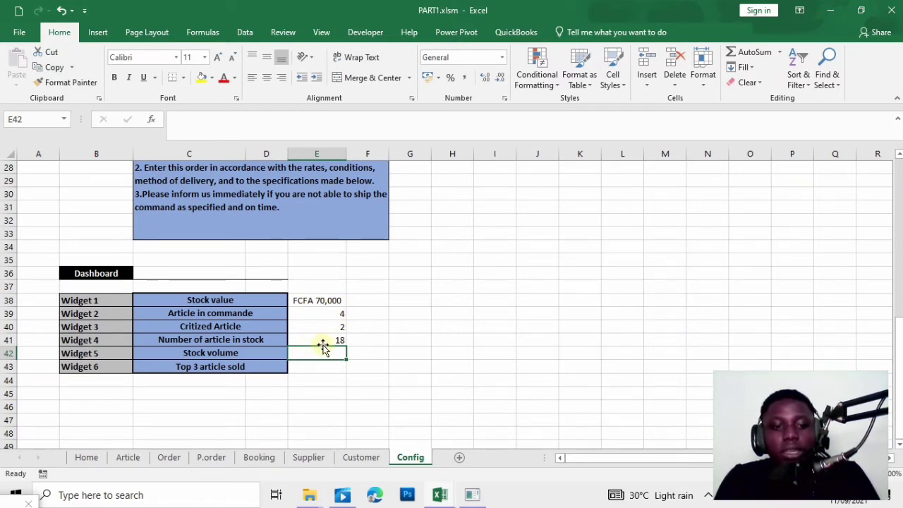
- Replace the Widget 4 formula in E41 with COUNTIF for "active" in the Article sheet's Statuts column
left_click(338, 341)
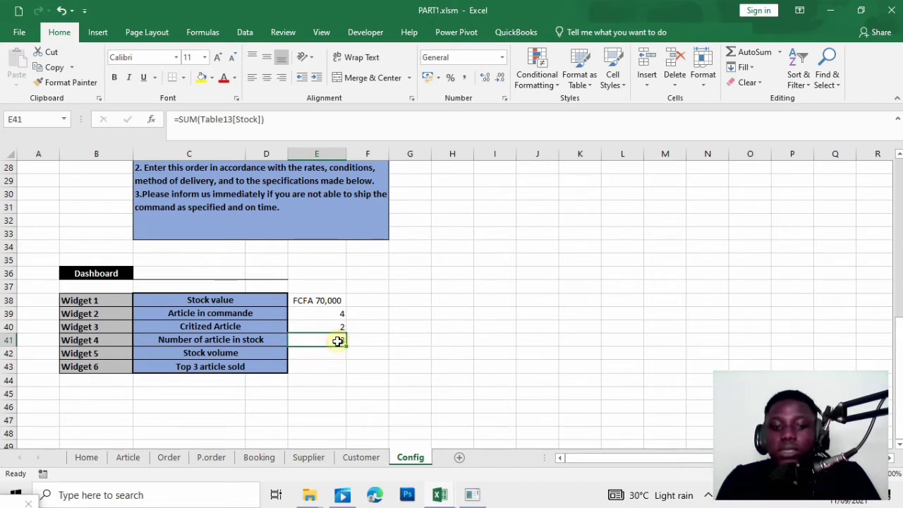
key("BackSpace")
type("=")
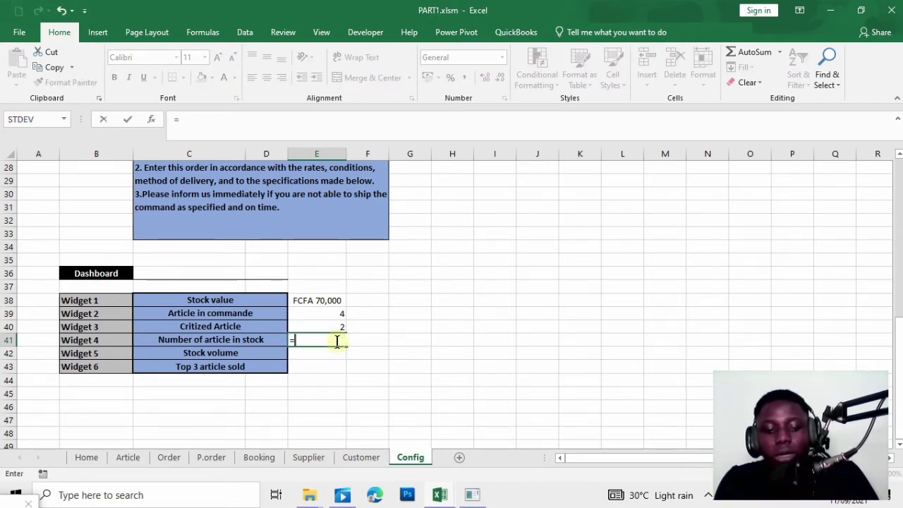
type("coun")
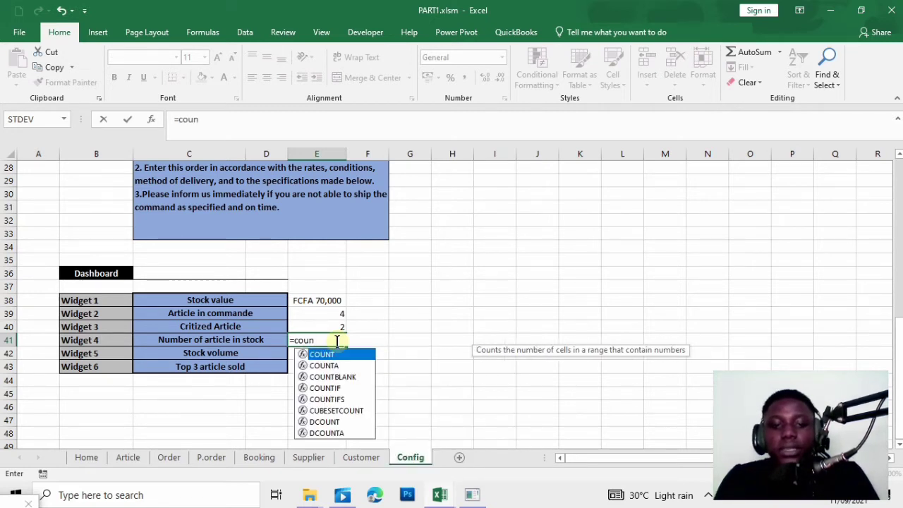
double_click(354, 387)
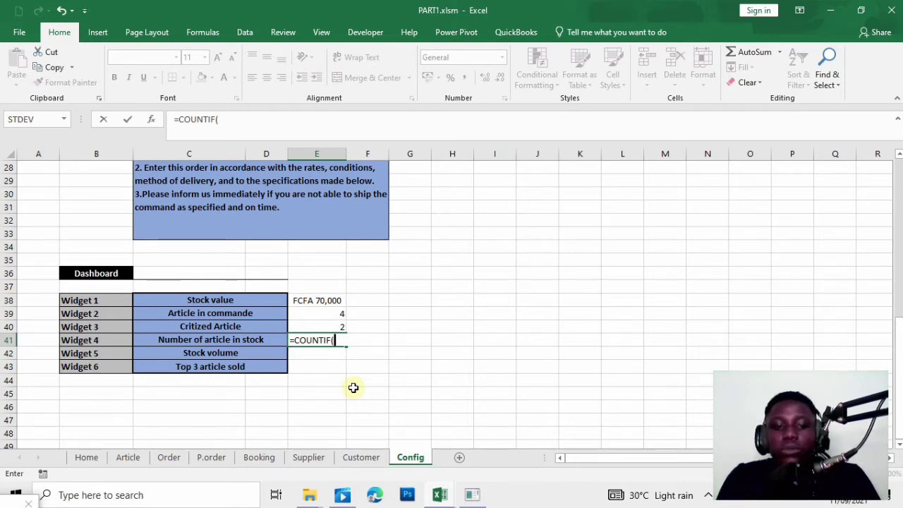
left_click(127, 459)
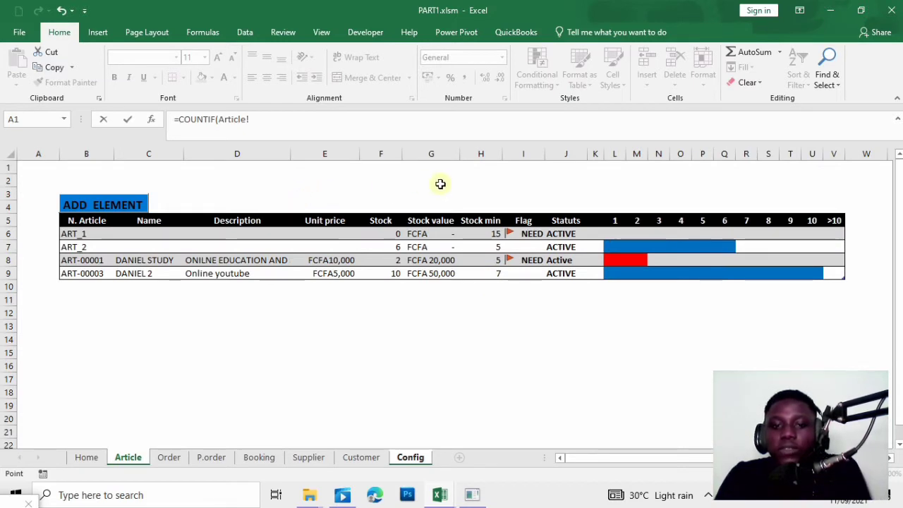
left_click_drag(565, 235, 565, 274)
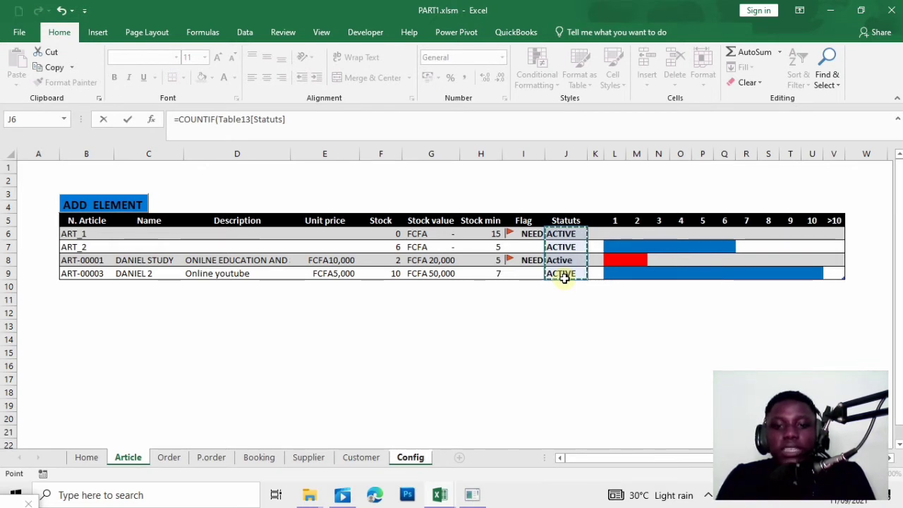
type(",\"active")
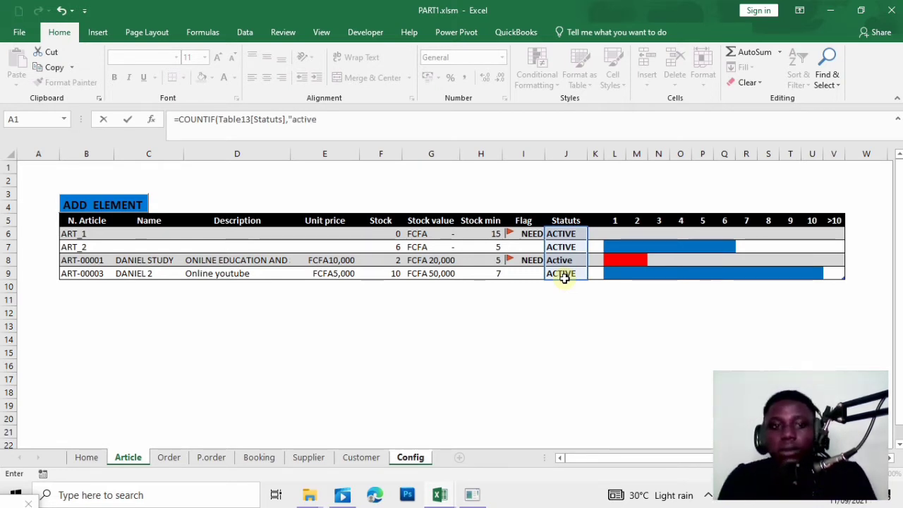
type("\"")
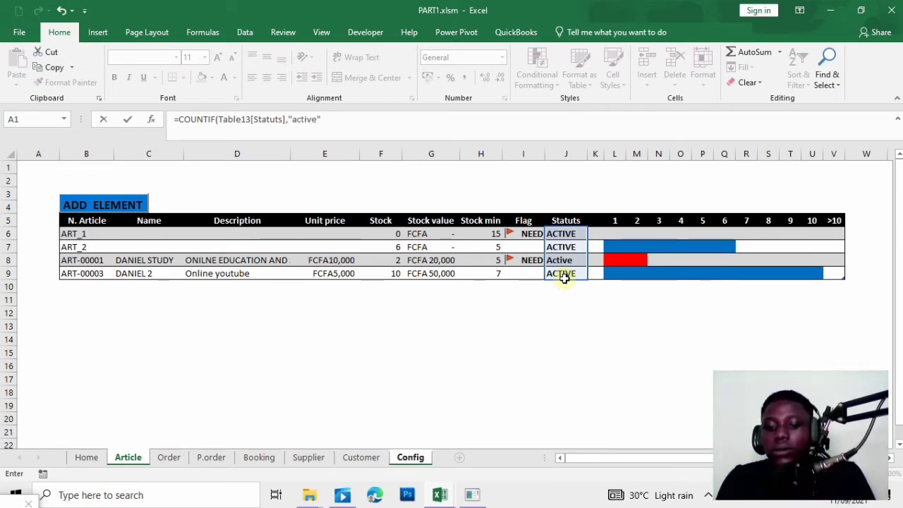
key("Return")
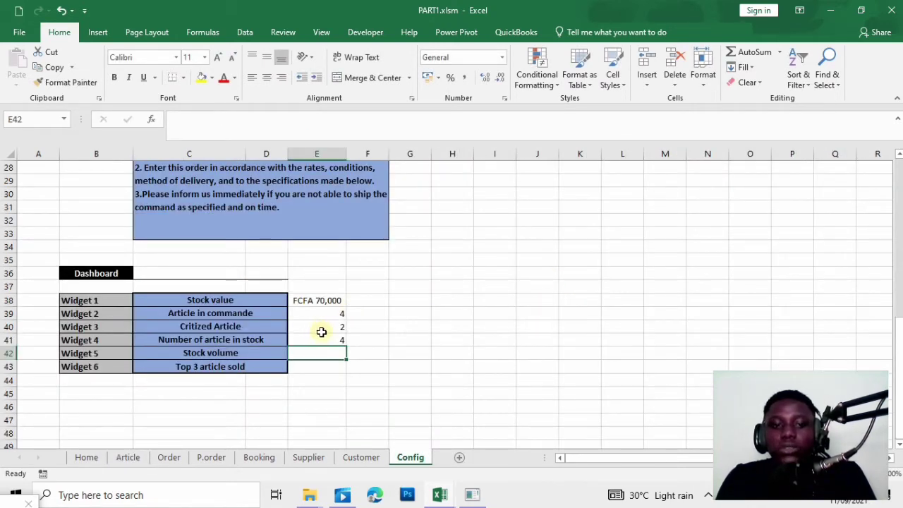
- Set the status of article ART-00001 to INACTIVE in the Article sheet and check Widget 4 on the Config sheet
left_click(128, 457)
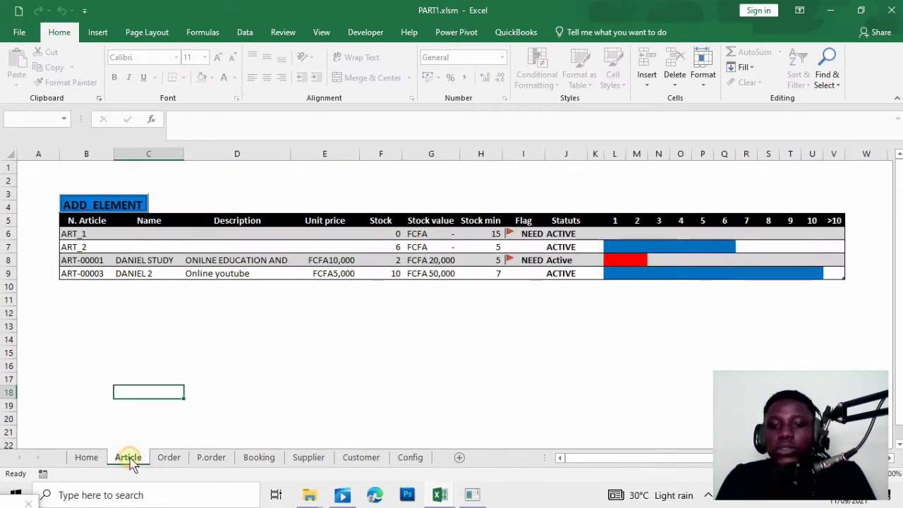
left_click(578, 260)
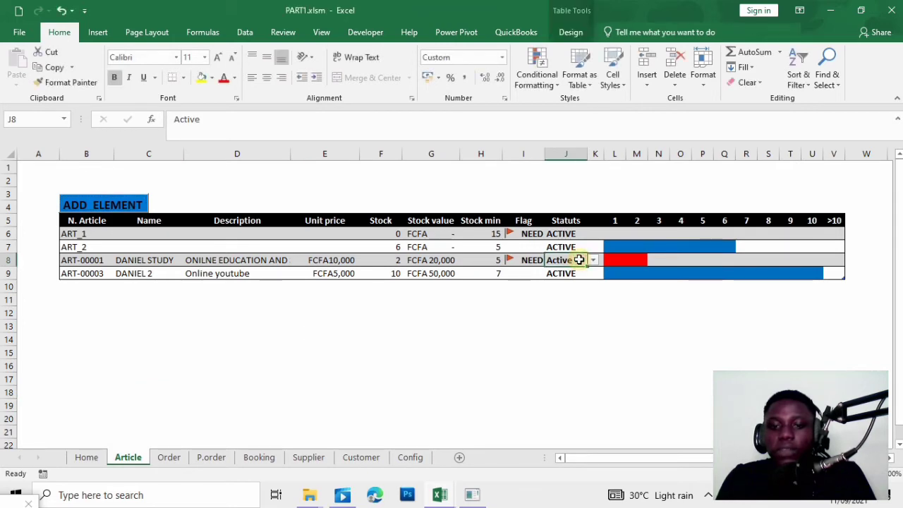
left_click(593, 260)
left_click(570, 280)
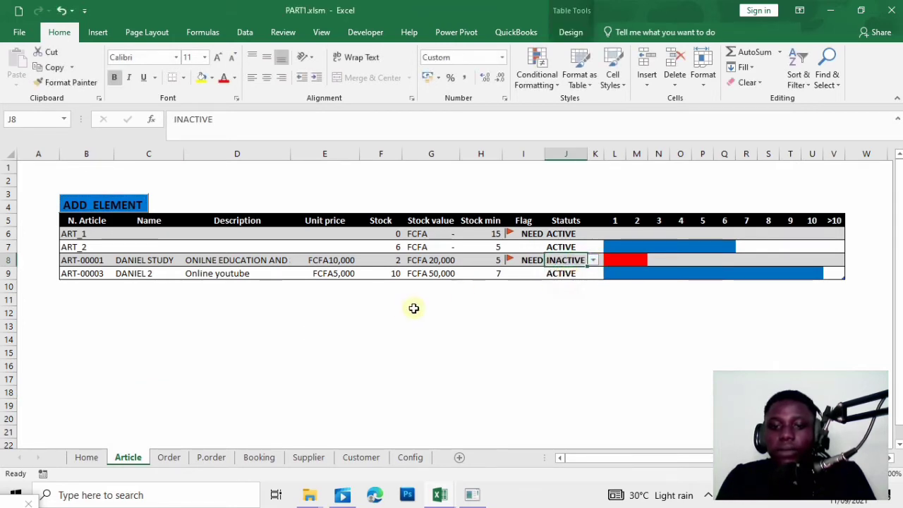
left_click(414, 308)
left_click(409, 457)
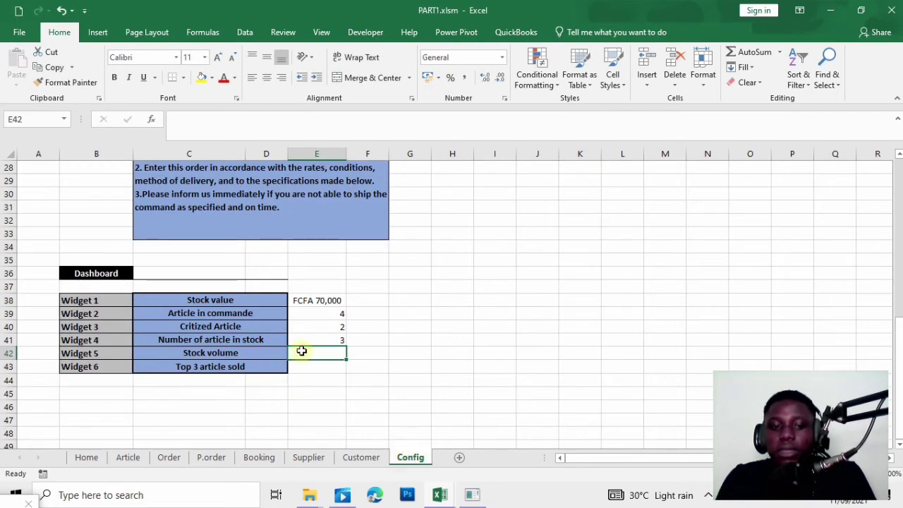
- Calculate Widget 5's stock volume in E42 of the Config sheet with SUM over the Article sheet's Stock column
type("=")
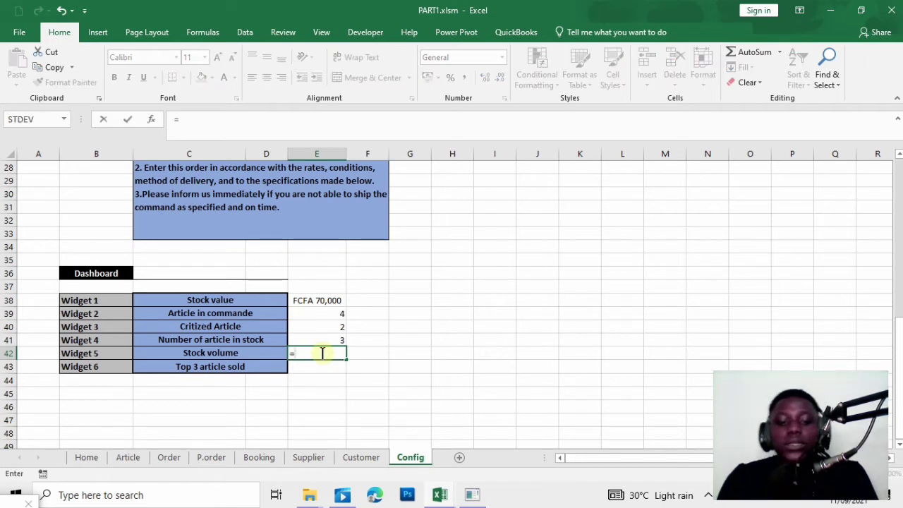
type("sun")
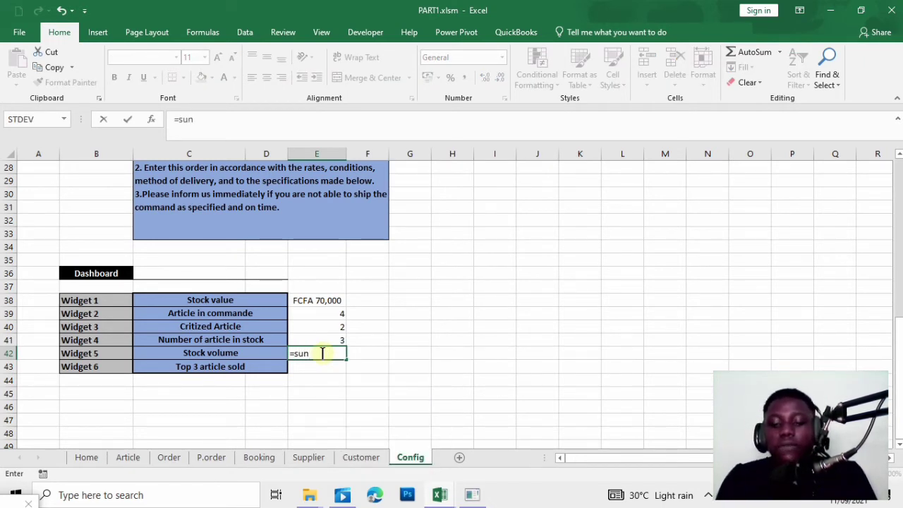
key("BackSpace")
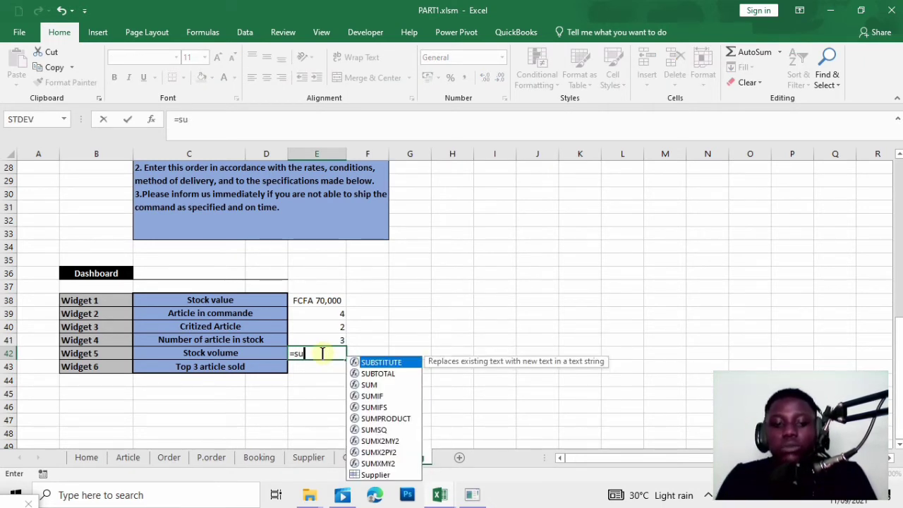
double_click(393, 386)
left_click(128, 457)
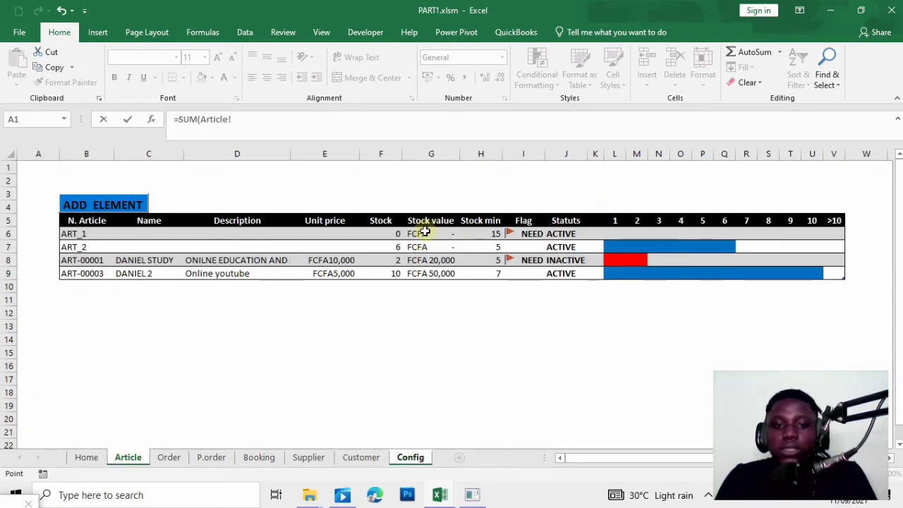
left_click_drag(390, 235, 387, 275)
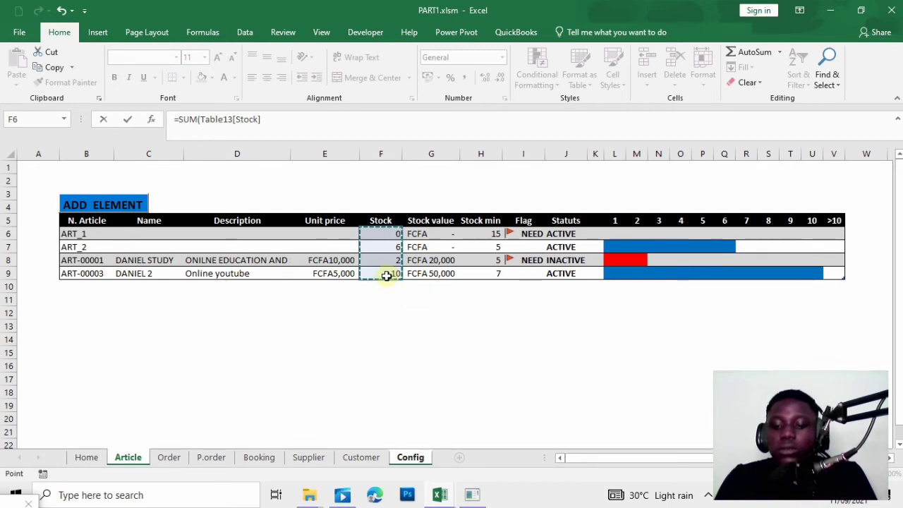
key("Return")
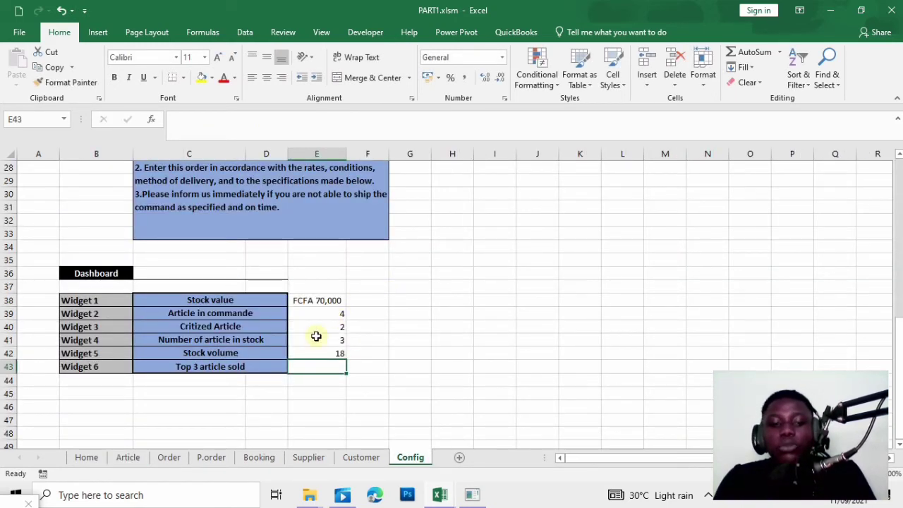
- On the Booking sheet, start the Ranking formula in I6 with an IF testing whether the Type column equals "EXIT"
left_click(271, 458)
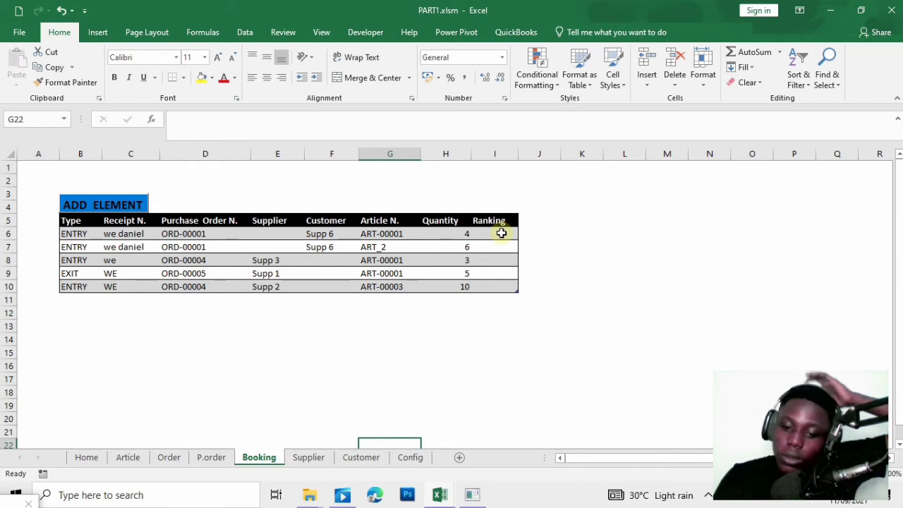
type("=")
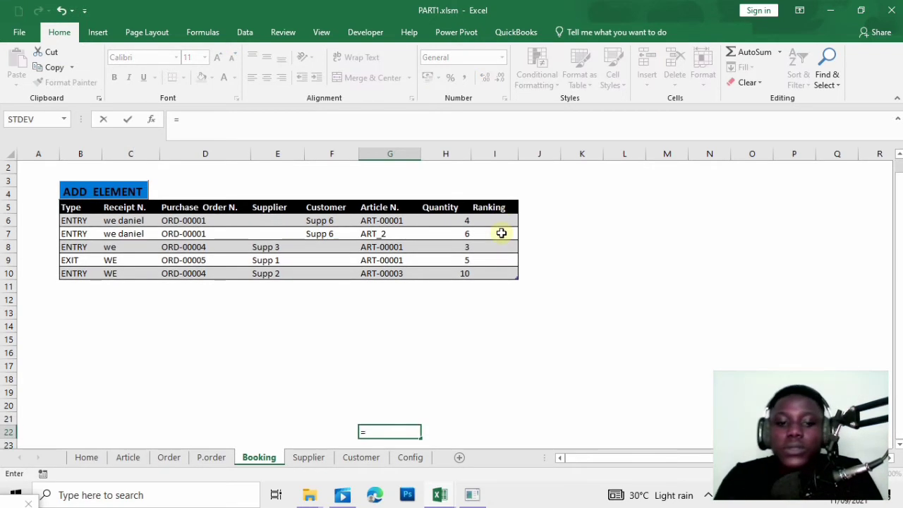
key("BackSpace")
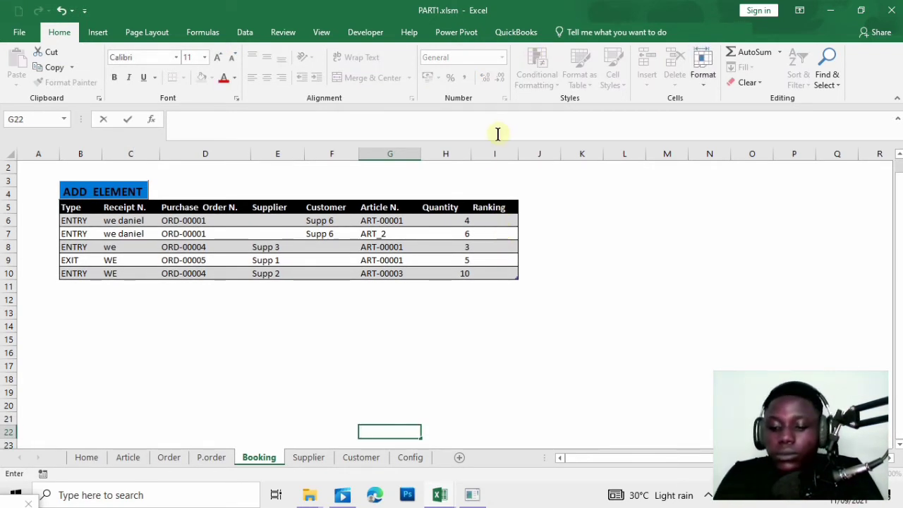
left_click(495, 221)
type("=")
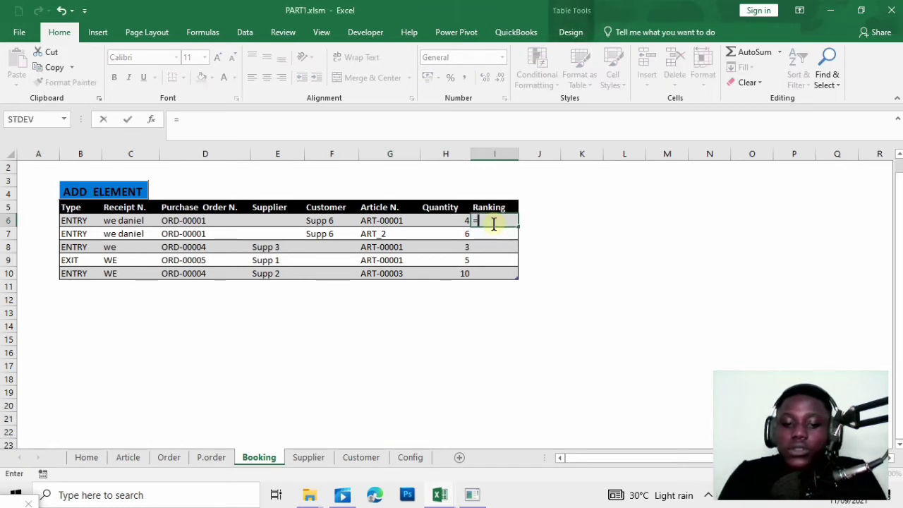
type("IF(")
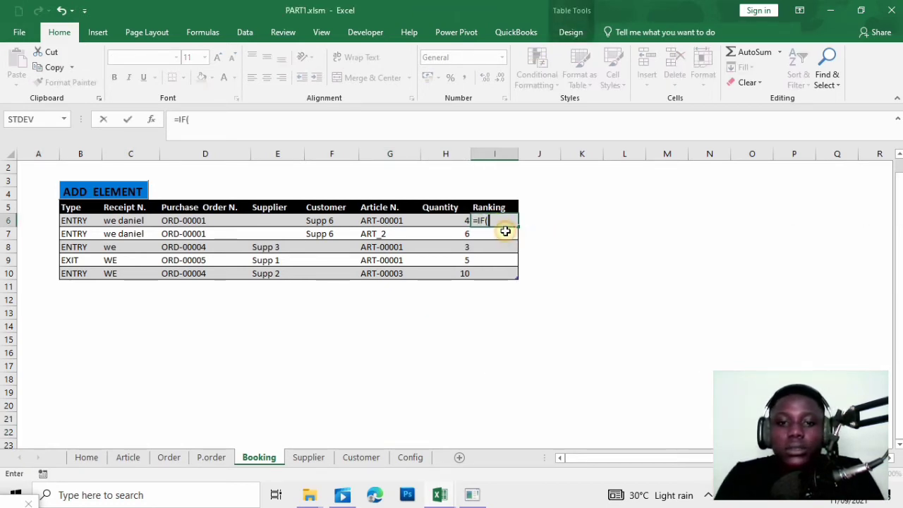
left_click_drag(78, 221, 75, 277)
type("=\"EX")
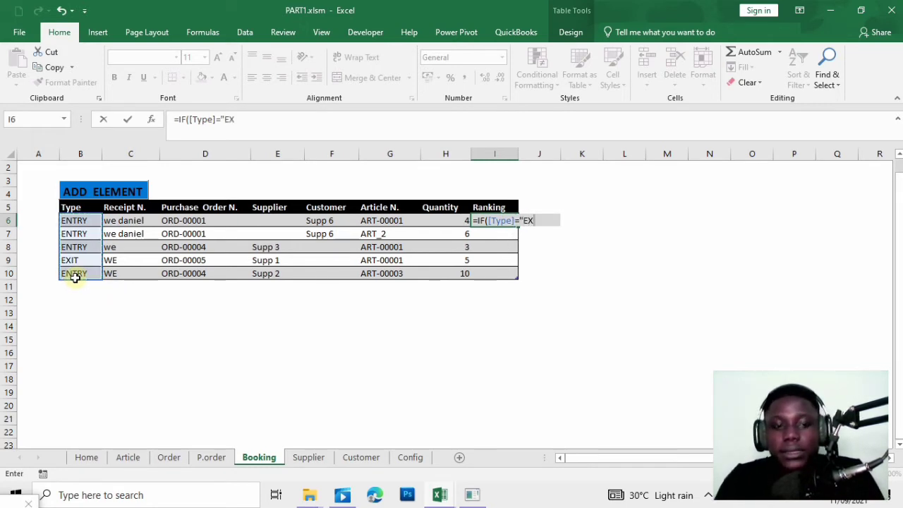
type("IR")
key("BackSpace")
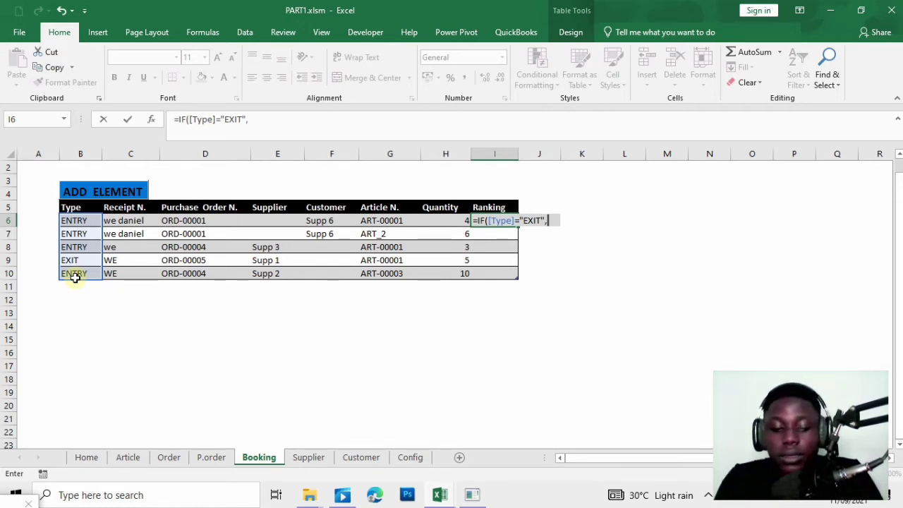
- Add a COUNTIFS as the IF's true result, with the Type column matching "EXIT" as its first criterion
type("T\",COU")
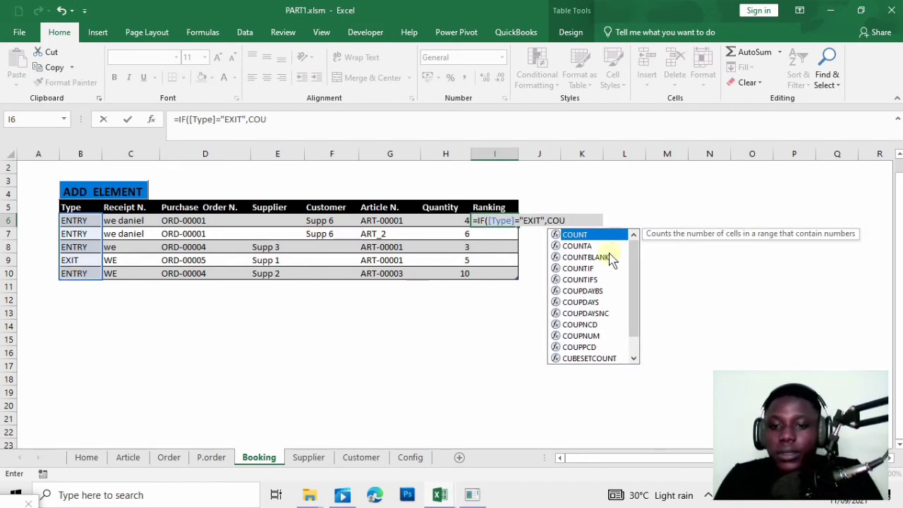
double_click(583, 280)
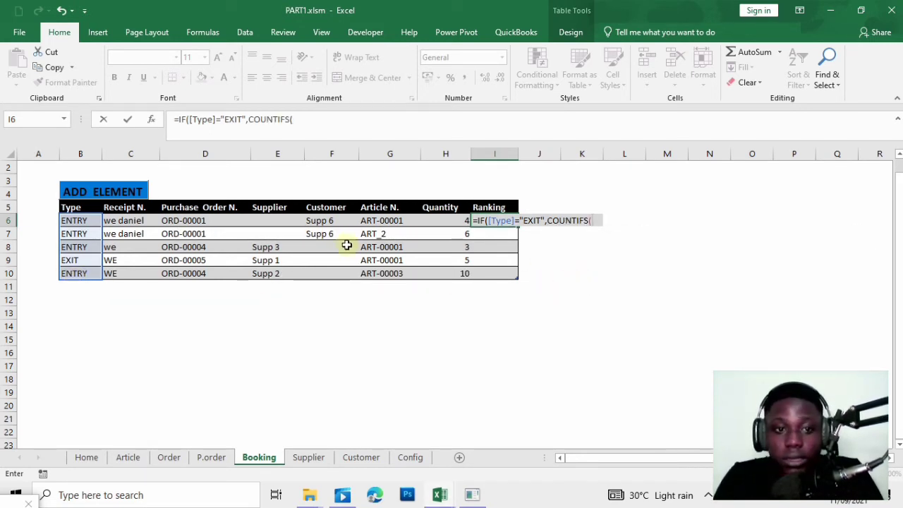
left_click_drag(85, 220, 76, 273)
type(",")
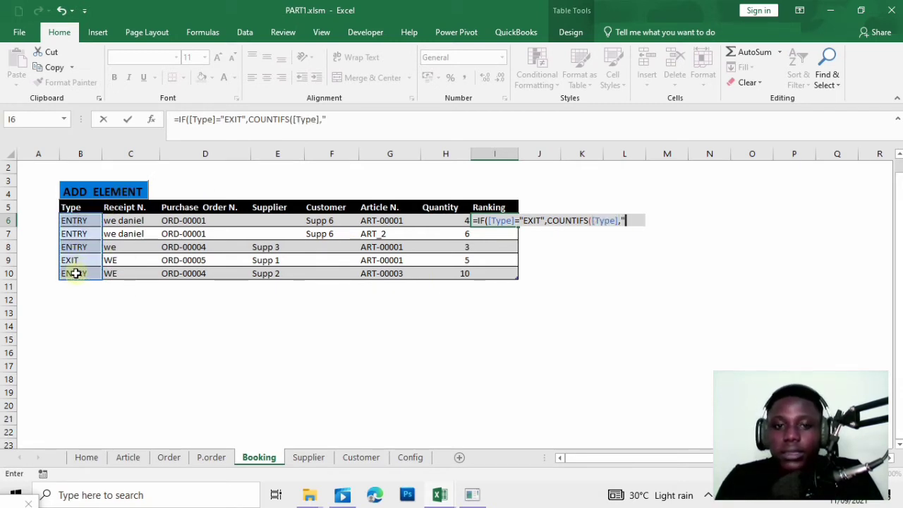
type("\"EXIT")
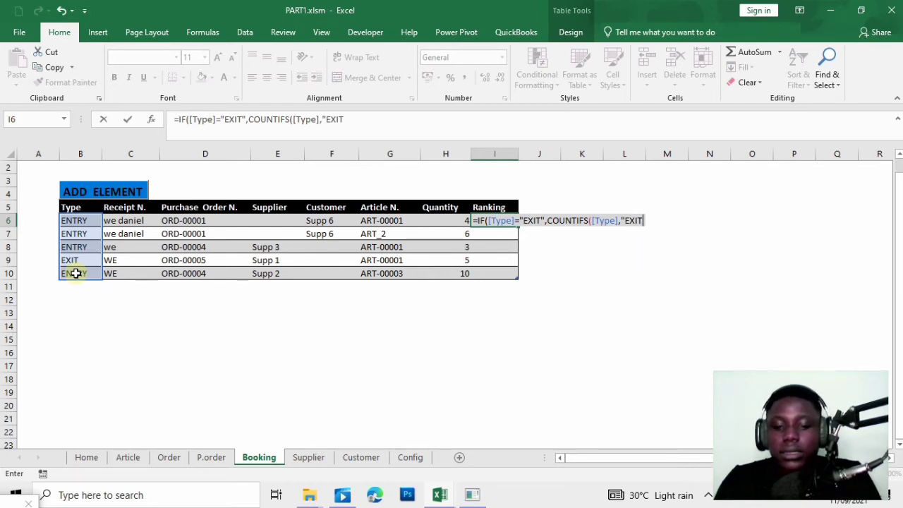
type("\",")
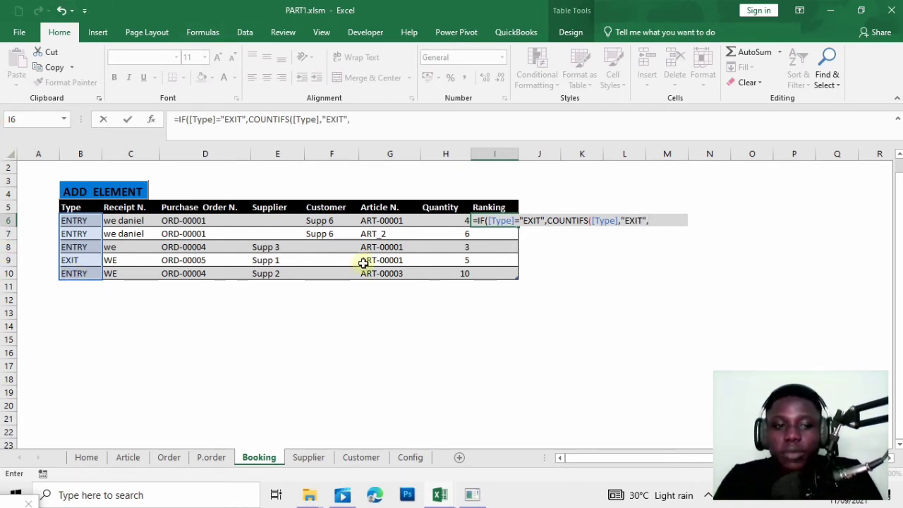
left_click_drag(446, 220, 446, 273)
type(",\">\"&")
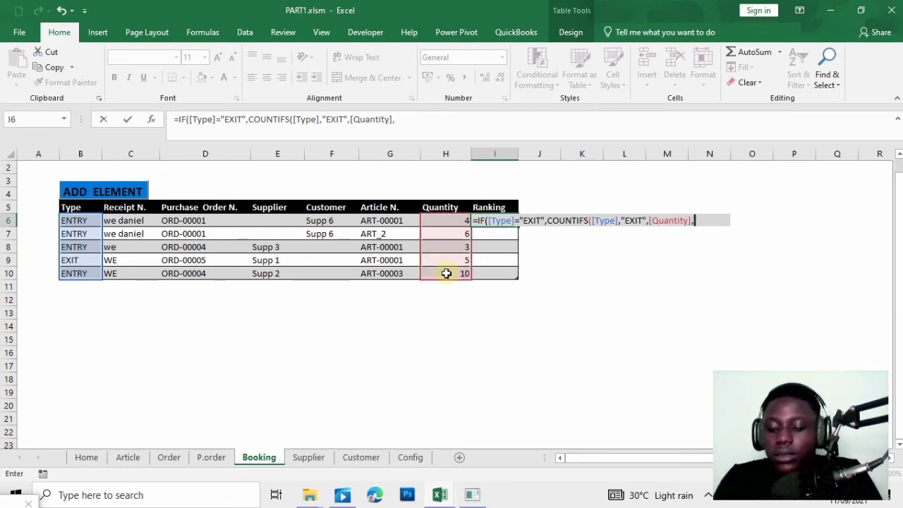
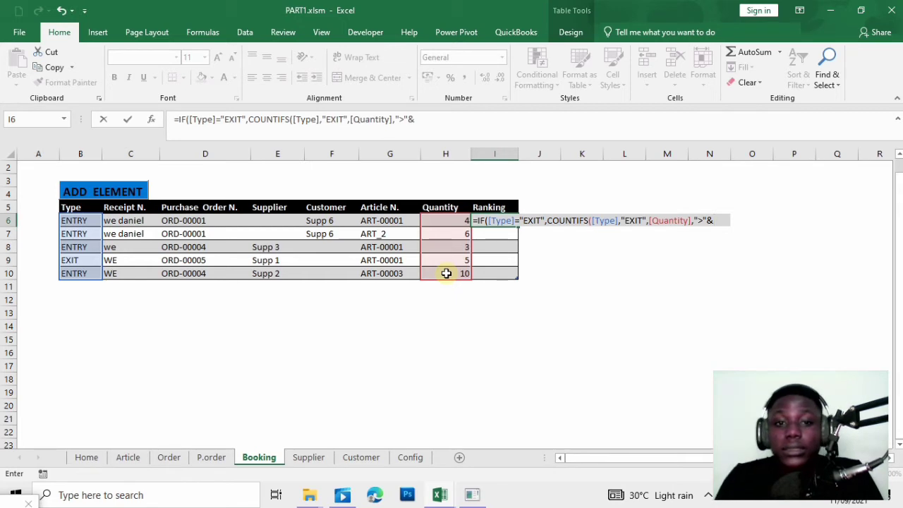
left_click(447, 222)
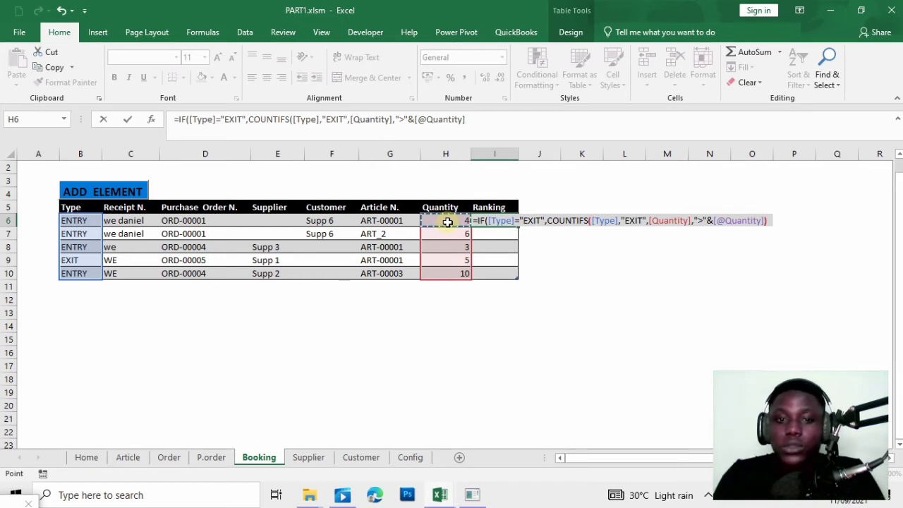
type(")")
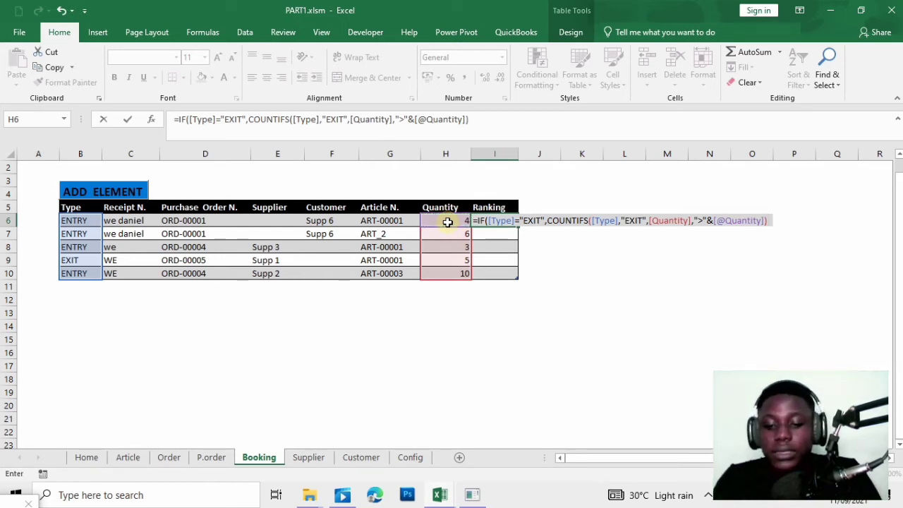
type("+")
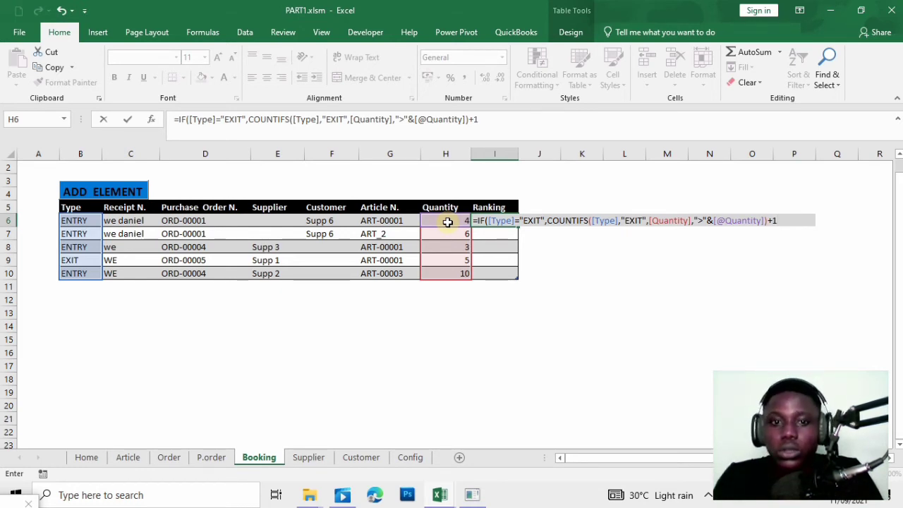
type("1,")
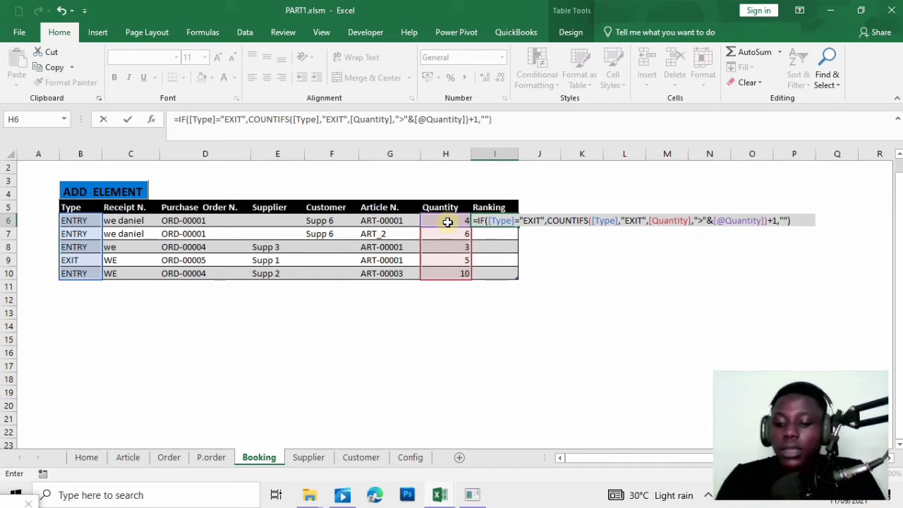
type("\"\")")
key("Return")
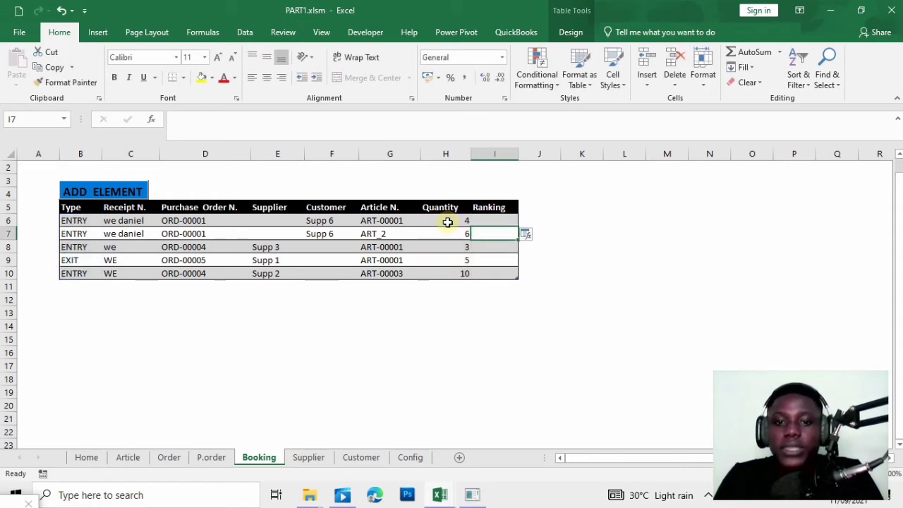
- Overwrite the whole Ranking column with this formula and check the result in I9
left_click(530, 235)
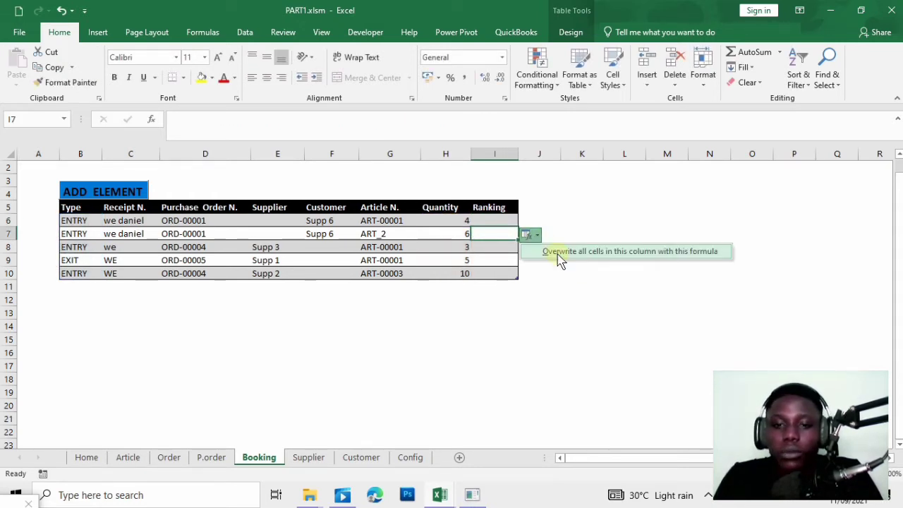
left_click(557, 252)
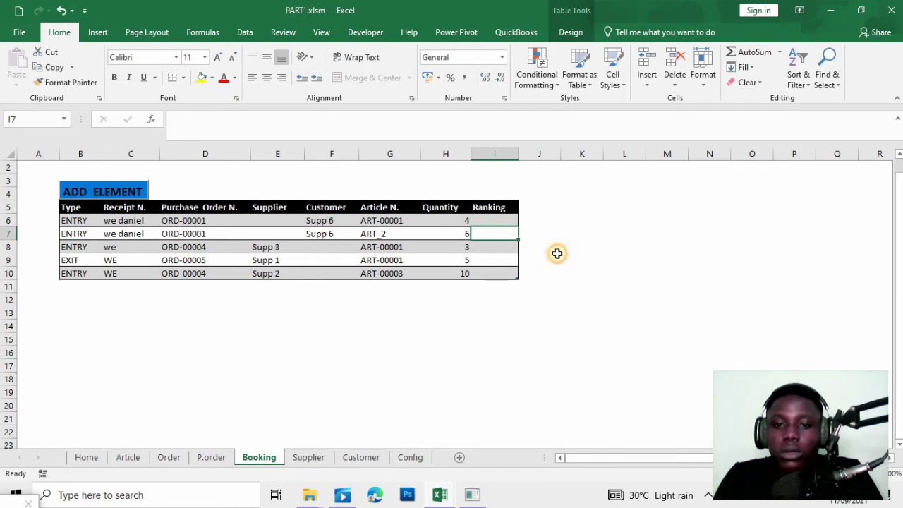
left_click(491, 263)
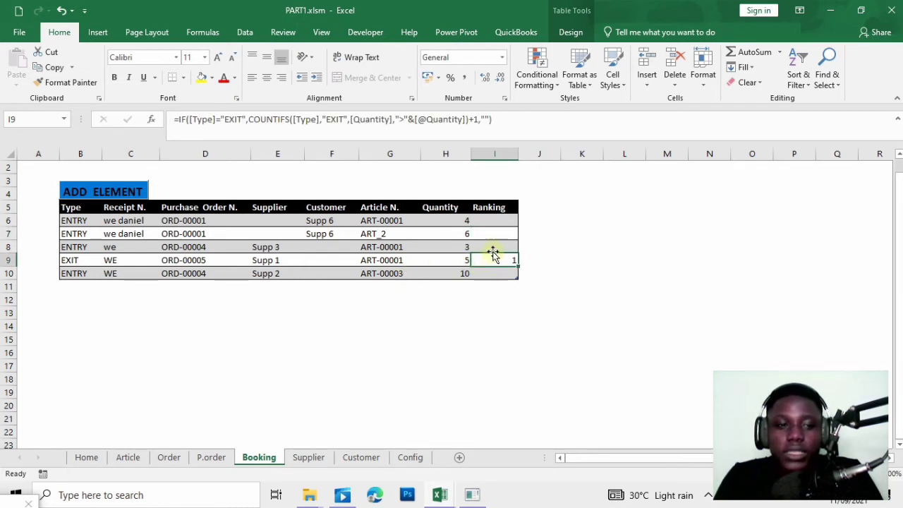
- Set the Type of the ART_2 booking in row 7 to EXIT and compare the EXIT rows' rankings with their quantities
left_click(74, 233)
left_click(107, 233)
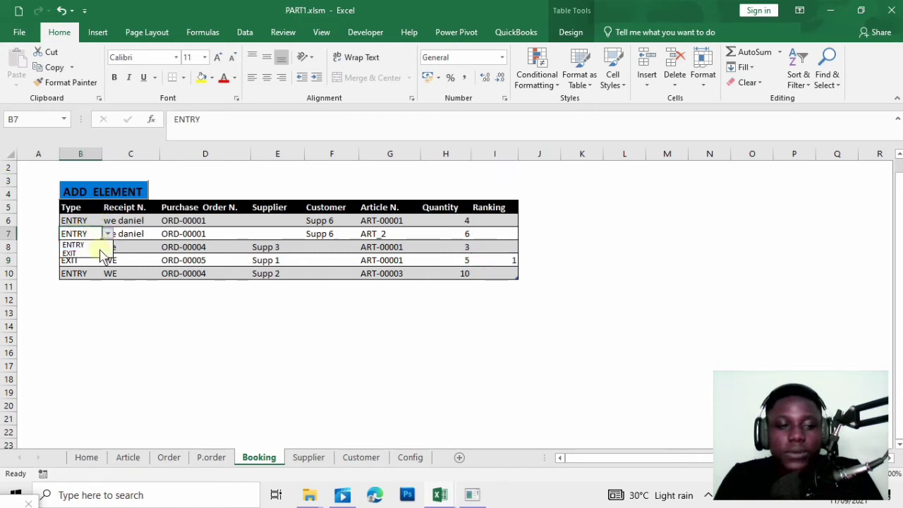
left_click(103, 254)
left_click(278, 326)
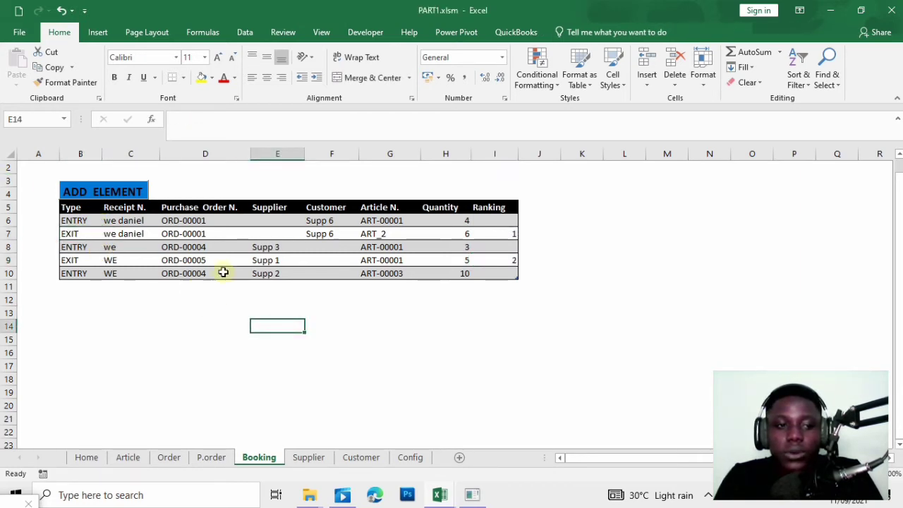
left_click(504, 234)
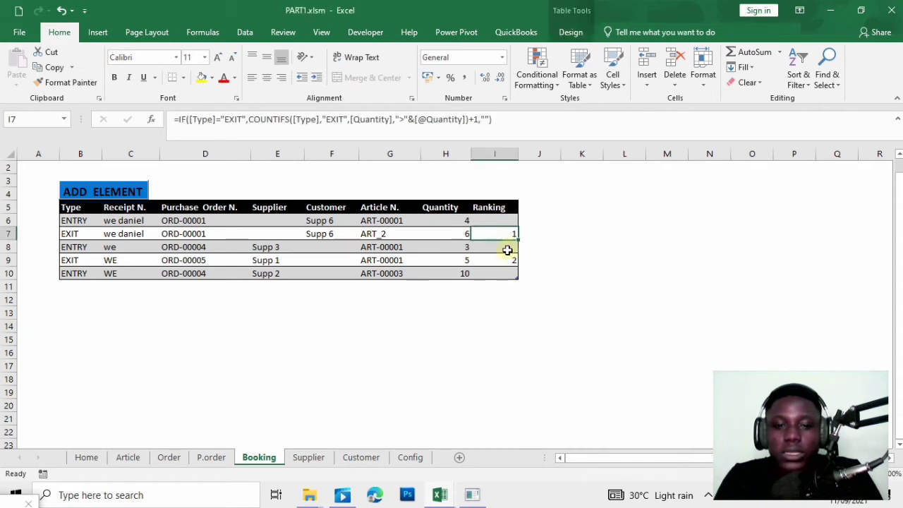
left_click(508, 262)
left_click(462, 234)
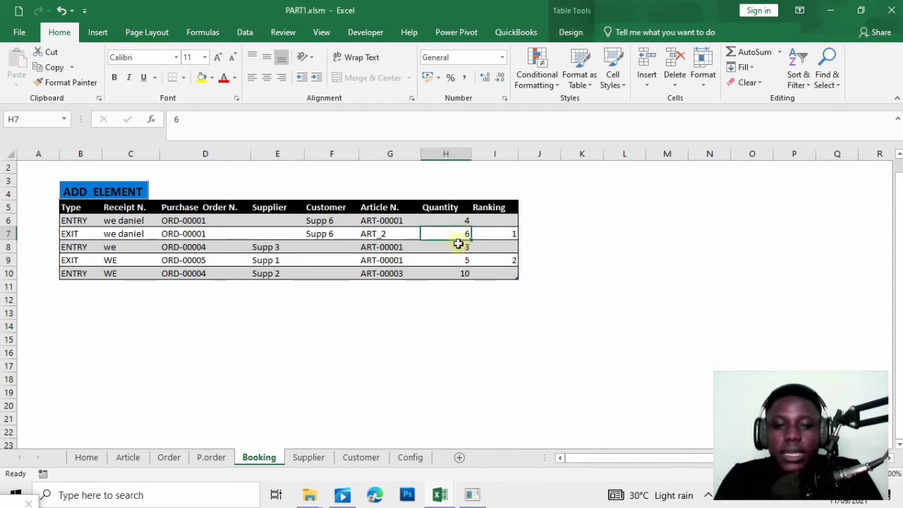
left_click(452, 262)
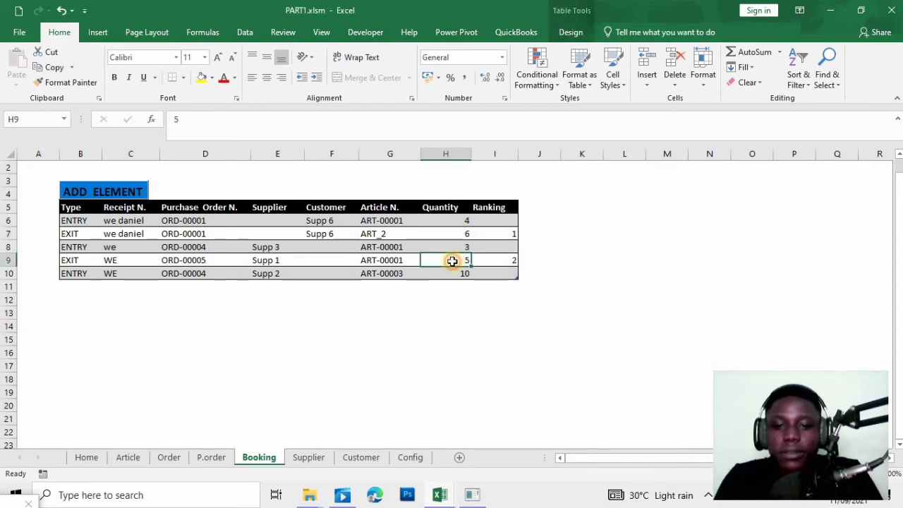
- Set the Type of the ART-00003 booking in row 10 to EXIT and check the rankings against the quantities
left_click(83, 273)
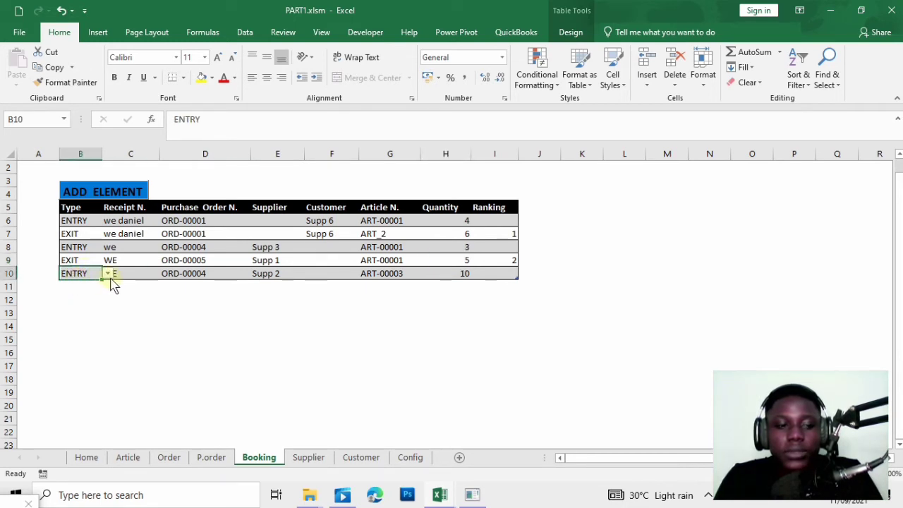
left_click(109, 275)
left_click(91, 295)
left_click(463, 294)
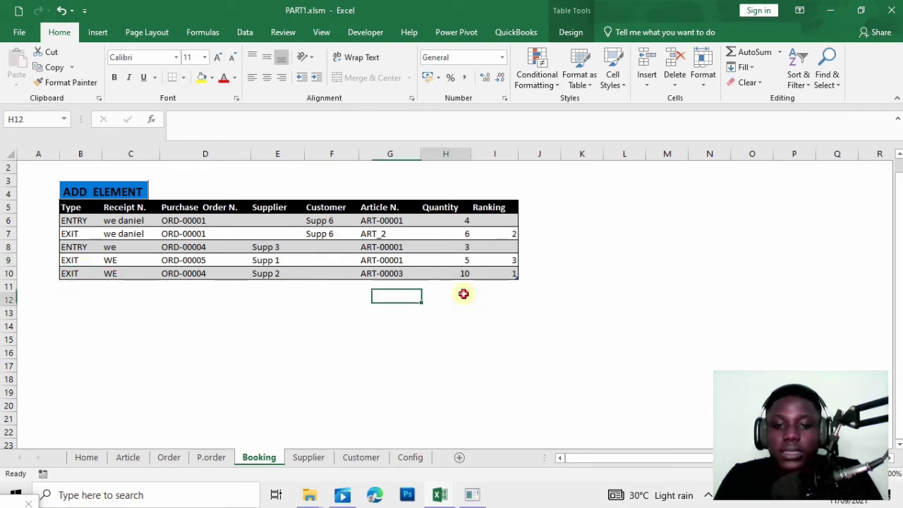
left_click(501, 273)
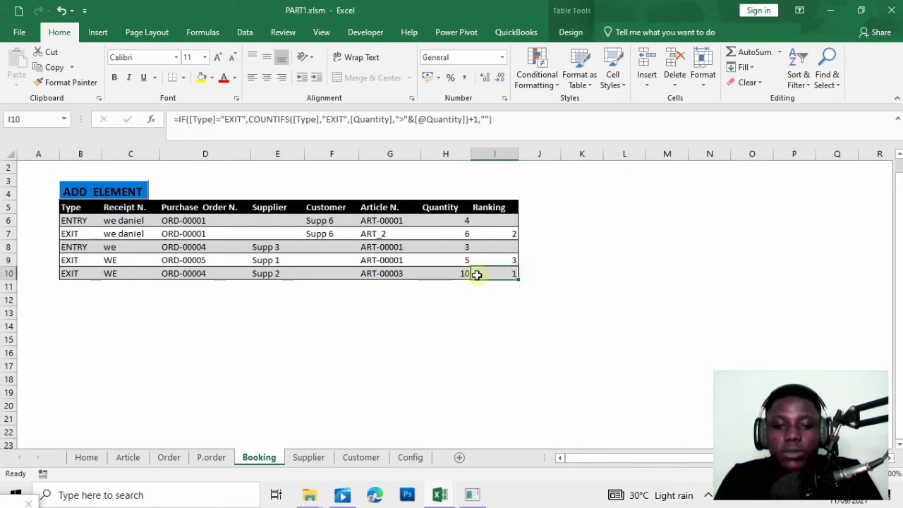
left_click(466, 237)
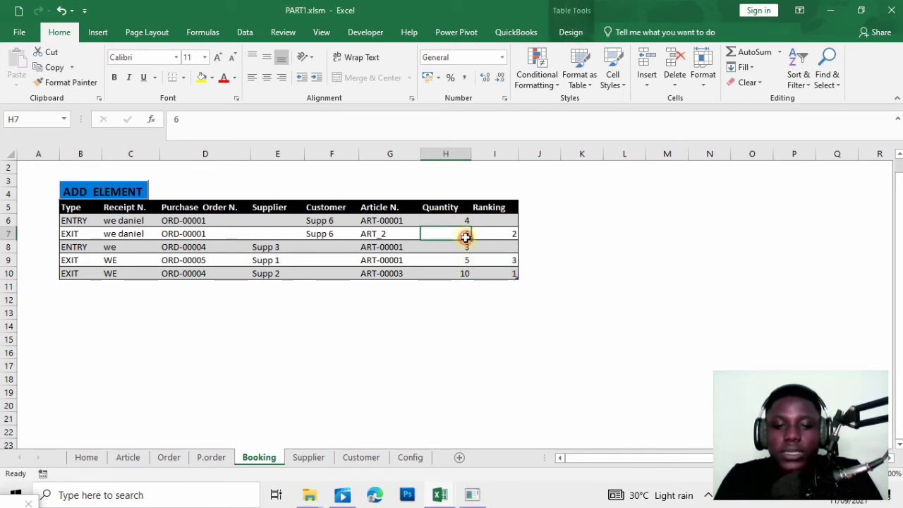
left_click(460, 260)
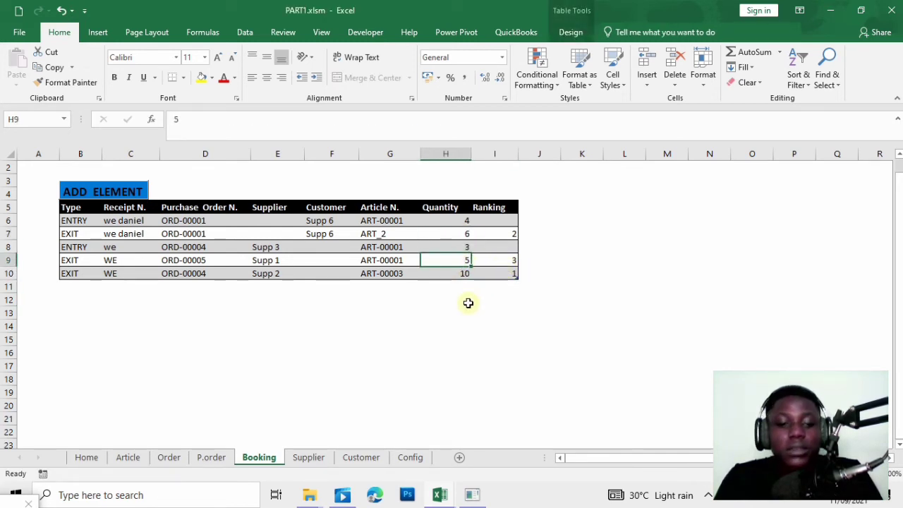
- Widen column E on the Config sheet so Widget 1's stock value in E38 fits
left_click(414, 458)
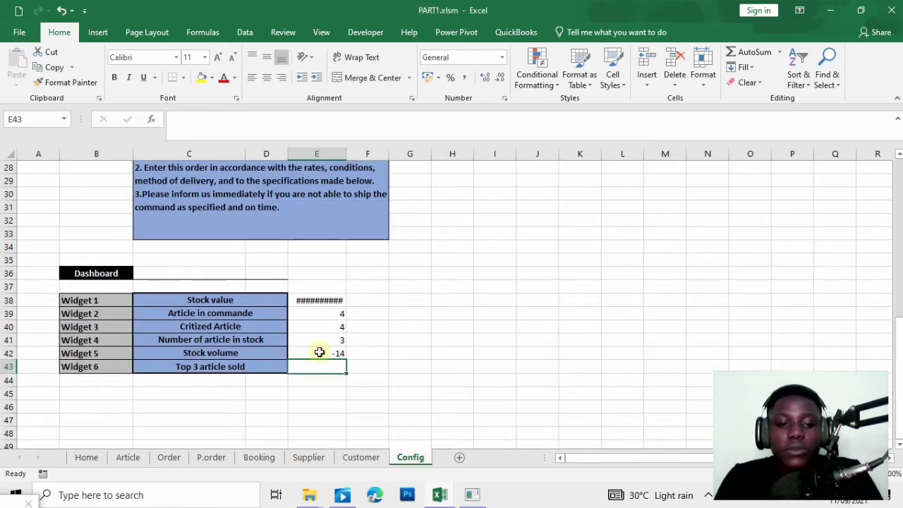
left_click(323, 302)
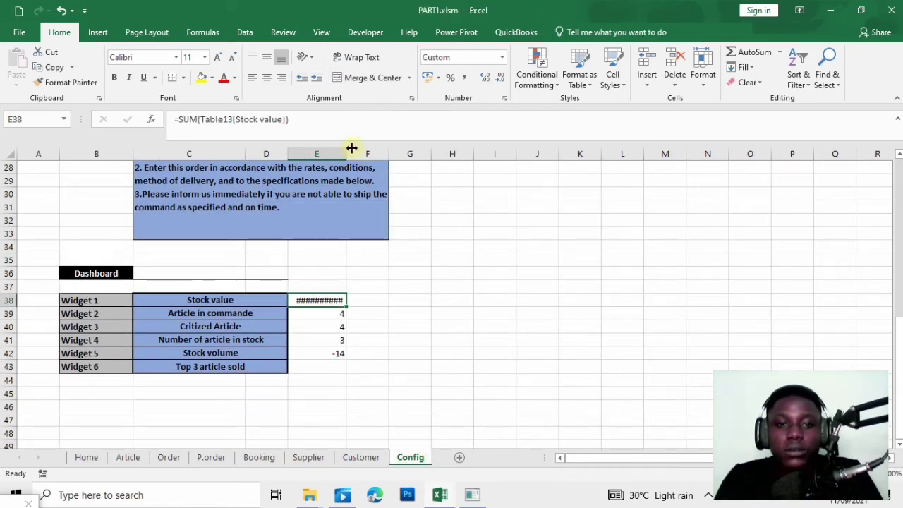
left_click_drag(351, 148, 366, 149)
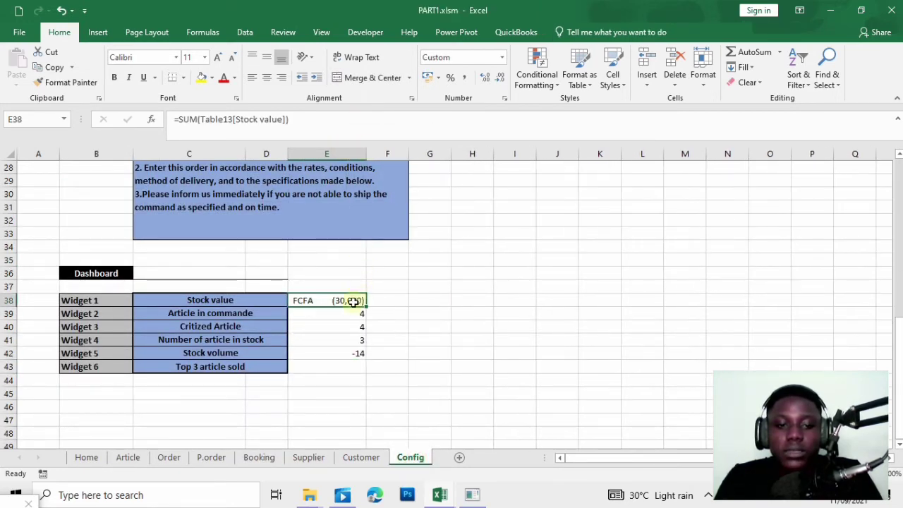
- Widen the Article sheet's Stock value column so its amounts fit, and inspect the stock formula for ART-00003
left_click(338, 316)
left_click(329, 302)
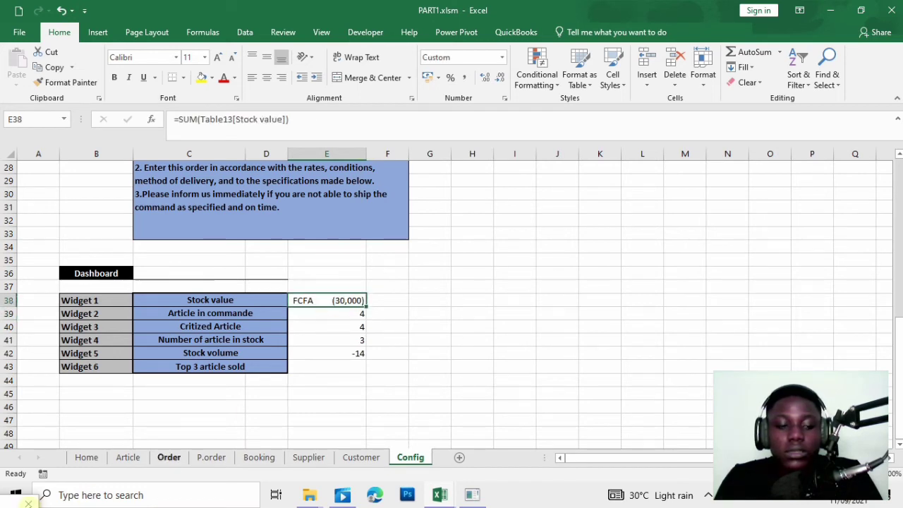
left_click(123, 460)
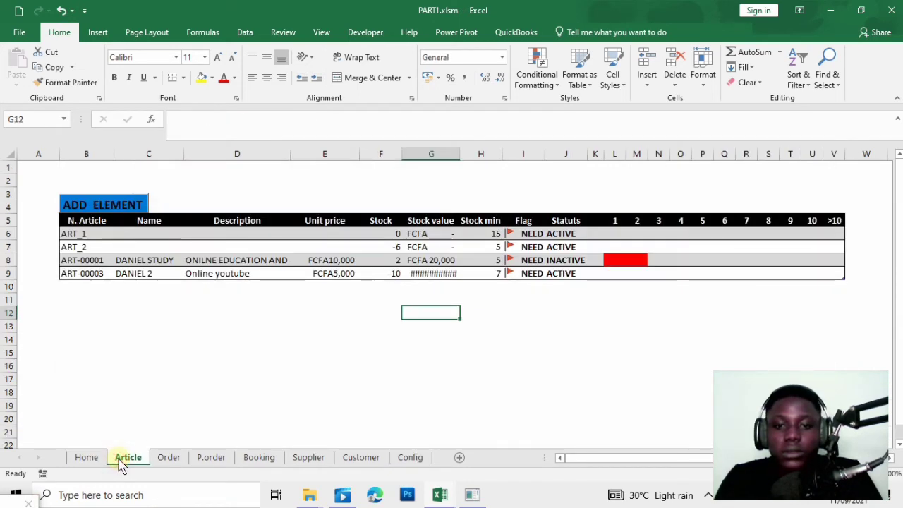
left_click_drag(459, 153, 481, 153)
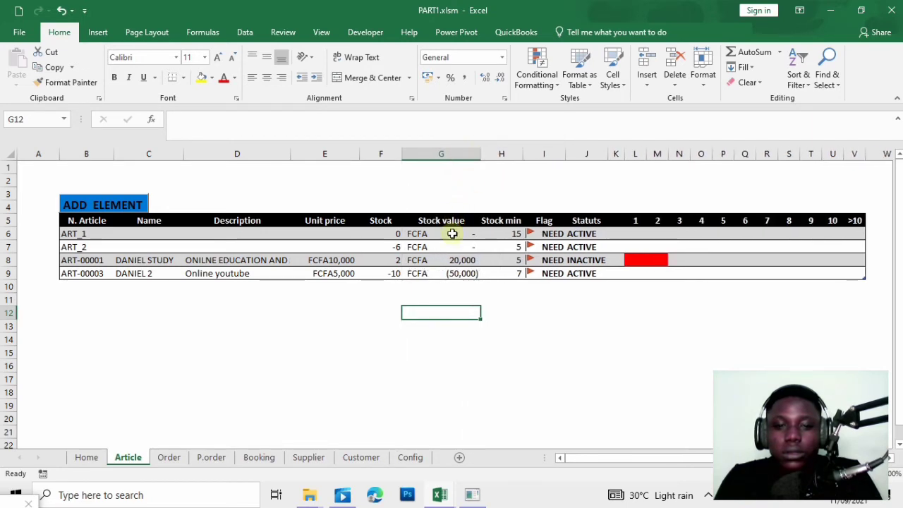
left_click(389, 274)
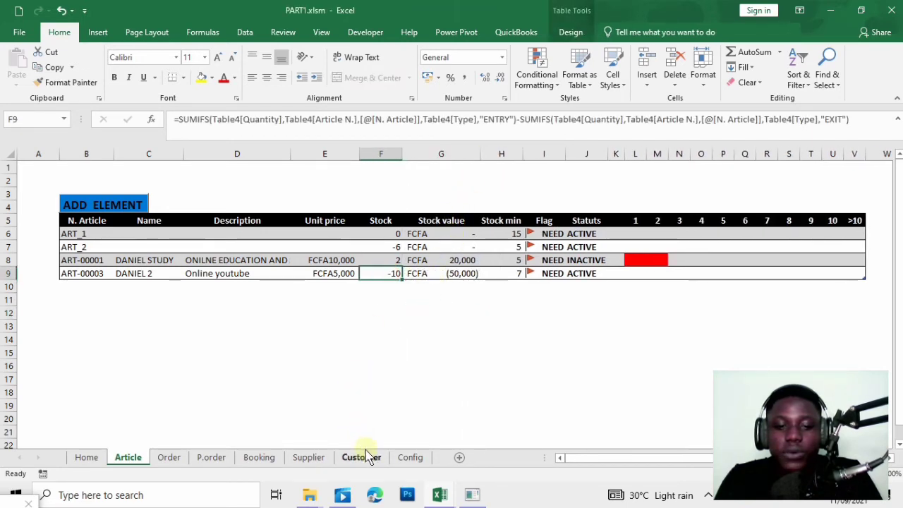
left_click(411, 458)
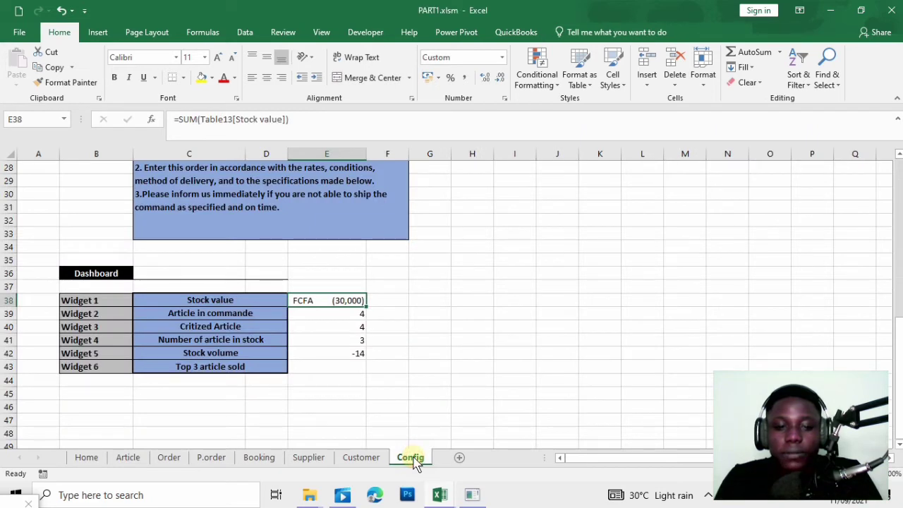
- Set the quantity of the ART-00003 booking in row 10 to 5 and check that article's stock on the Article sheet
left_click(259, 458)
left_click(447, 279)
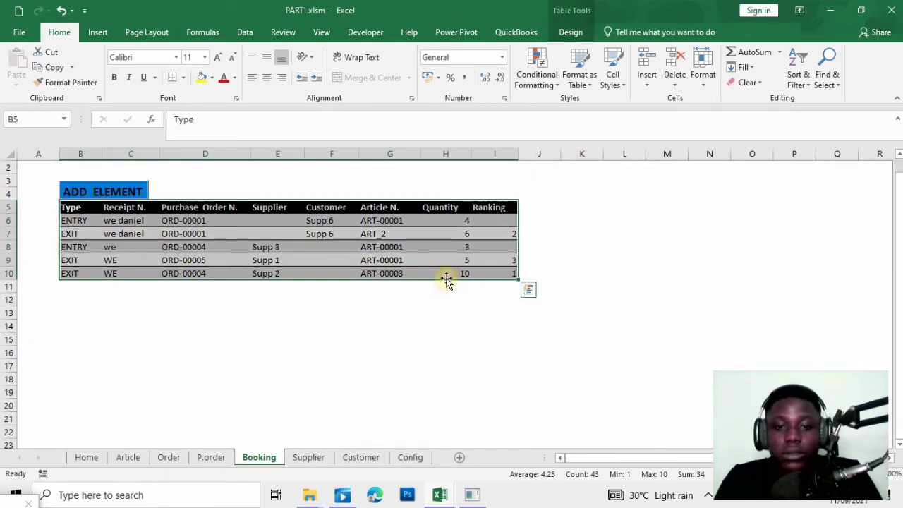
left_click(454, 274)
type("5")
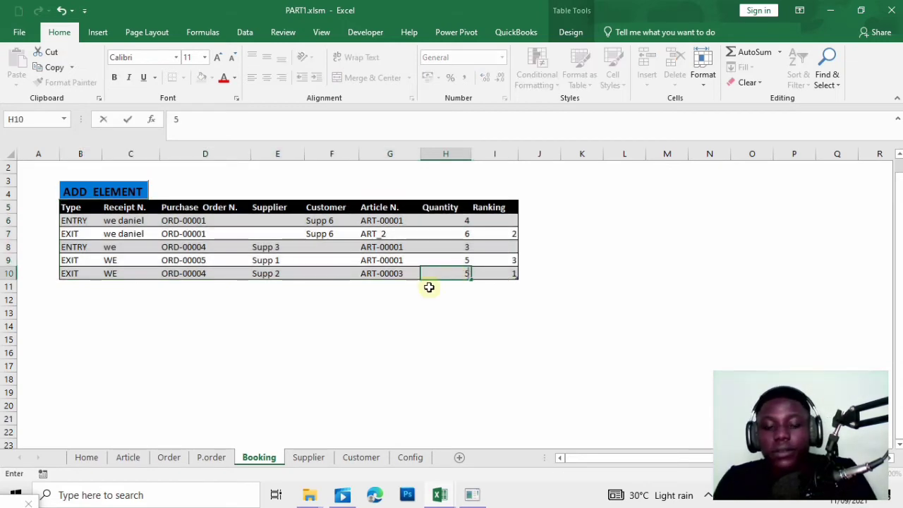
left_click(428, 286)
left_click(128, 457)
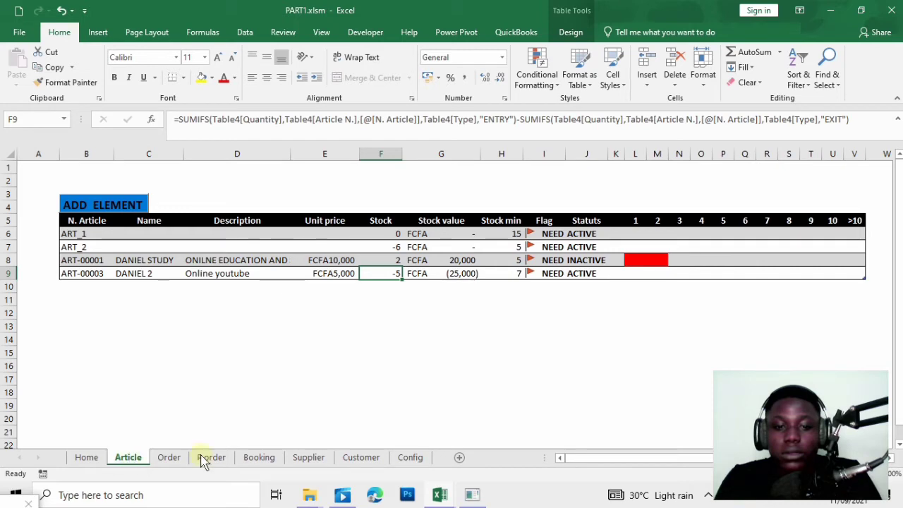
- Start a new booking from the Booking sheet as an Entry with WE as the receipt number
left_click(303, 457)
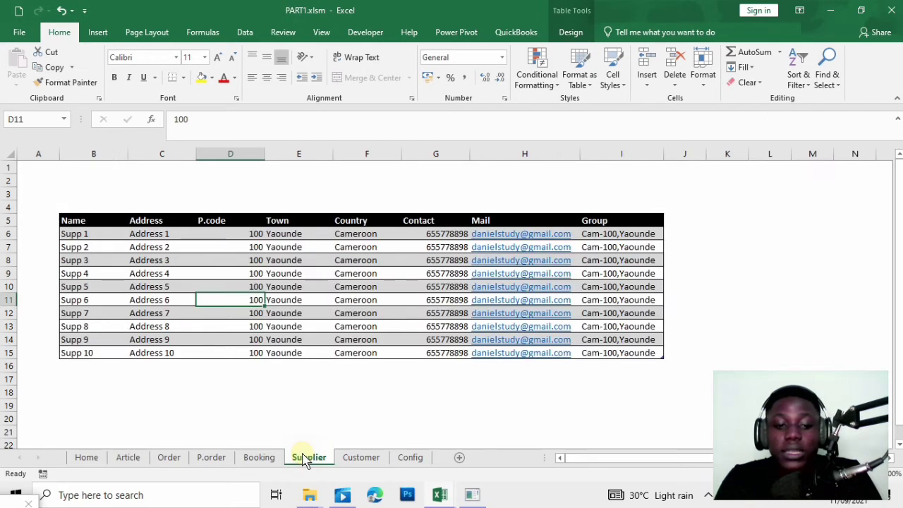
left_click(374, 459)
left_click(250, 459)
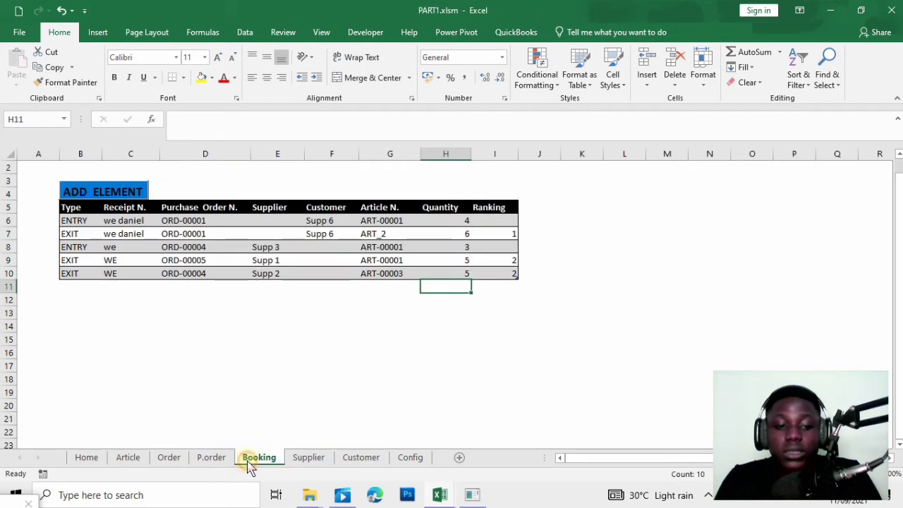
left_click(64, 273)
left_click(127, 197)
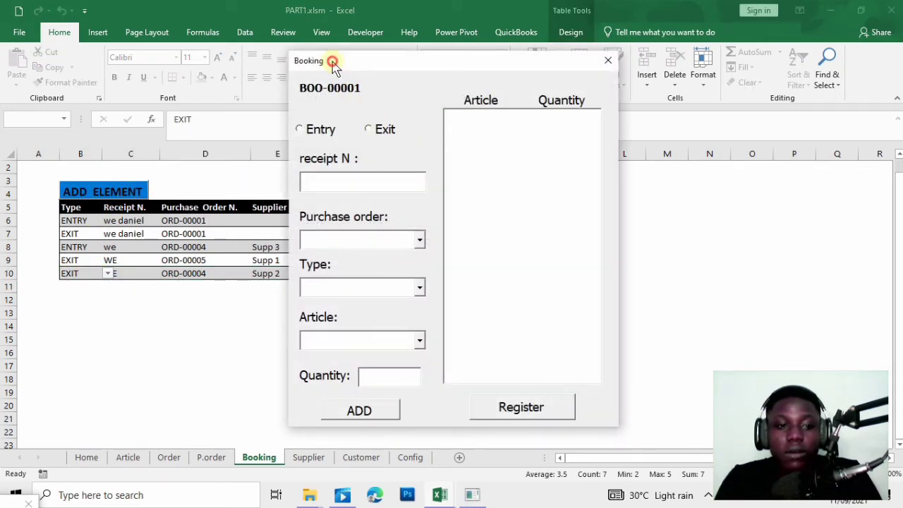
left_click_drag(335, 61, 345, 83)
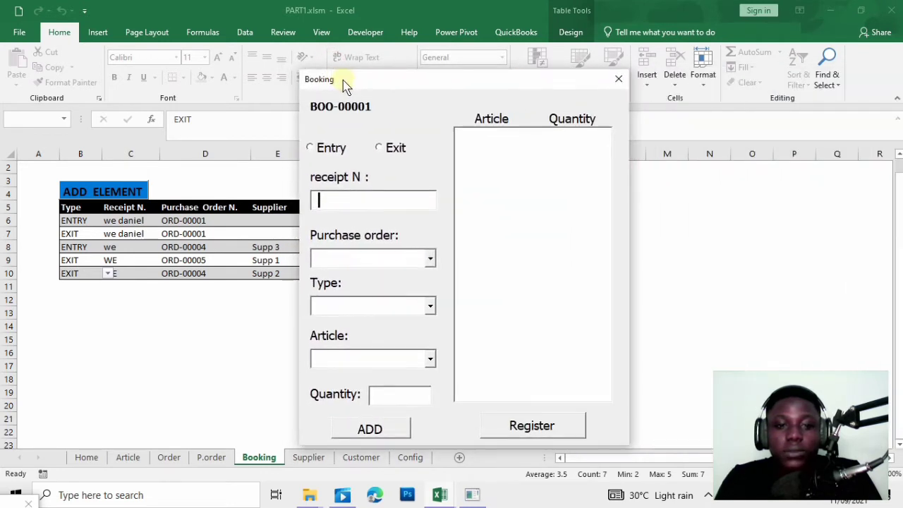
left_click(329, 148)
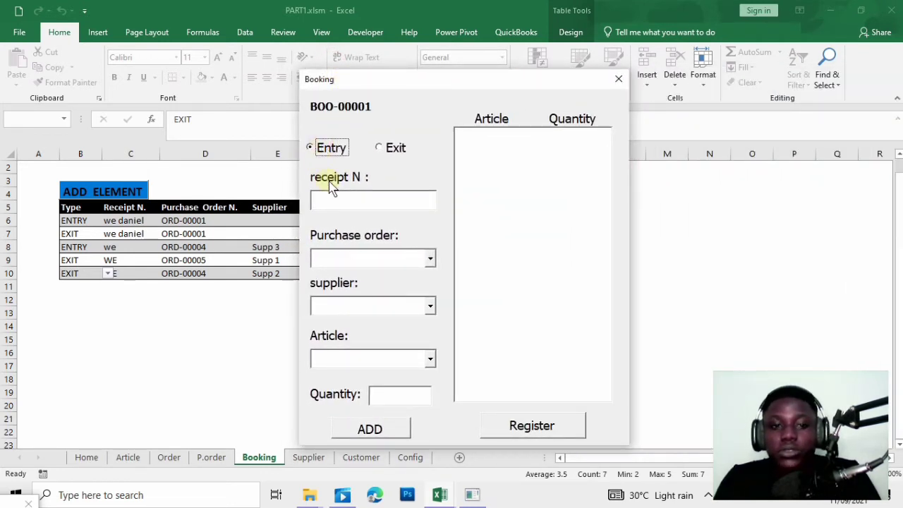
left_click(320, 199)
type("E")
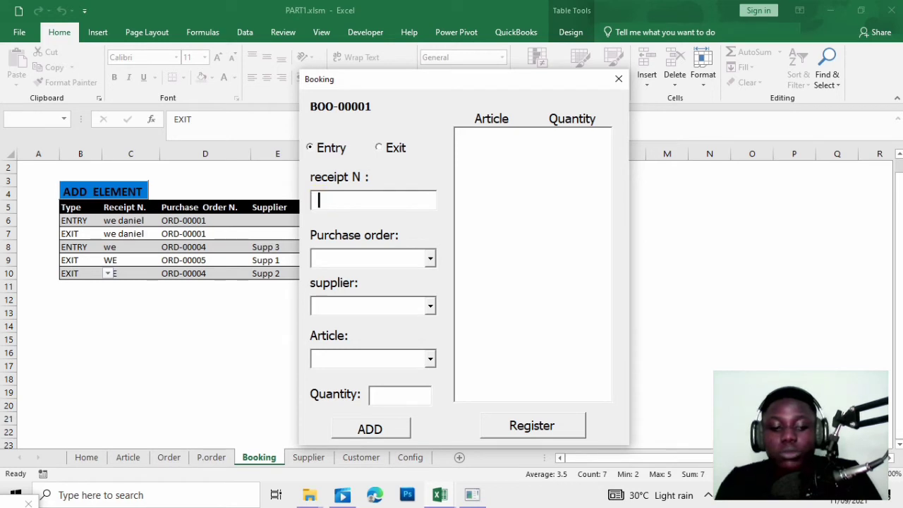
- Assign the booking to an existing purchase order and set its supplier to Supp 2
left_click(431, 258)
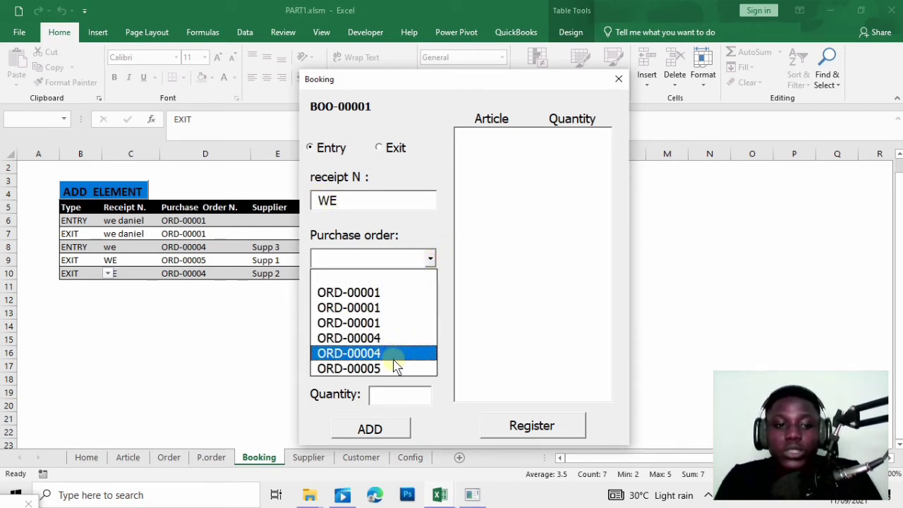
left_click(393, 338)
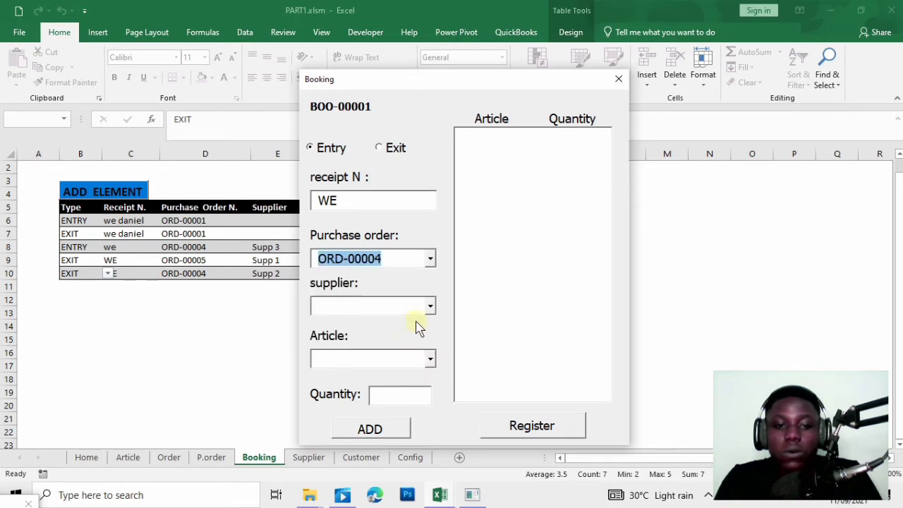
left_click(430, 306)
left_click(376, 340)
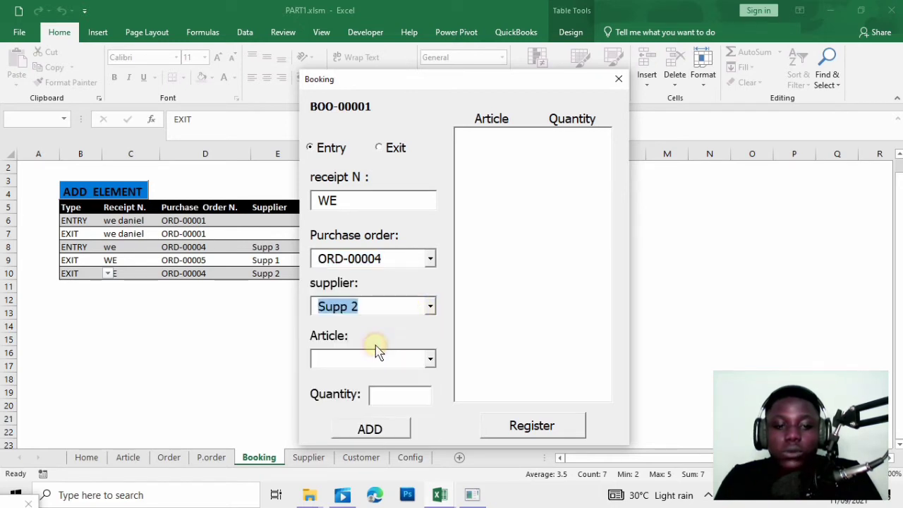
- Add article ART-00003 with quantity 15 to the booking, register it and close the form's confirmation
left_click(431, 360)
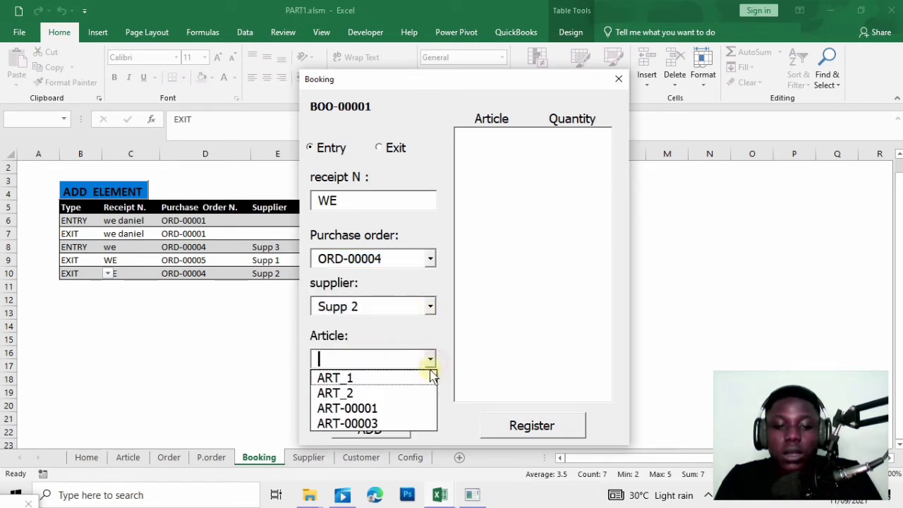
left_click(373, 422)
left_click(399, 397)
type("15")
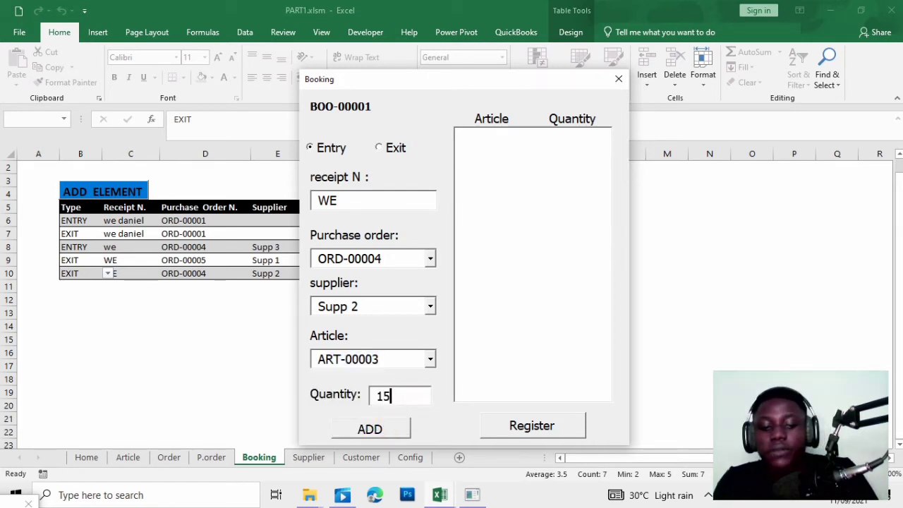
left_click(369, 428)
left_click(578, 426)
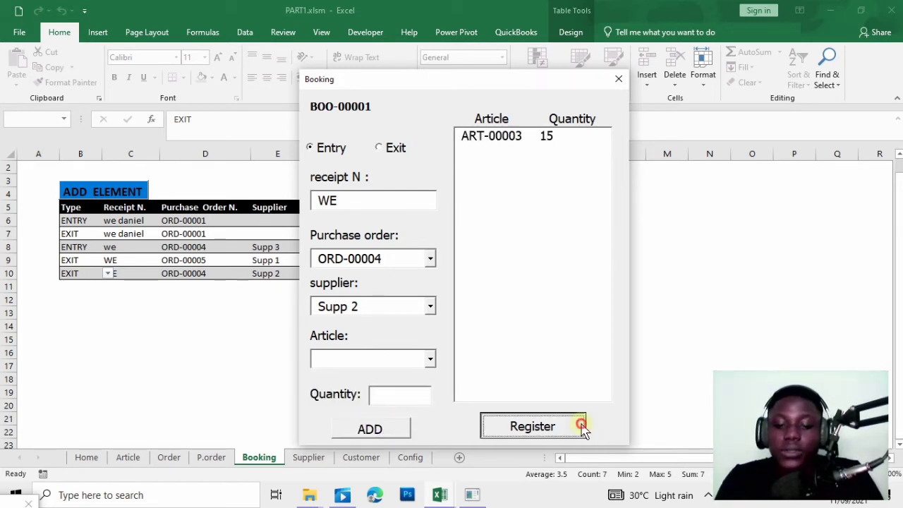
left_click(460, 304)
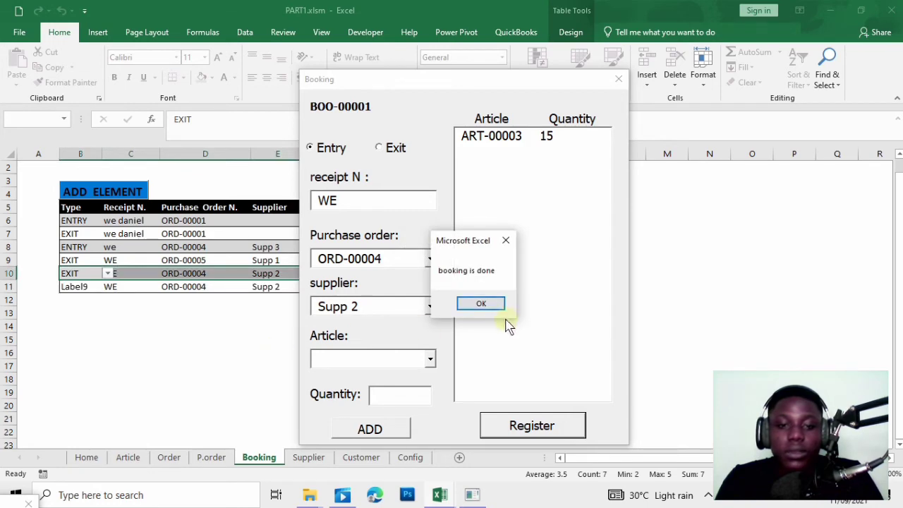
left_click(481, 303)
left_click(205, 365)
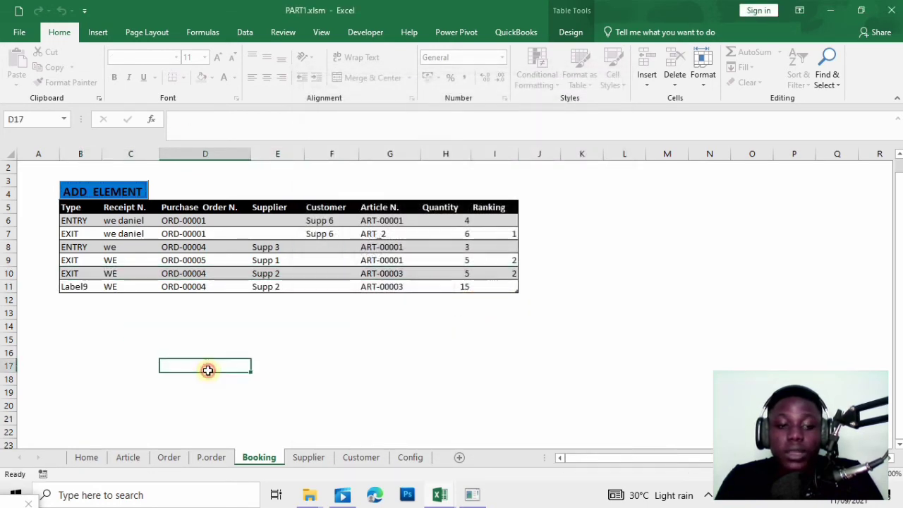
- Set the Type of the new booking in row 11 to ENTRY and check the Article stock and Config widget values
left_click(130, 460)
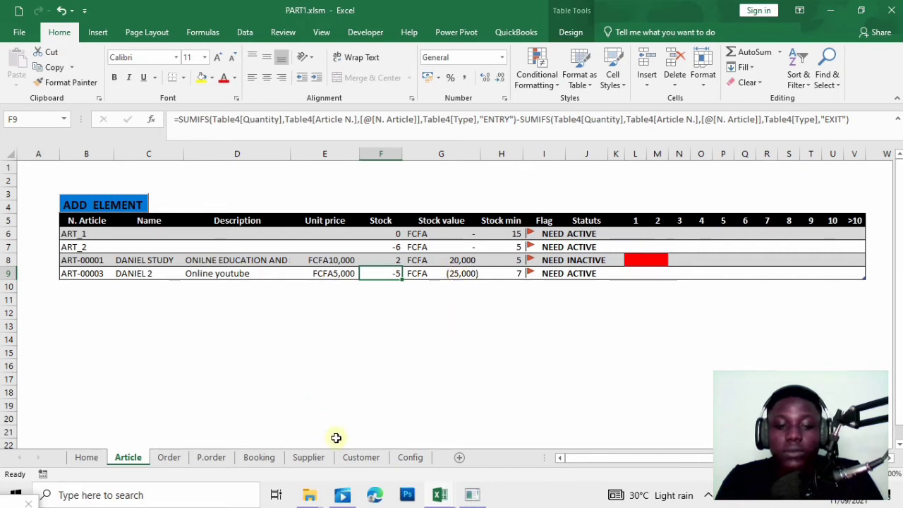
left_click(259, 458)
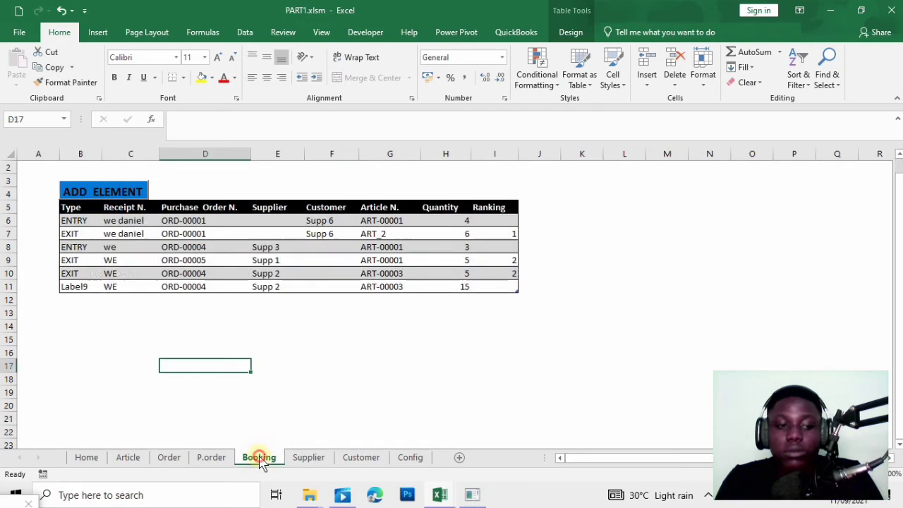
left_click(78, 299)
left_click(81, 289)
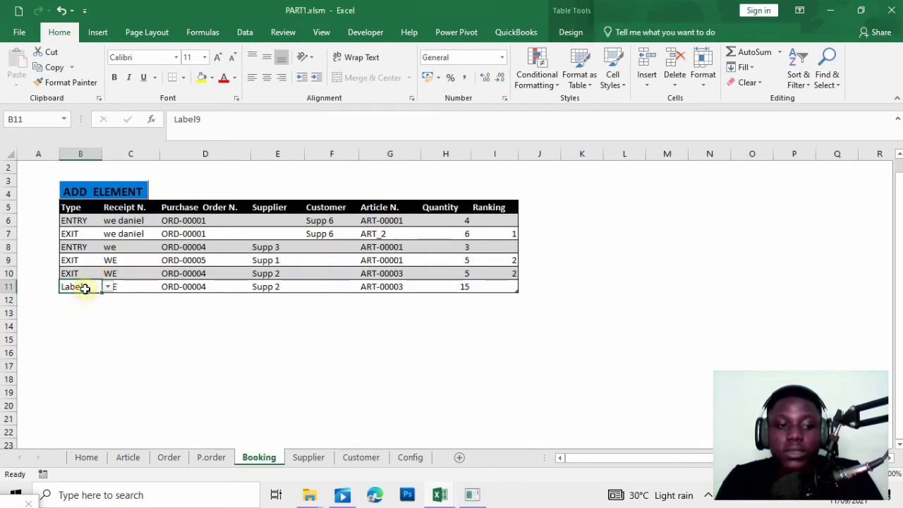
left_click(108, 287)
left_click(88, 296)
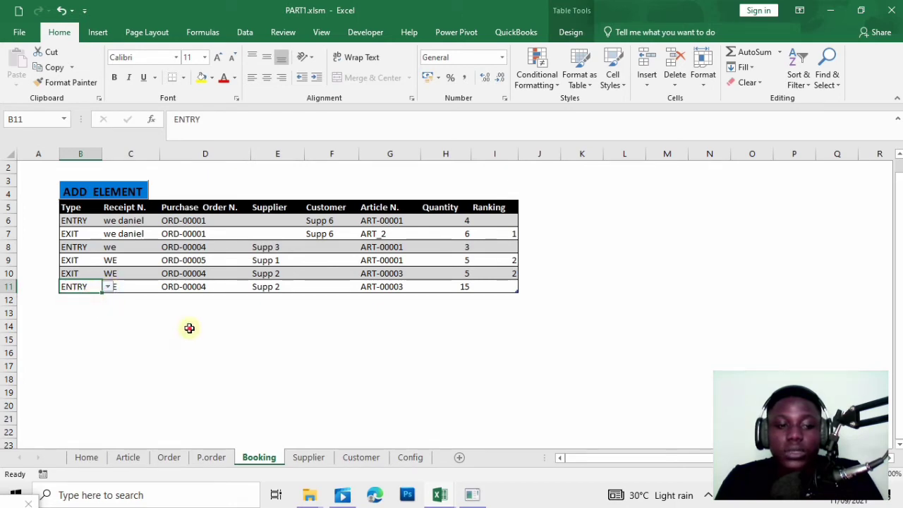
left_click(188, 327)
left_click(128, 457)
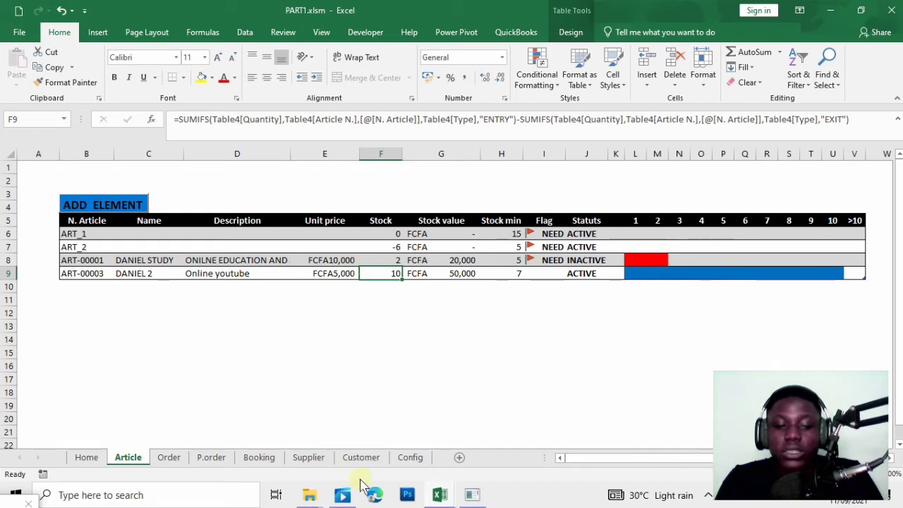
left_click(326, 458)
left_click(398, 458)
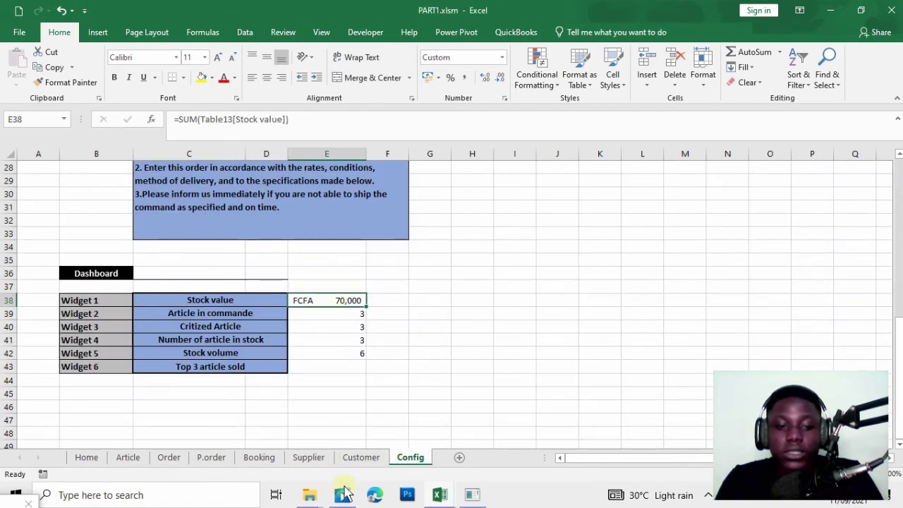
- Start an INDEX formula in E43 for Top 3 article sold, using the Booking table's Article N. column as the array
left_click(329, 362)
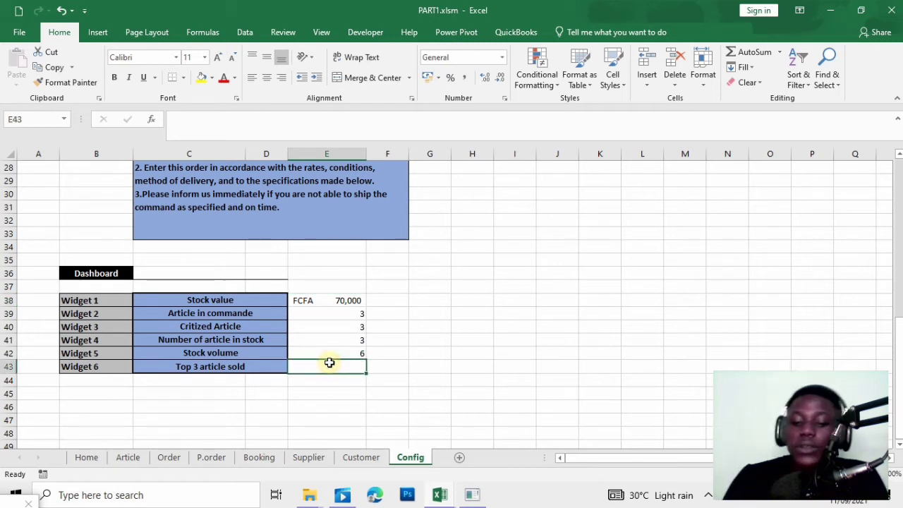
type("=")
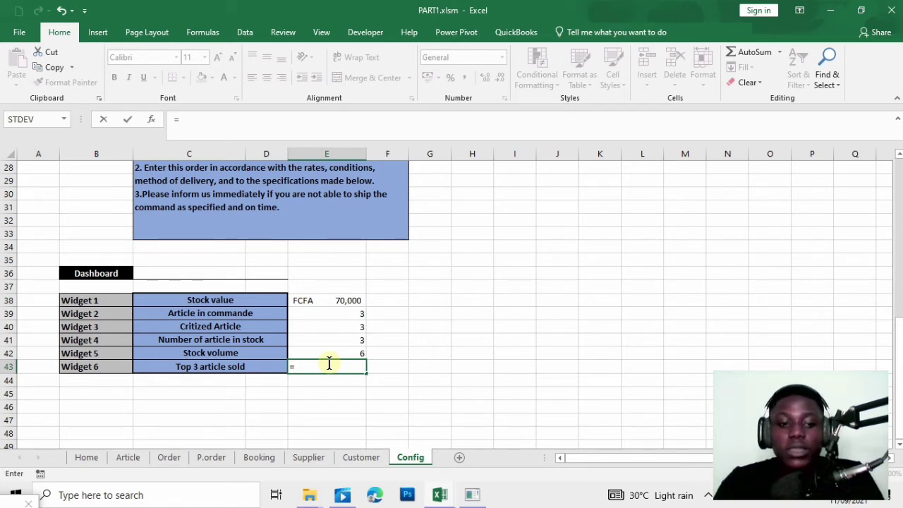
type("INDE")
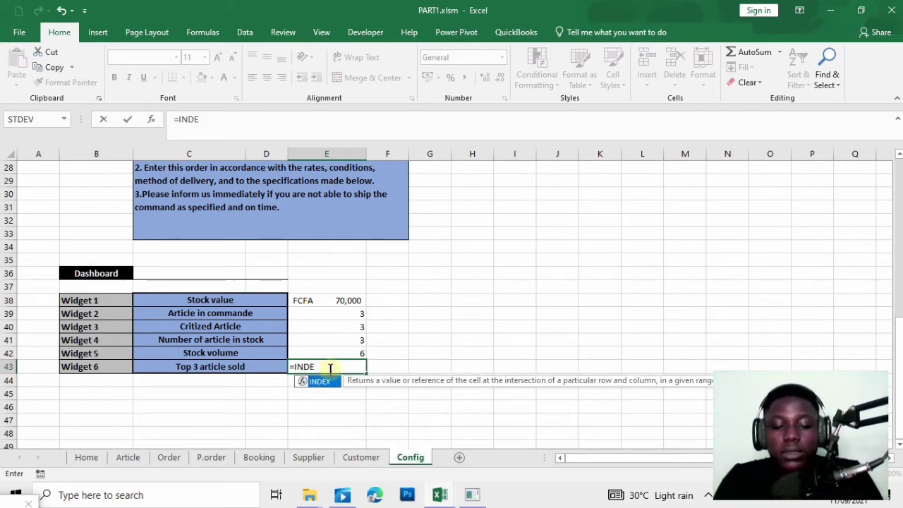
double_click(321, 381)
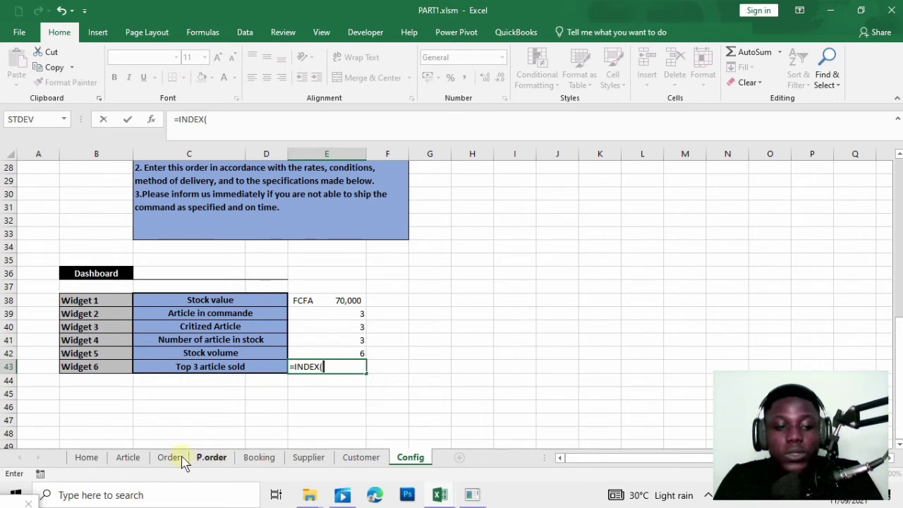
left_click(259, 457)
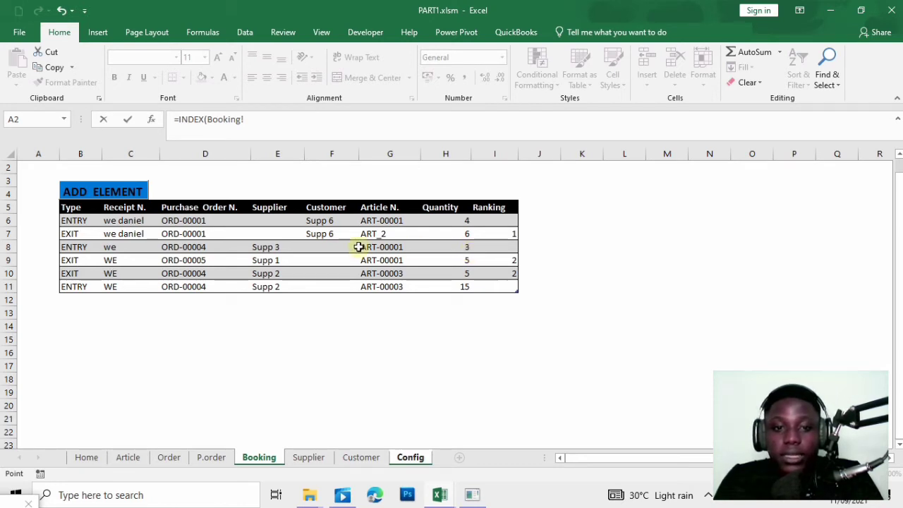
left_click(381, 222)
left_click_drag(381, 222, 386, 288)
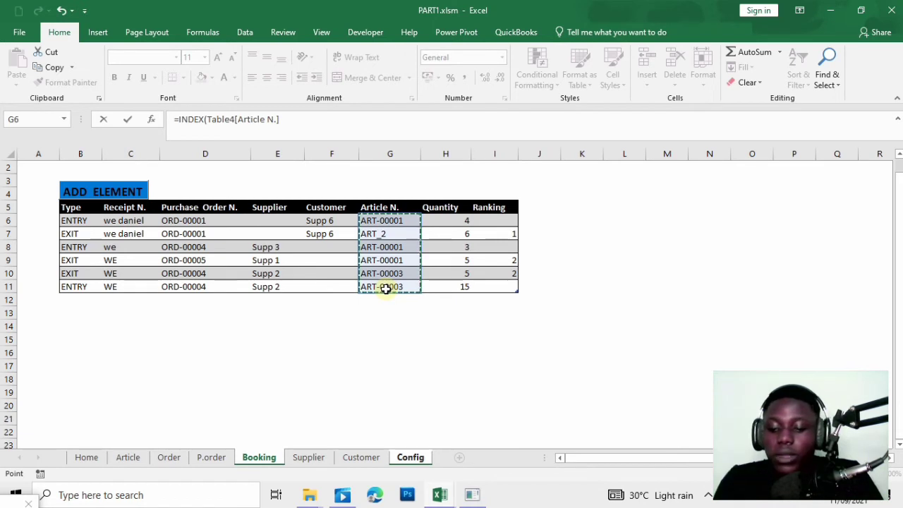
- Complete the formula with MATCH(1,Table4[Ranking],0) as the row number, so it looks up rank 1 exactly, and review it in E43
type(",MAT")
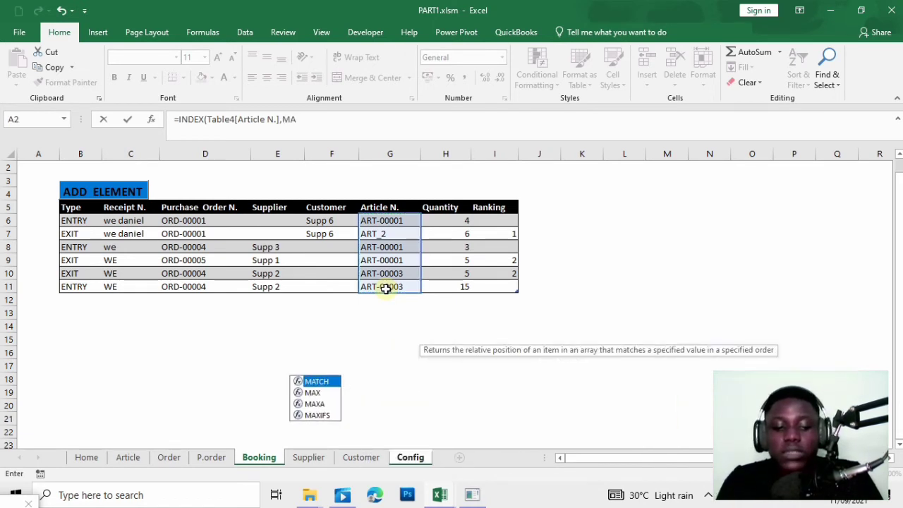
double_click(341, 382)
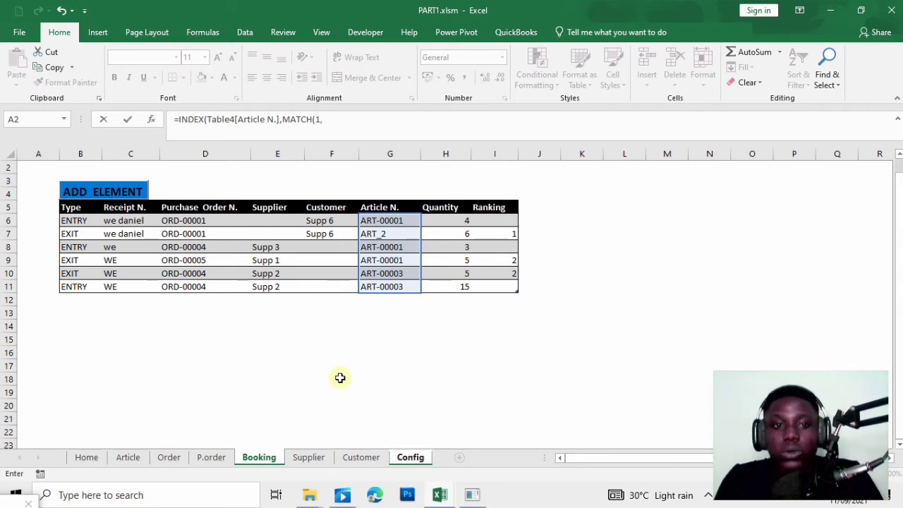
type("1,")
left_click(494, 220)
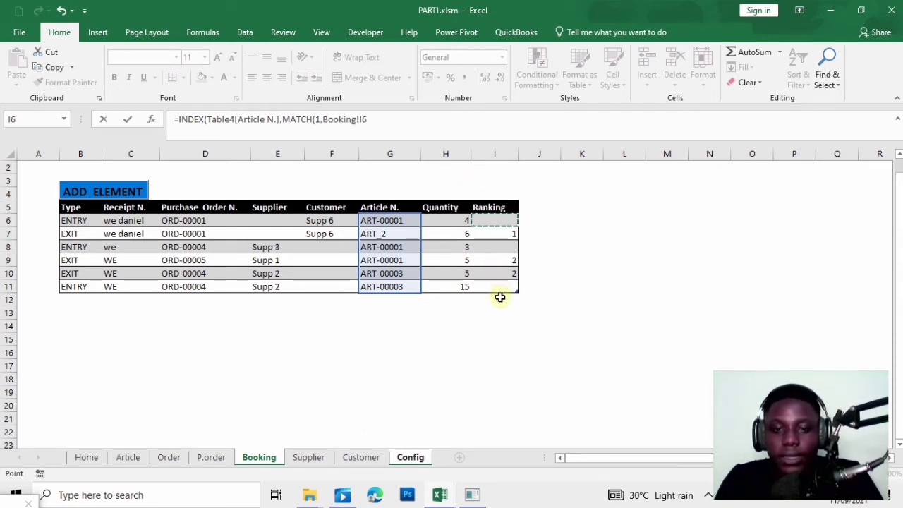
left_click_drag(484, 216, 477, 290)
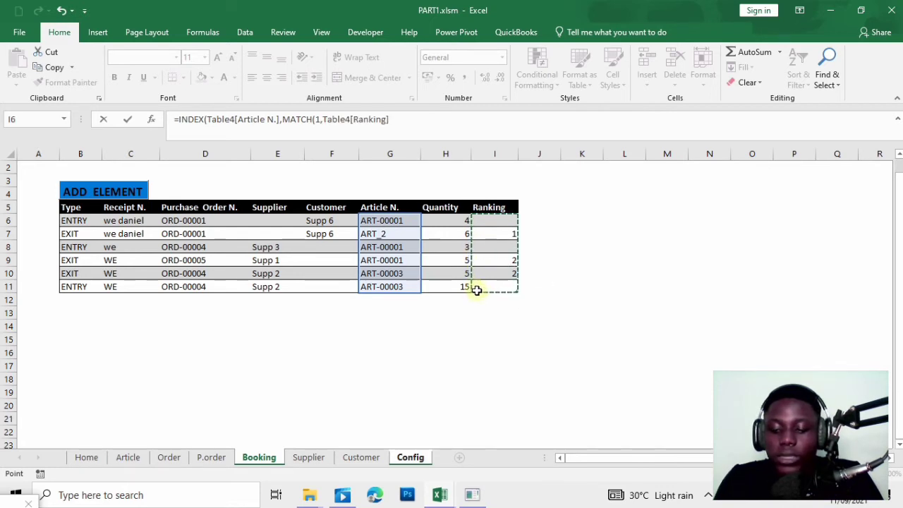
type(",0")
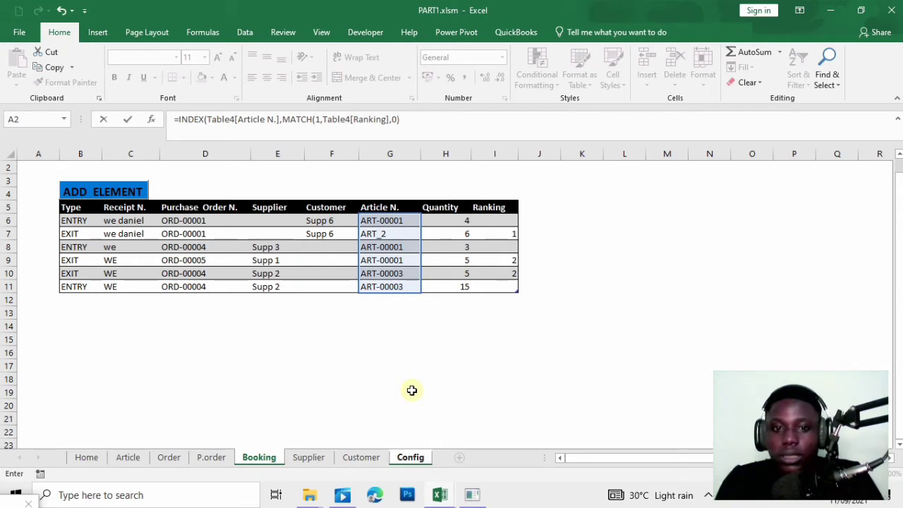
key("Return")
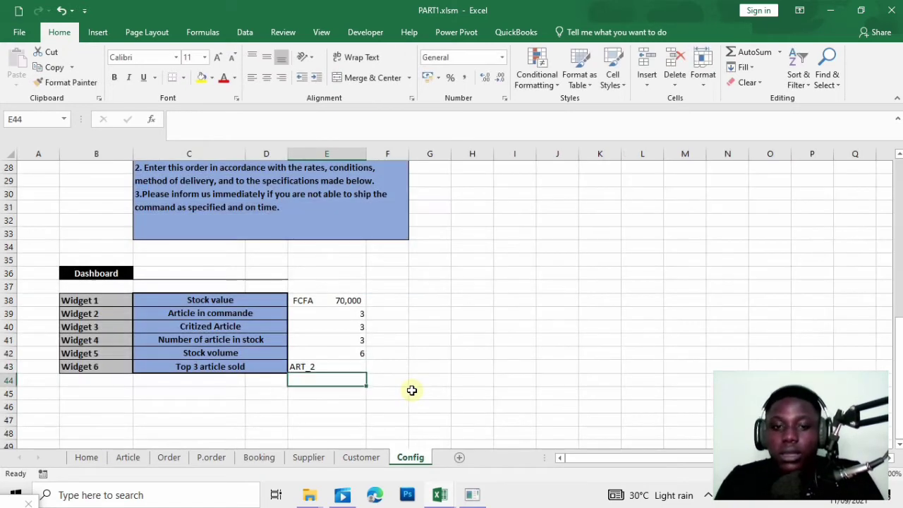
left_click(332, 361)
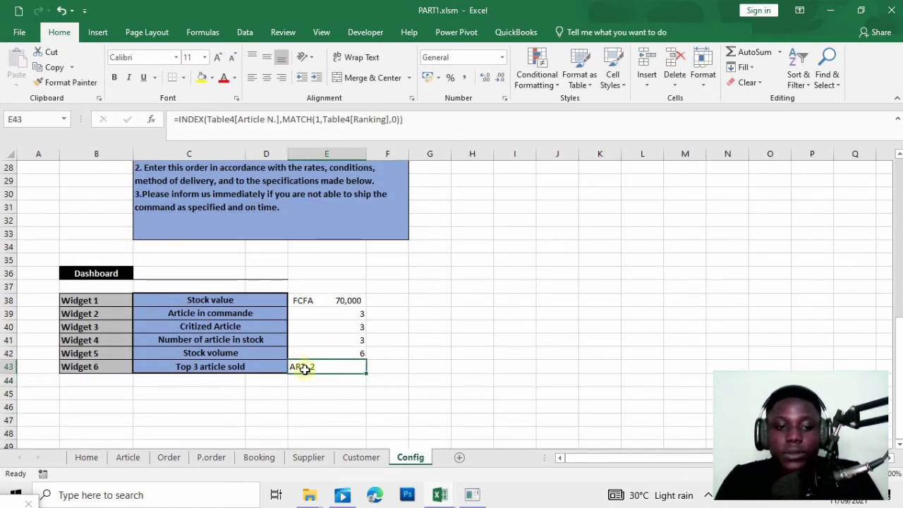
- Set the Quantity of the ART-00003 EXIT booking in row 10 to 7 and compare the Config top article with the Booking rankings
left_click(258, 457)
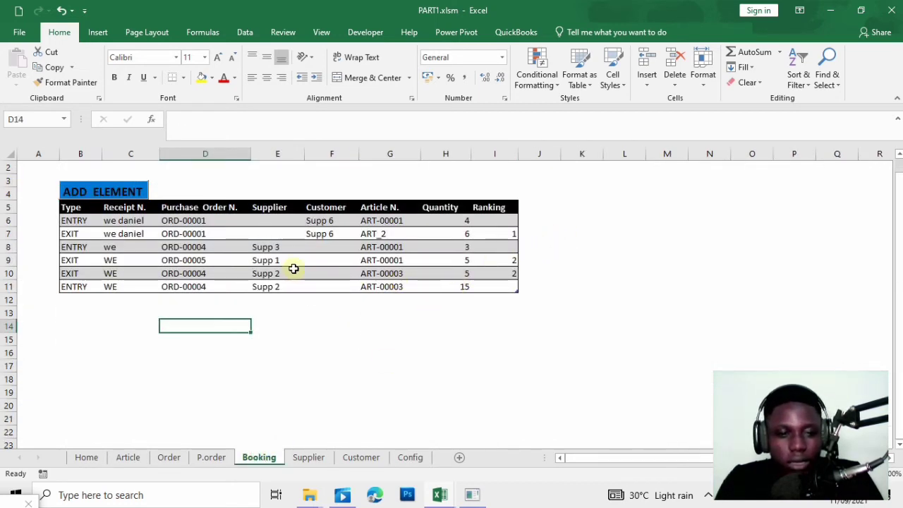
left_click(505, 284)
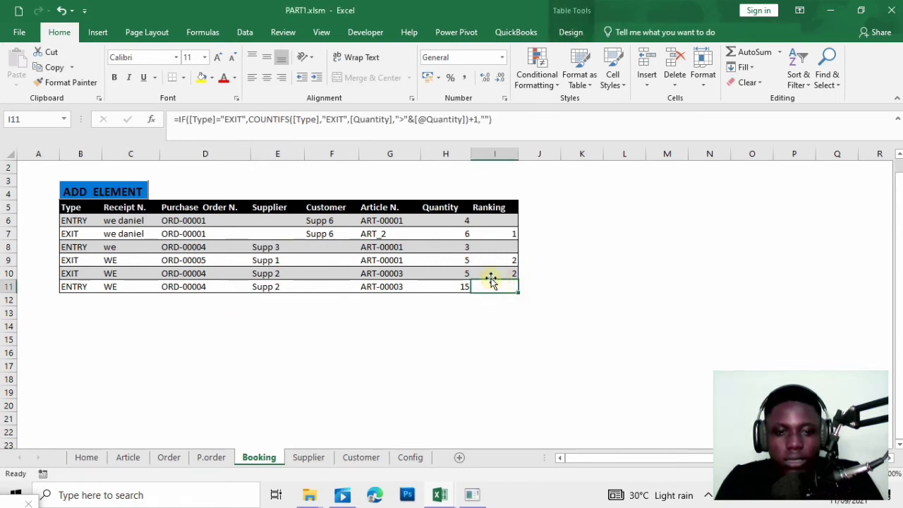
left_click(459, 270)
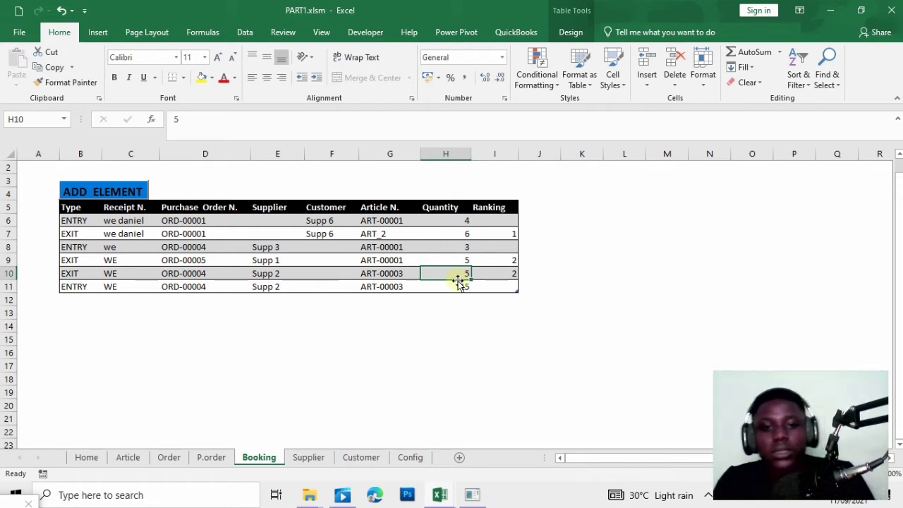
type("7")
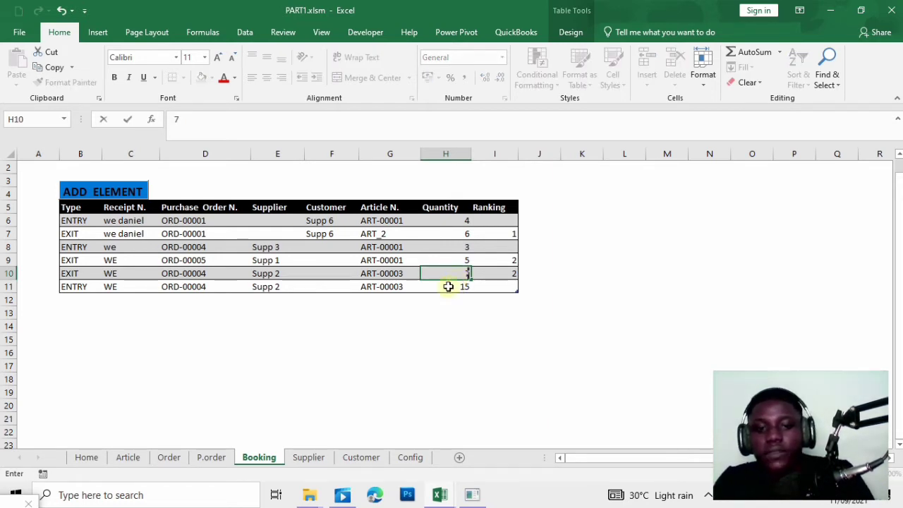
left_click(444, 288)
left_click(362, 331)
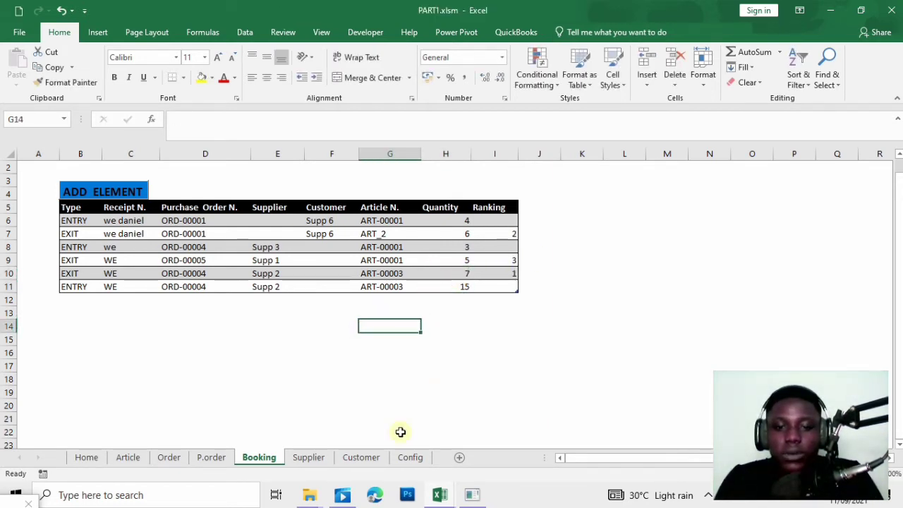
left_click(411, 457)
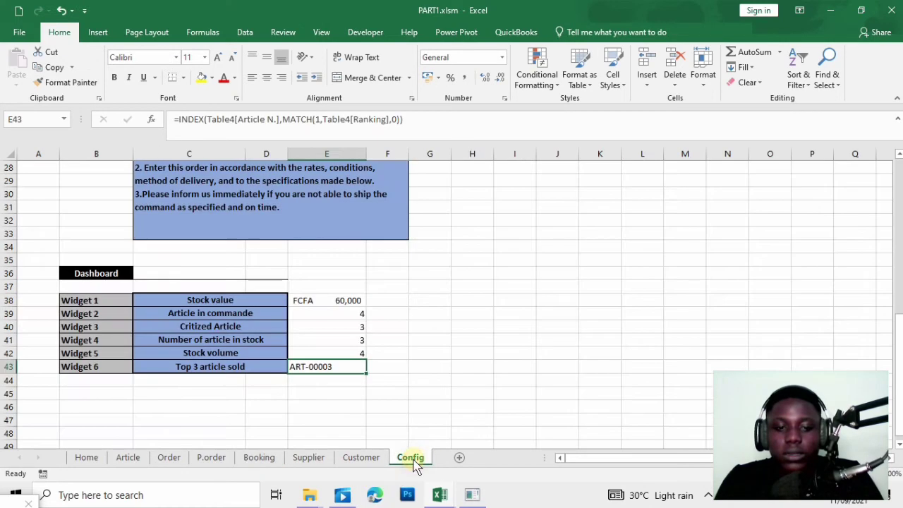
left_click(261, 457)
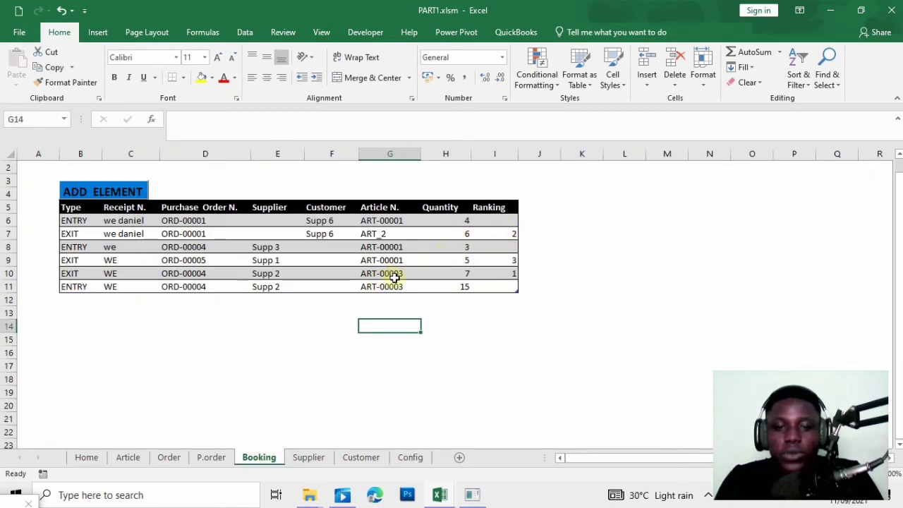
left_click(506, 276)
left_click(459, 296)
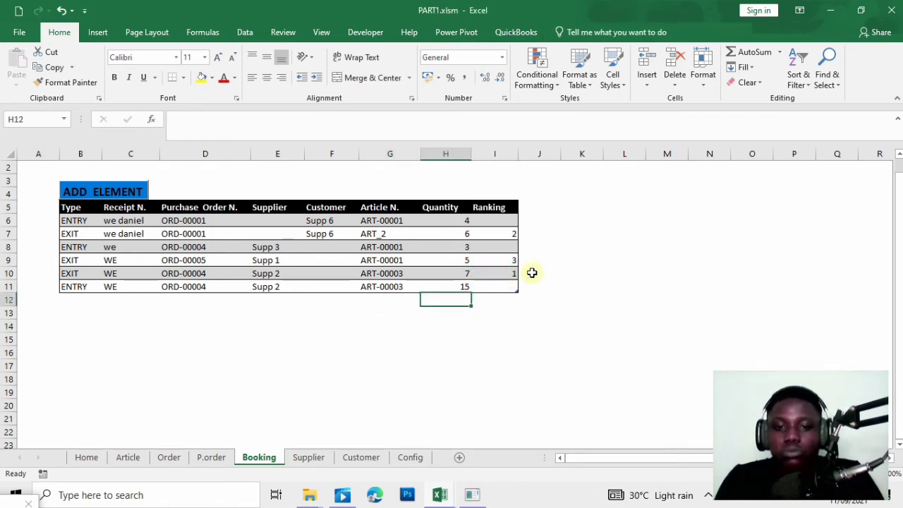
left_click(505, 280)
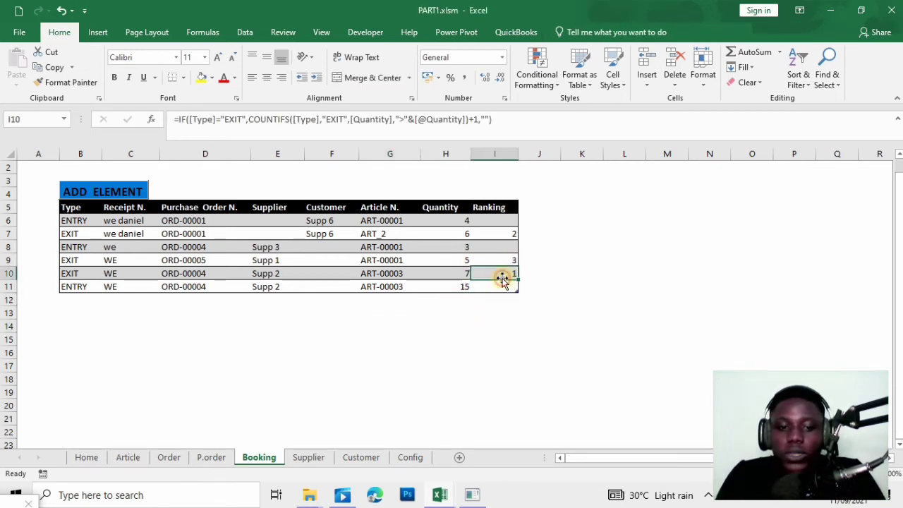
- Wrap the Top 3 article sold formula in cell E43 of the Config sheet in IFERROR, with "" as the fallback value
left_click(412, 457)
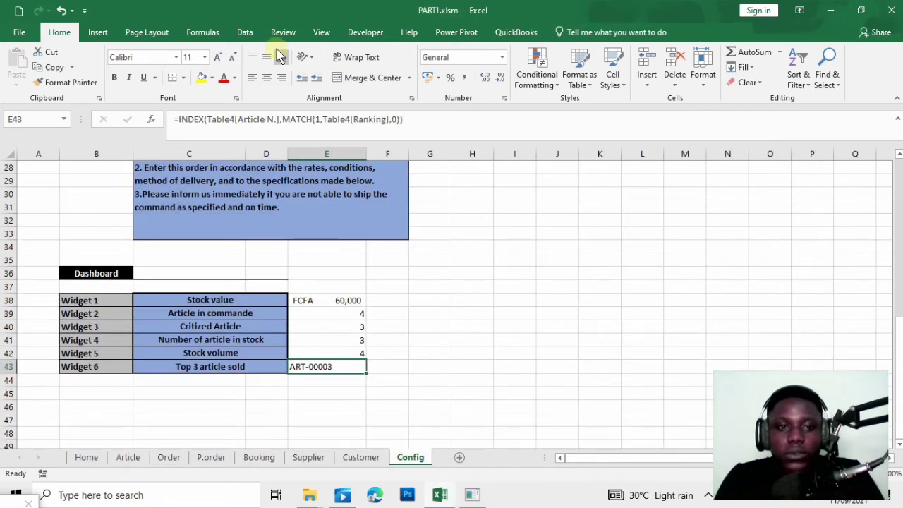
left_click(179, 118)
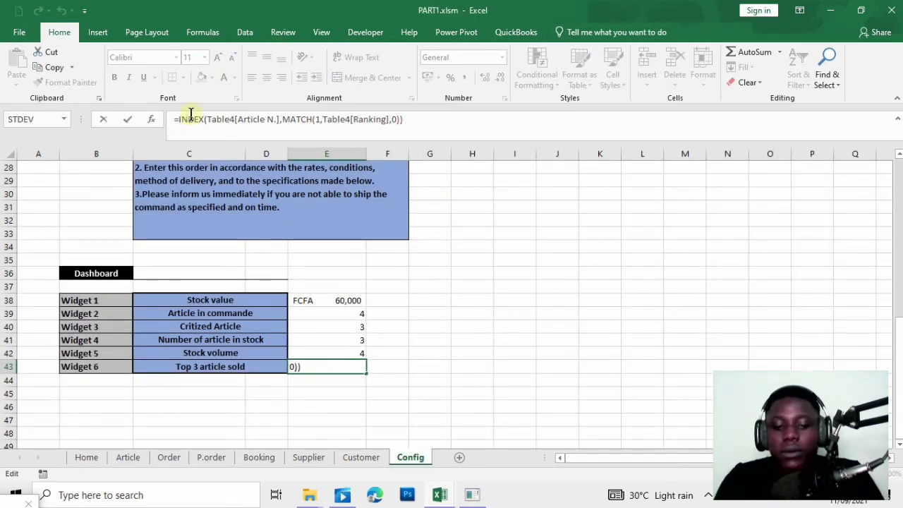
type("IF")
double_click(206, 164)
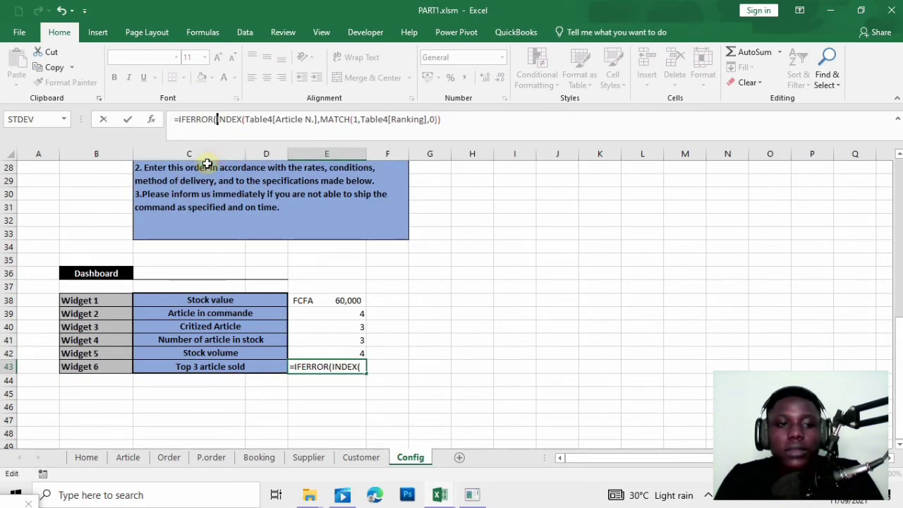
left_click(448, 126)
type(",")
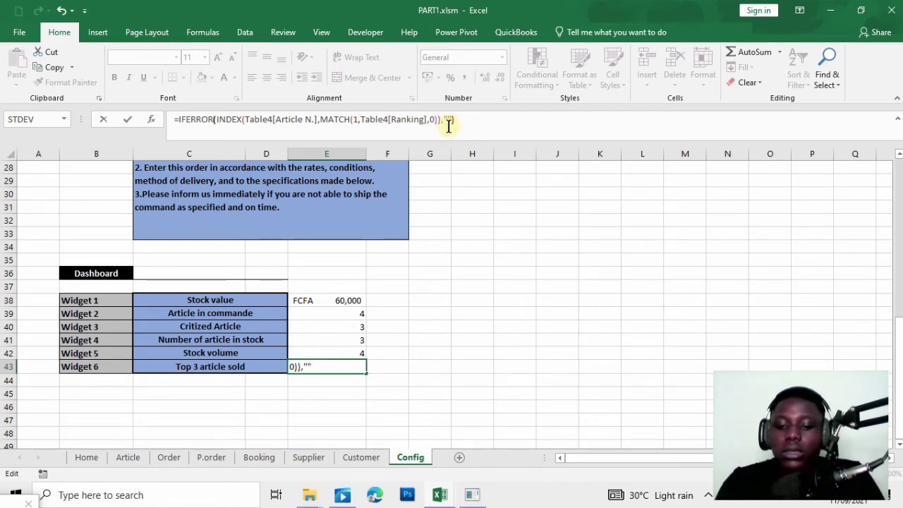
key("Return")
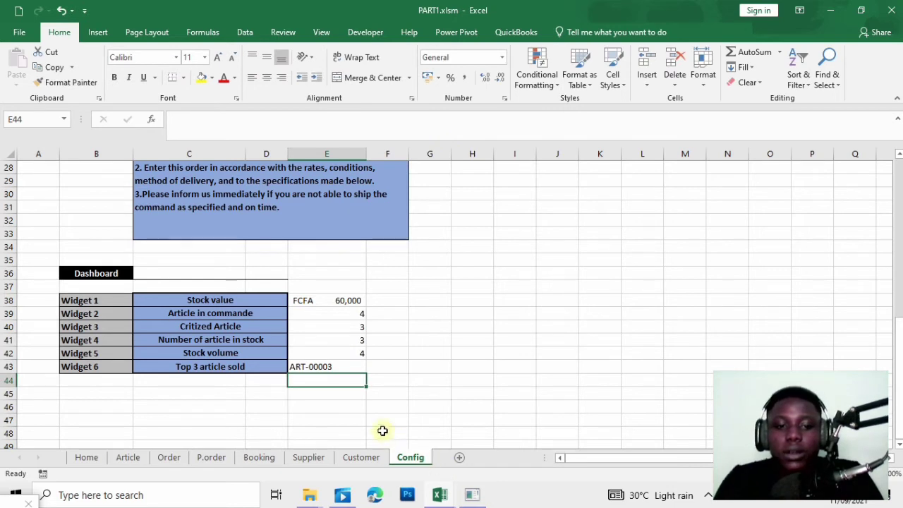
- Fill the Widget 6 formula from E43 across to G43
left_click(330, 366)
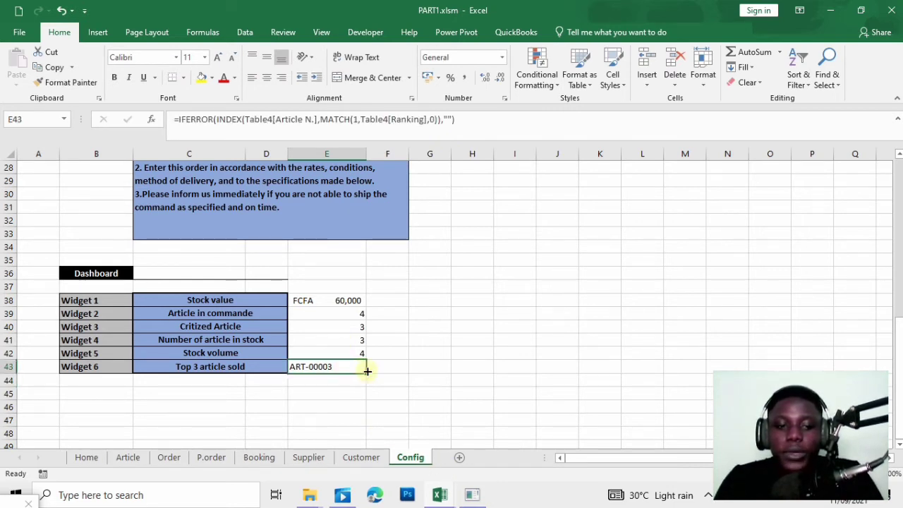
left_click_drag(367, 376, 458, 373)
left_click(429, 315)
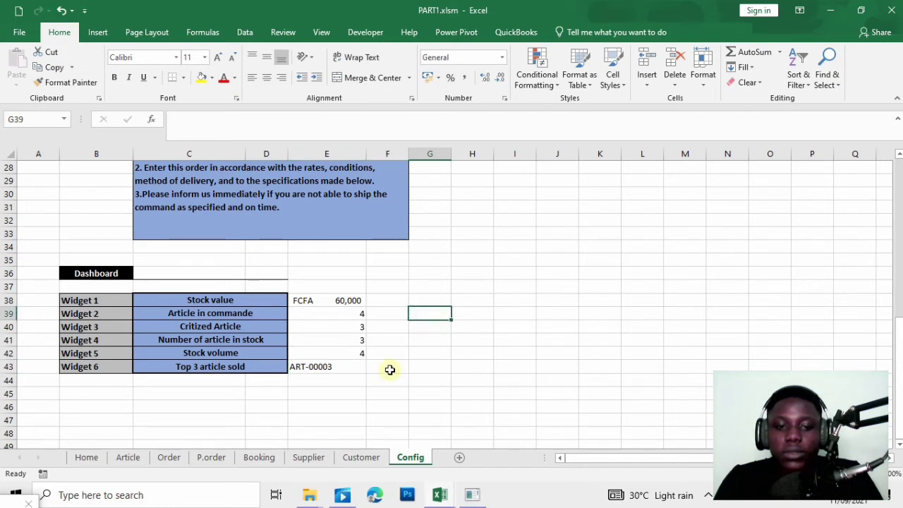
- Set the MATCH lookup value in F43's formula to 2 and enter it as an array formula
left_click(389, 367)
left_click(353, 119)
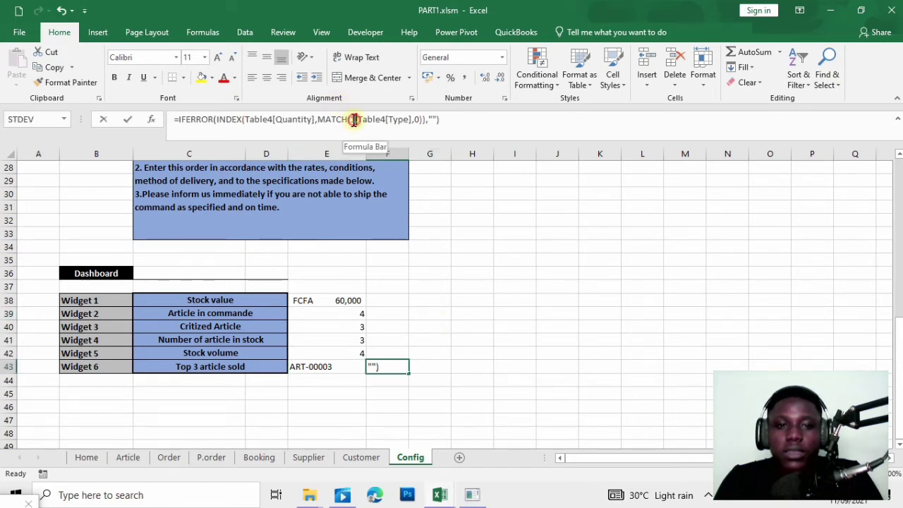
type("2")
key("Return")
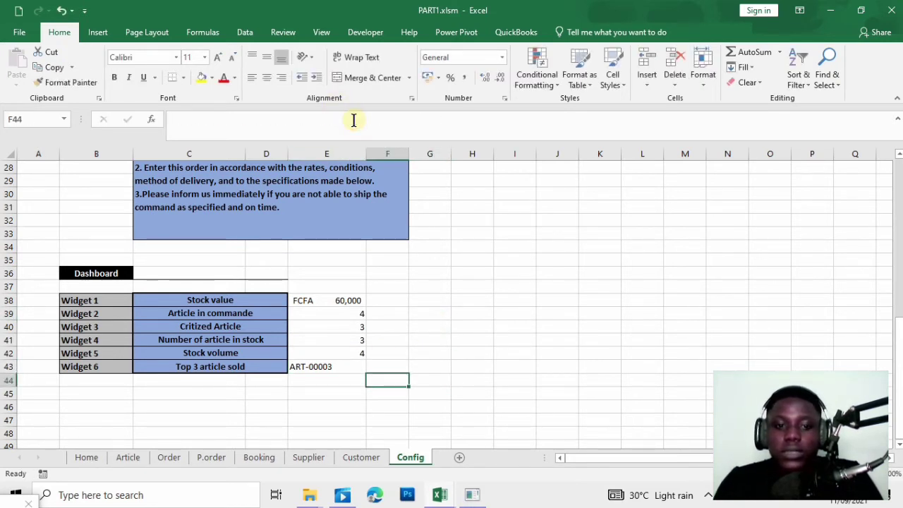
left_click(378, 363)
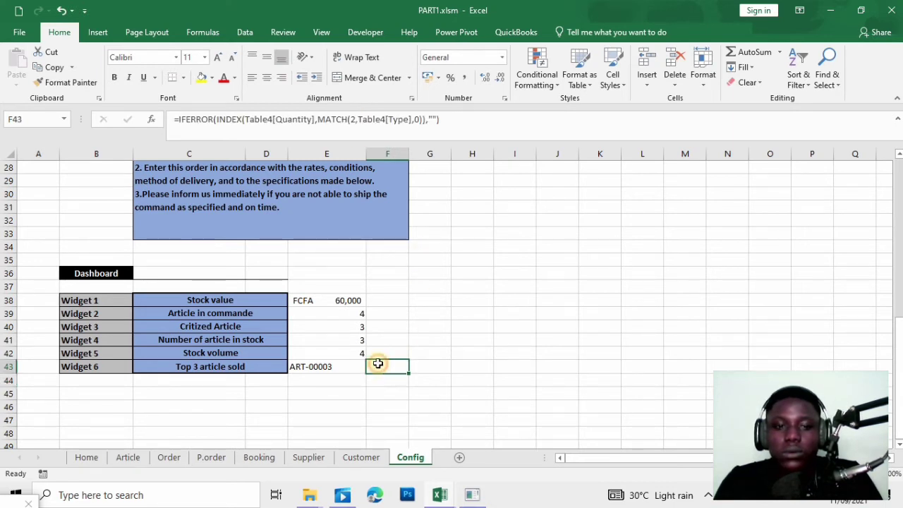
left_click(432, 128)
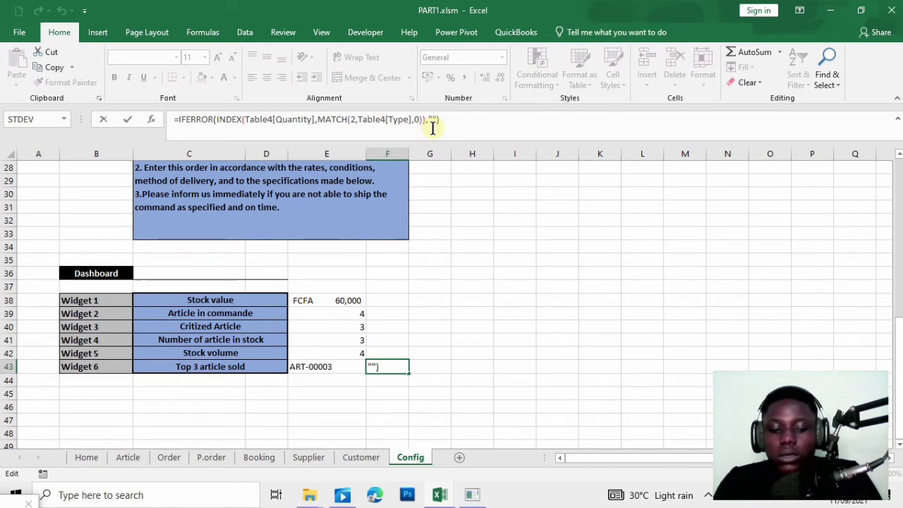
key("ctrl+shift+Return")
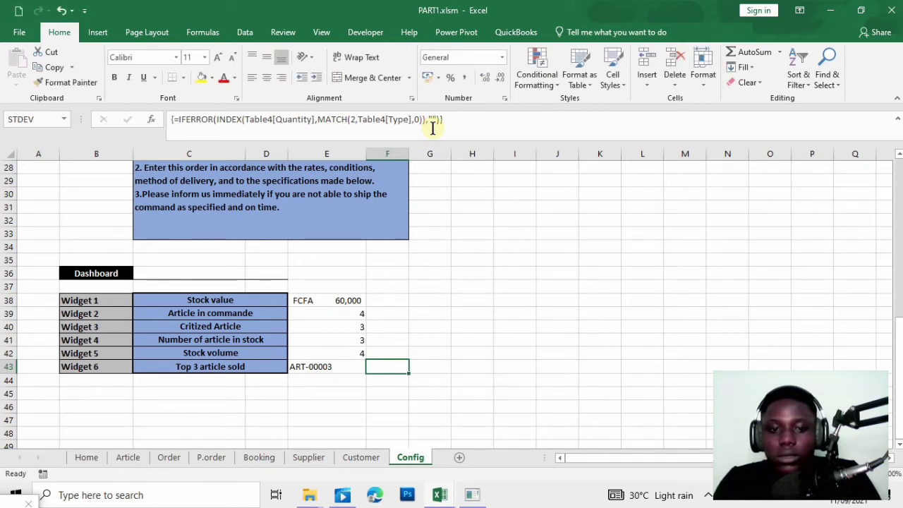
- Set the MATCH lookup value in G43's formula to 3
left_click(434, 366)
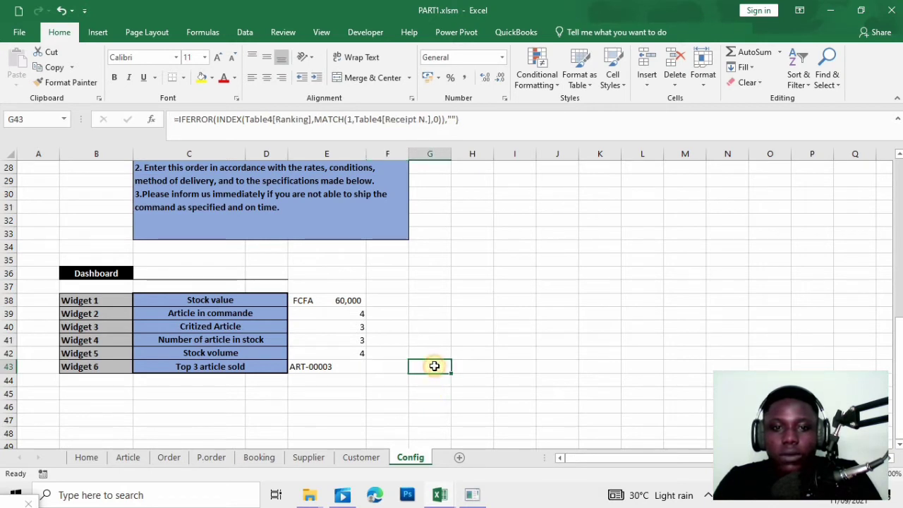
left_click(351, 120)
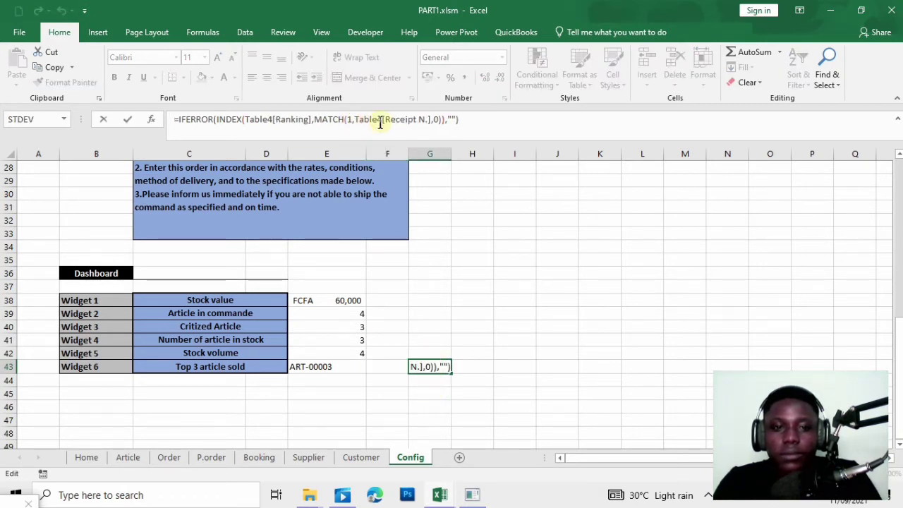
key("Delete")
type("3")
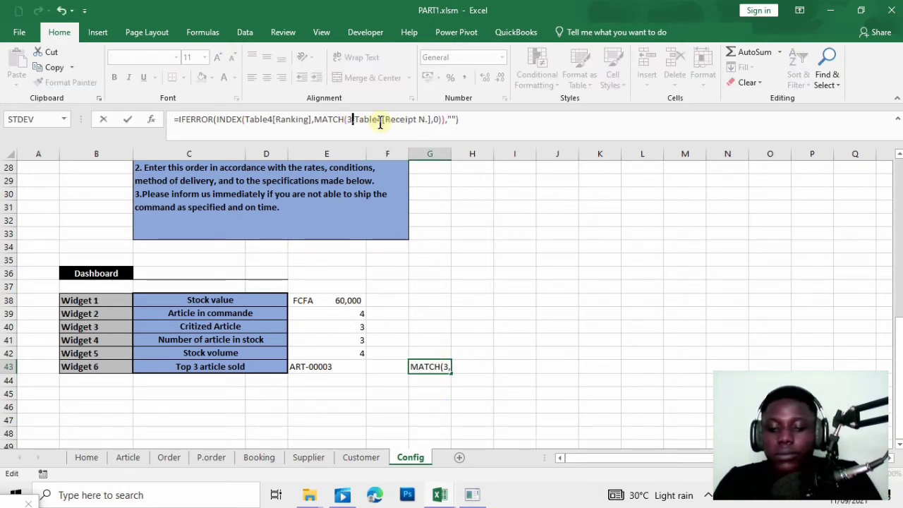
key("Return")
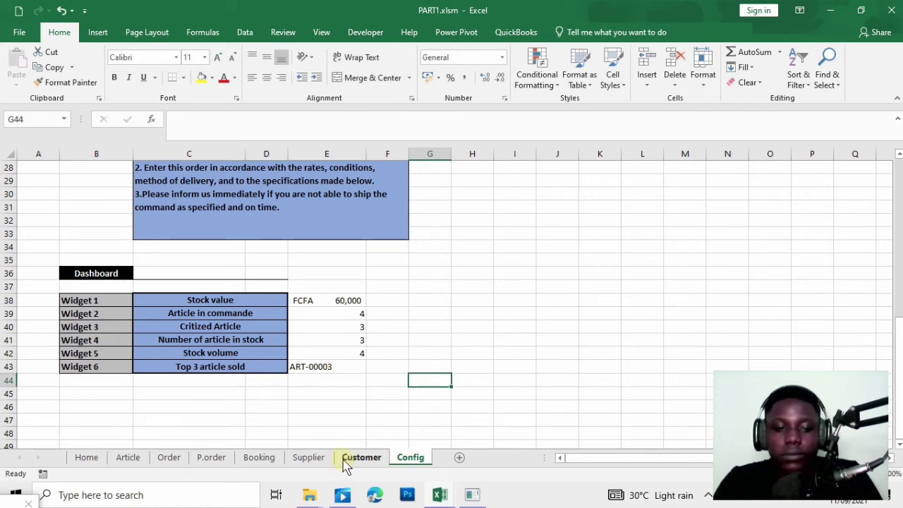
- Examine the Ranking column in the Booking table and compare the Widget 6 formulas in E43, F43 and G43 on the Config sheet
left_click(348, 460)
left_click(258, 458)
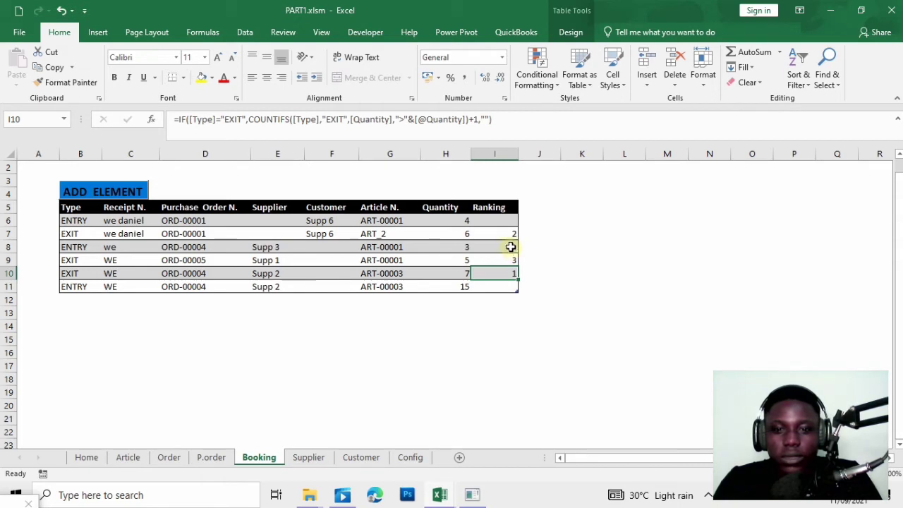
left_click_drag(510, 224, 509, 285)
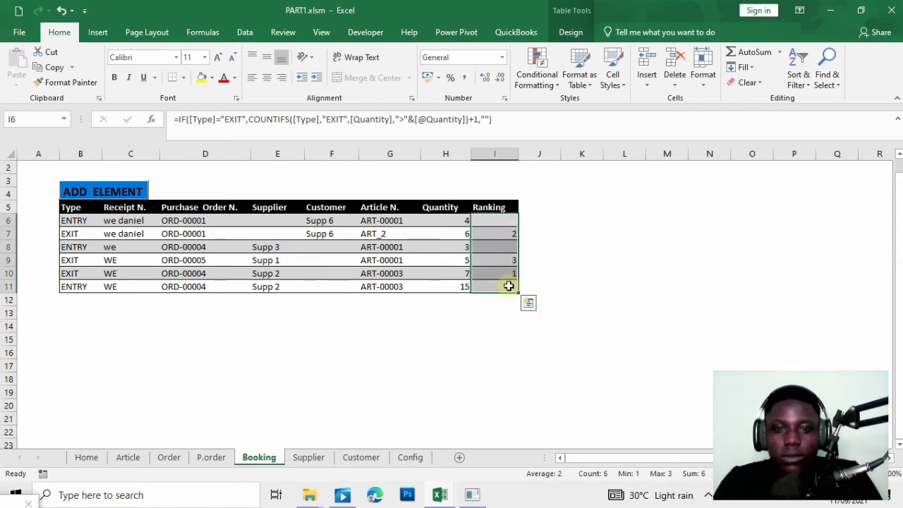
left_click(411, 457)
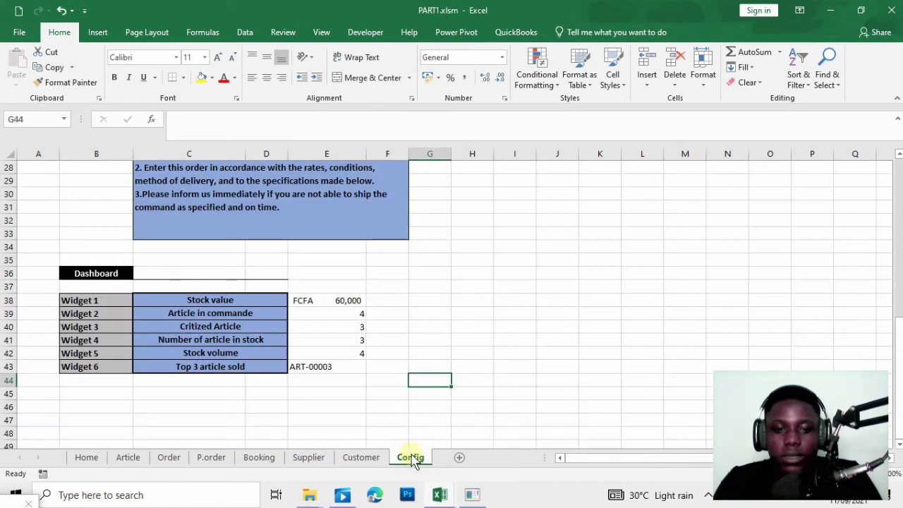
left_click(372, 365)
left_click(352, 368)
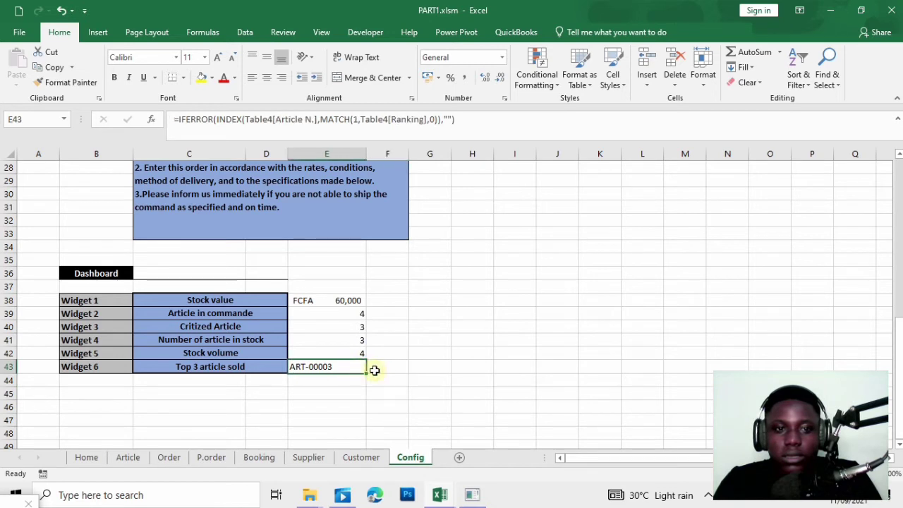
left_click(374, 370)
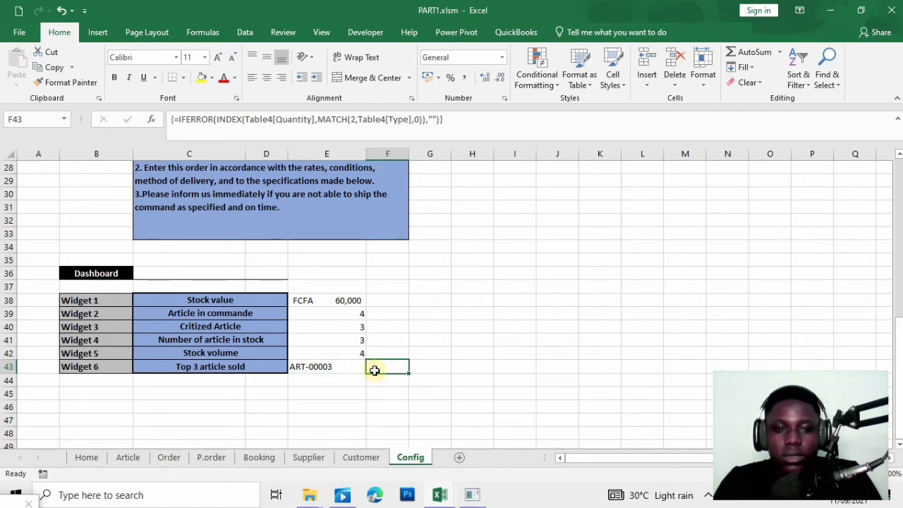
left_click(353, 367)
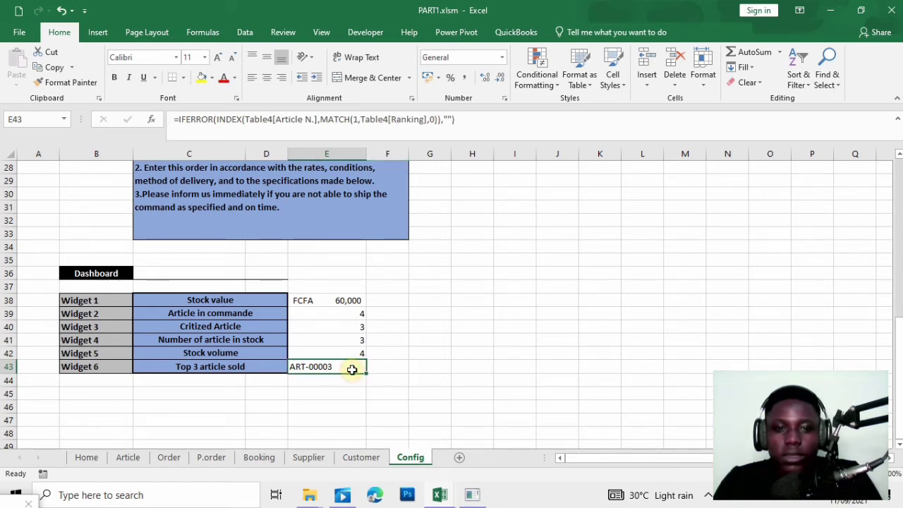
left_click(383, 370)
left_click(355, 368)
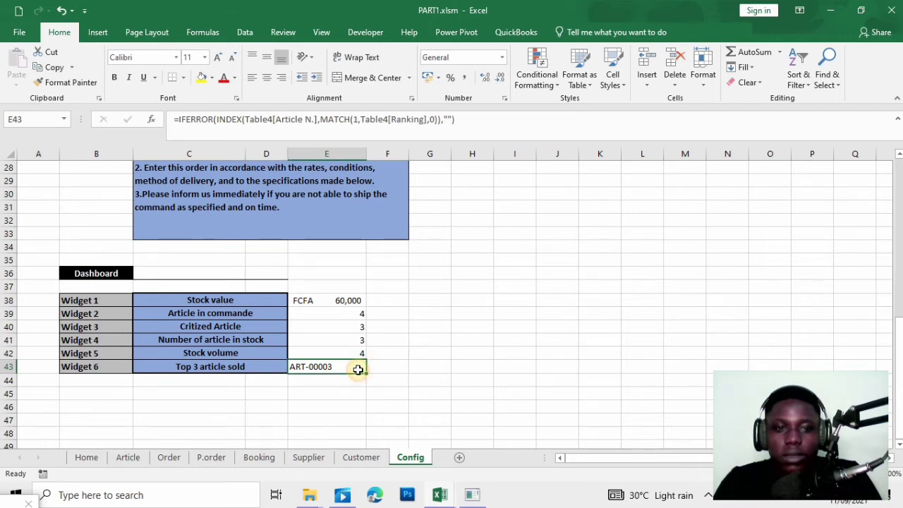
left_click(395, 370)
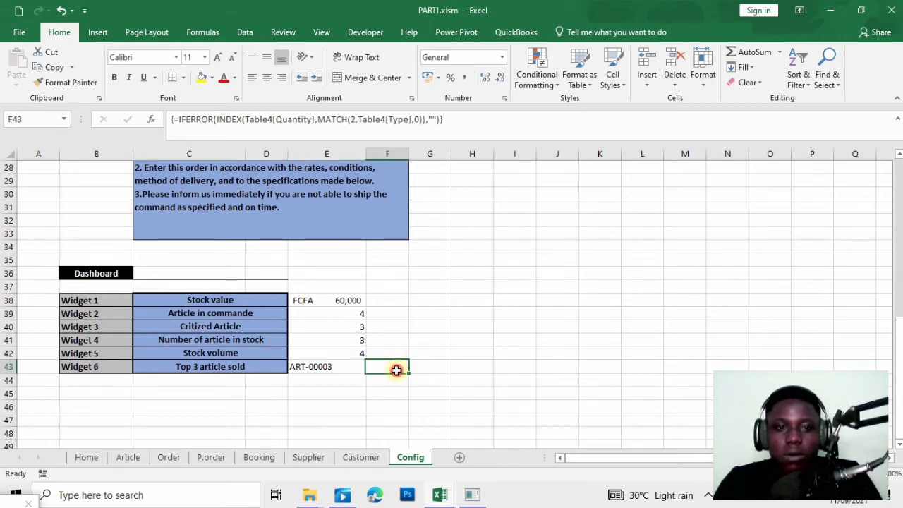
left_click(348, 368)
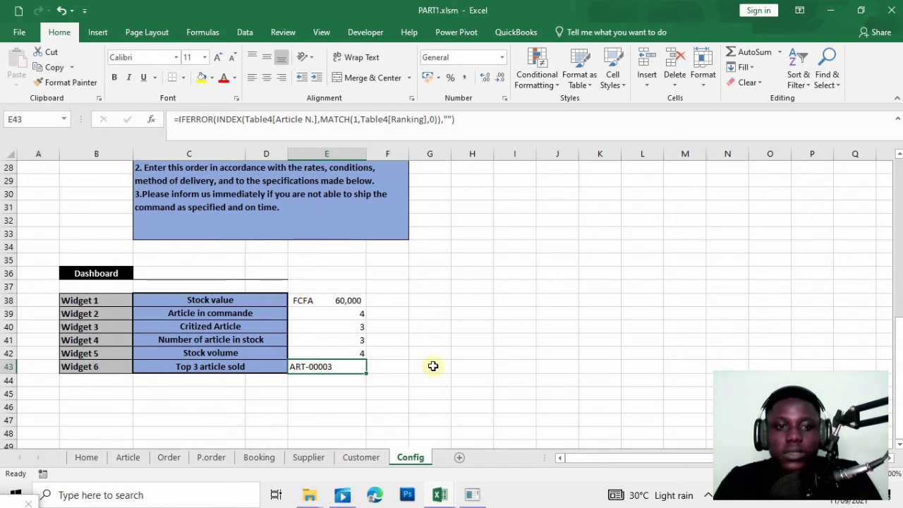
left_click(432, 366)
left_click(402, 362)
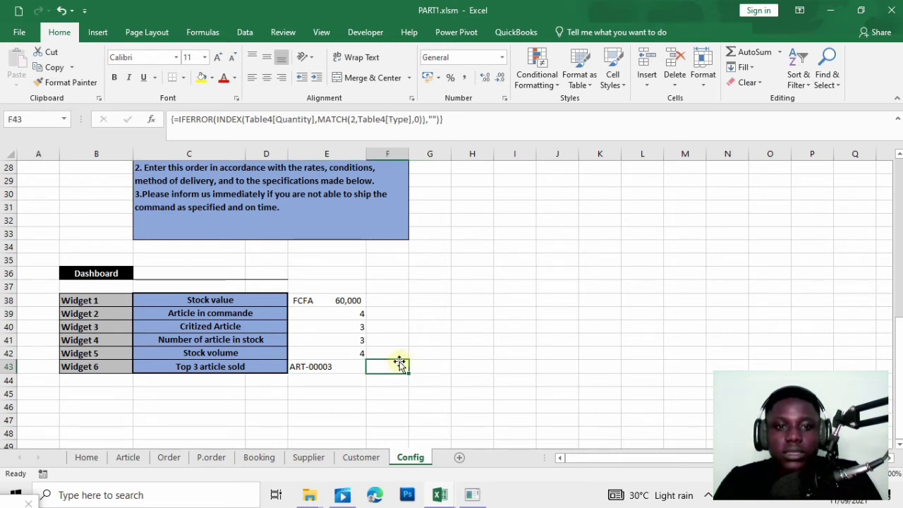
left_click(435, 363)
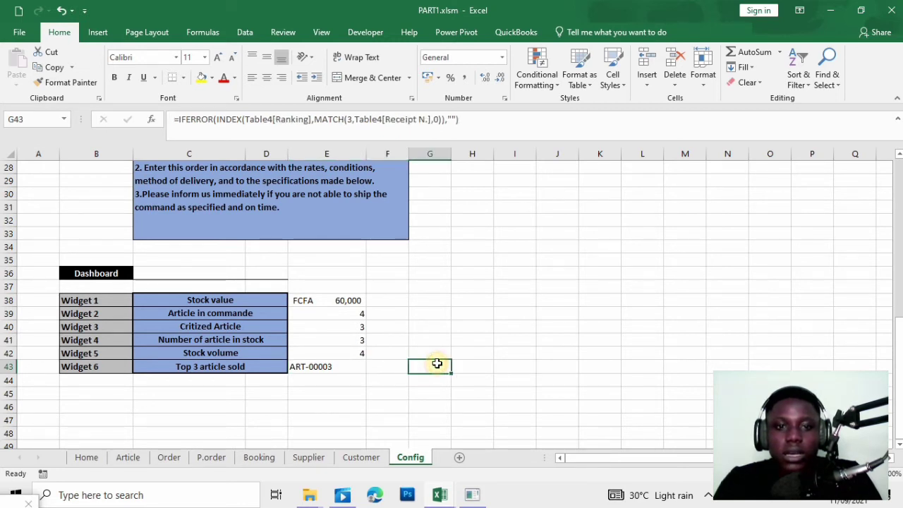
- Refill the IFERROR formula from E43 across F43 and G43
left_click(336, 367)
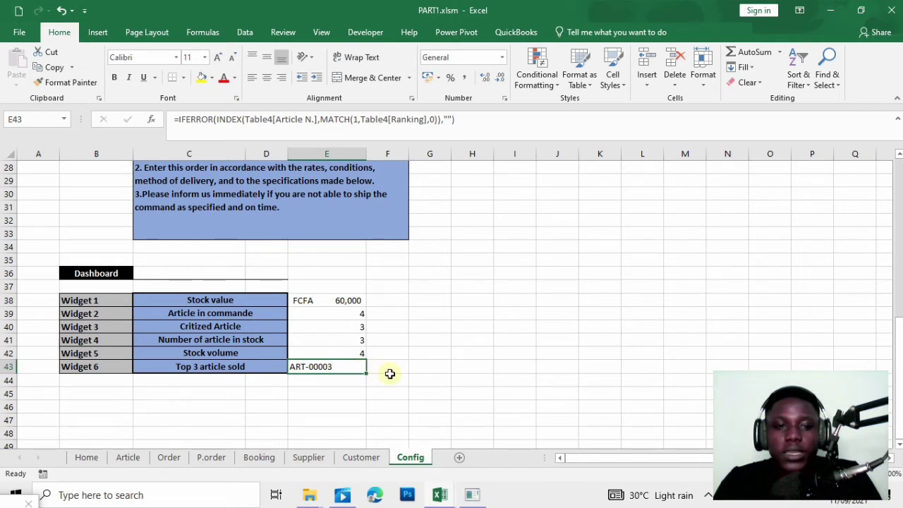
left_click_drag(364, 372, 455, 372)
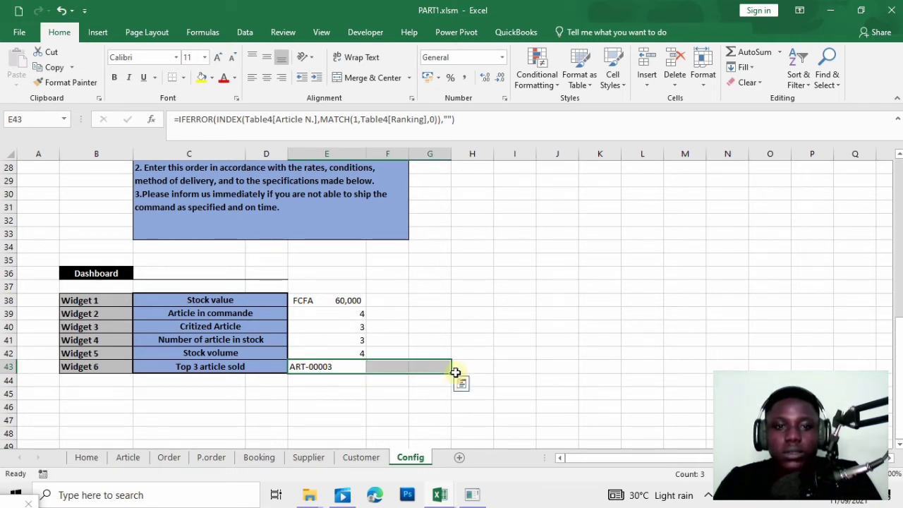
- Copy the Top 3 article sold formula from E43 and paste it into F43, replacing the filled formula
left_click(329, 364)
key("ctrl+c")
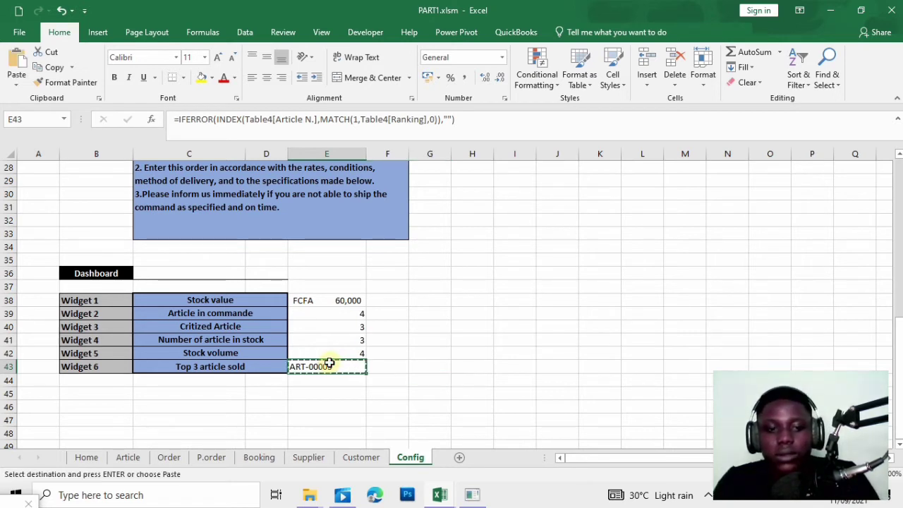
left_click(378, 365)
key("ctrl+v")
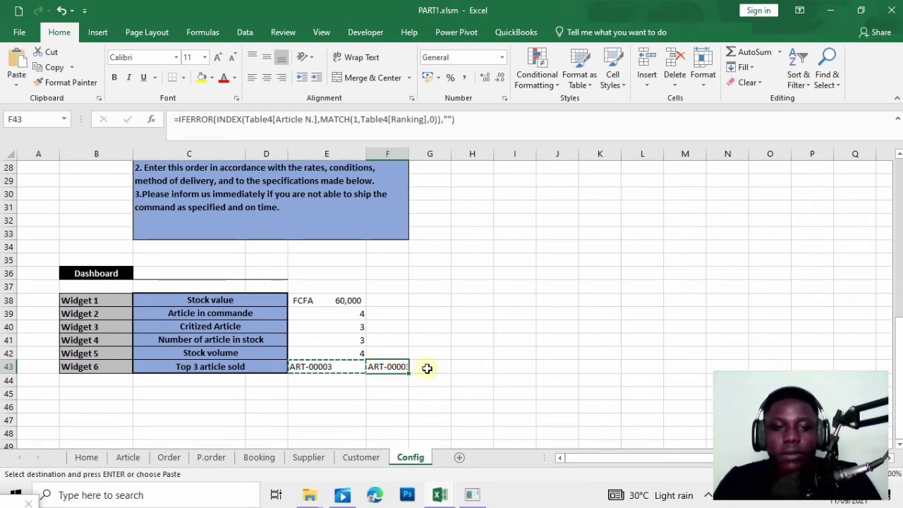
- Copy the Top 3 article sold formula from F43 and paste it into G43, replacing the existing formula
left_click(323, 372)
left_click(387, 367)
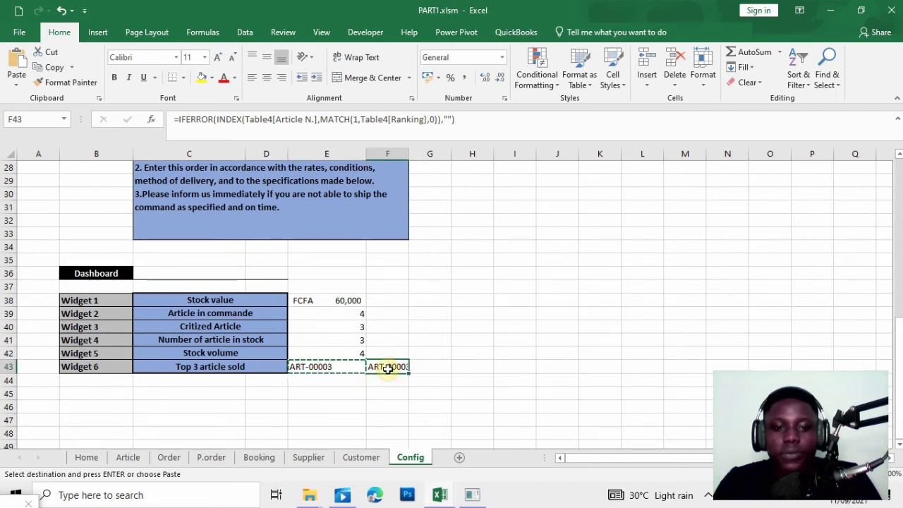
key("ctrl+c")
left_click(423, 367)
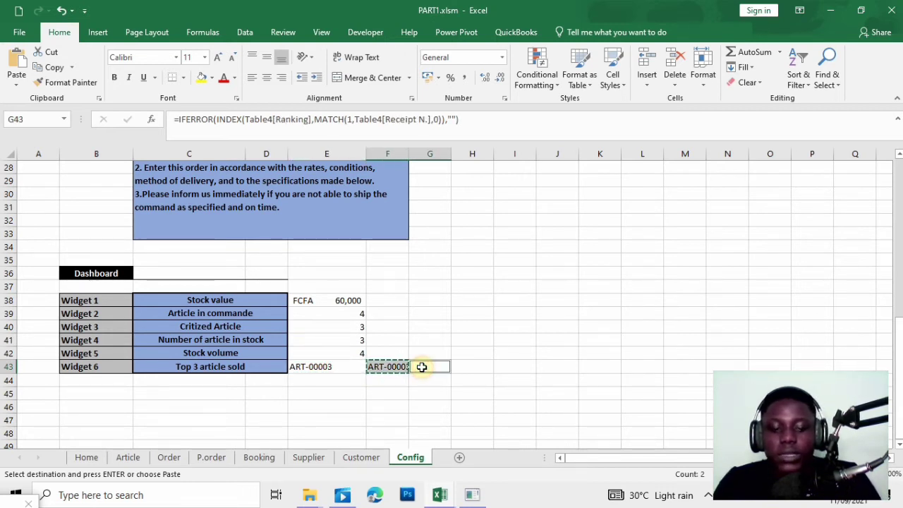
key("ctrl+v")
left_click(484, 327)
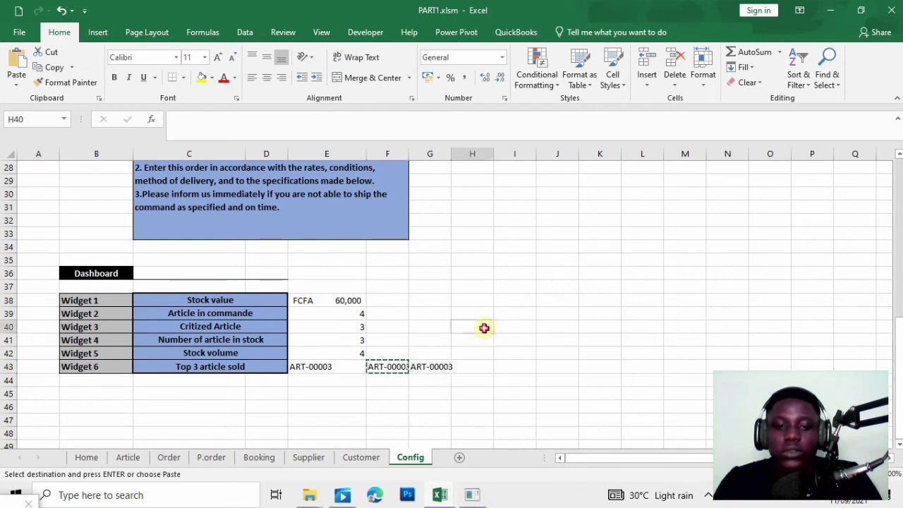
- Set the MATCH lookup value in F43's formula to 2
left_click(392, 366)
left_click(358, 116)
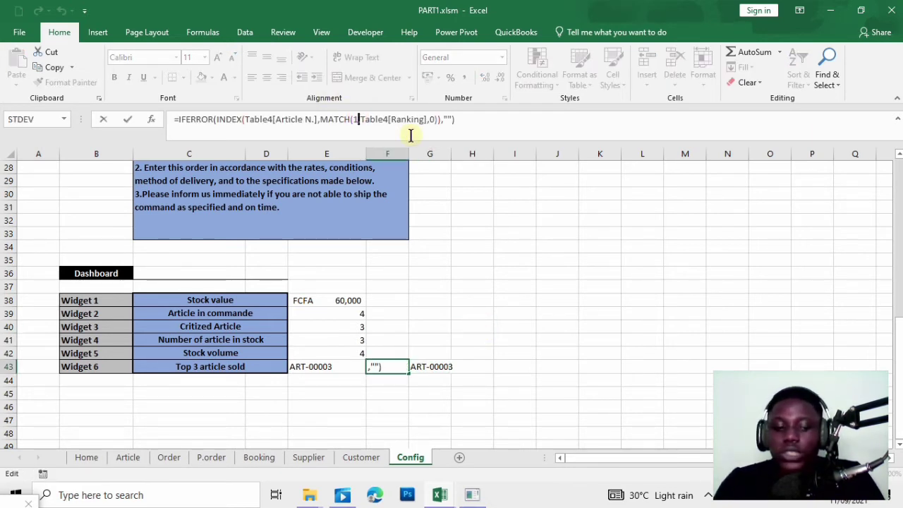
key("BackSpace")
type("2")
key("Return")
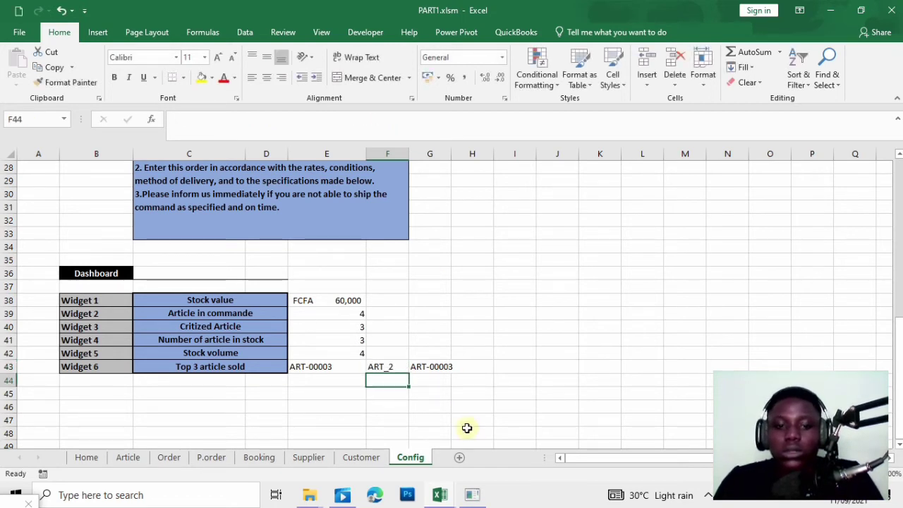
- Change the MATCH lookup value in G43's pasted formula to 3
left_click(430, 366)
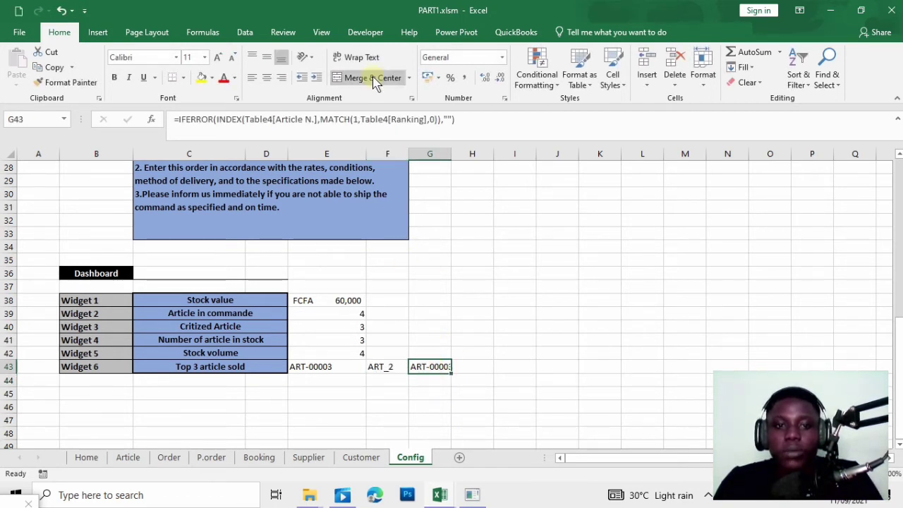
left_click(356, 121)
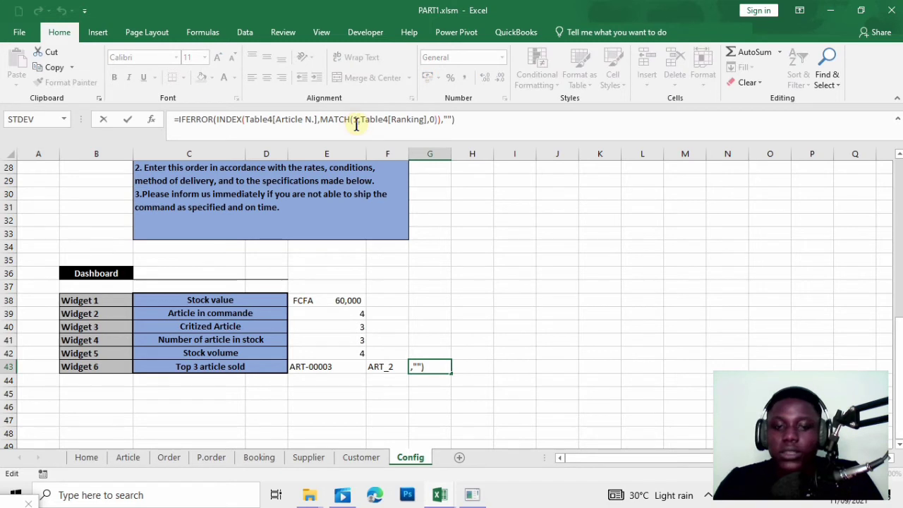
key("BackSpace")
type("3")
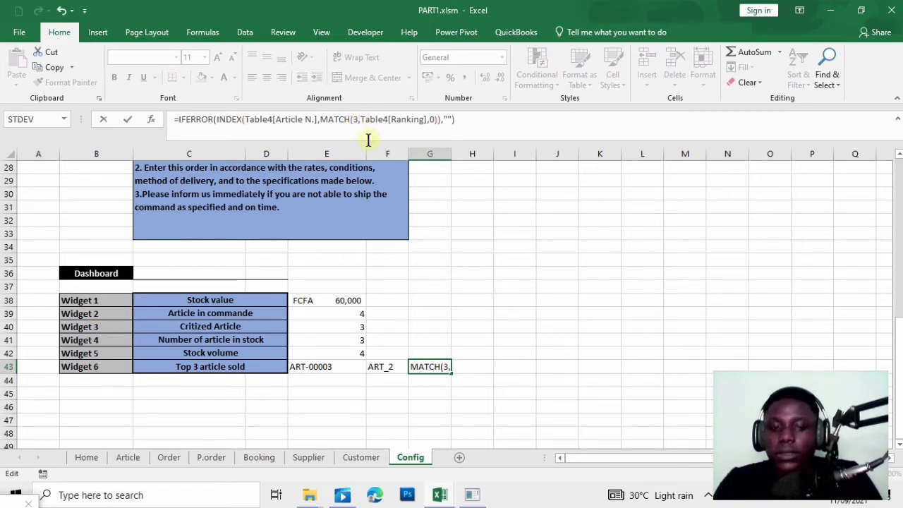
key("Return")
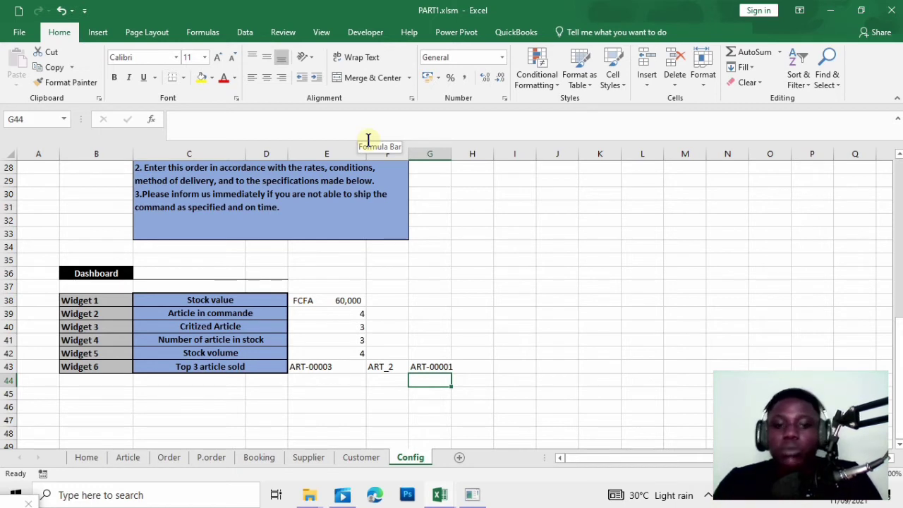
- Compare the Widget 6 formulas in E43 and F43 with the Ranking column in the Booking table
left_click(350, 361)
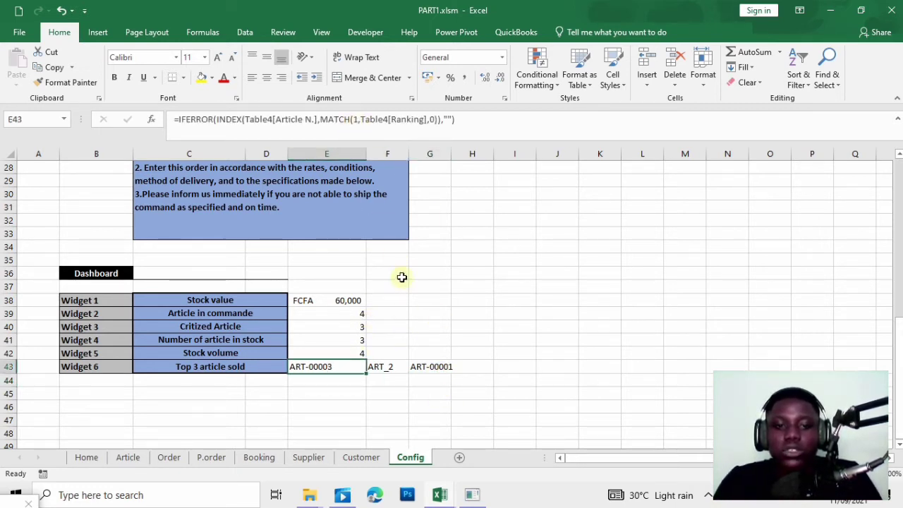
left_click(387, 367)
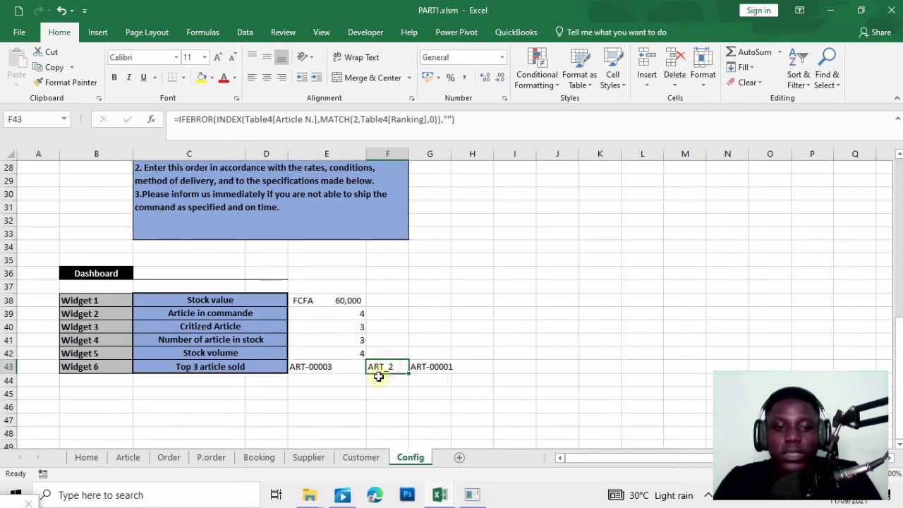
left_click(258, 459)
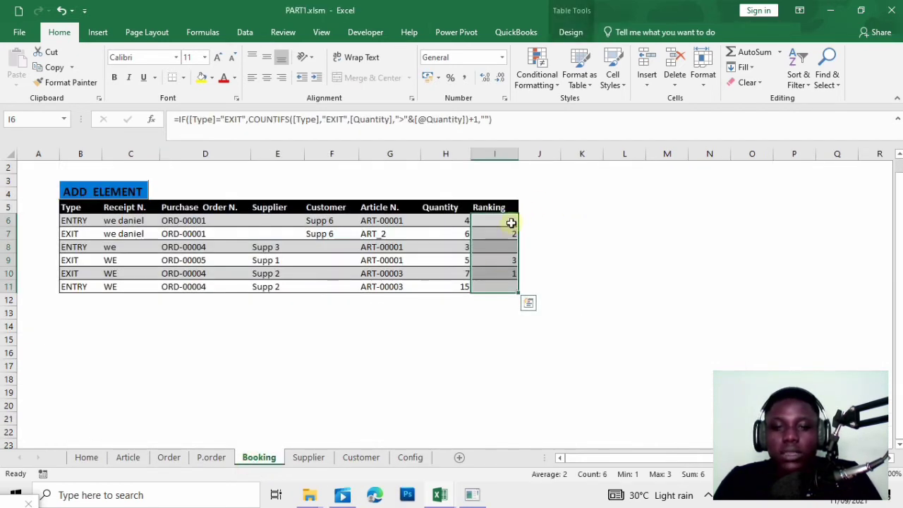
left_click(494, 233)
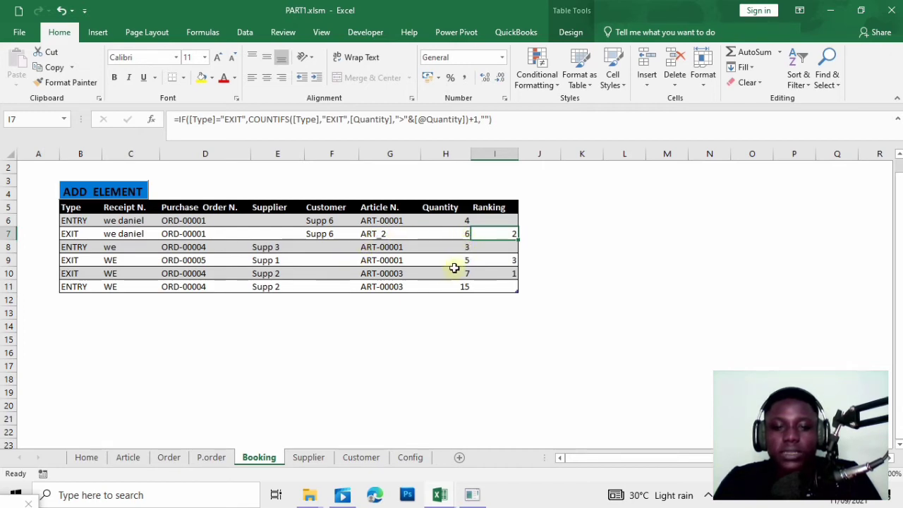
left_click(410, 457)
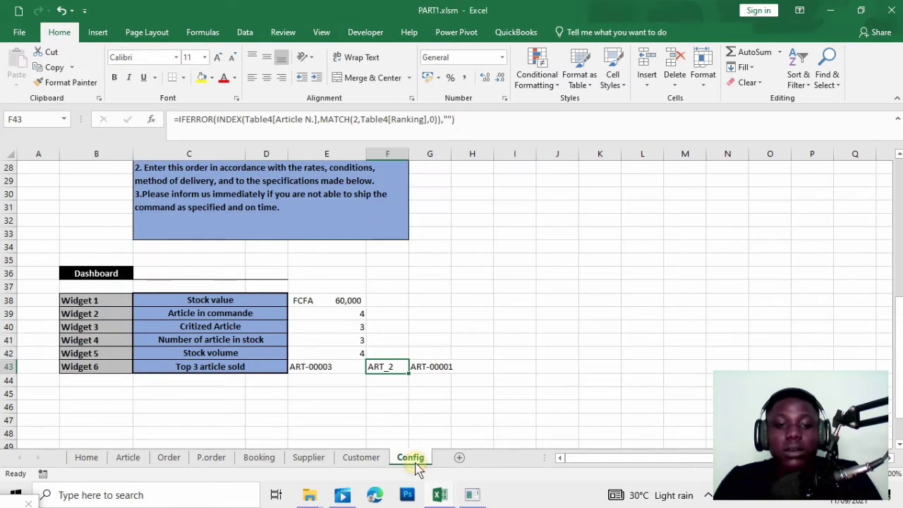
- Widen column G on the Config sheet slightly, and centre column E's contents horizontally and vertically
left_click_drag(451, 149, 455, 151)
left_click(317, 398)
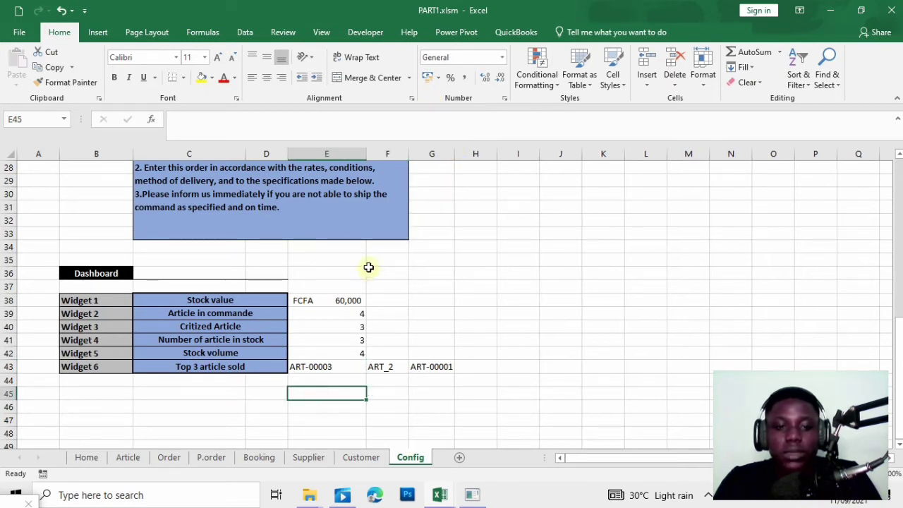
left_click(327, 153)
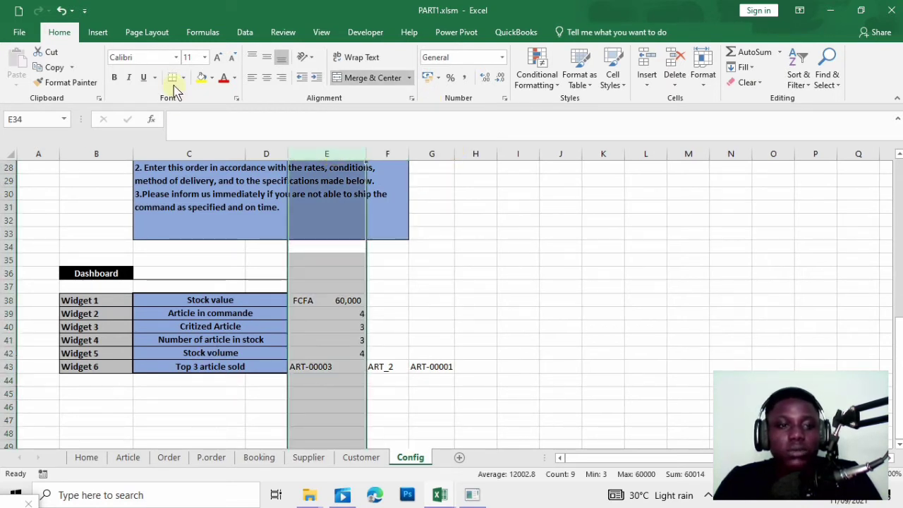
left_click(267, 59)
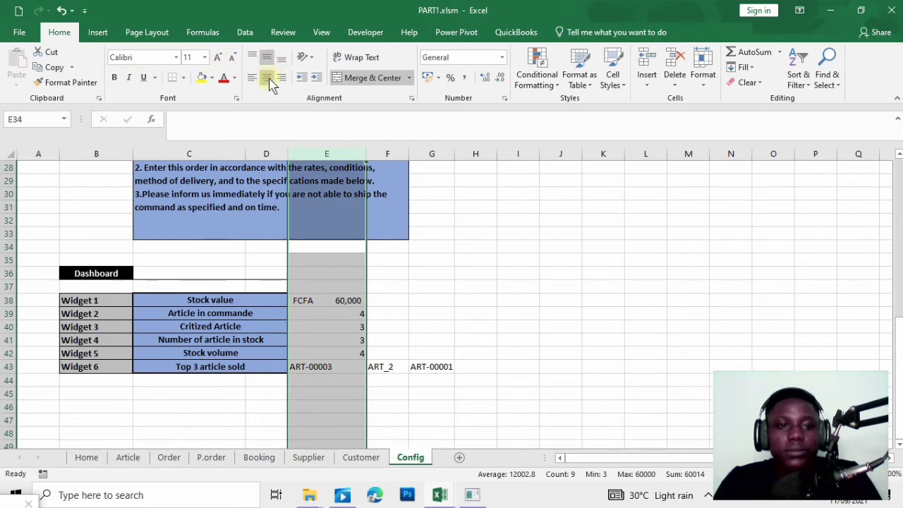
left_click(268, 80)
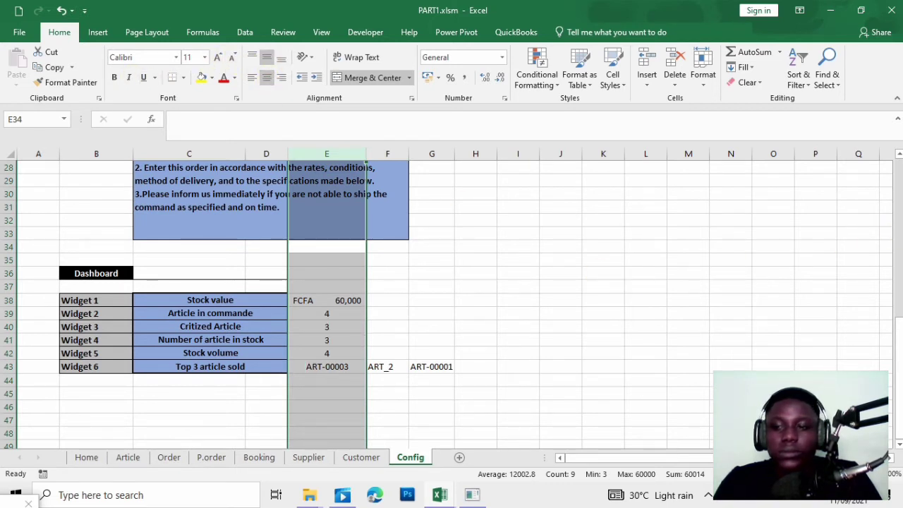
left_click_drag(897, 344, 897, 346)
left_click(574, 357)
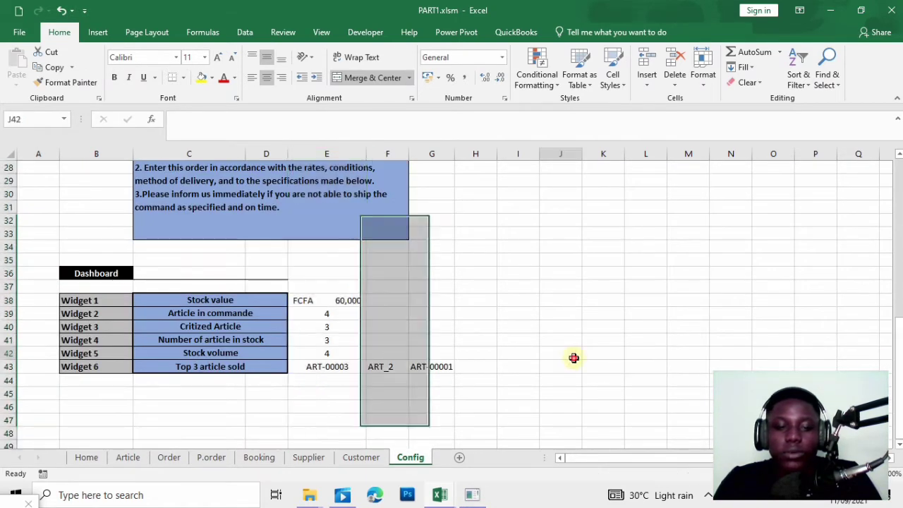
- Try to copy the Stock value label's formatting from C38 onto E38 and undo it
left_click_drag(332, 299, 328, 376)
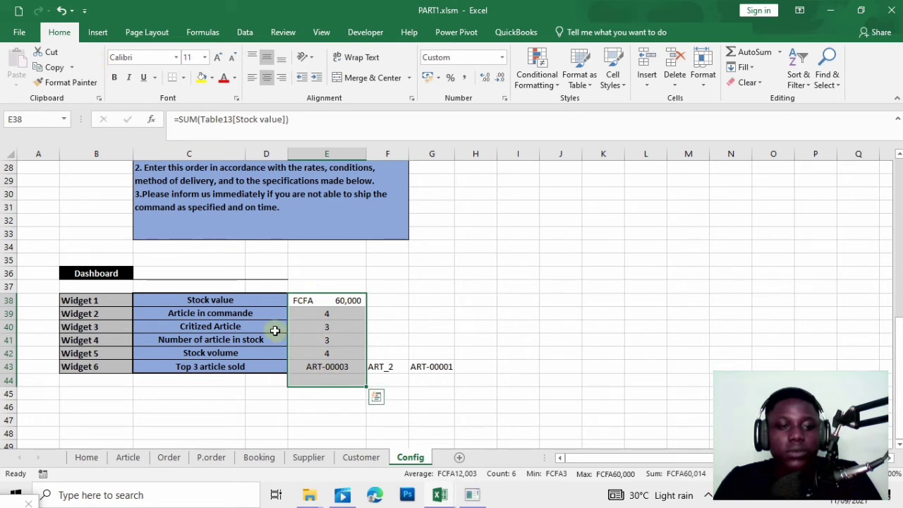
left_click(236, 300)
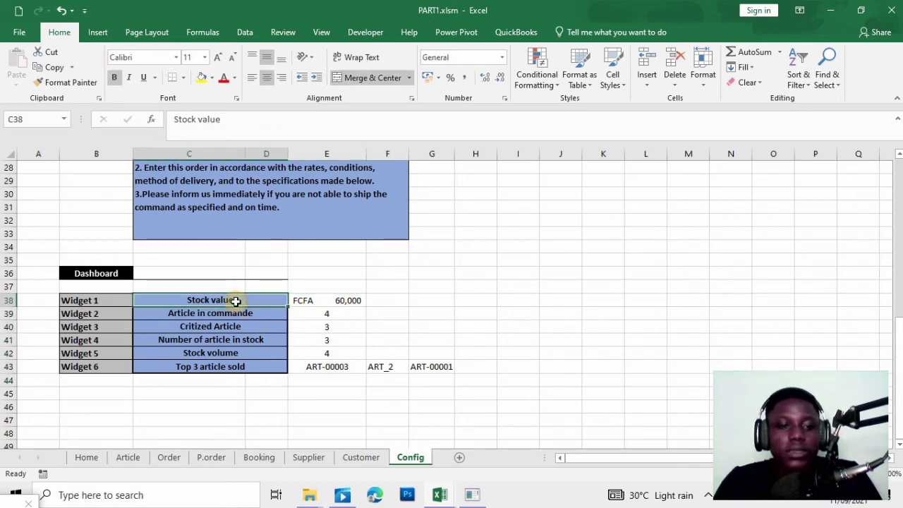
left_click(78, 83)
left_click(337, 300)
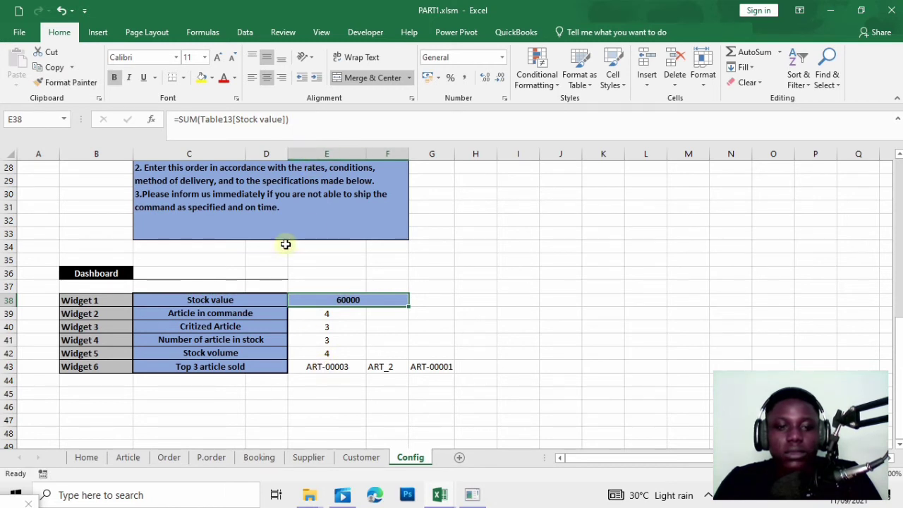
key("ctrl+z")
left_click_drag(342, 300, 329, 326)
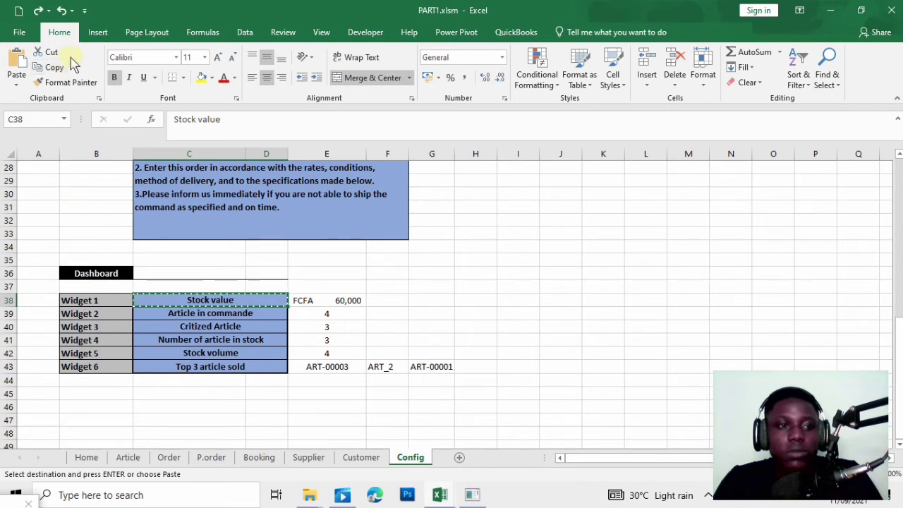
- Copy the formatting of the Stock value label in C38 onto the widget values in E38:E43
left_click(67, 82)
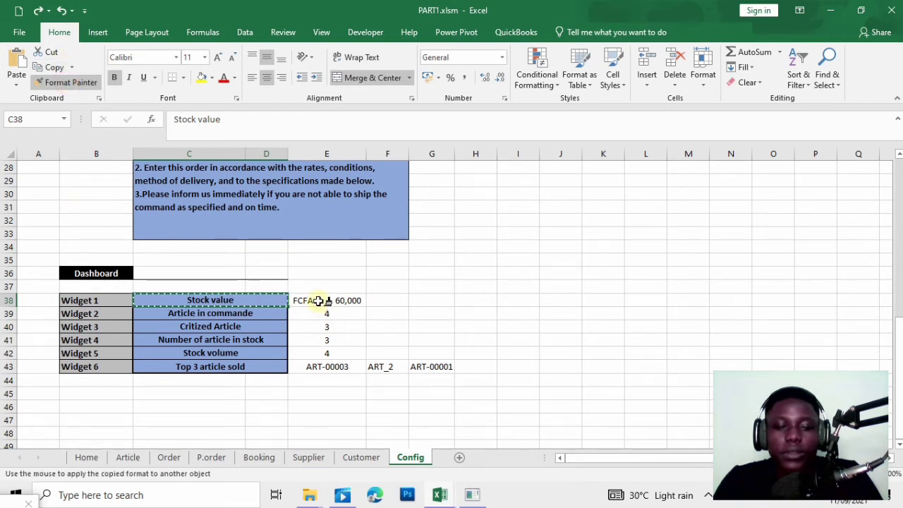
left_click_drag(318, 302, 325, 369)
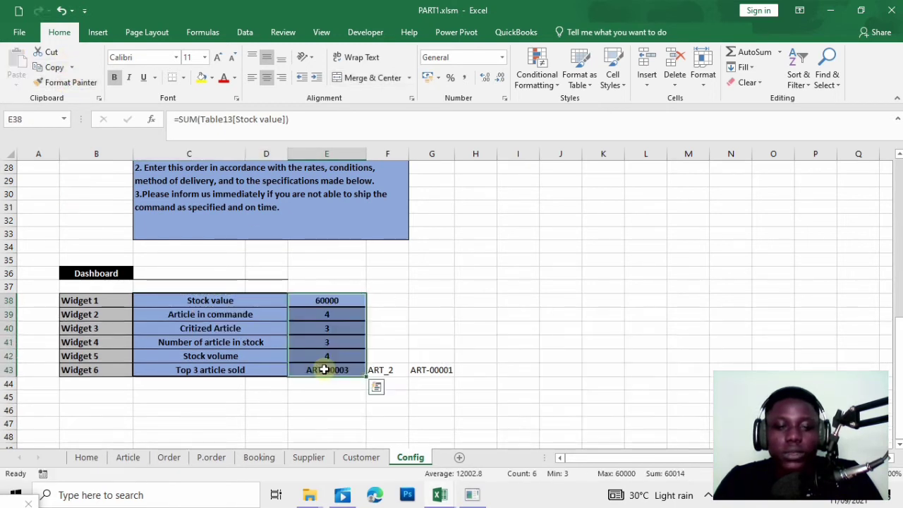
left_click(393, 369)
- Copy E43's formatting across the other Top 3 article sold cells, F43 and G43
left_click(362, 367)
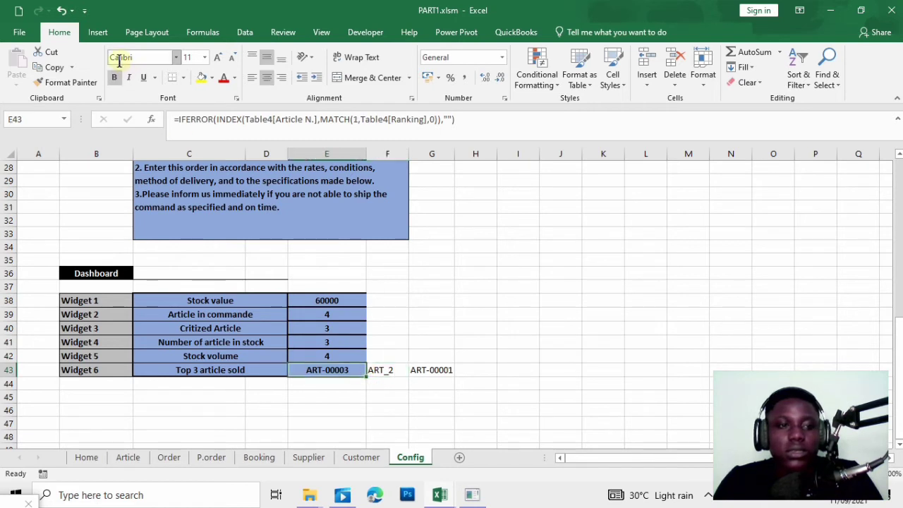
left_click(70, 83)
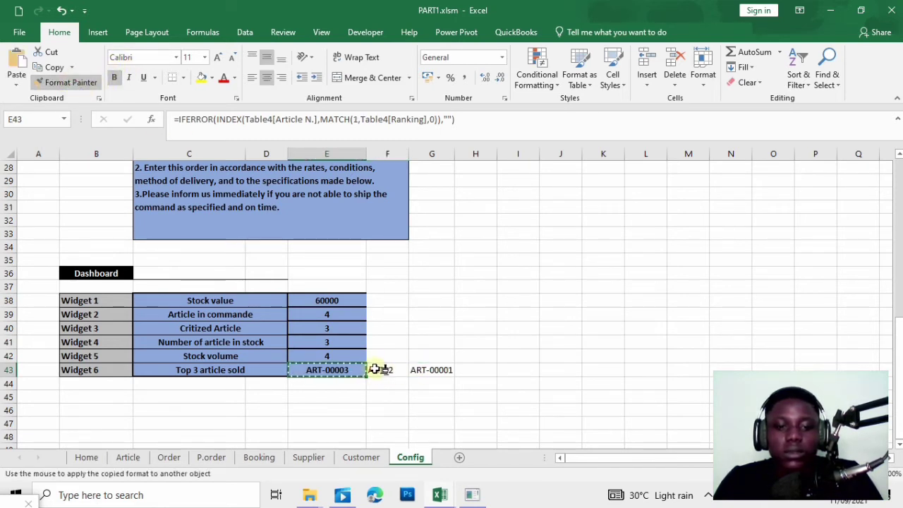
left_click_drag(346, 371, 433, 369)
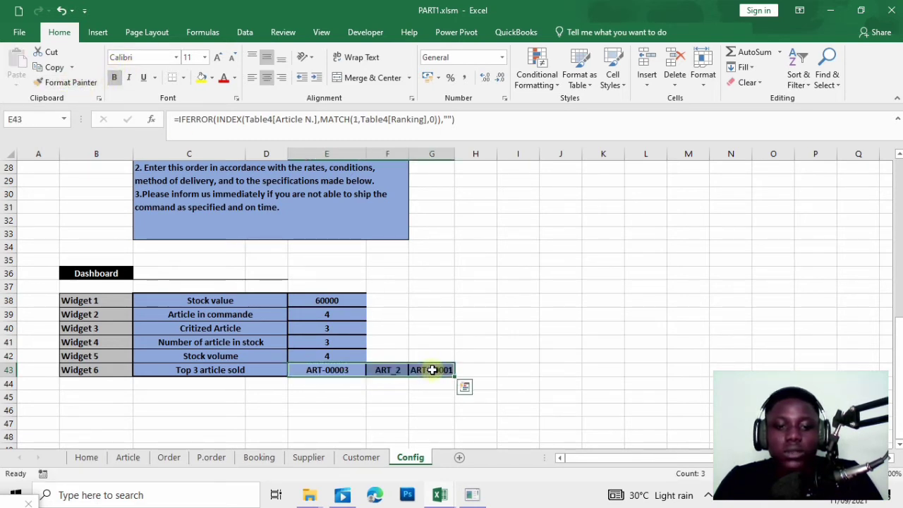
left_click(304, 373)
left_click(345, 419)
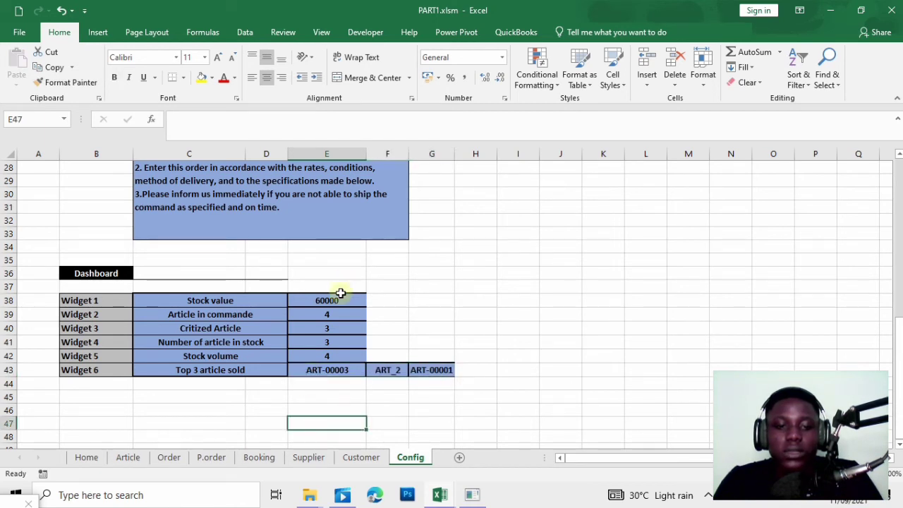
- Apply Thick Outside Borders to the widget values in E38:E43
left_click_drag(341, 293, 348, 371)
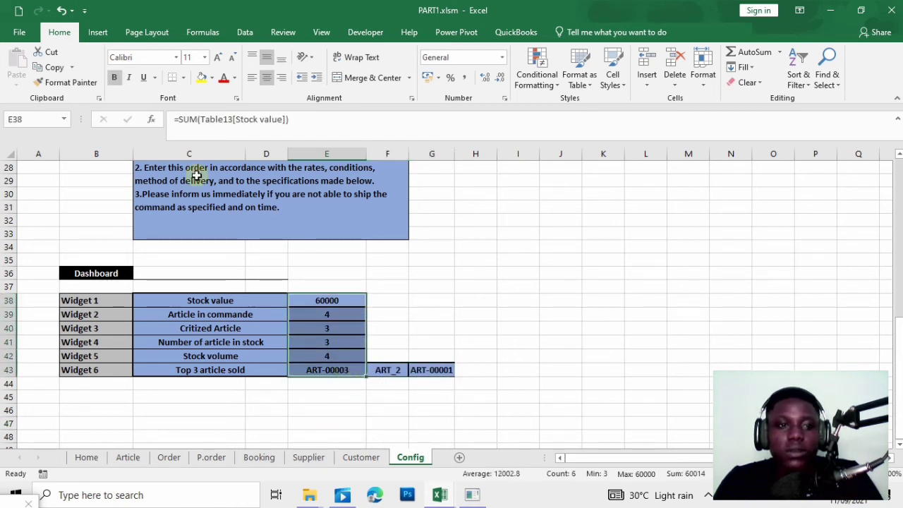
left_click(183, 79)
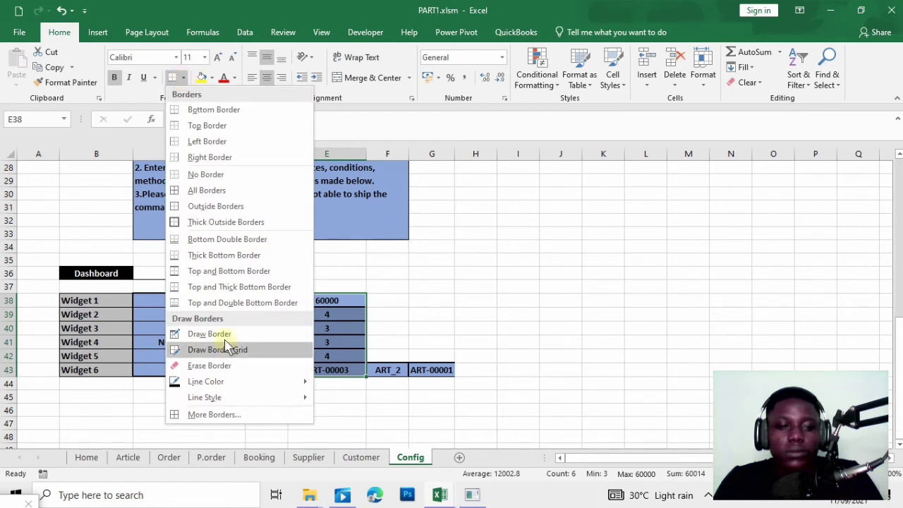
left_click(245, 222)
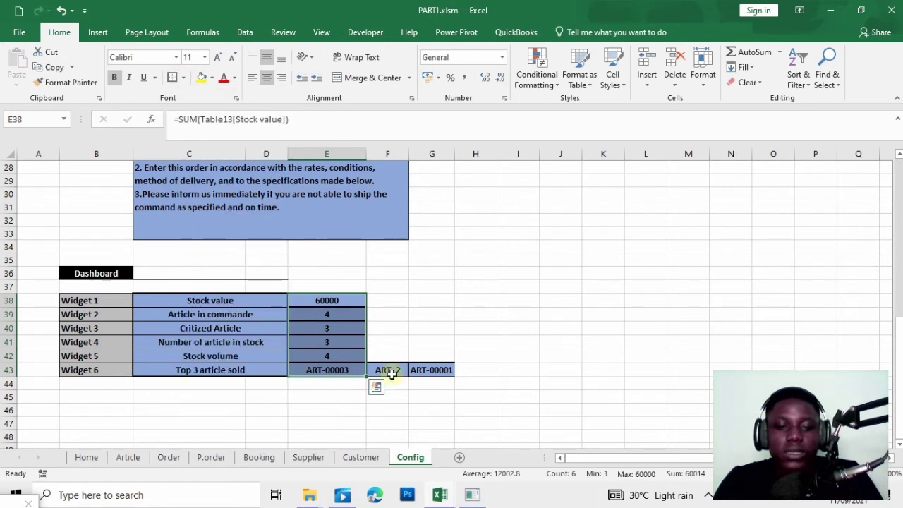
- Apply Thick Outside Borders around the Top 3 article sold cells E43:G43
left_click(389, 376)
double_click(362, 376)
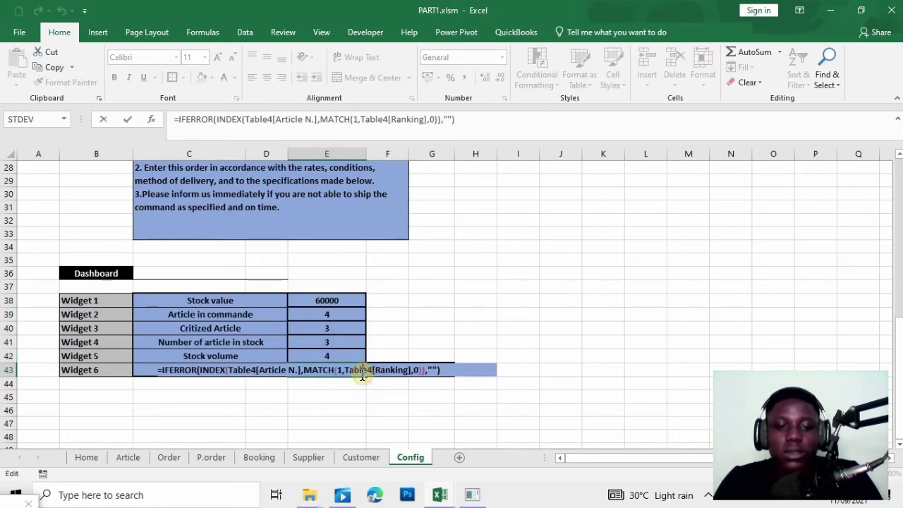
left_click(434, 435)
left_click_drag(343, 369, 440, 369)
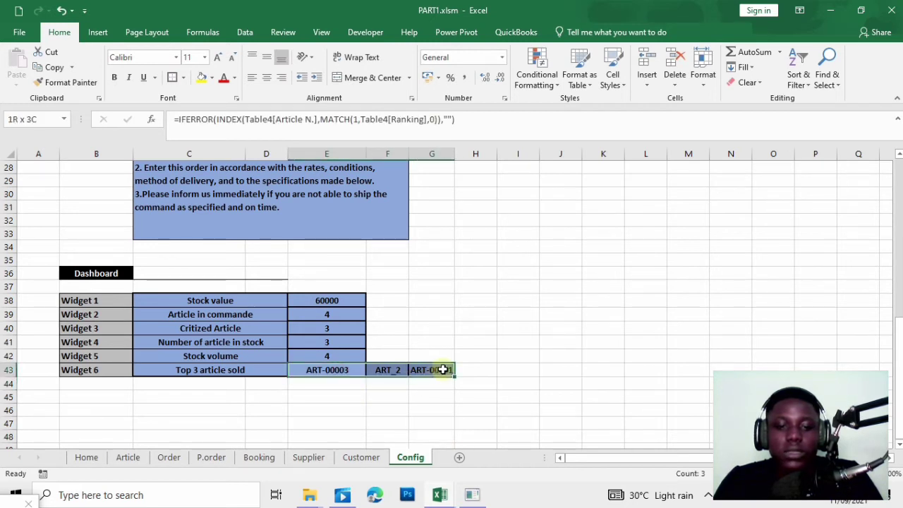
left_click(173, 79)
left_click(446, 247)
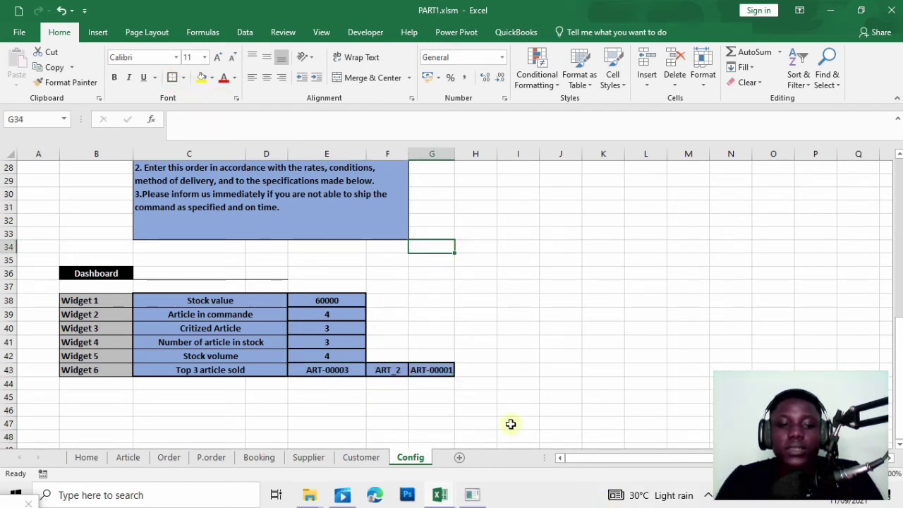
- Draw a rectangle about 4.71 cm high and 8.84 cm wide beside the Conditions text on the Config sheet
left_click(493, 399)
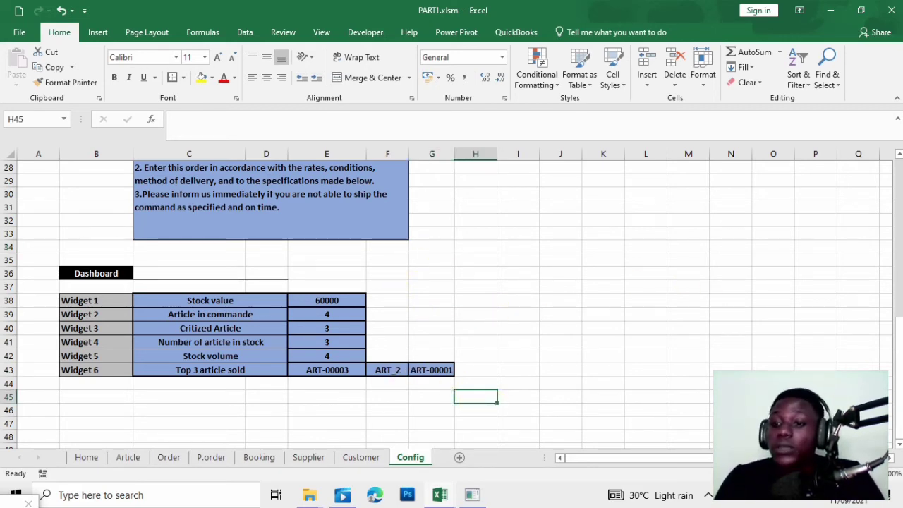
mouse_move(896, 381)
left_mouse_down()
mouse_move(895, 333)
mouse_move(898, 374)
left_mouse_up()
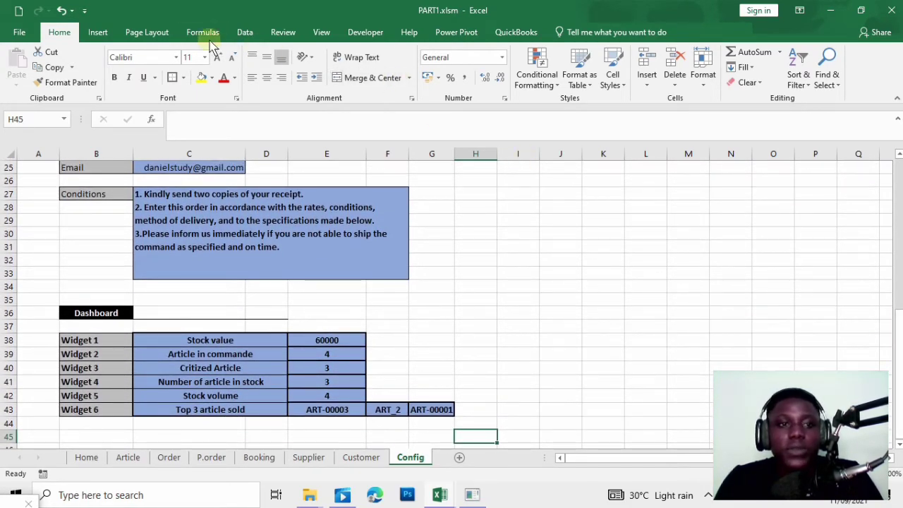
left_click(97, 34)
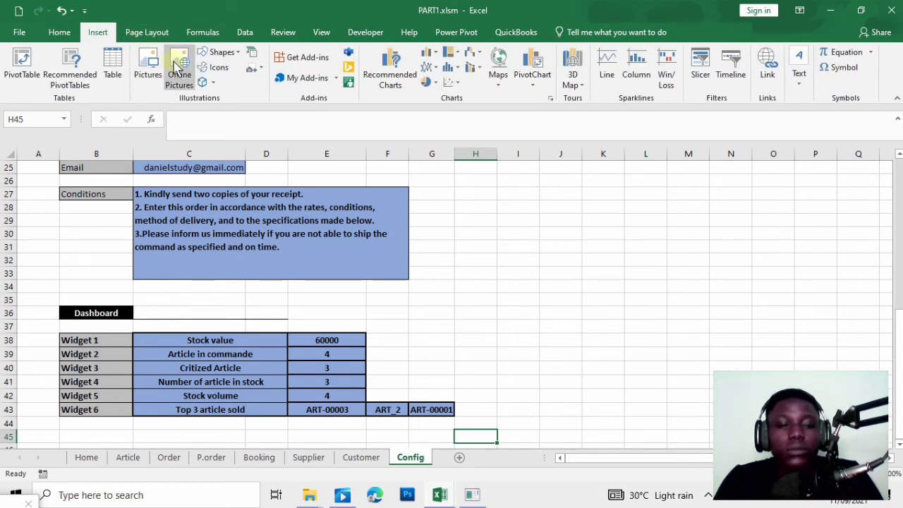
left_click(221, 52)
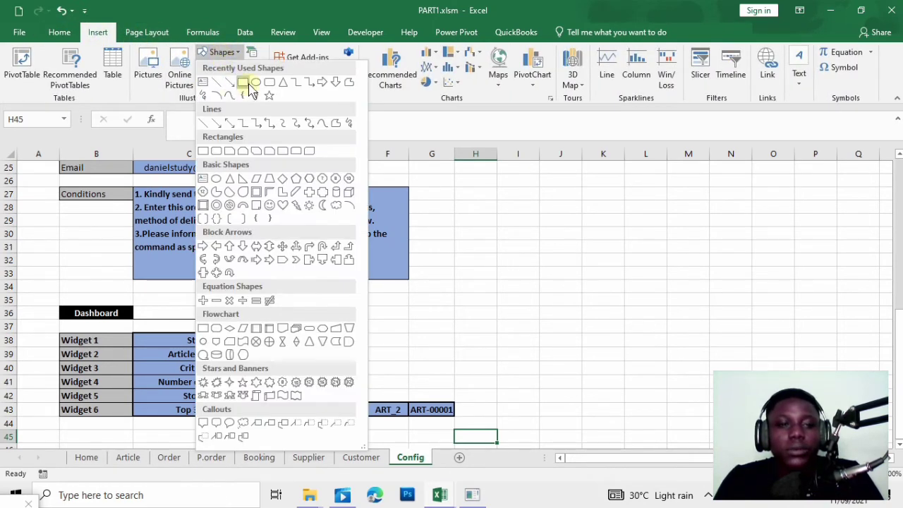
left_click(245, 83)
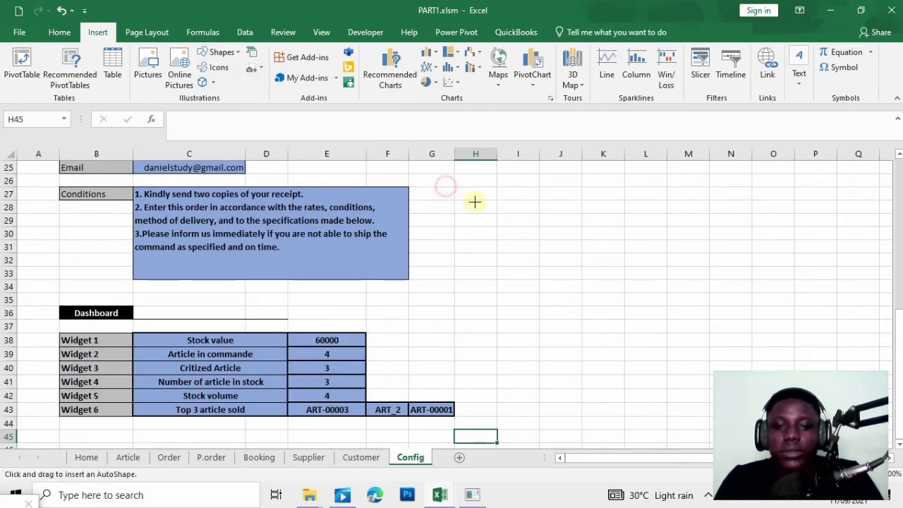
left_click_drag(446, 187, 667, 304)
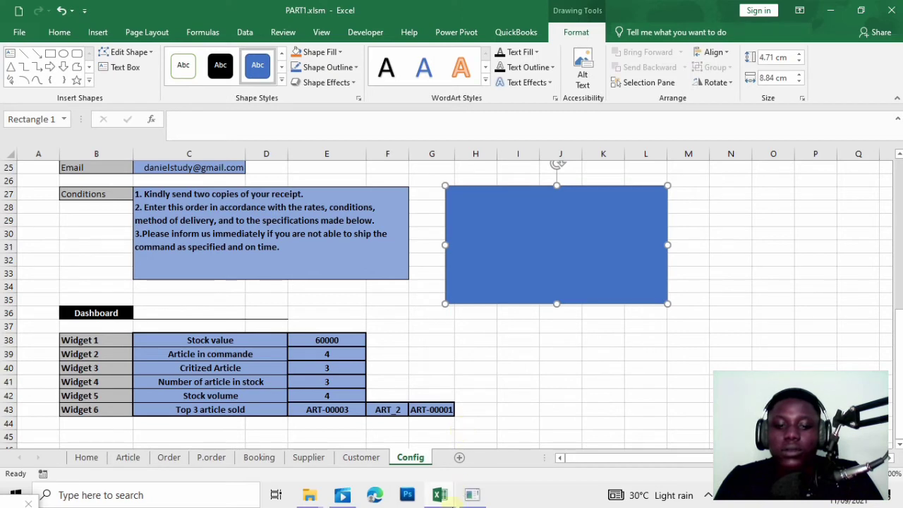
- Examine the widget card layout on the Home sheet of STOCK MANAGEMENT.xlsm and return to PART1.xlsm
left_click(441, 498)
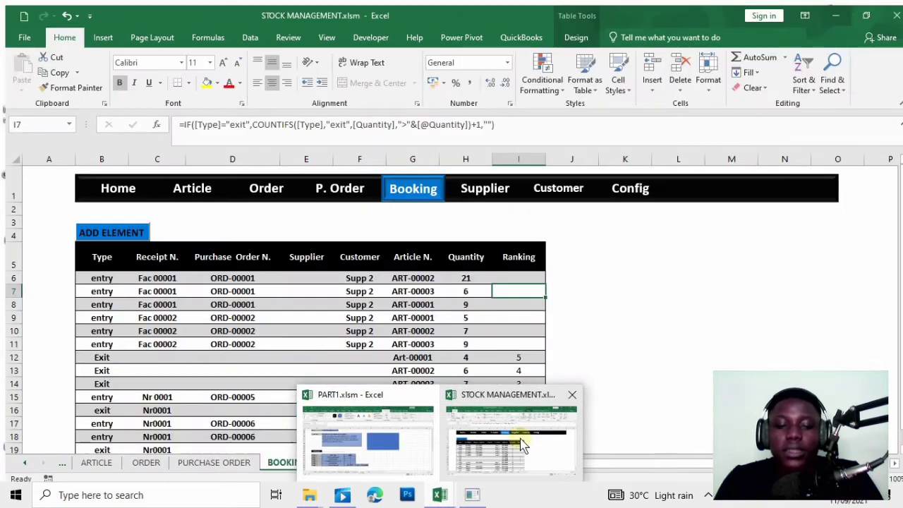
left_click(520, 441)
left_click(137, 191)
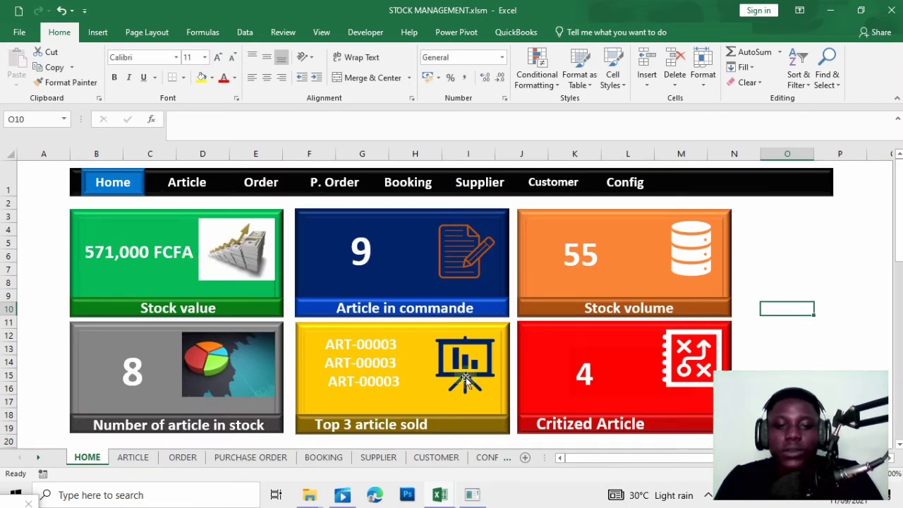
mouse_move(433, 497)
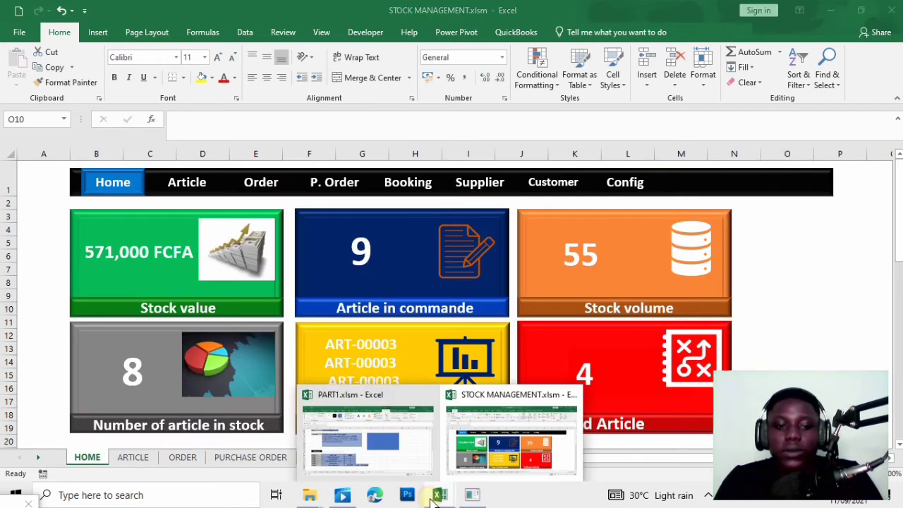
left_click(374, 441)
- Fill the new rectangle with the standard green color
left_click(518, 228)
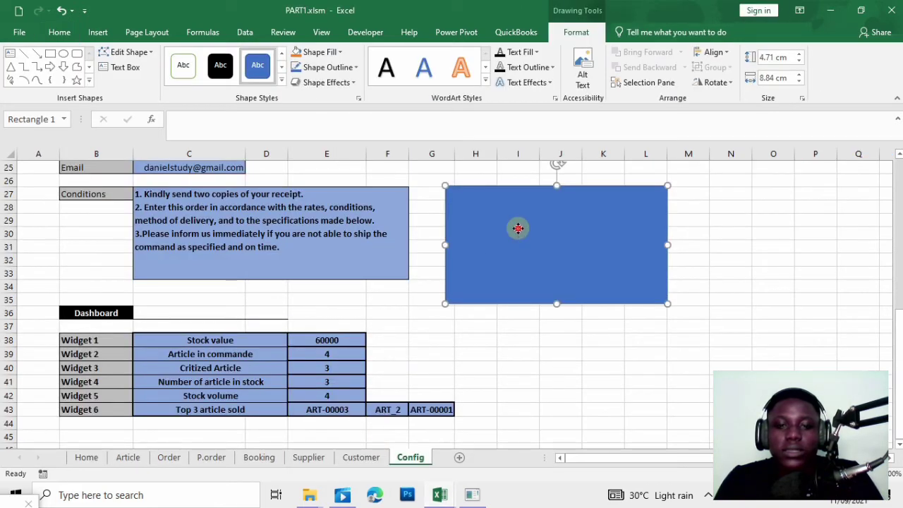
left_click(308, 52)
left_click(340, 52)
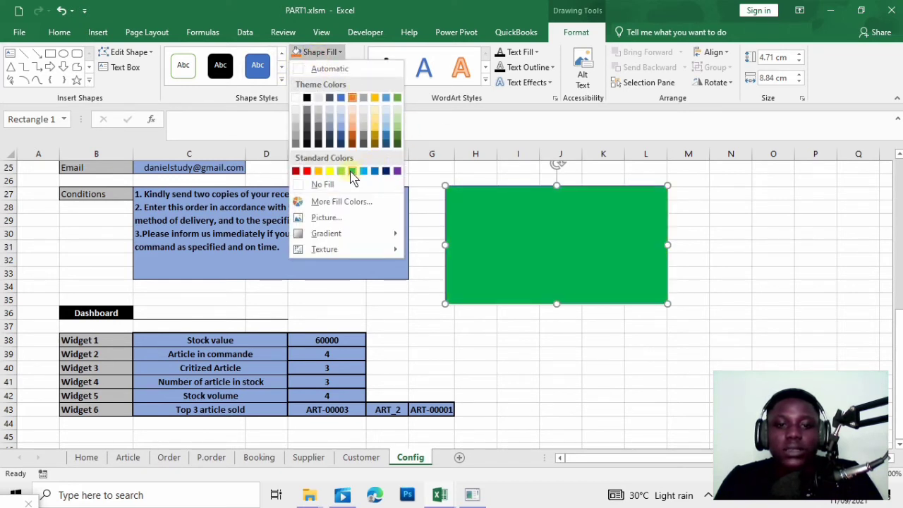
left_click(352, 171)
left_click(577, 325)
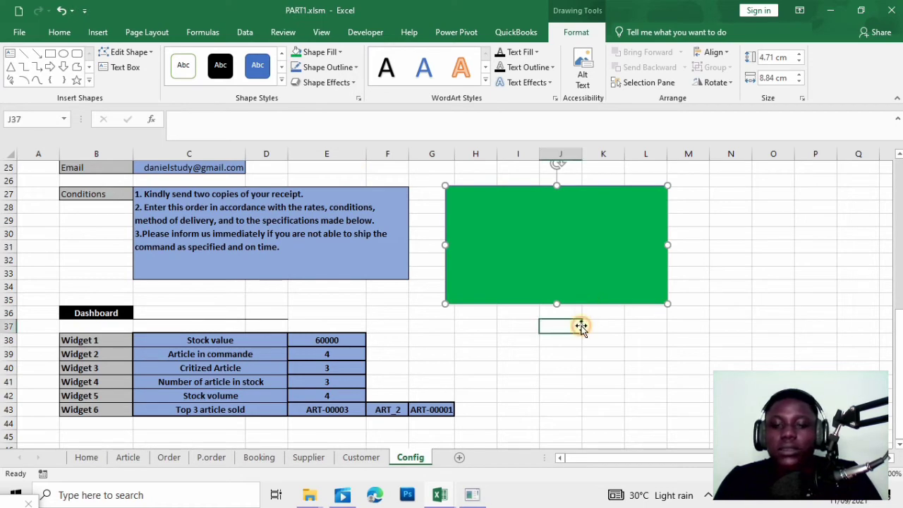
- Remove the outline from the green rectangle
left_click(568, 285)
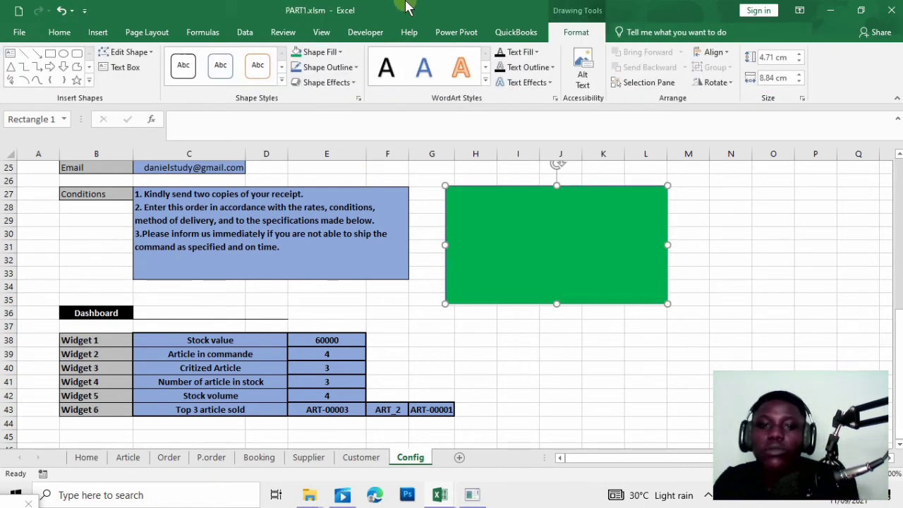
left_click(328, 67)
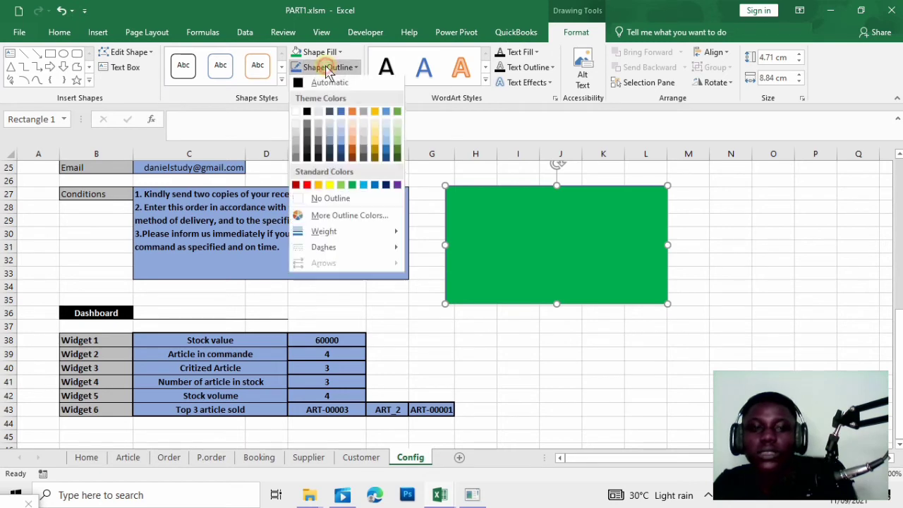
left_click(344, 205)
left_click(600, 369)
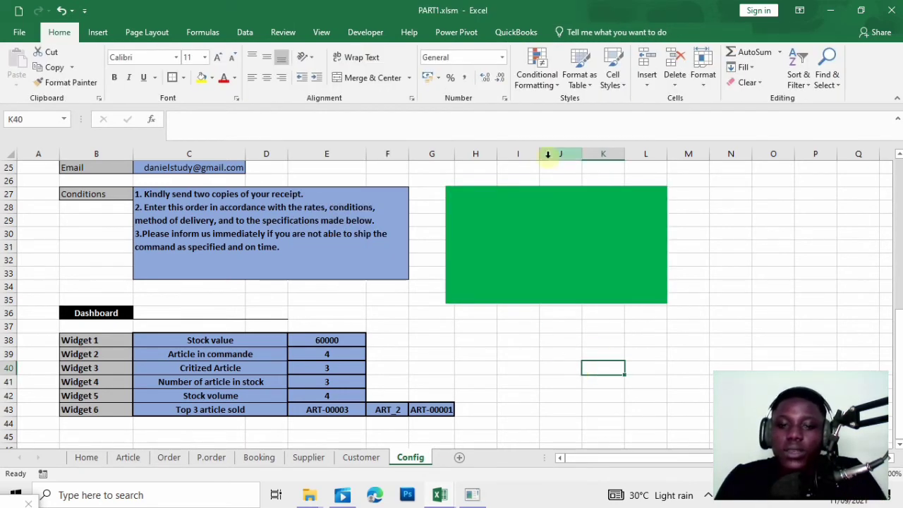
- Move the green rectangle so it starts at column H and narrow it to about 8.47 cm
left_click(540, 206)
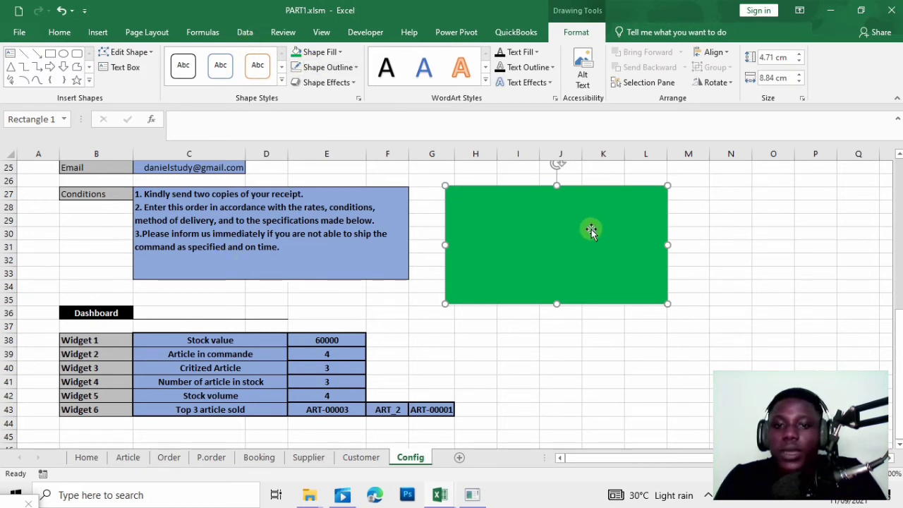
left_click_drag(590, 230, 600, 215)
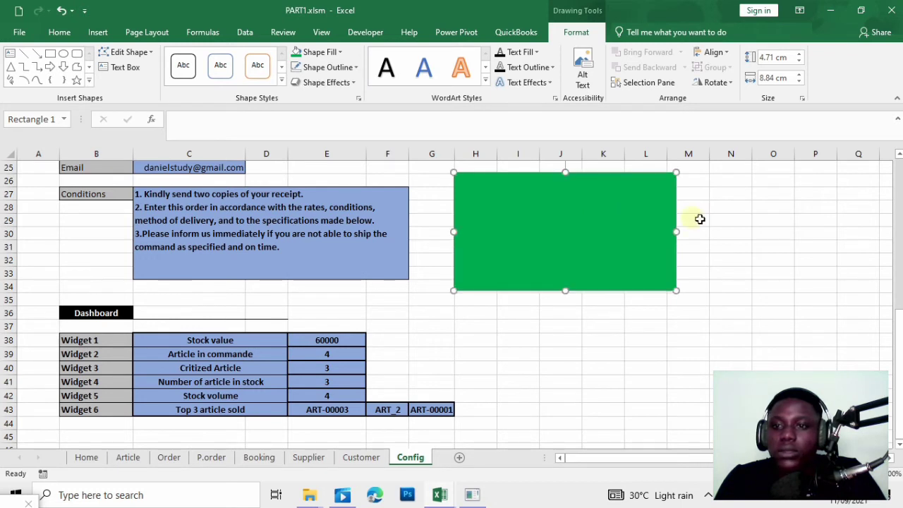
left_click_drag(678, 233, 638, 239)
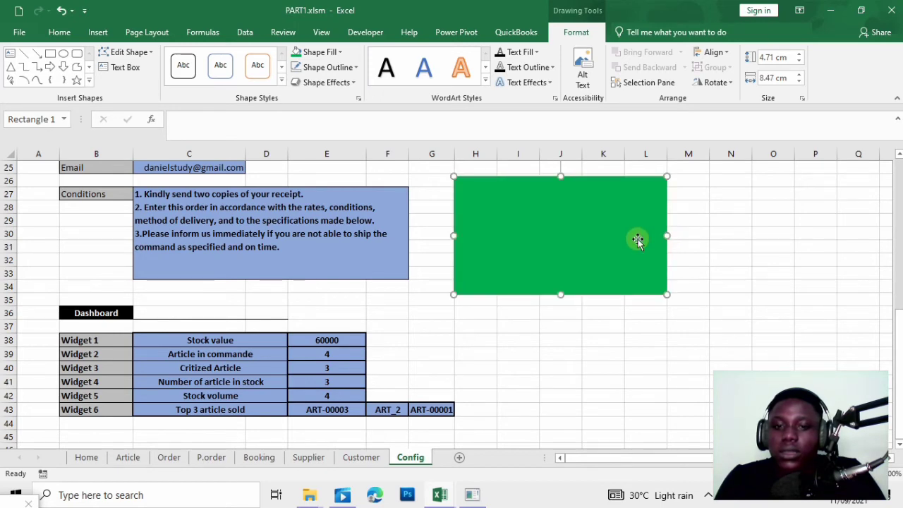
- Check the size of the Stock value and Stock volume cards in STOCK MANAGEMENT.xlsm and return to PART1.xlsm
left_click(440, 496)
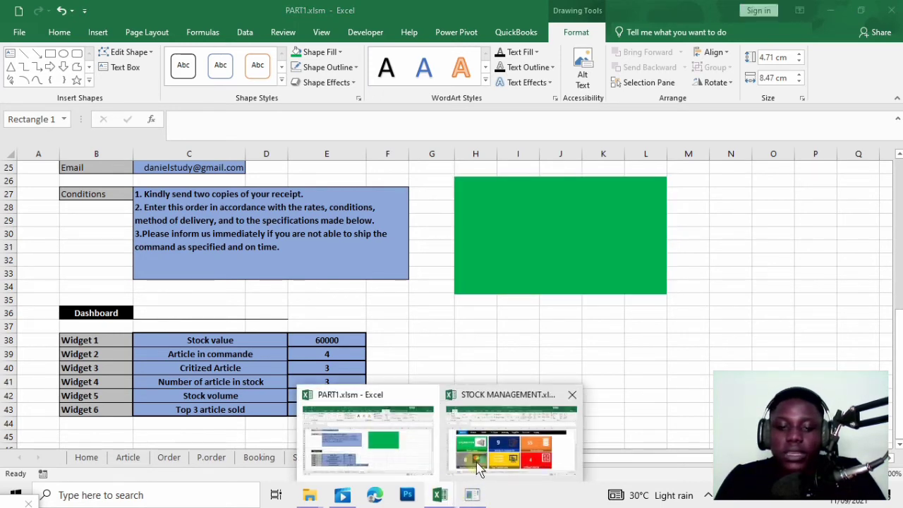
left_click(477, 462)
left_click(166, 278)
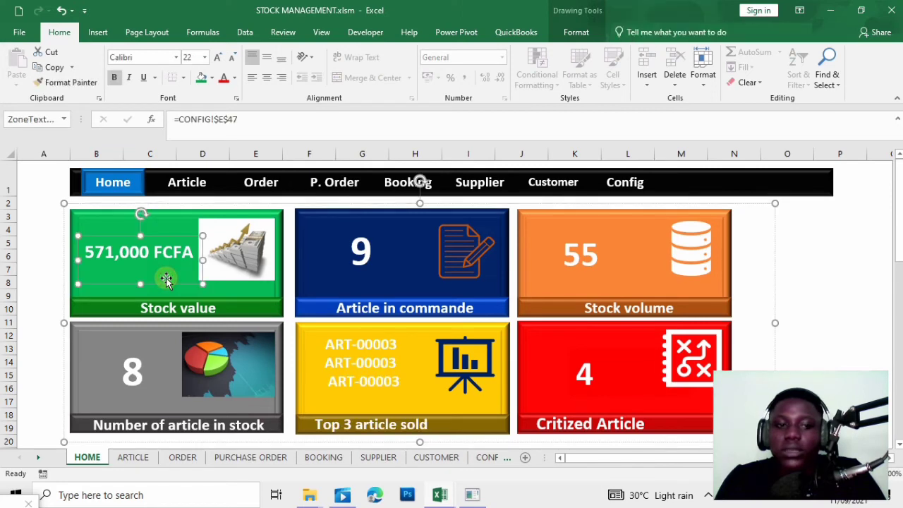
left_click(181, 223)
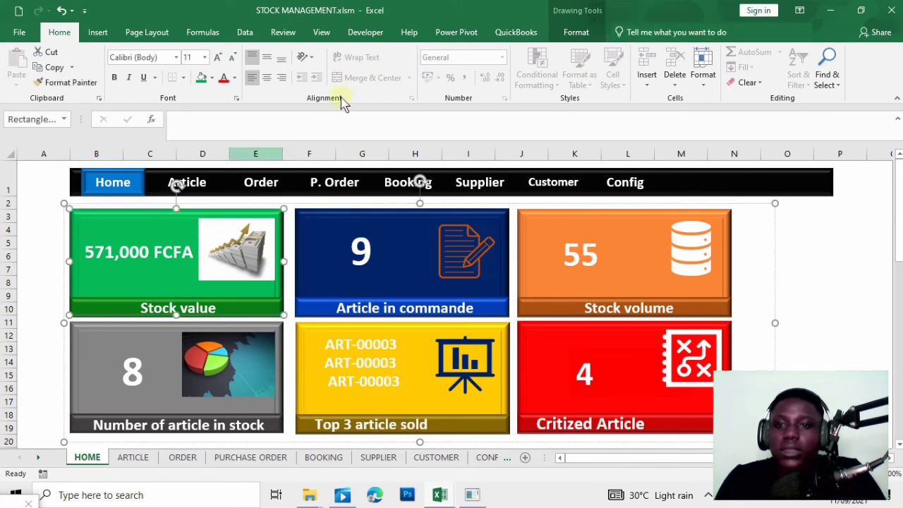
left_click(577, 34)
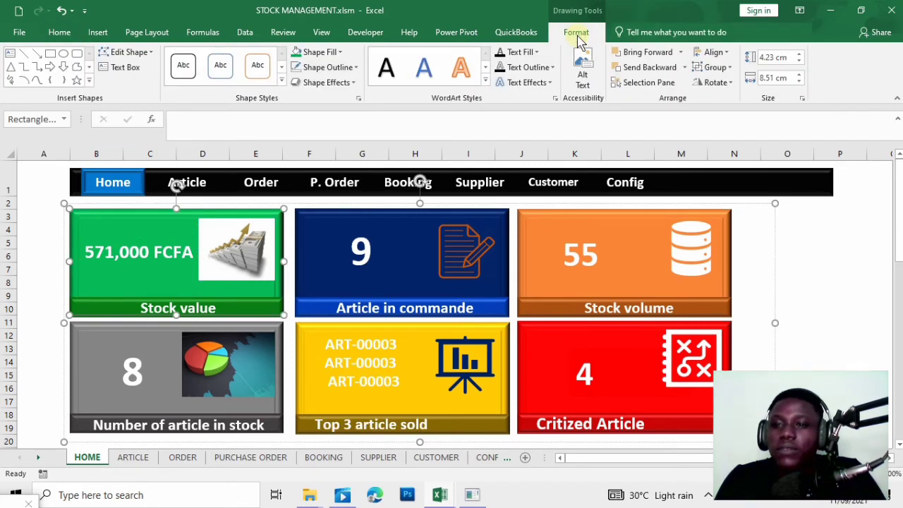
left_click(517, 264)
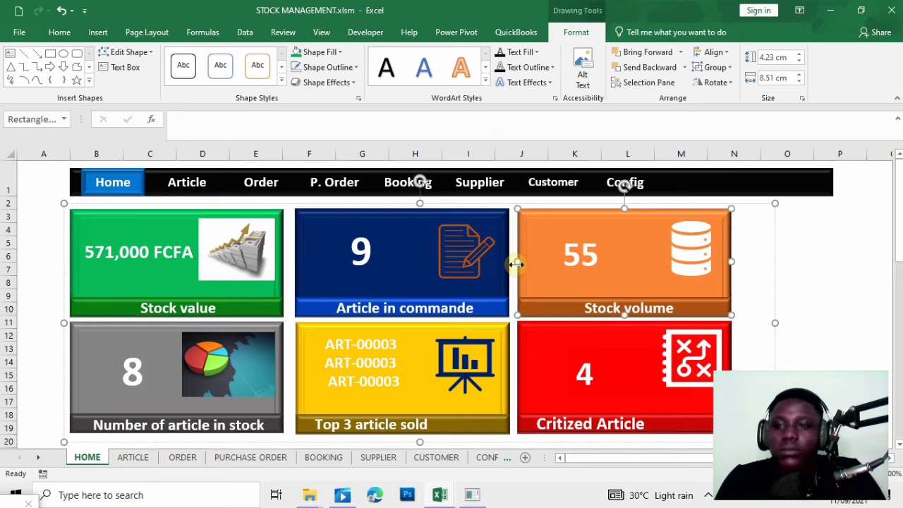
left_click(806, 282)
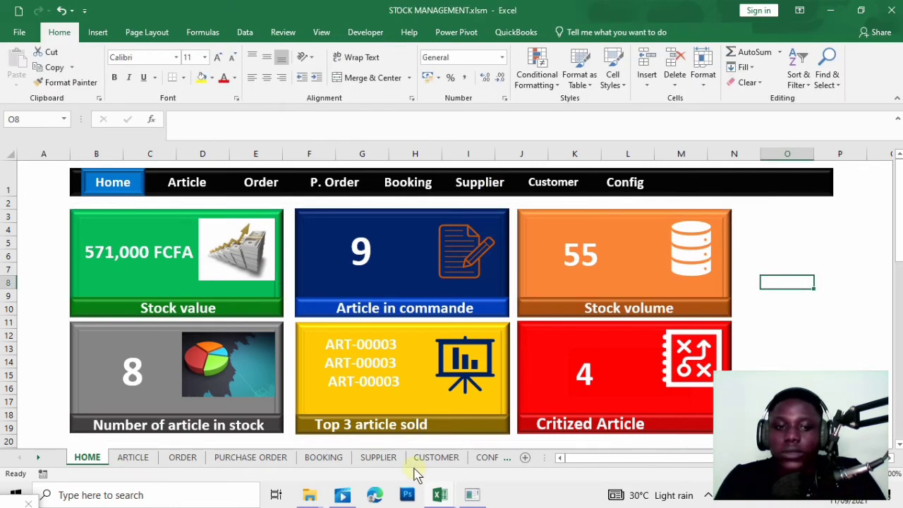
mouse_move(448, 497)
left_click(414, 459)
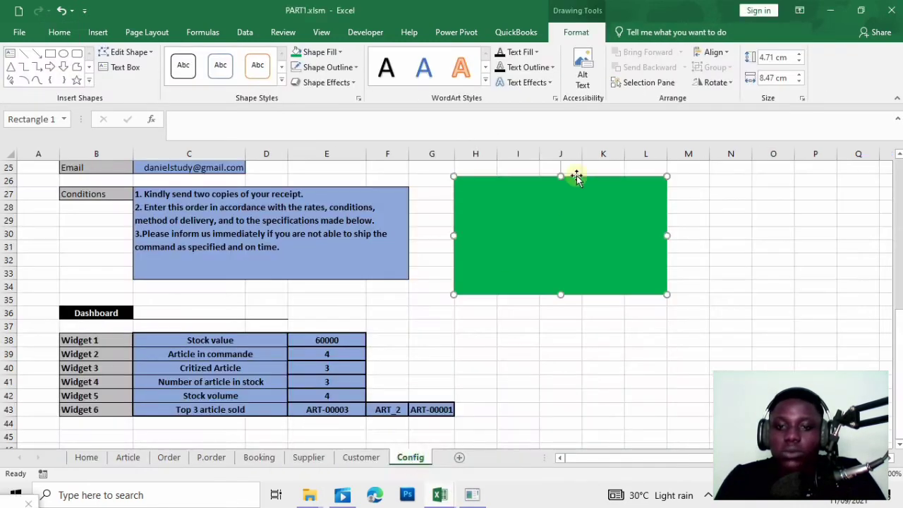
- Nudge the green rectangle up slightly and draw a strip about 0.87 cm high and 8.52 cm wide across its bottom
left_click_drag(598, 194, 598, 189)
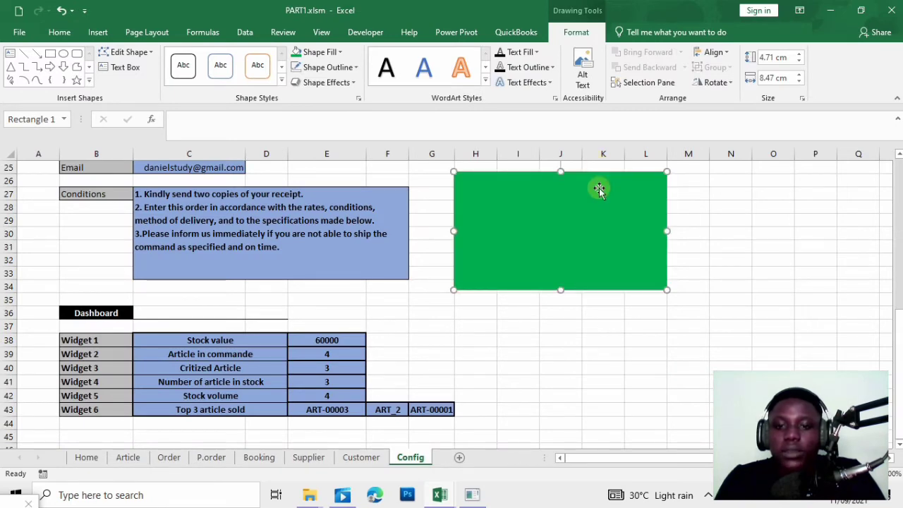
left_click(526, 317)
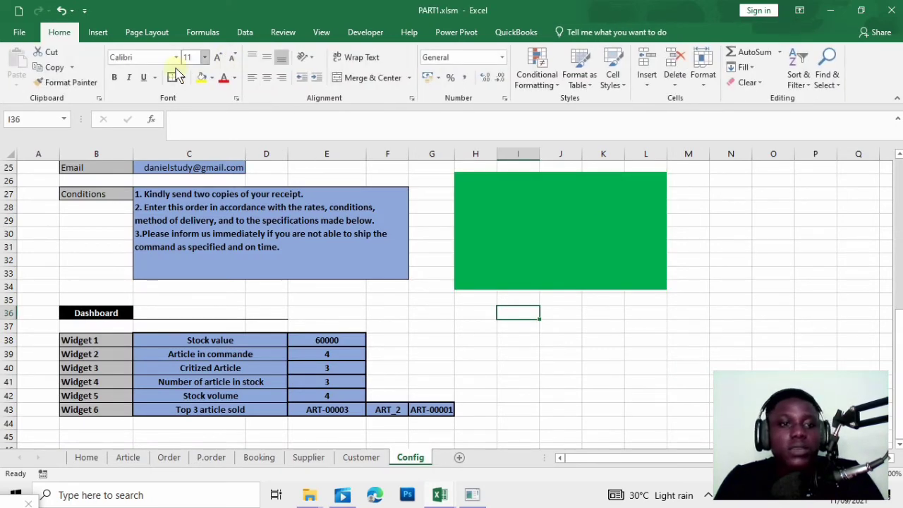
left_click(99, 33)
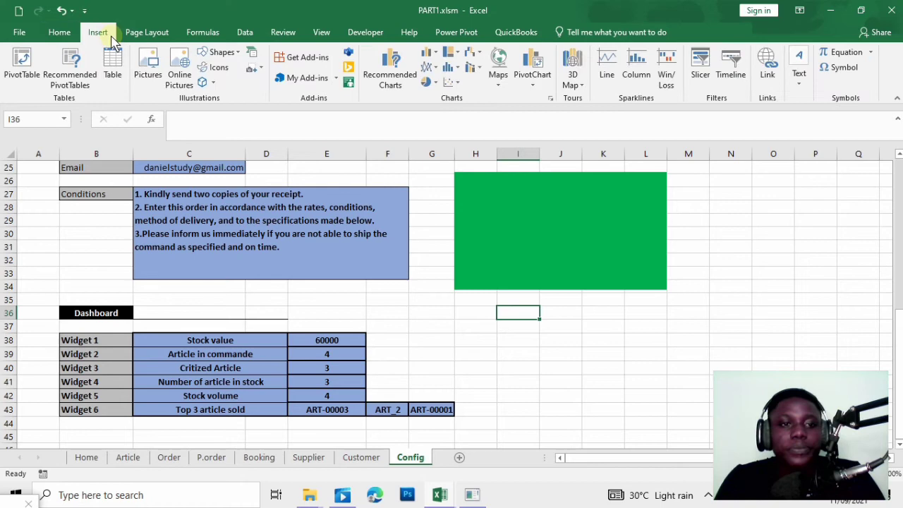
left_click(220, 53)
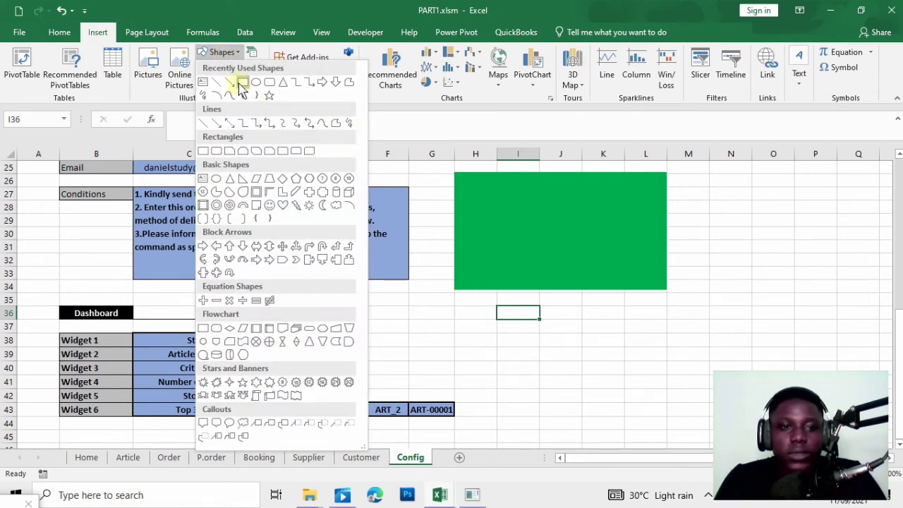
left_click(241, 84)
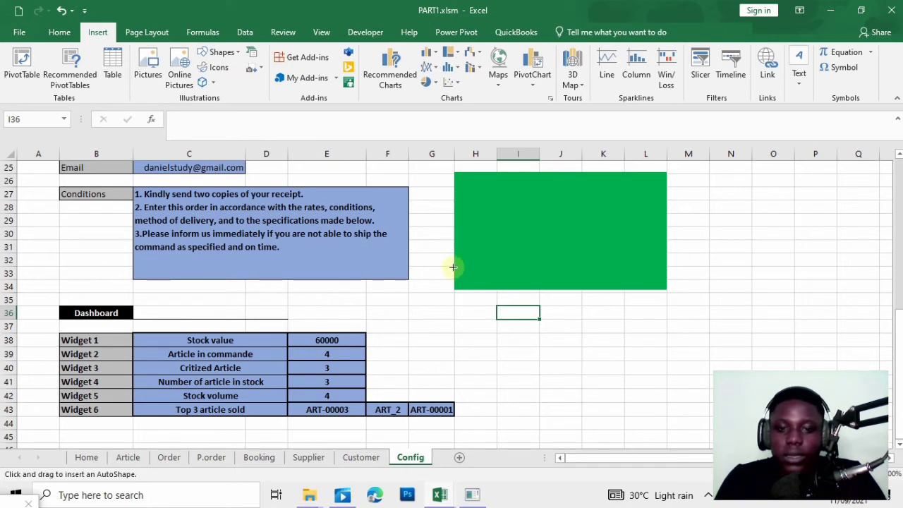
mouse_move(451, 266)
left_mouse_down()
mouse_move(649, 278)
mouse_move(666, 289)
left_mouse_up()
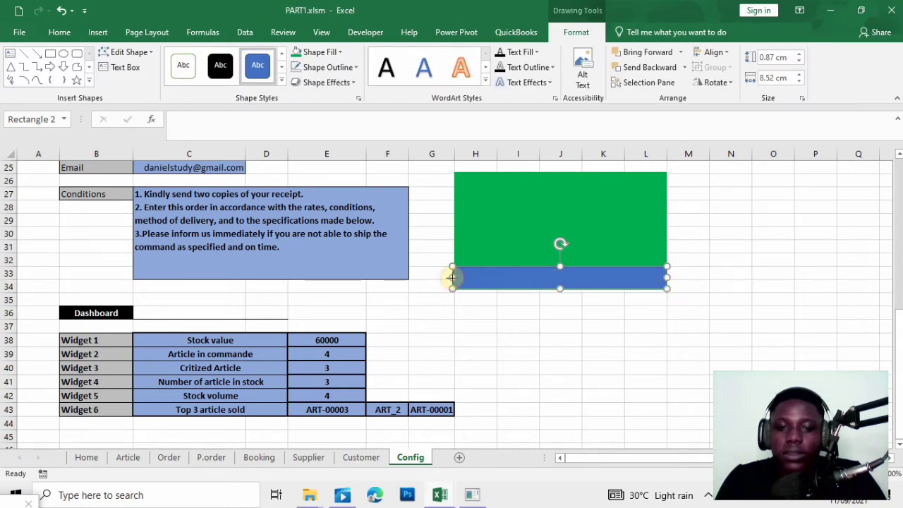
- Narrow the blue strip to about 8.47 cm and align it with the green rectangle's bottom edge
left_click_drag(453, 278, 454, 278)
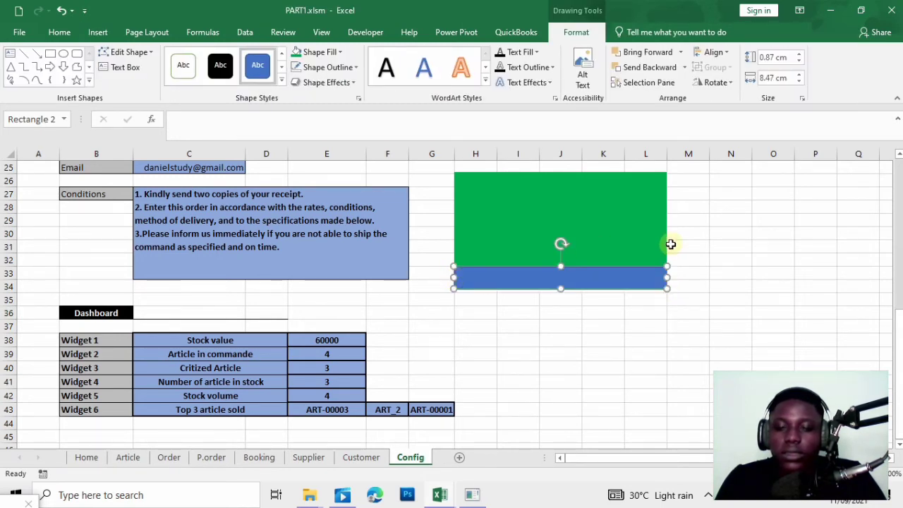
left_click(672, 244)
left_click(656, 277)
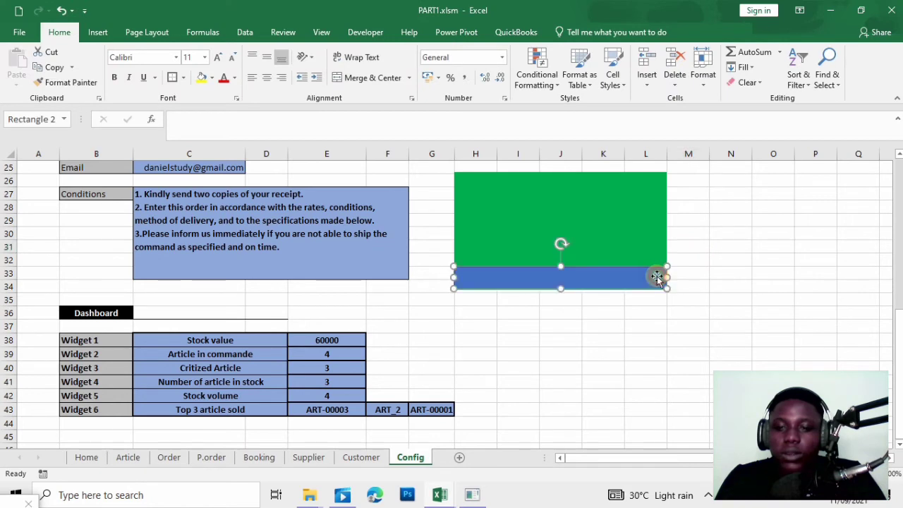
left_click_drag(656, 277, 656, 278)
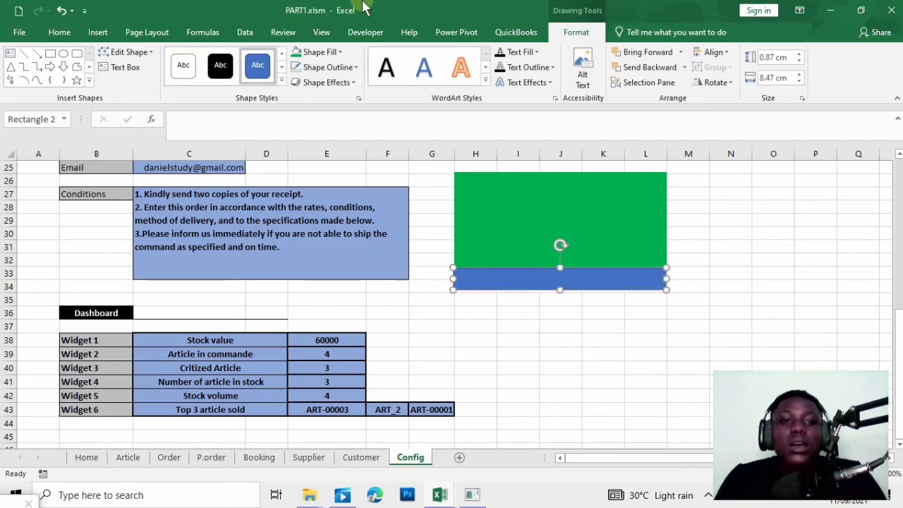
left_click(316, 52)
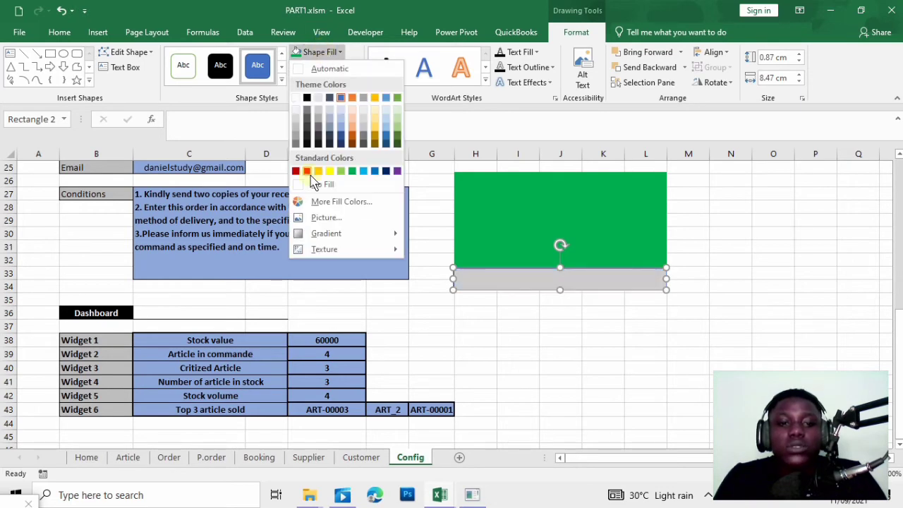
left_click(318, 202)
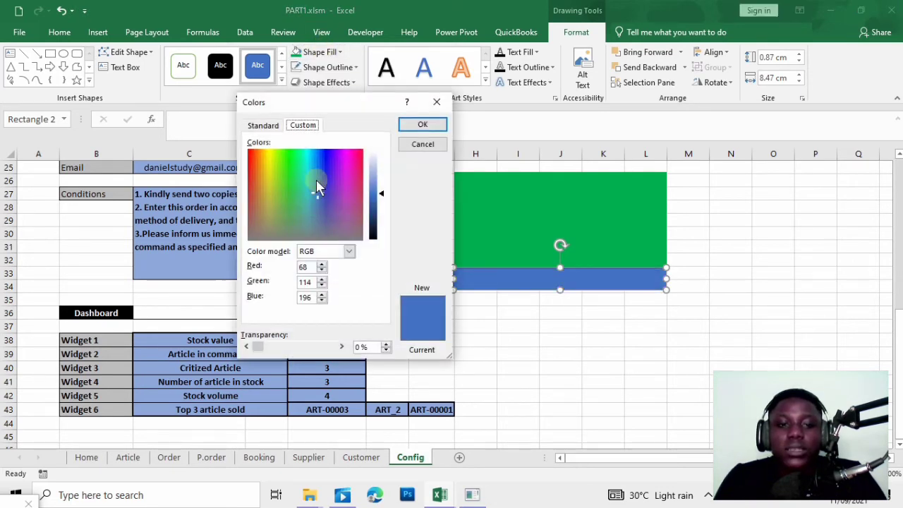
left_click(436, 101)
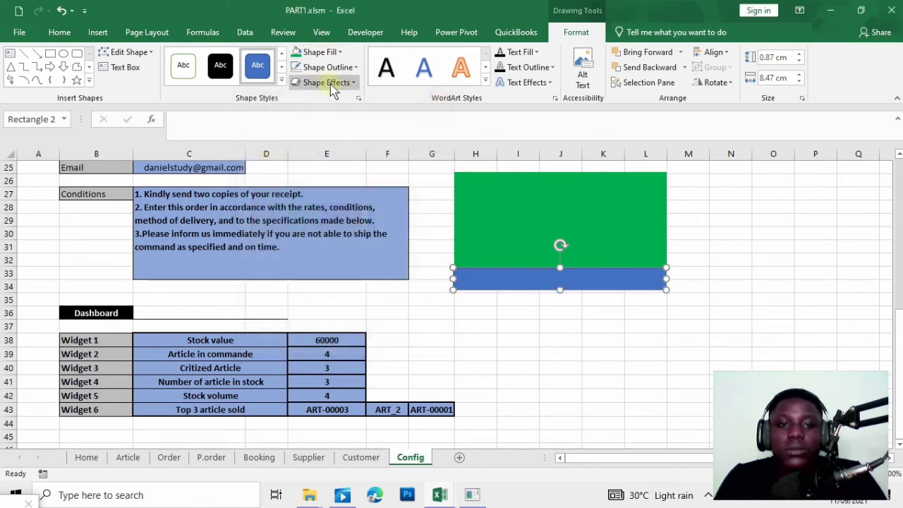
- Fill the strip across the bottom of the green rectangle with a custom dark green, RGB 49, 127, 69
left_click(296, 54)
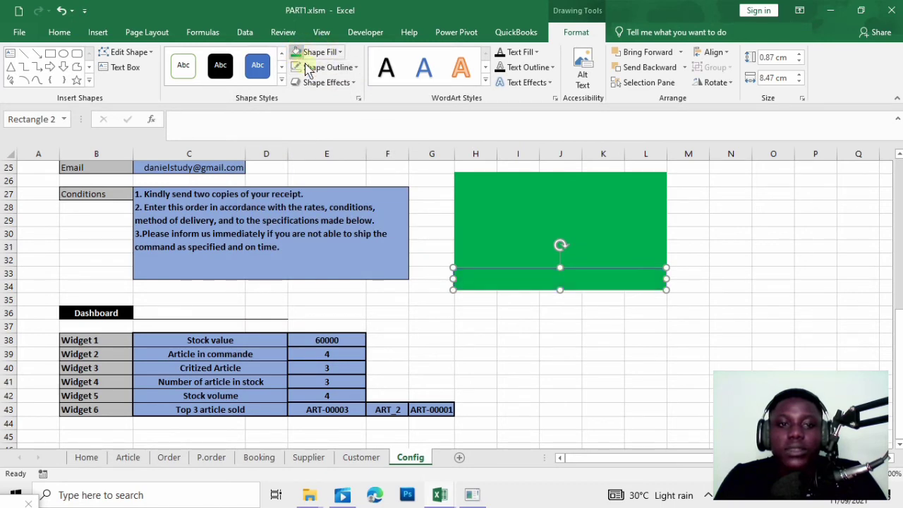
left_click(327, 53)
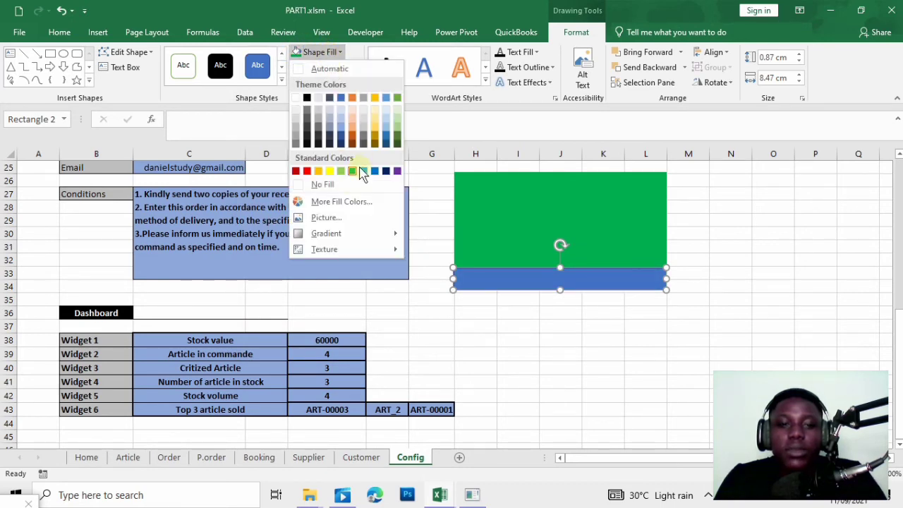
left_click(337, 202)
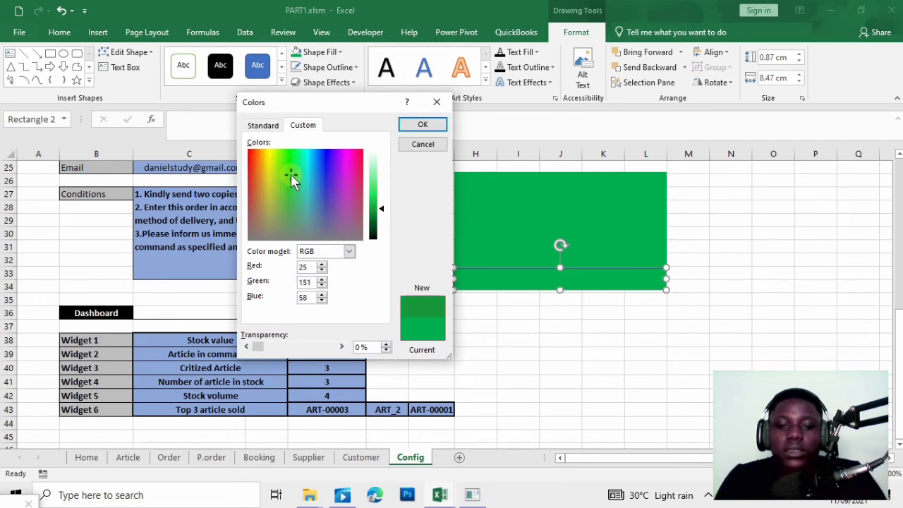
left_click_drag(291, 174, 291, 168)
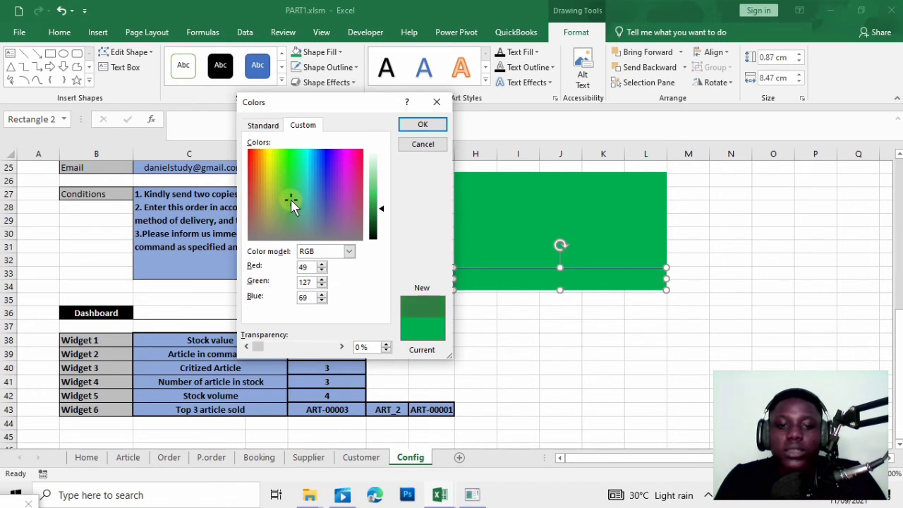
left_click(427, 127)
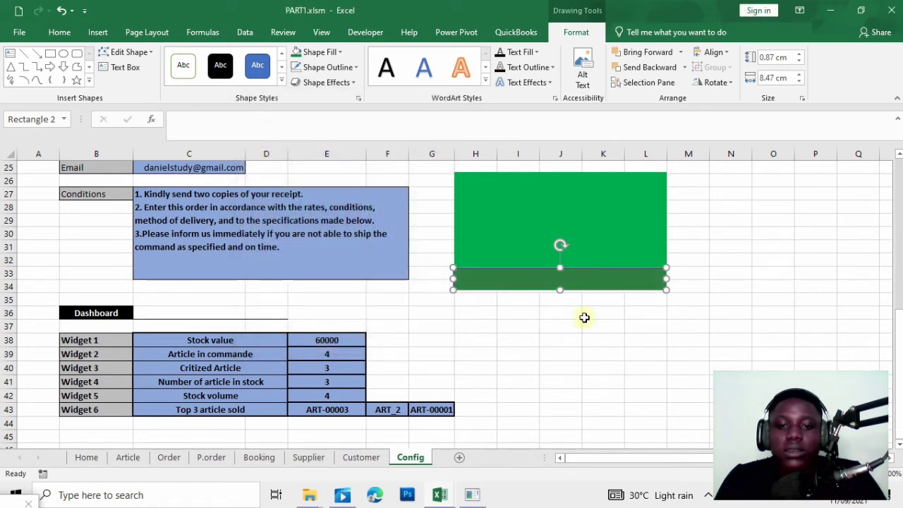
left_click(587, 325)
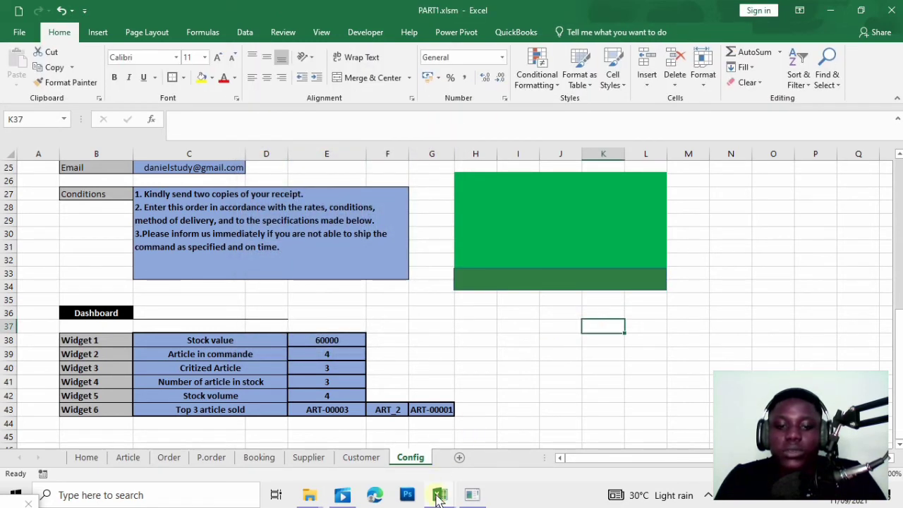
- Remove the outline from the dark green strip
mouse_move(439, 497)
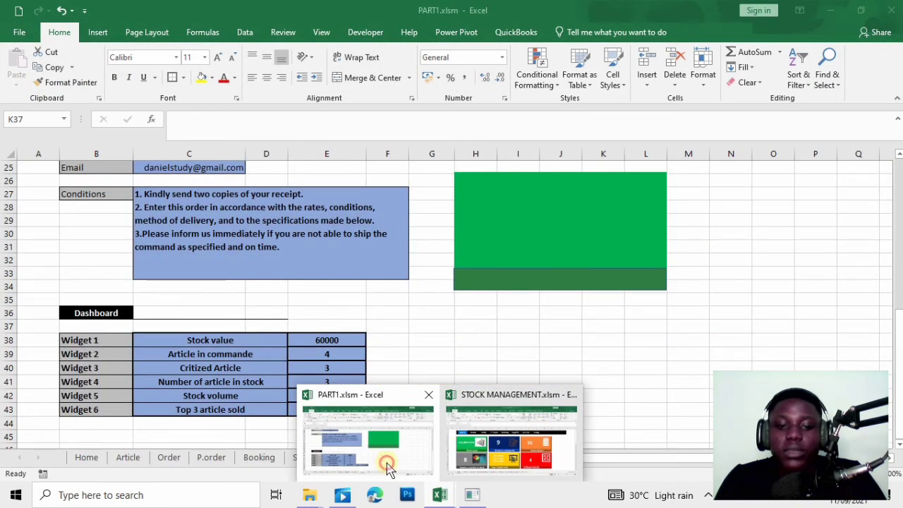
left_click(387, 464)
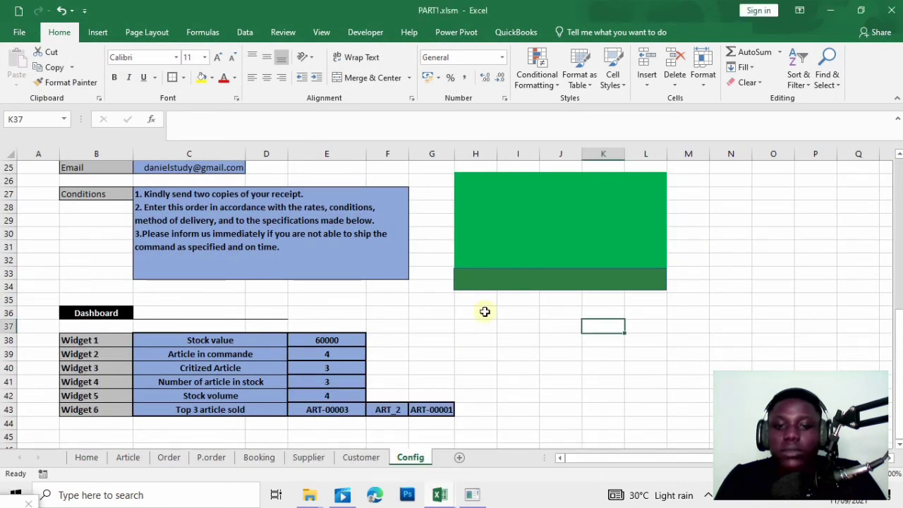
left_click(513, 286)
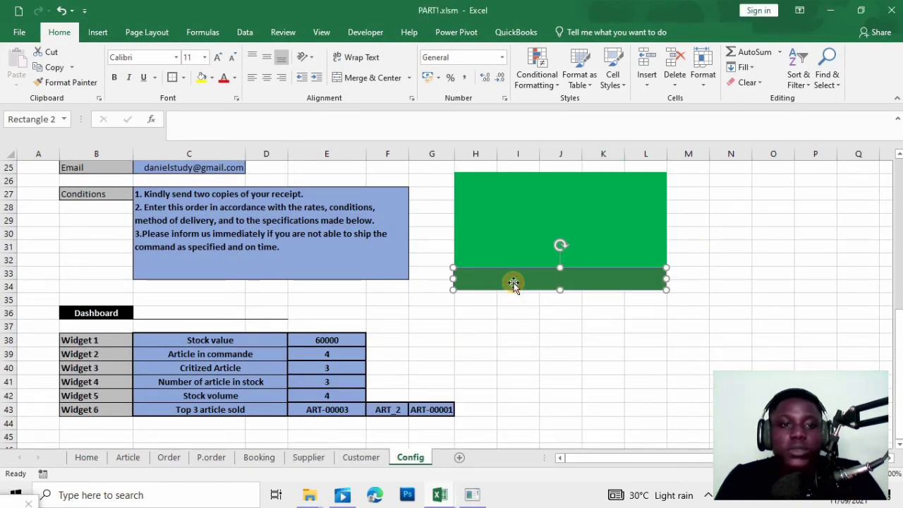
left_click(108, 37)
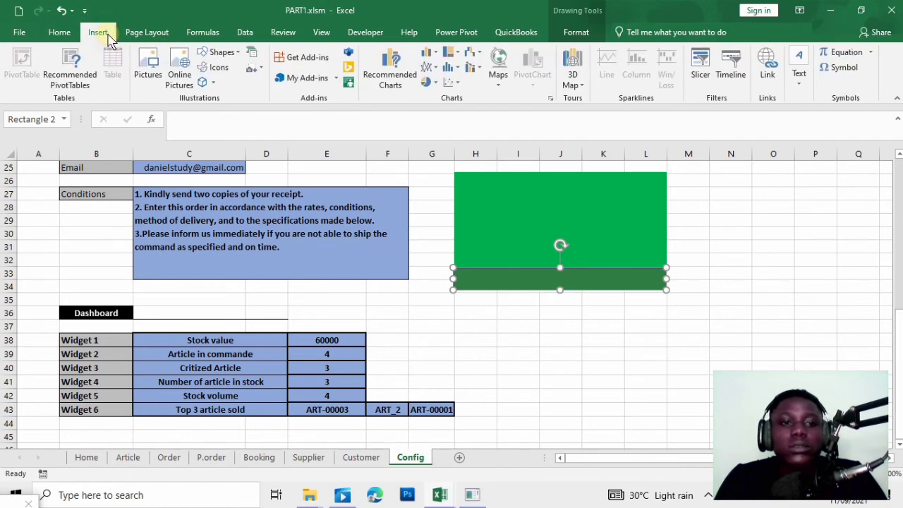
left_click(564, 35)
left_click(349, 69)
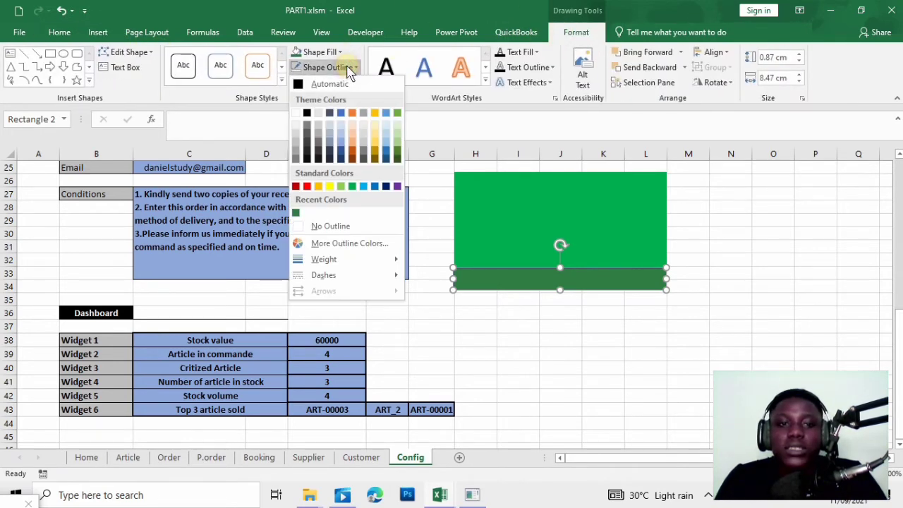
left_click(299, 70)
left_click(504, 336)
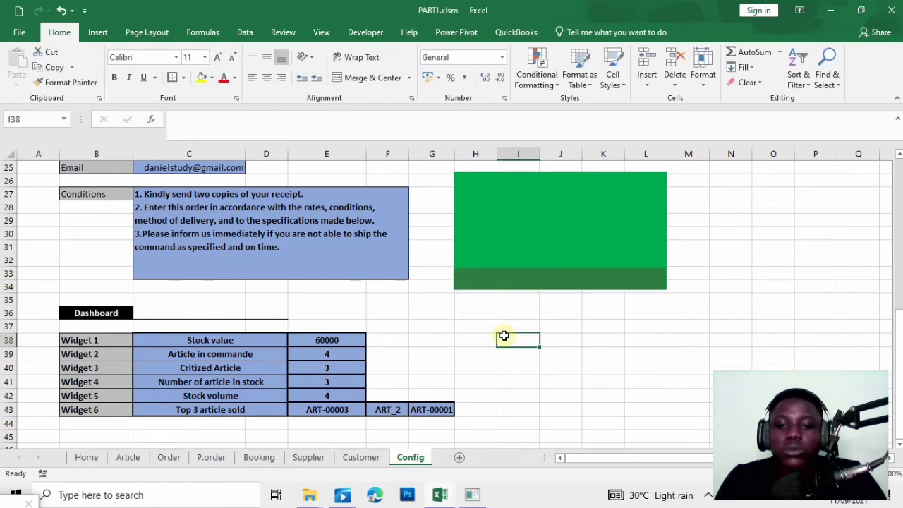
- Nudge the dark green strip so its sides line up with the edges of the green rectangle
left_click(516, 284)
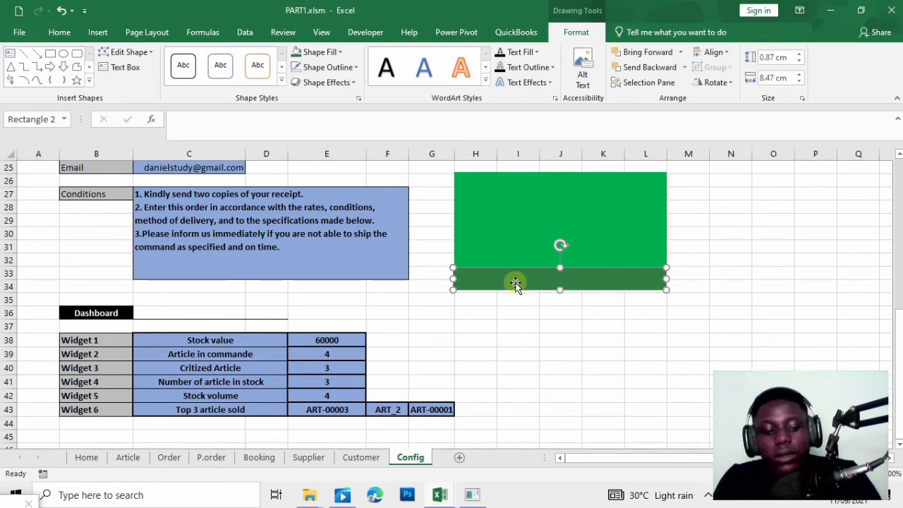
left_click_drag(515, 283, 507, 275)
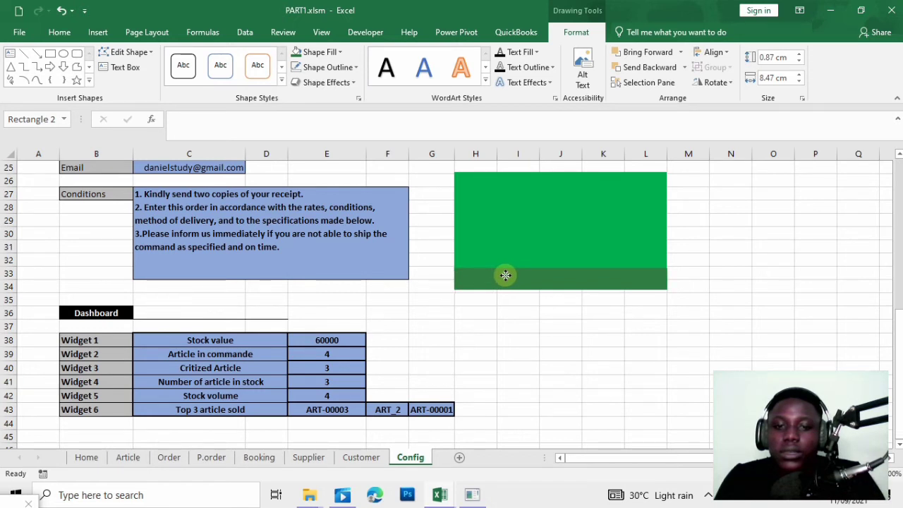
left_click_drag(504, 275, 504, 277)
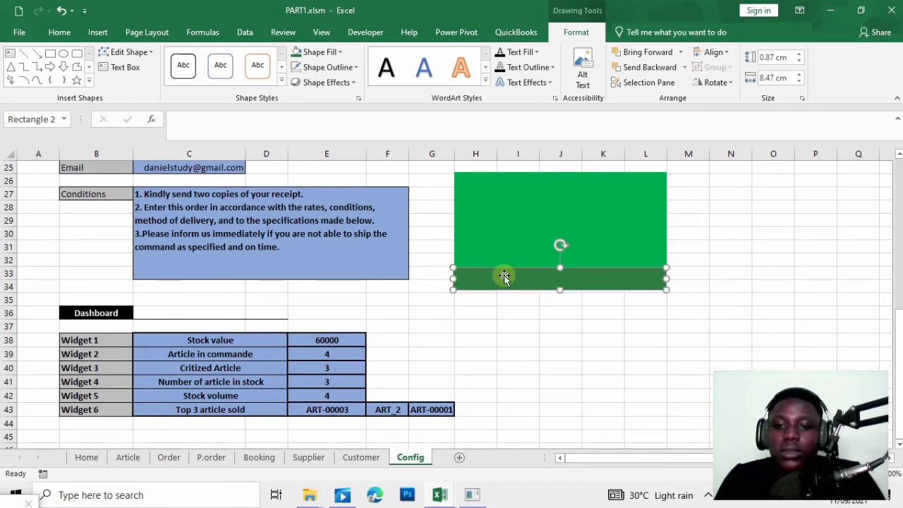
left_click(478, 257)
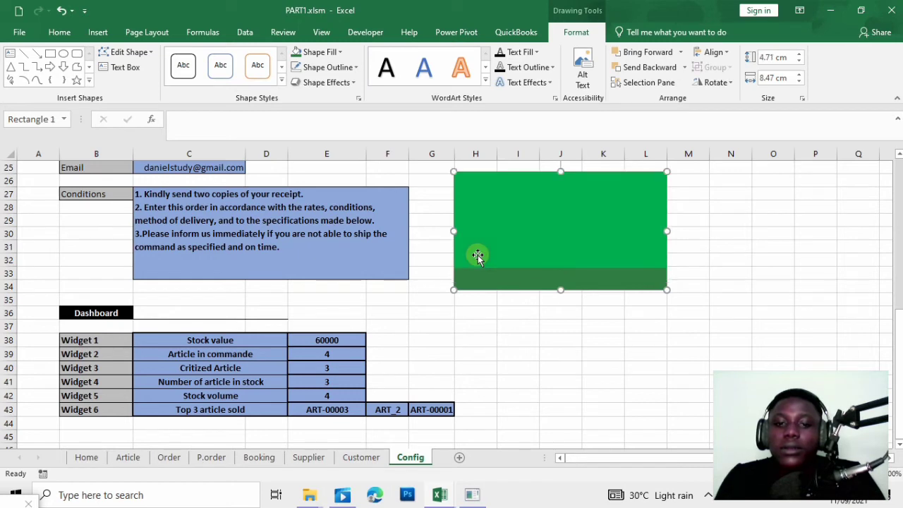
left_click(424, 255)
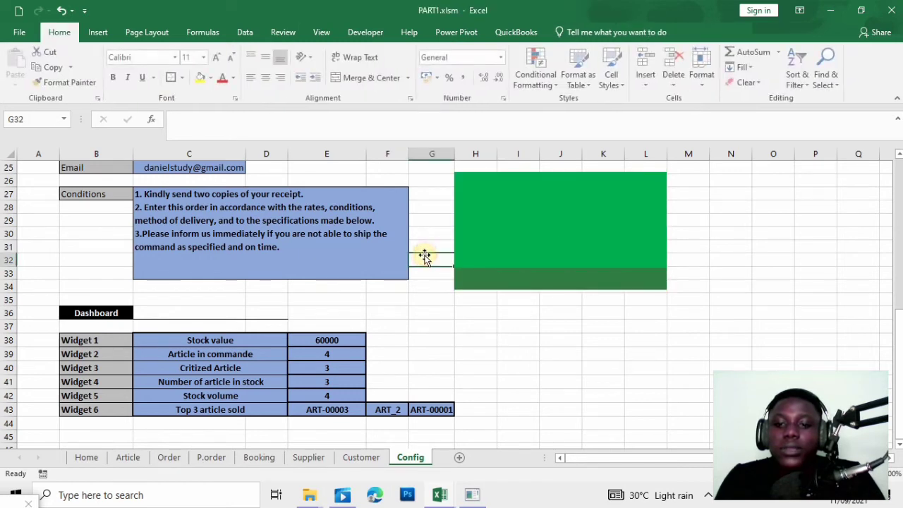
- Draw a text box in the upper-left part of the green rectangle, spanning about columns H to J and rows 27 to 29
left_click(511, 250)
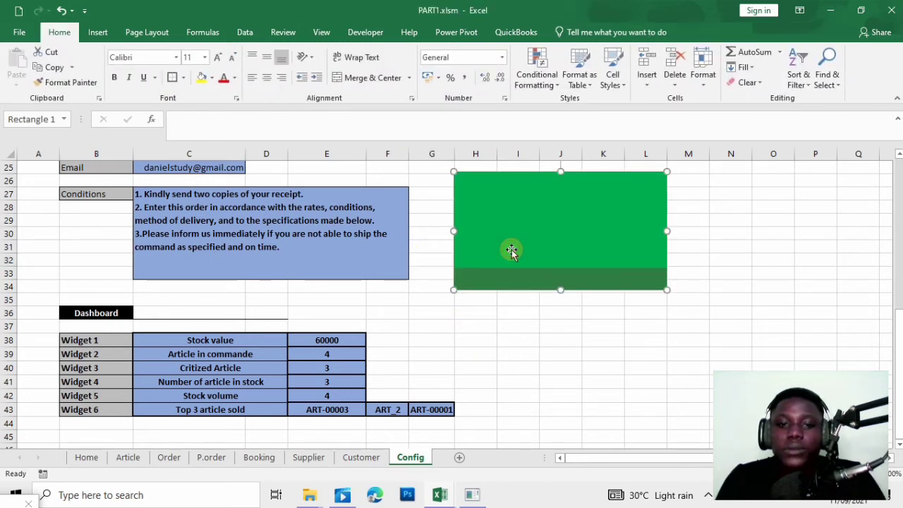
left_click(88, 33)
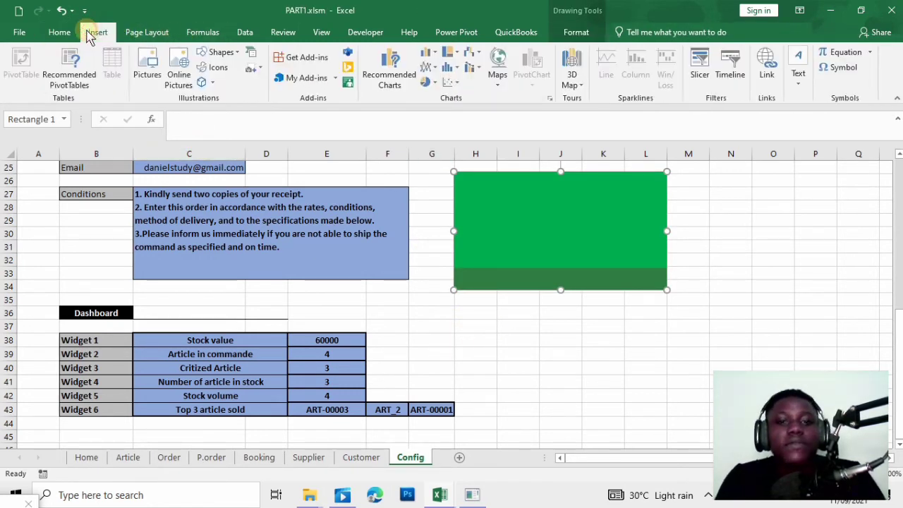
left_click(222, 54)
left_click(204, 83)
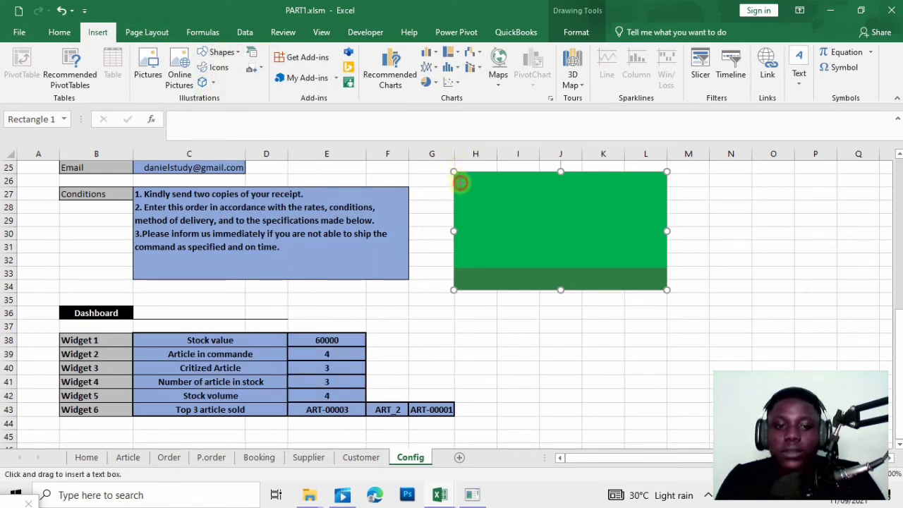
left_click_drag(460, 183, 573, 220)
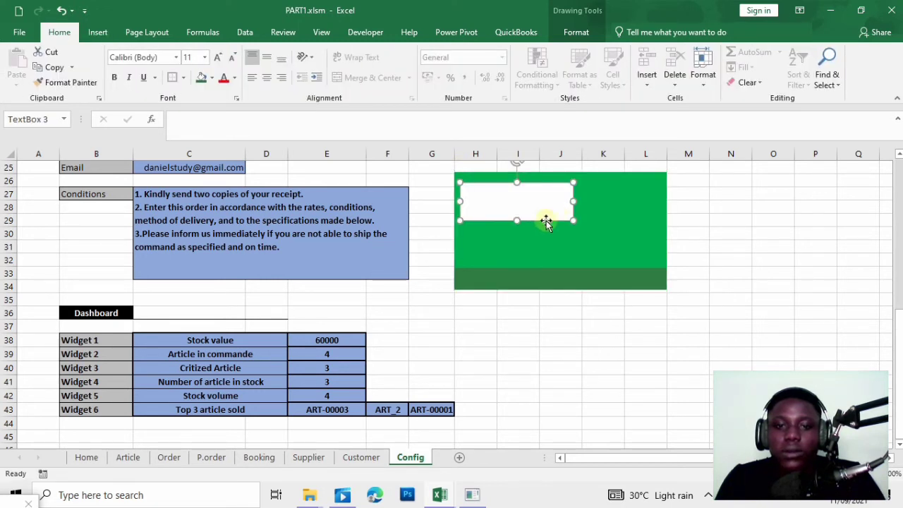
left_click(534, 248)
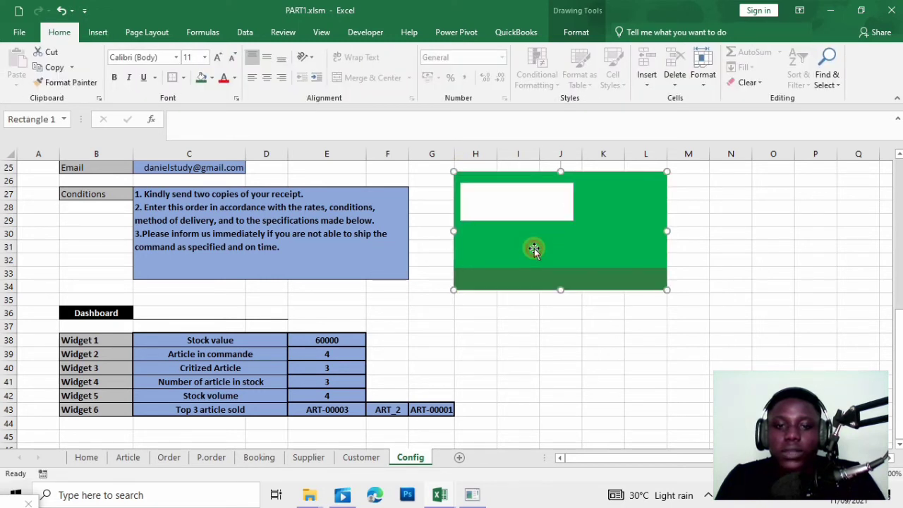
left_click(510, 283)
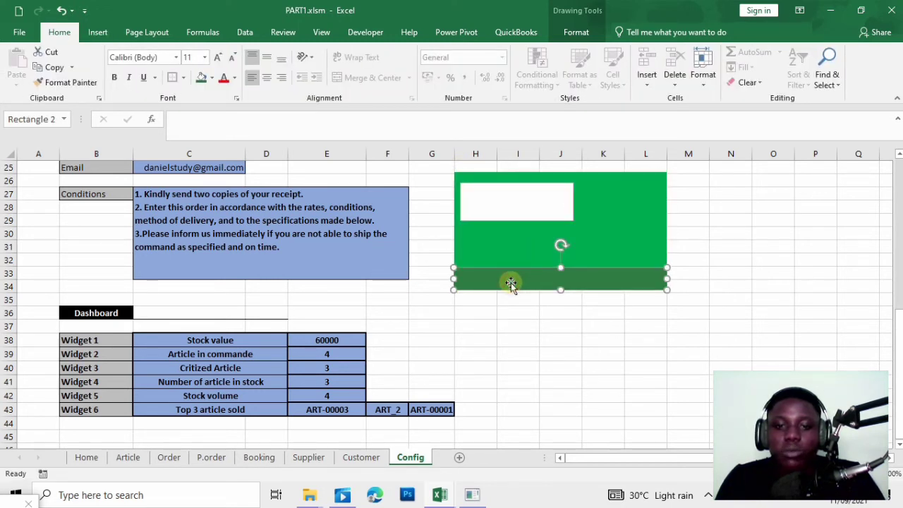
left_click(537, 210)
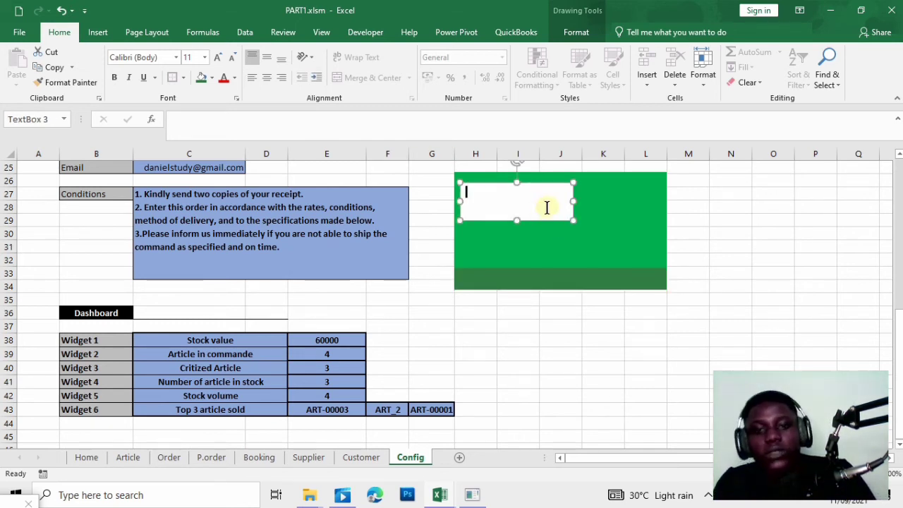
left_click(523, 266)
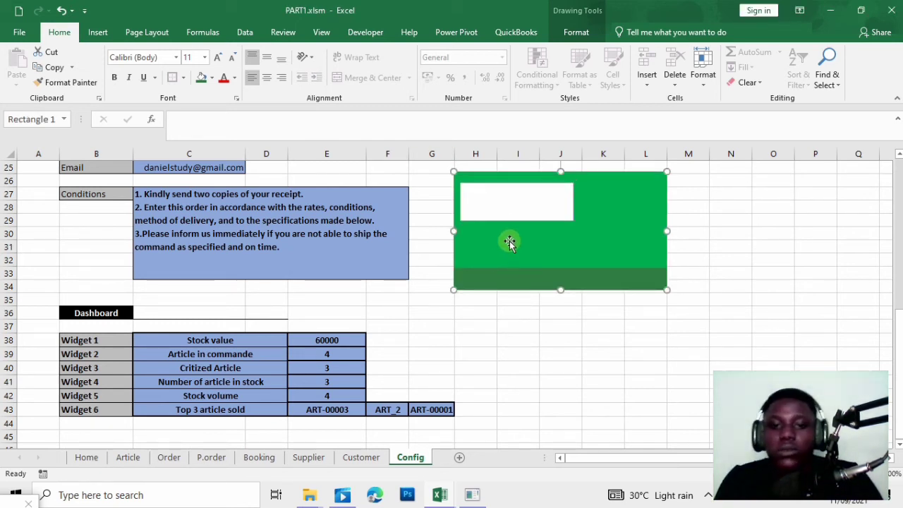
left_click(557, 319)
- Duplicate the white text box and move the copy down over the left part of the dark green strip
left_click(522, 205)
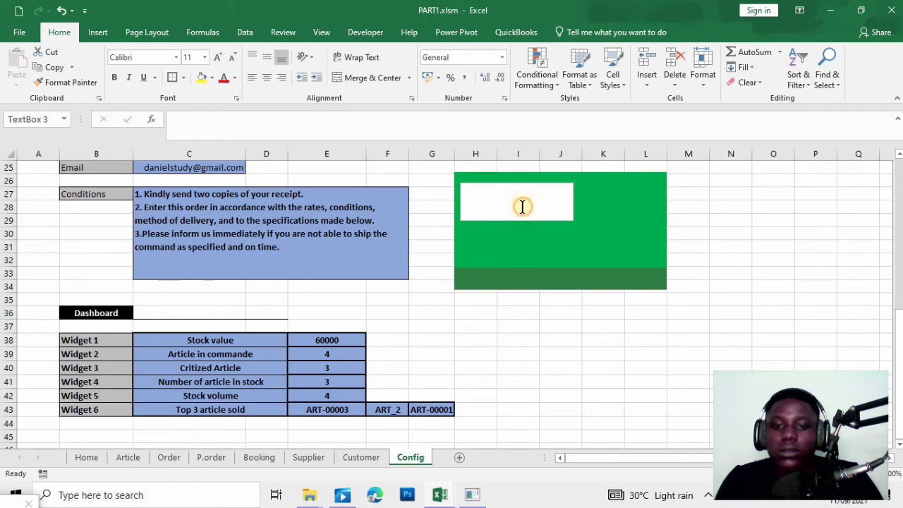
left_click(517, 187)
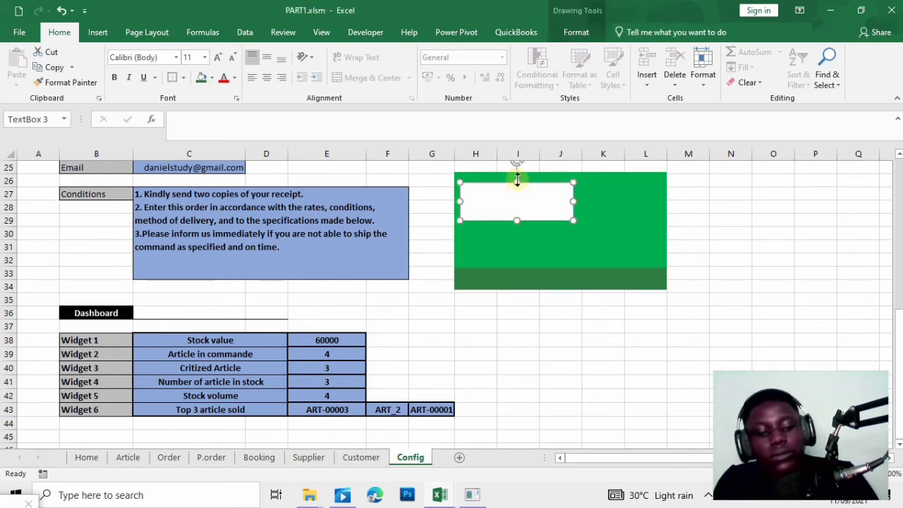
key("ctrl+c")
left_click(492, 256)
key("ctrl+v")
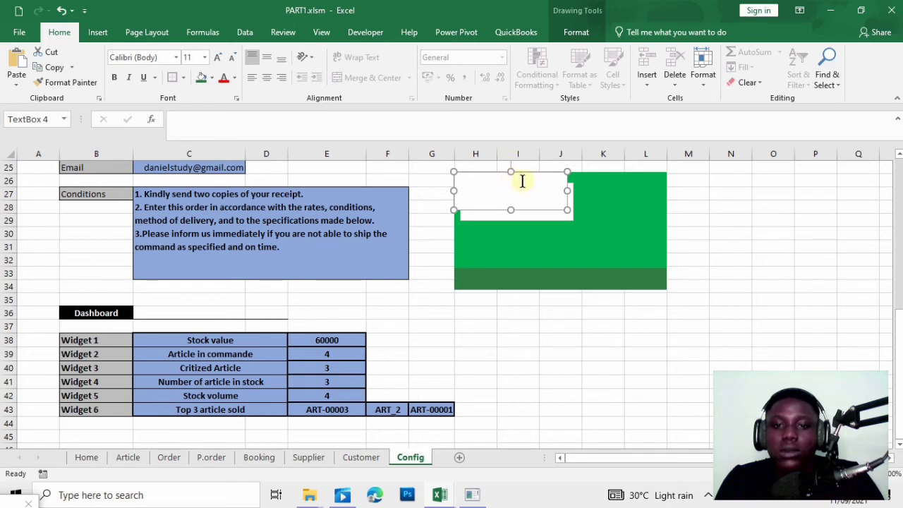
left_click_drag(519, 168, 520, 258)
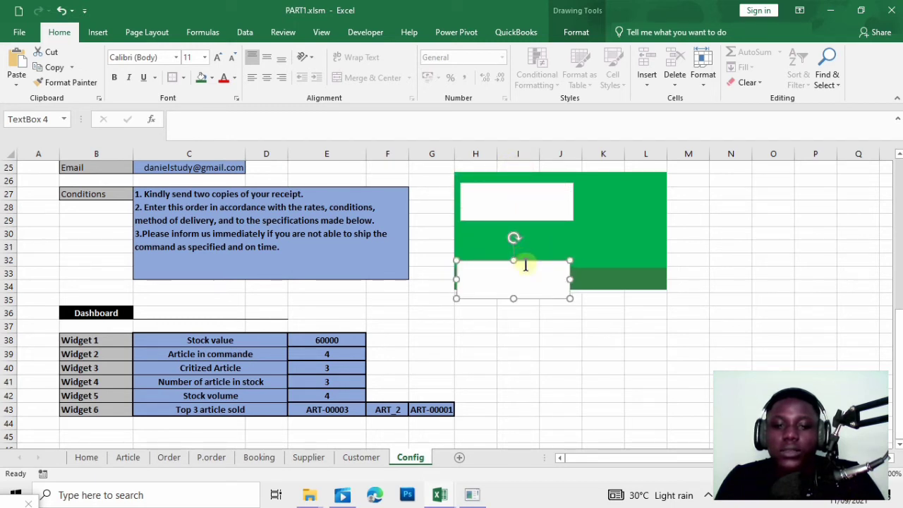
- Reduce the height of the copied text box from its upper edge so it fits inside the dark green strip
left_click(515, 265)
mouse_move(515, 259)
left_mouse_down()
mouse_move(512, 297)
mouse_move(513, 284)
left_mouse_up()
left_click(681, 275)
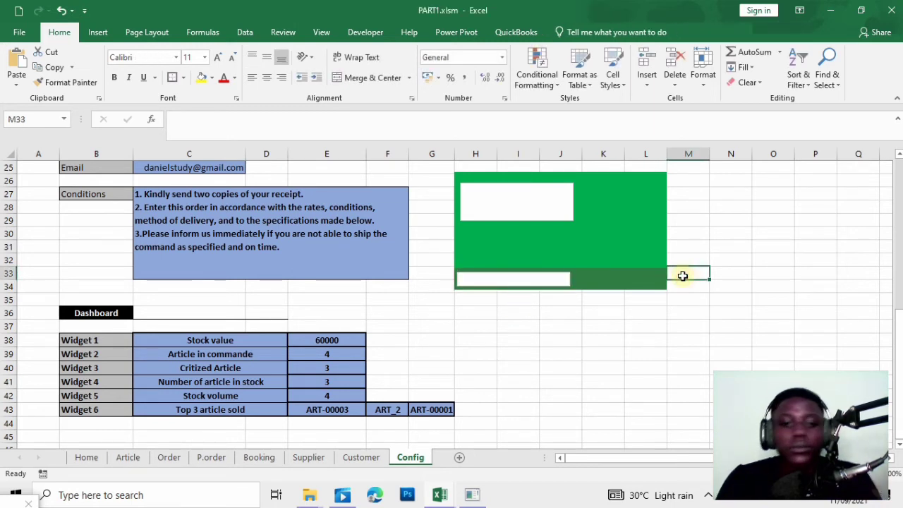
left_click(541, 197)
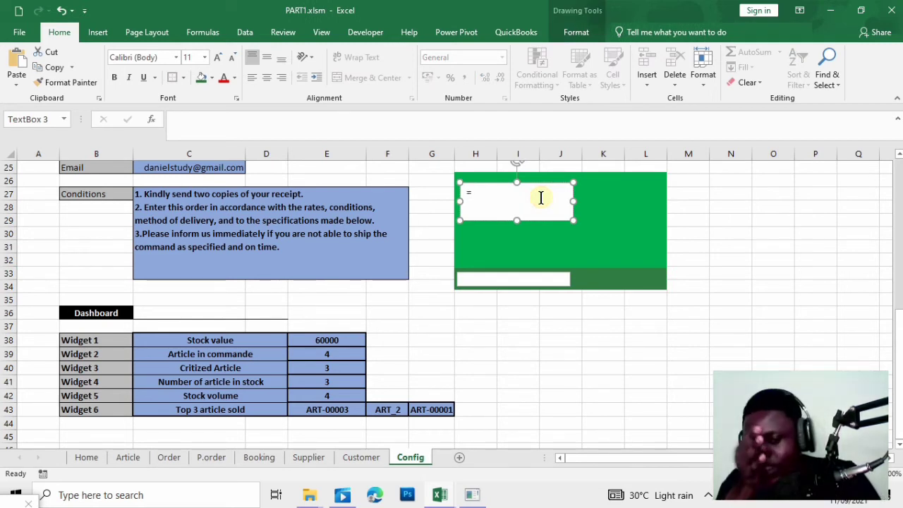
left_click(346, 340)
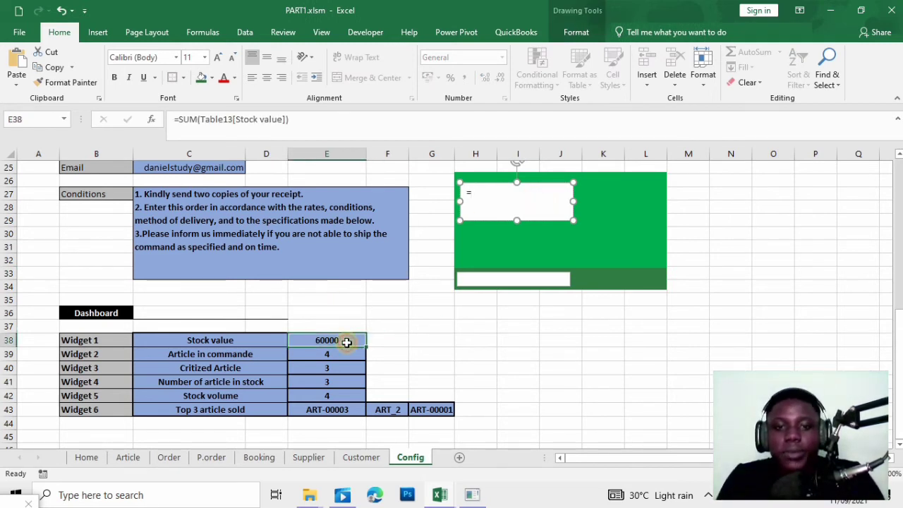
left_click(474, 196)
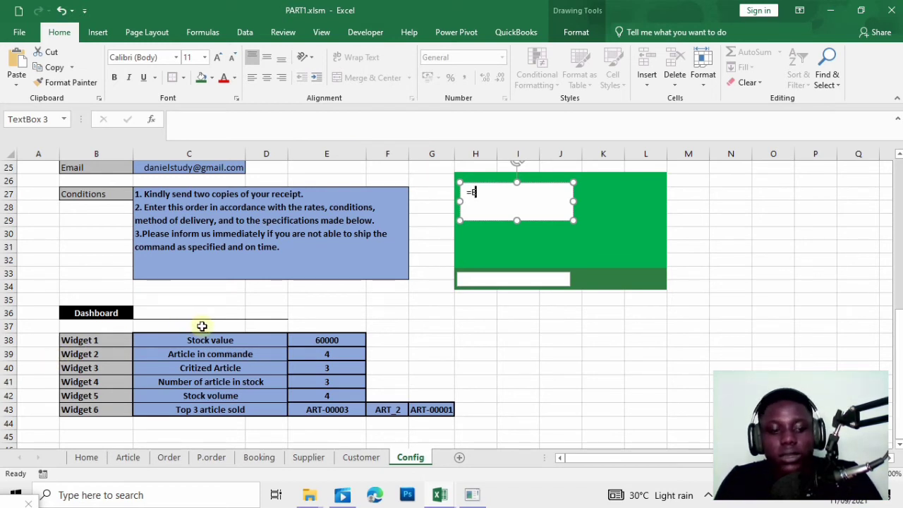
left_click(401, 283)
left_click(506, 186)
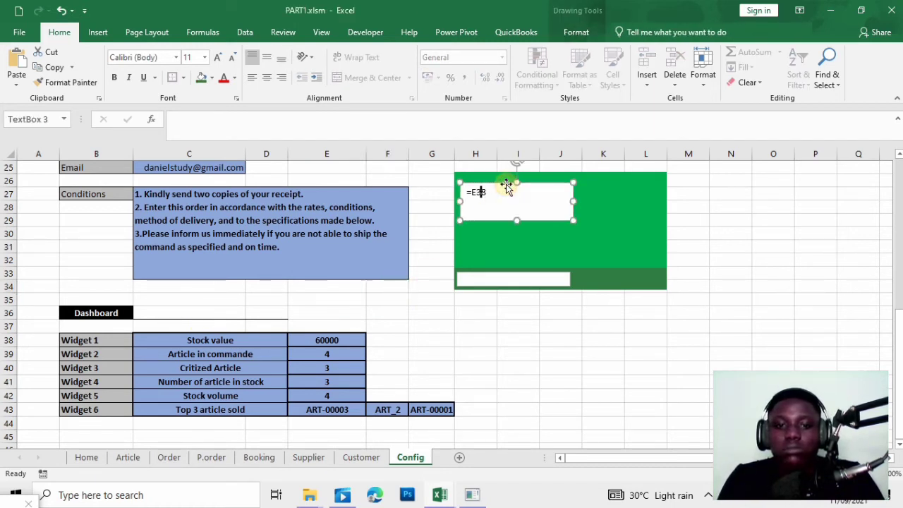
double_click(479, 193)
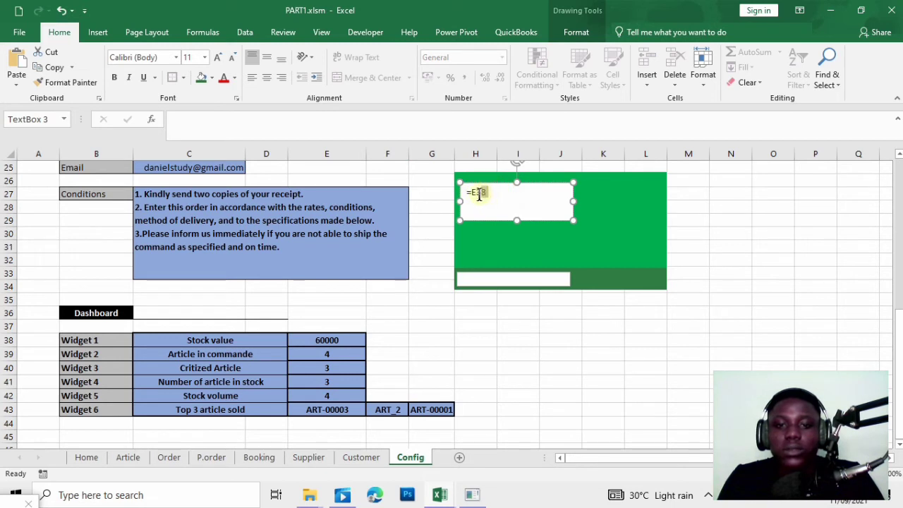
triple_click(478, 196)
key("BackSpace")
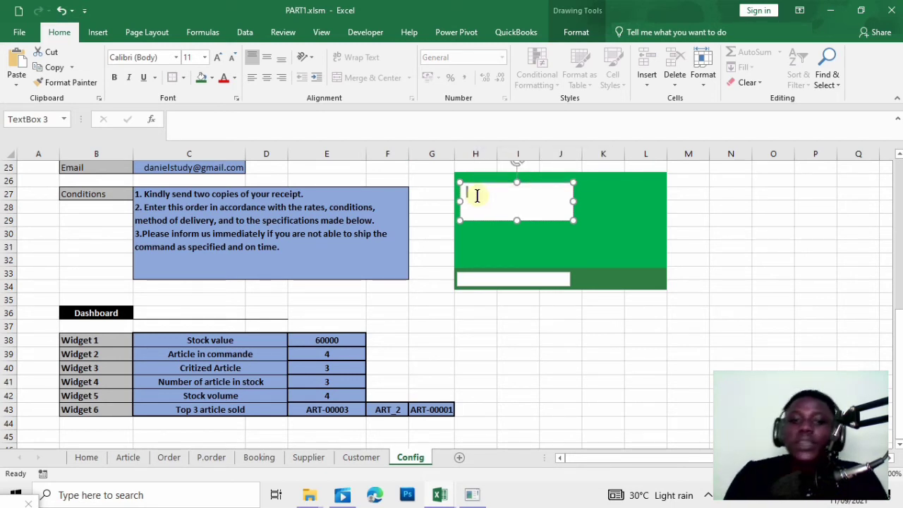
- Link the upper text box on the green rectangle to the Widget 1 value with the formula =$E$38
left_click(288, 122)
type("=")
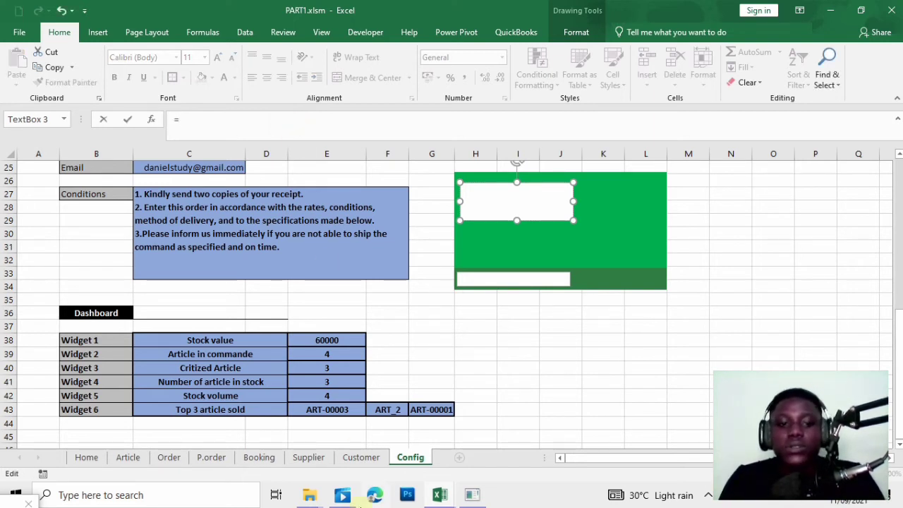
left_click(315, 340)
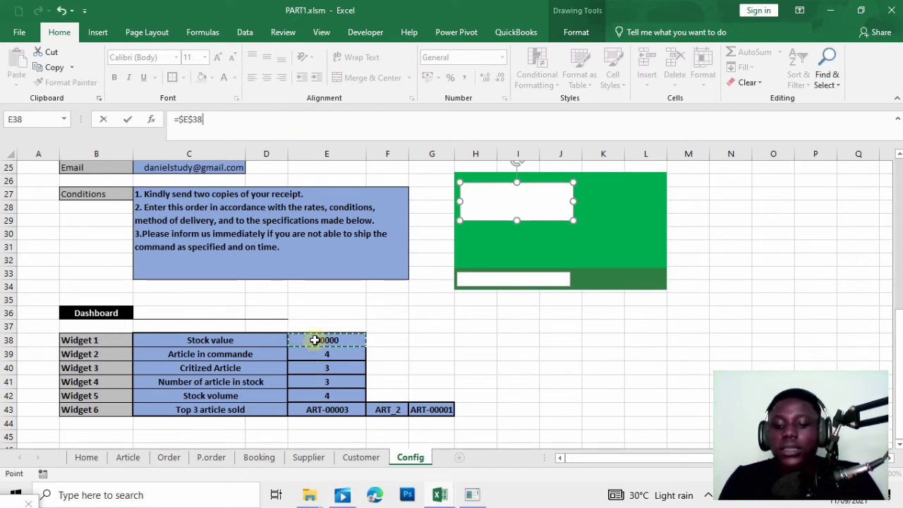
key("Return")
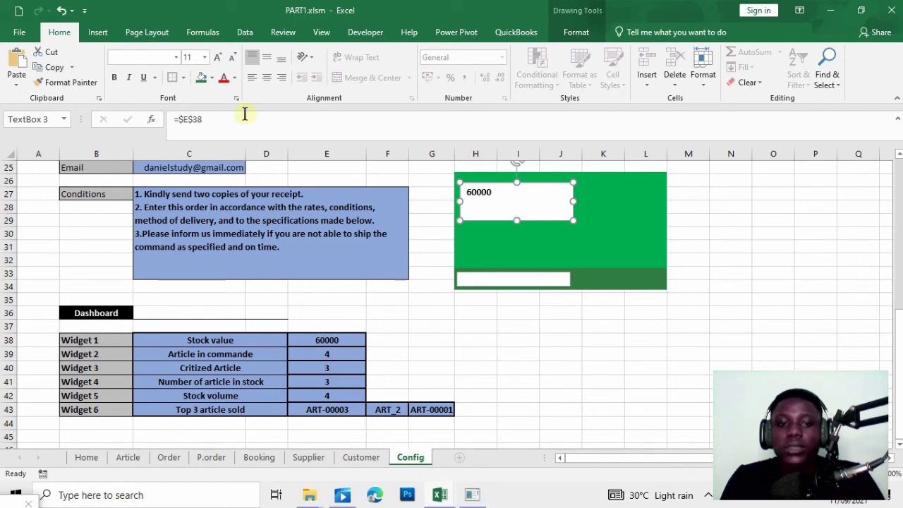
- Apply the FCFA accounting number format without decimals to the Stock value amount in cell E38
left_click(386, 378)
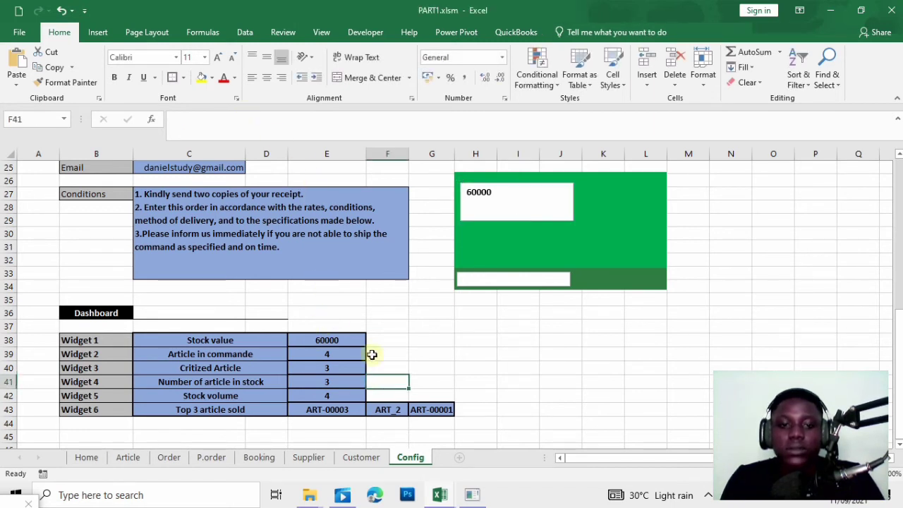
left_click(342, 340)
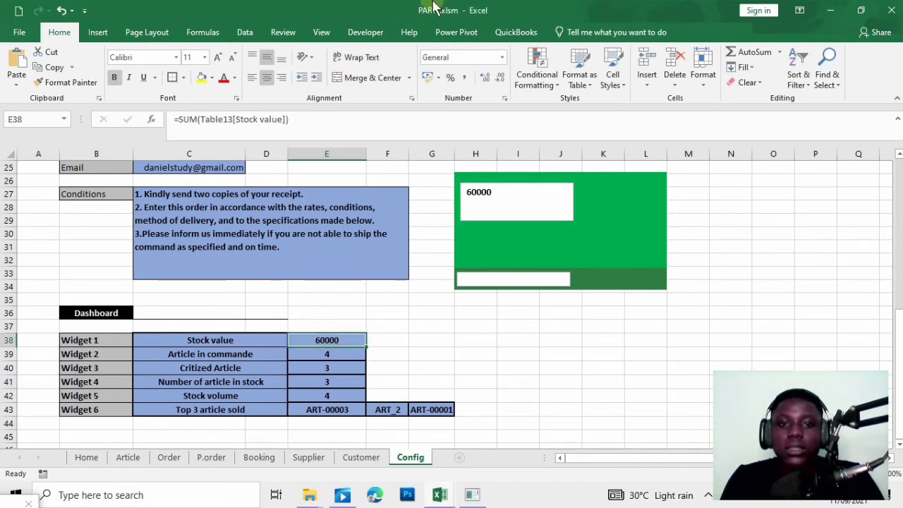
left_click(427, 77)
left_click(472, 420)
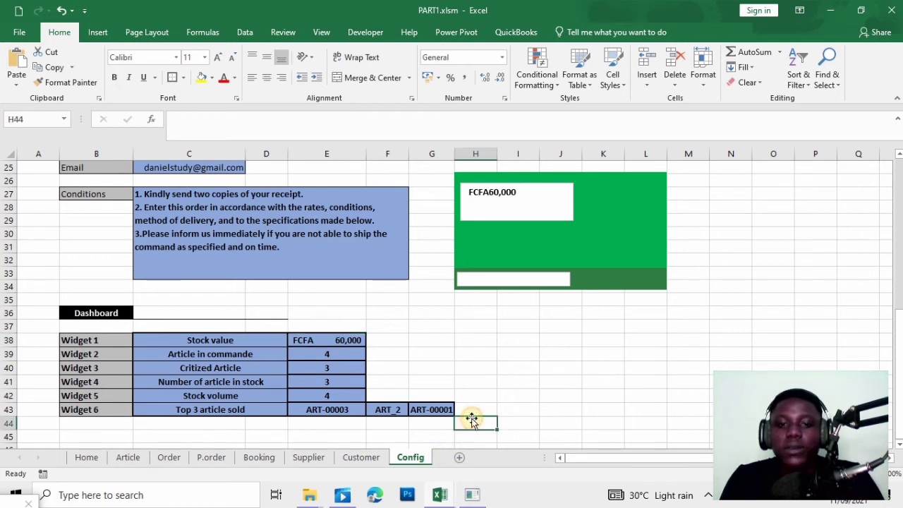
- Link the text box on the dark green strip to the Stock value label with the formula =$C$38
left_click(510, 229)
left_click(513, 281)
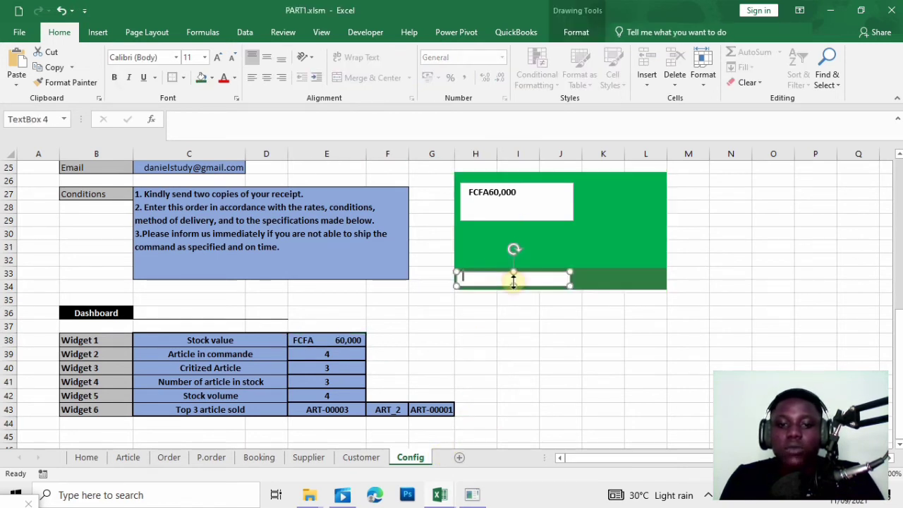
left_click(270, 122)
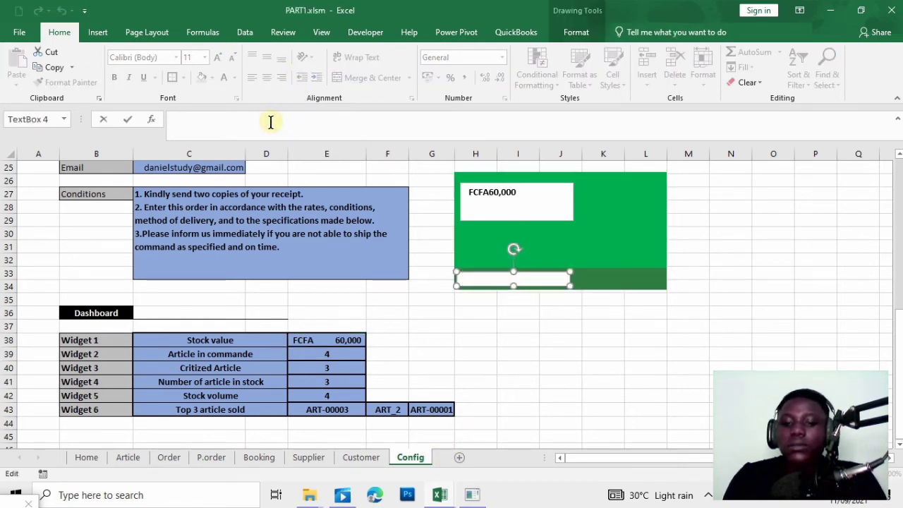
type("=")
left_click(226, 341)
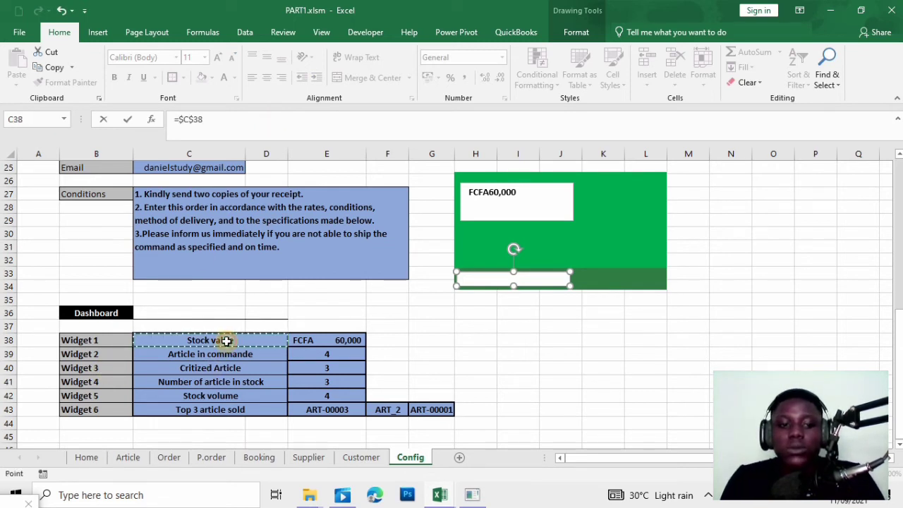
key("Return")
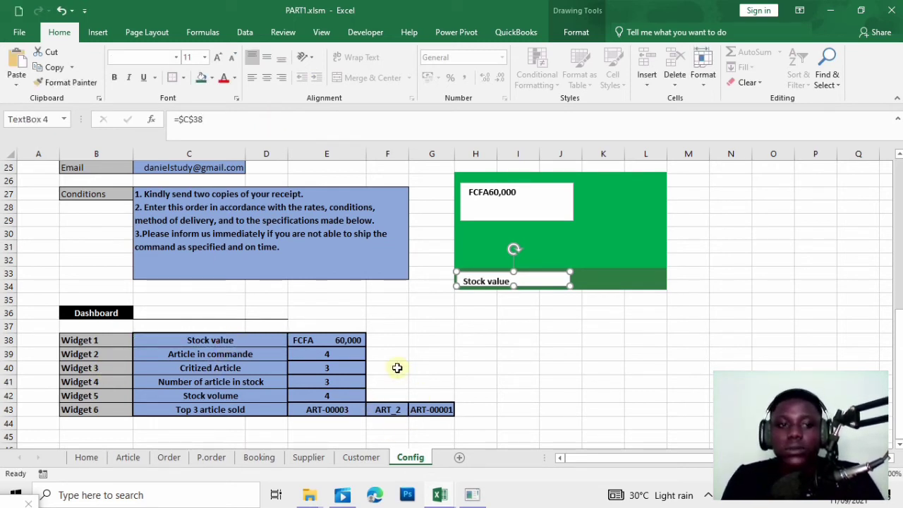
left_click(463, 366)
- Remove the fill from the upper text box that shows the FCFA amount
left_click(570, 251)
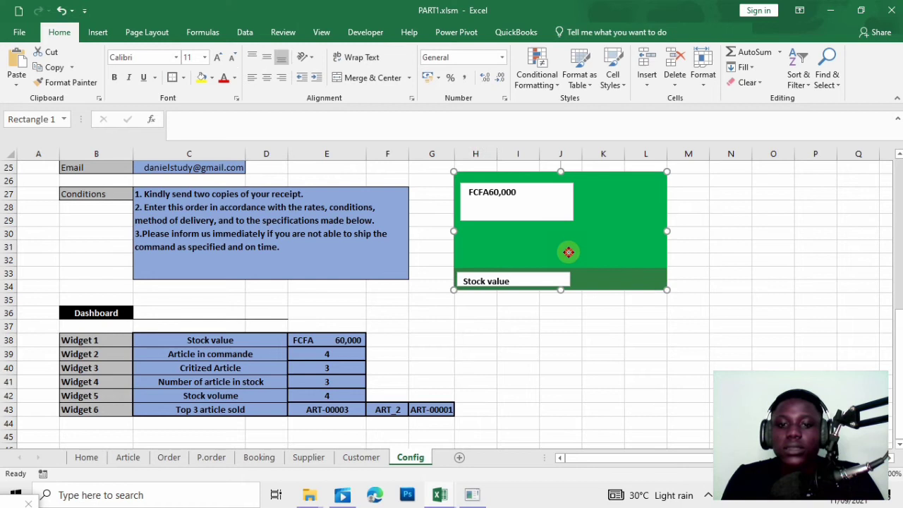
left_click(540, 219)
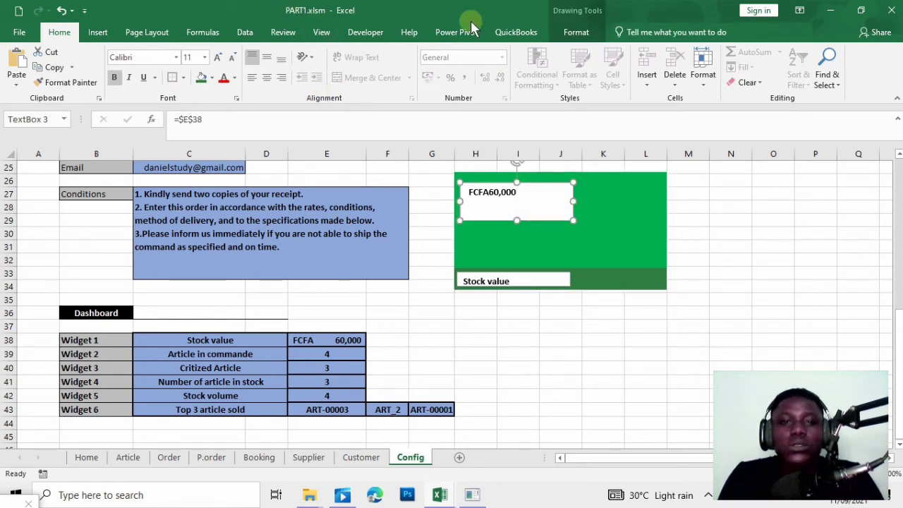
left_click(572, 32)
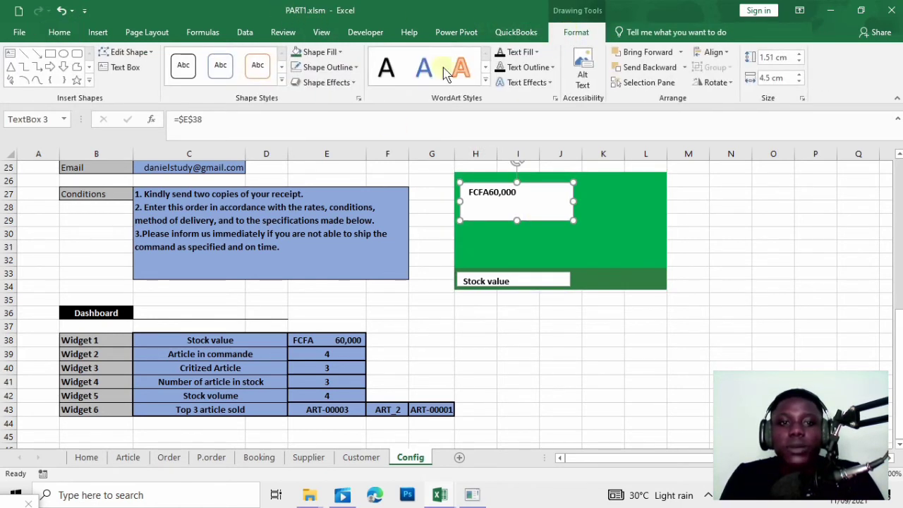
left_click(321, 56)
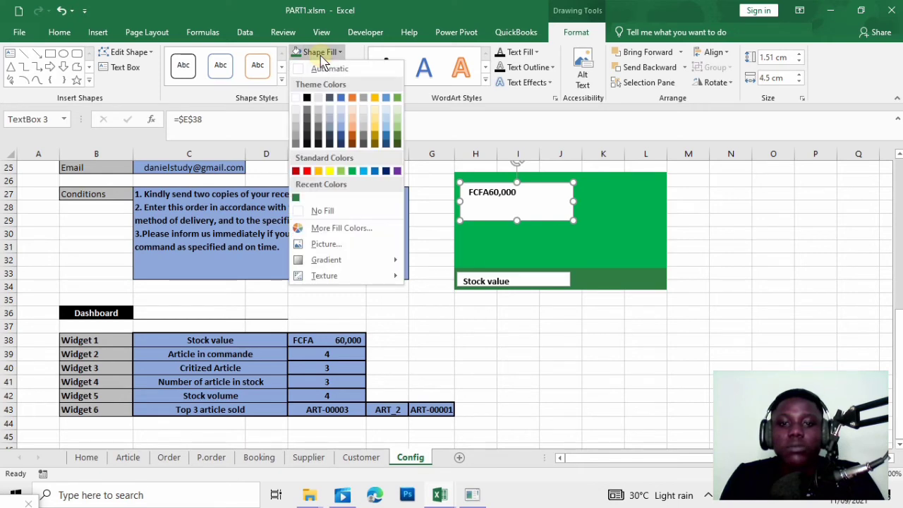
left_click(332, 211)
left_click(329, 204)
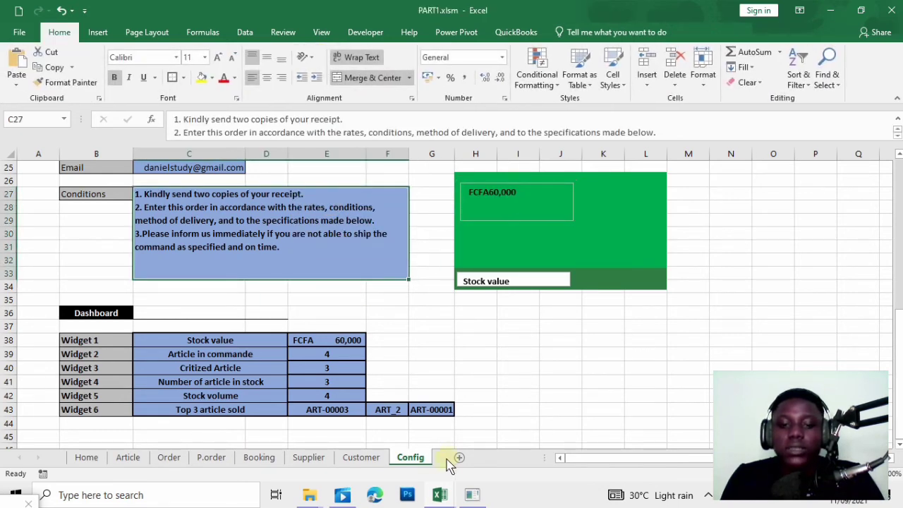
- Remove the outline of the FCFA amount text box and set its text fill to white
left_click(443, 493)
mouse_move(503, 444)
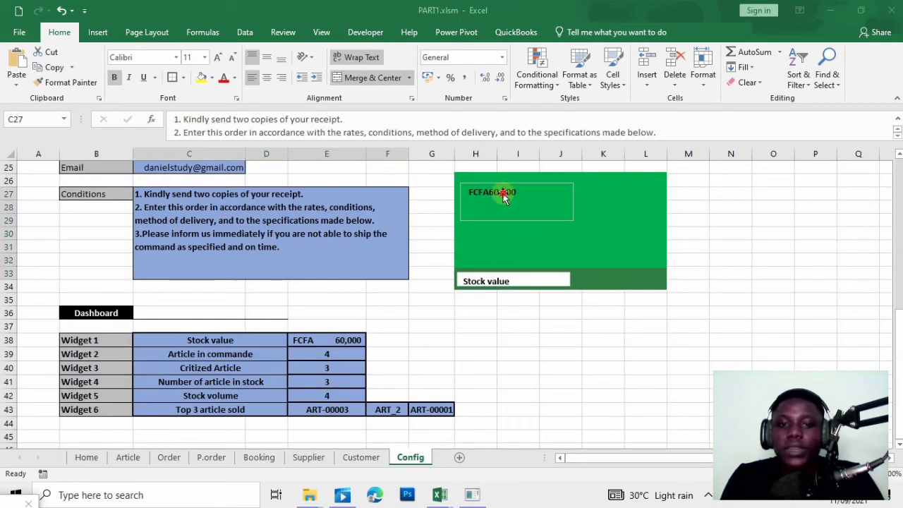
left_click(512, 195)
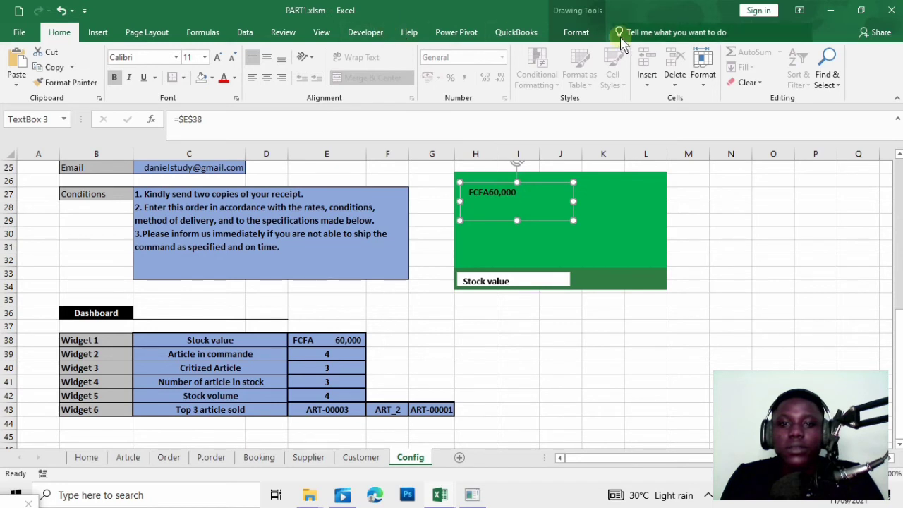
left_click(575, 31)
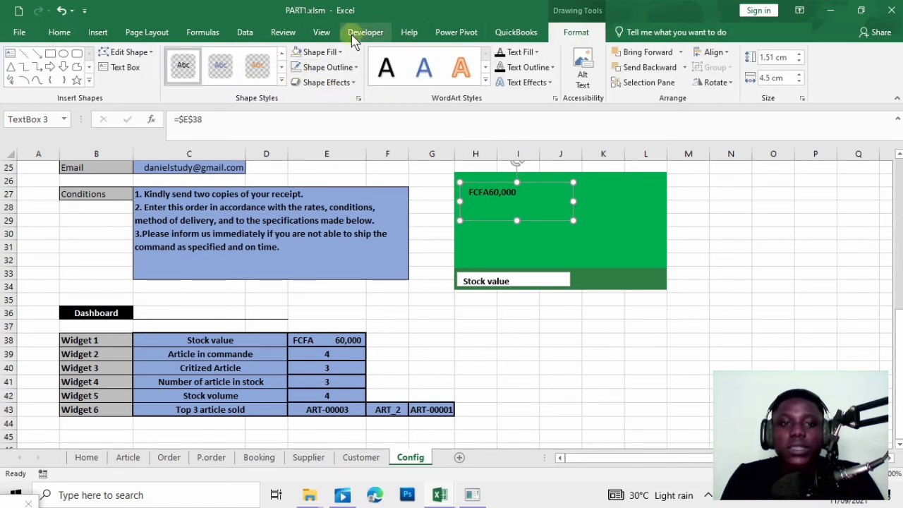
left_click(522, 52)
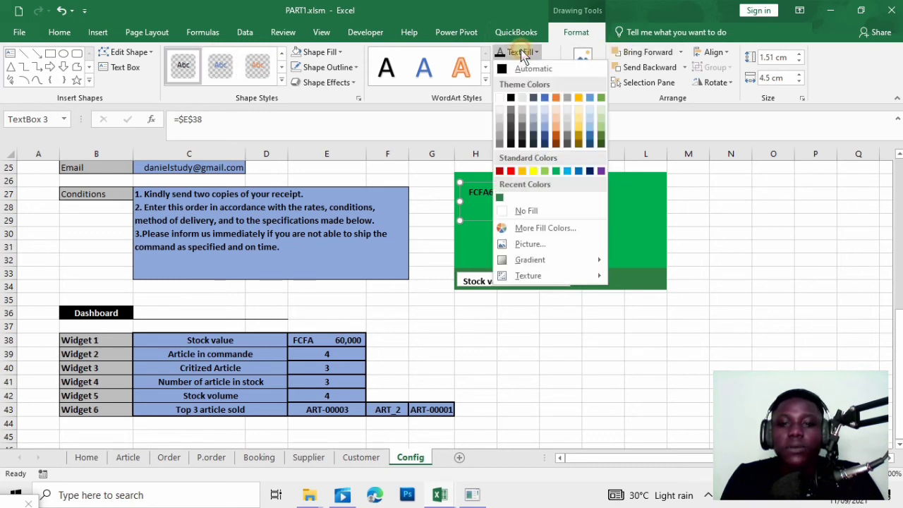
left_click(499, 98)
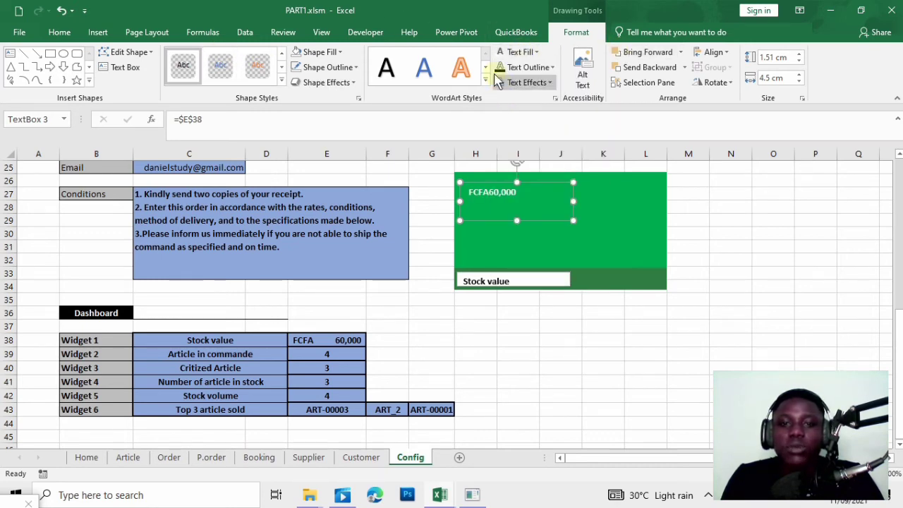
- Increase the font size of the FCFA amount text box to 20
left_click(97, 33)
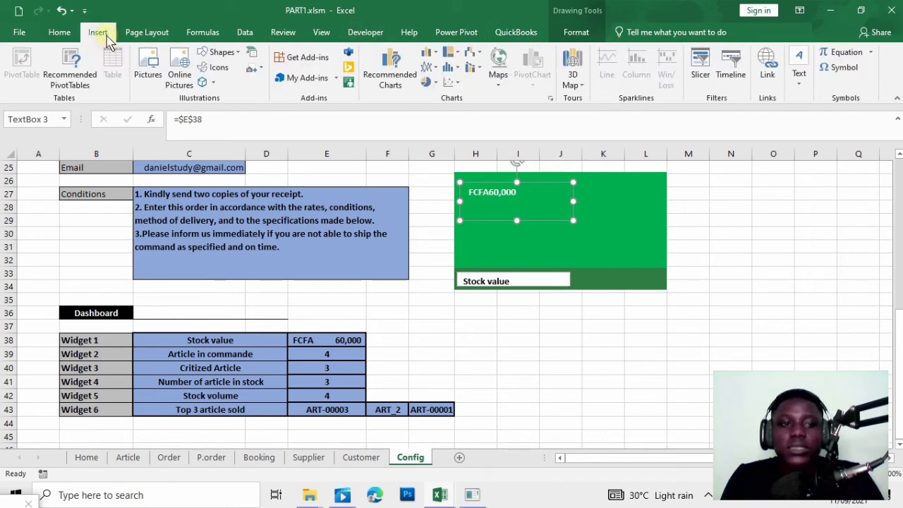
left_click(61, 33)
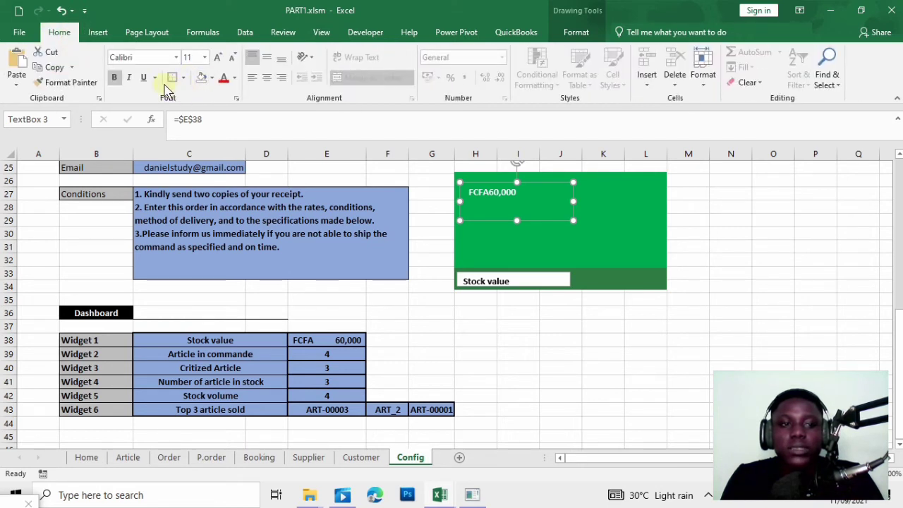
left_click(216, 59)
left_click(216, 59)
left_click(215, 60)
left_click(215, 59)
left_click(216, 60)
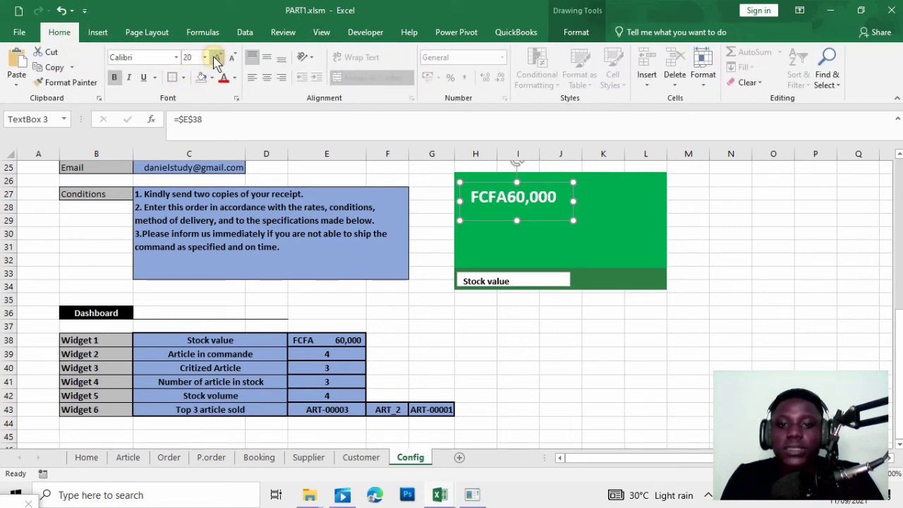
left_click(215, 60)
left_click(215, 60)
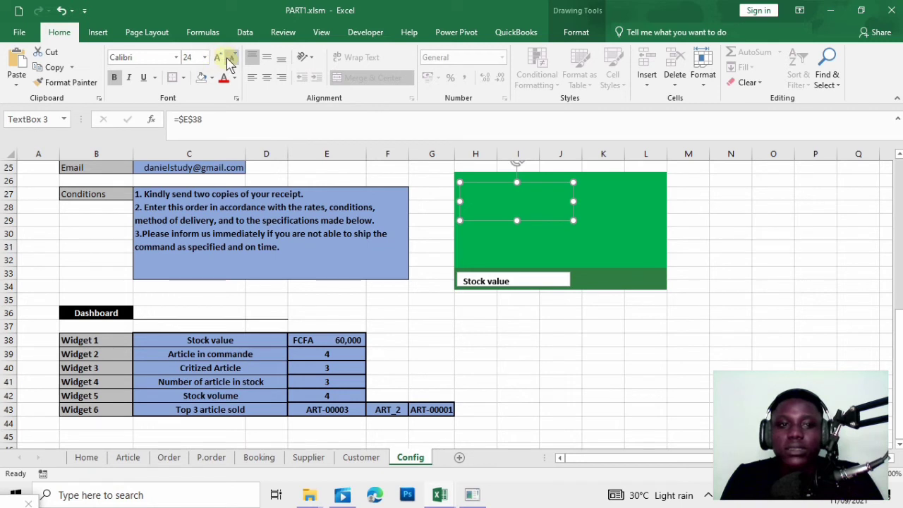
left_click(228, 59)
left_click(228, 60)
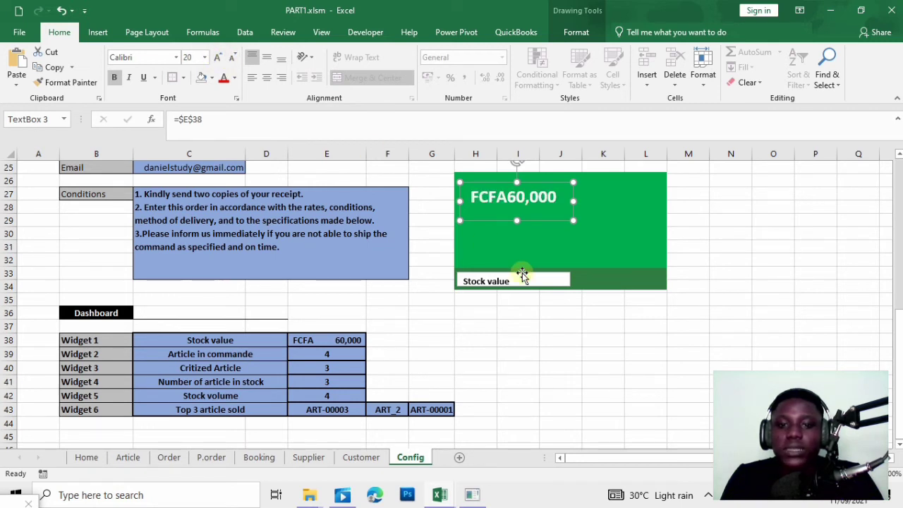
- Remove the fill from the Stock value label's text box and set its text fill to white
left_click(496, 285)
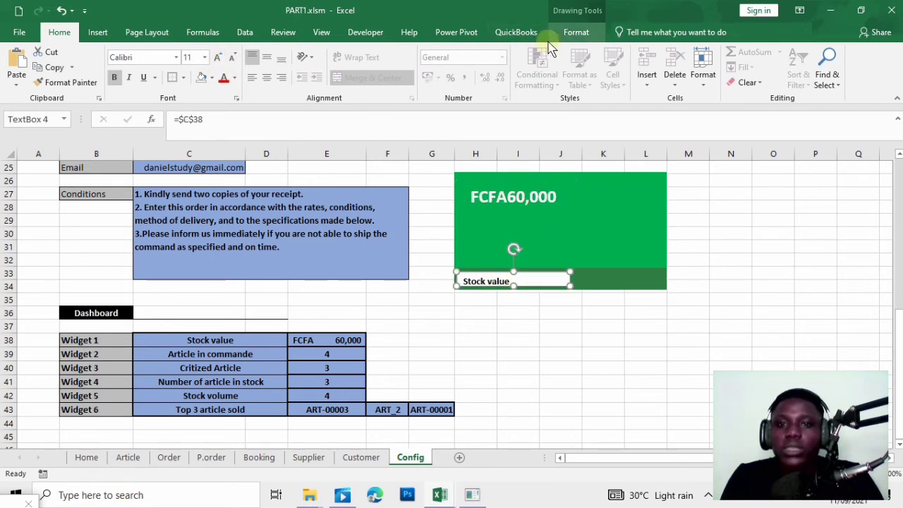
left_click(576, 32)
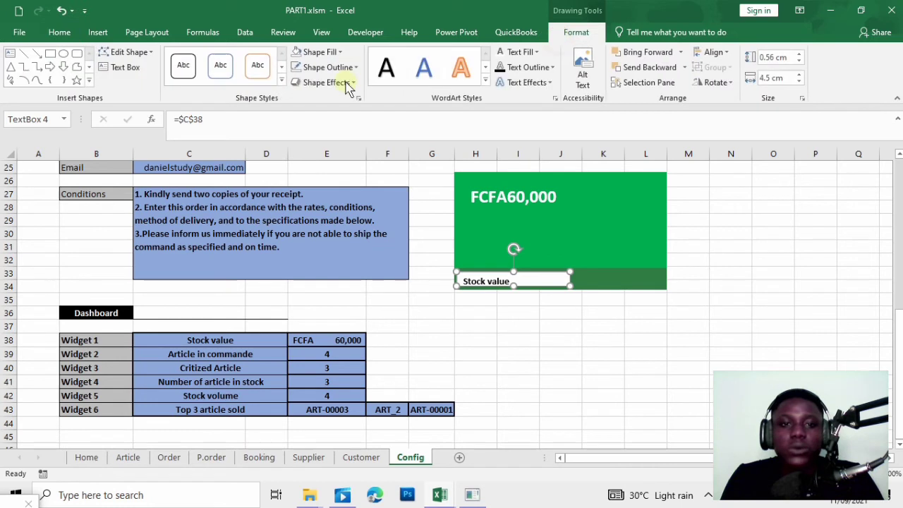
left_click(299, 54)
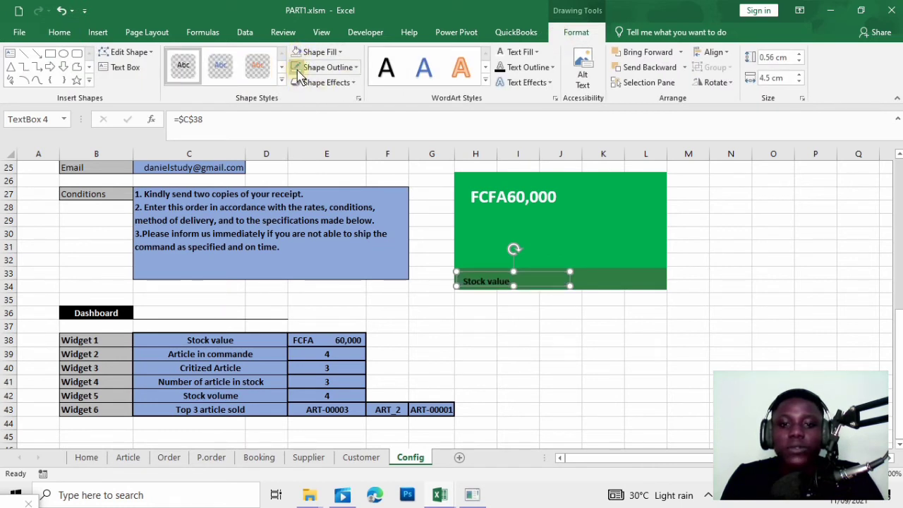
left_click(511, 54)
left_click(500, 97)
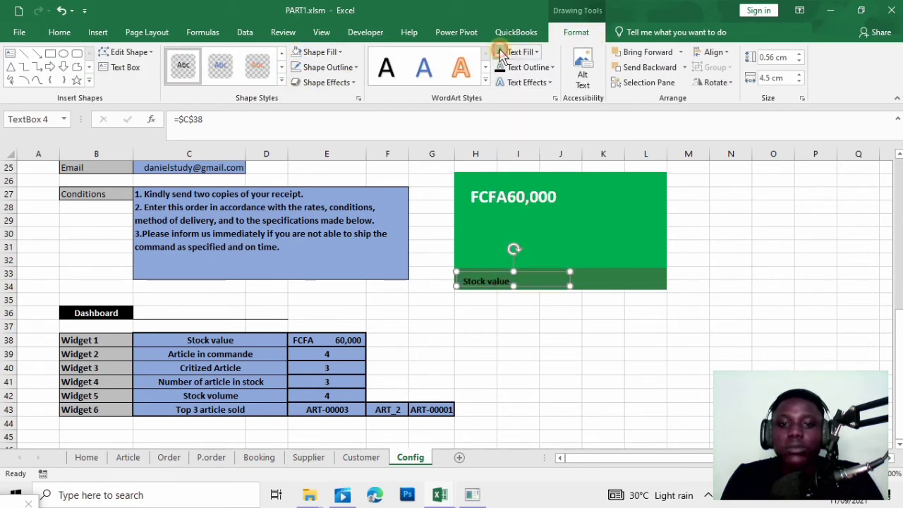
- Increase the Stock value label's font size to 18 and enlarge its text box so the text fits the dark green strip
left_click(95, 35)
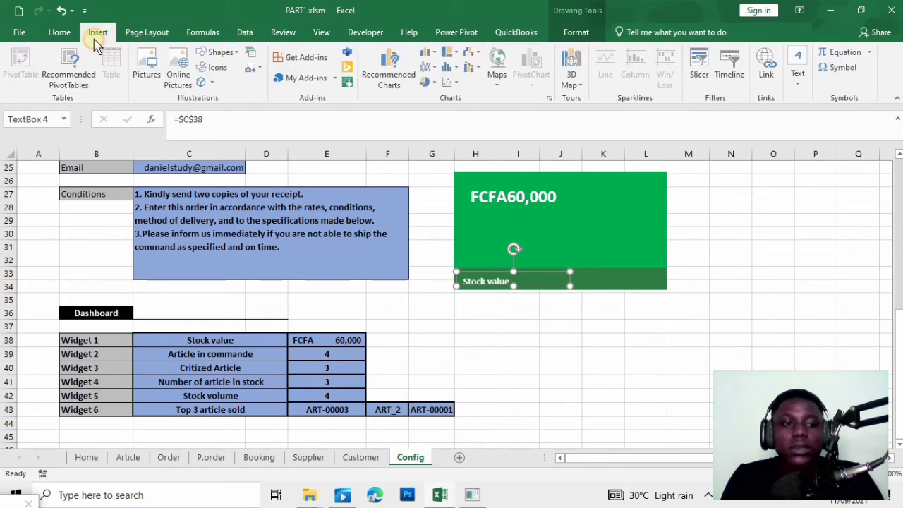
left_click(65, 32)
left_click(219, 58)
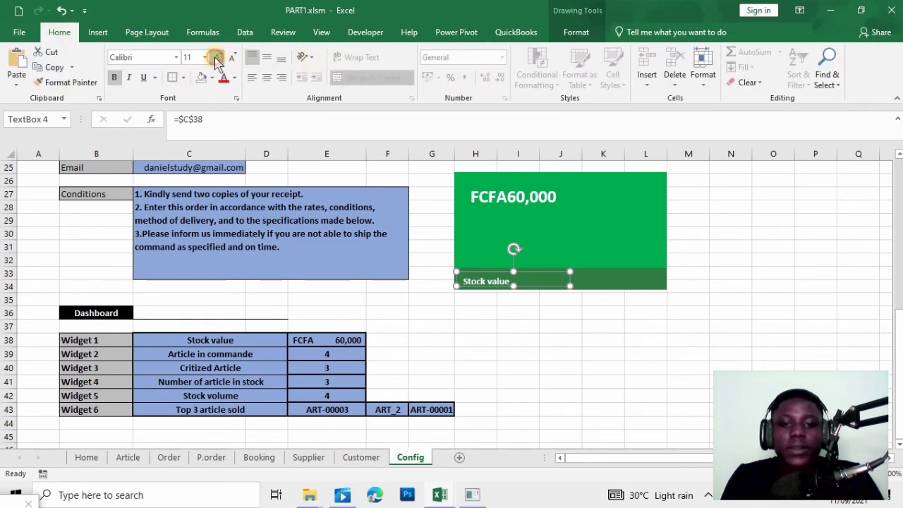
left_click(218, 58)
left_click(218, 58)
left_click(219, 57)
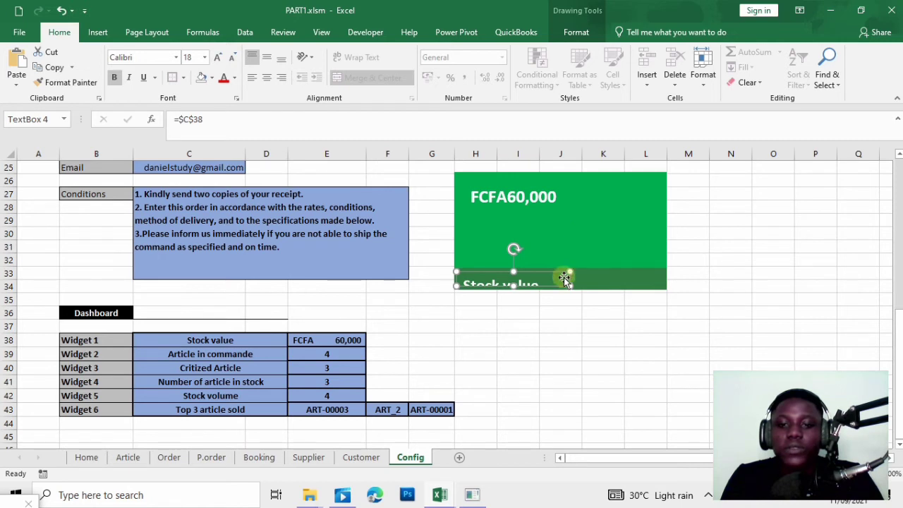
left_click_drag(514, 287, 597, 280)
left_click(649, 217)
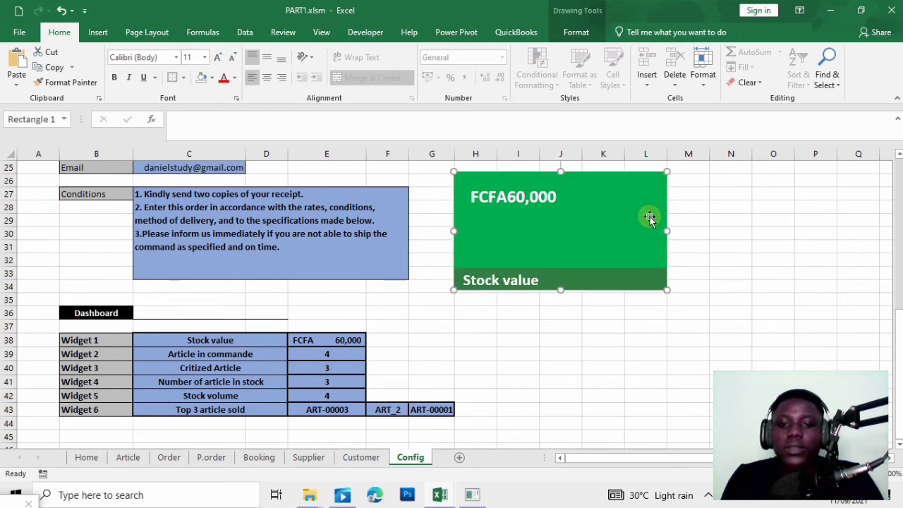
left_click(760, 219)
- Apply the first bevel preset to the card's large bright green rectangle
left_click(573, 231)
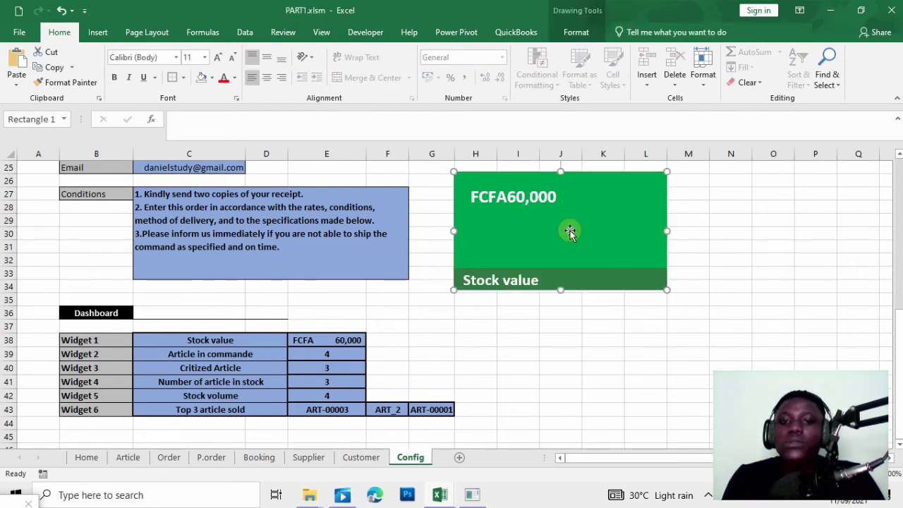
left_click(573, 35)
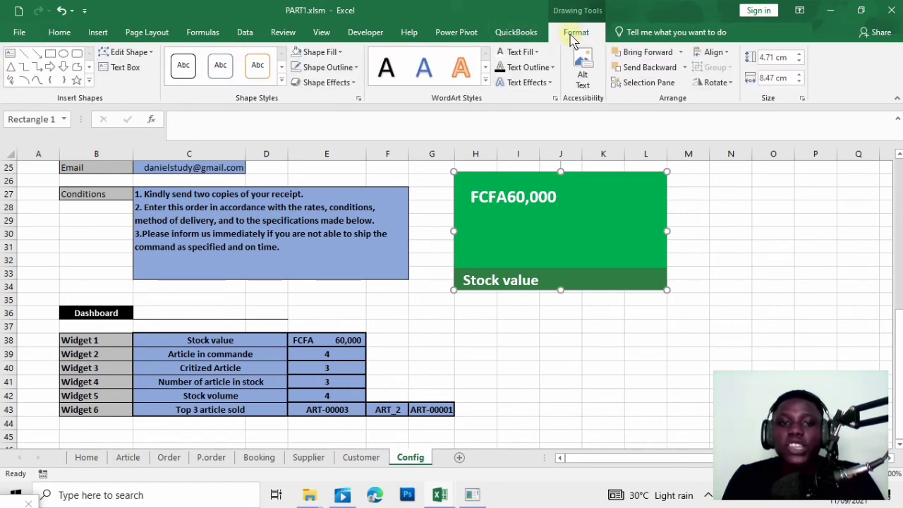
left_click(328, 83)
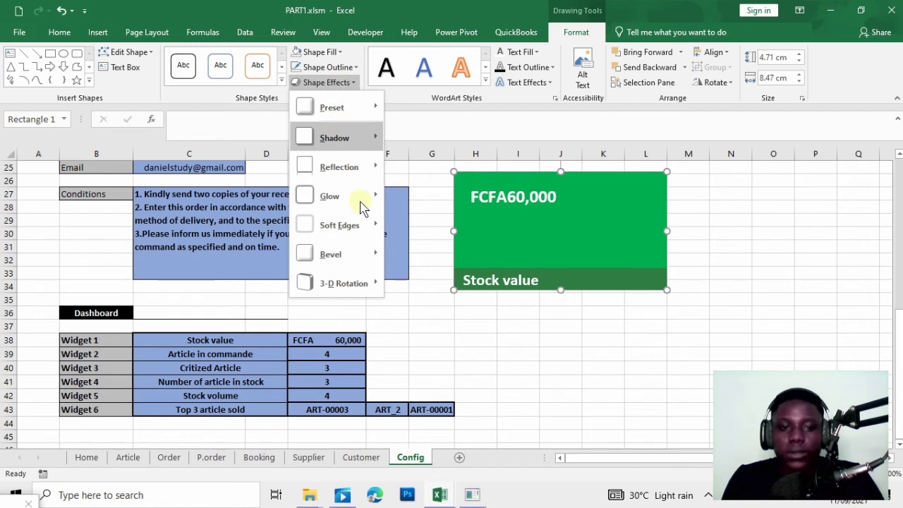
mouse_move(361, 259)
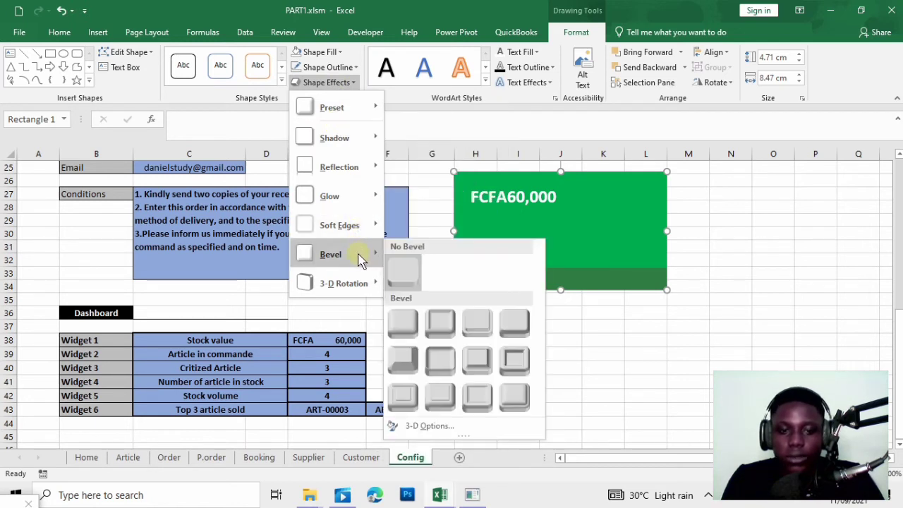
left_click(405, 321)
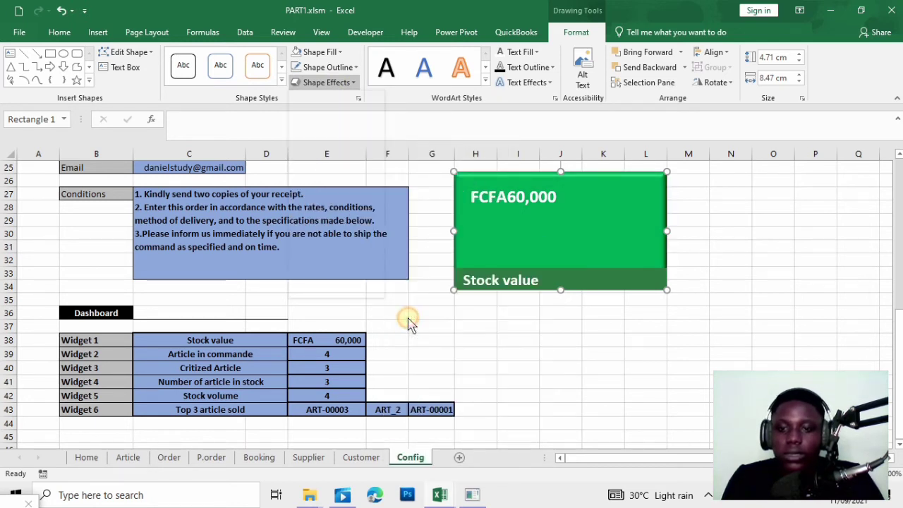
- Apply the first bevel preset to the dark green strip behind the Stock value label
left_click(633, 274)
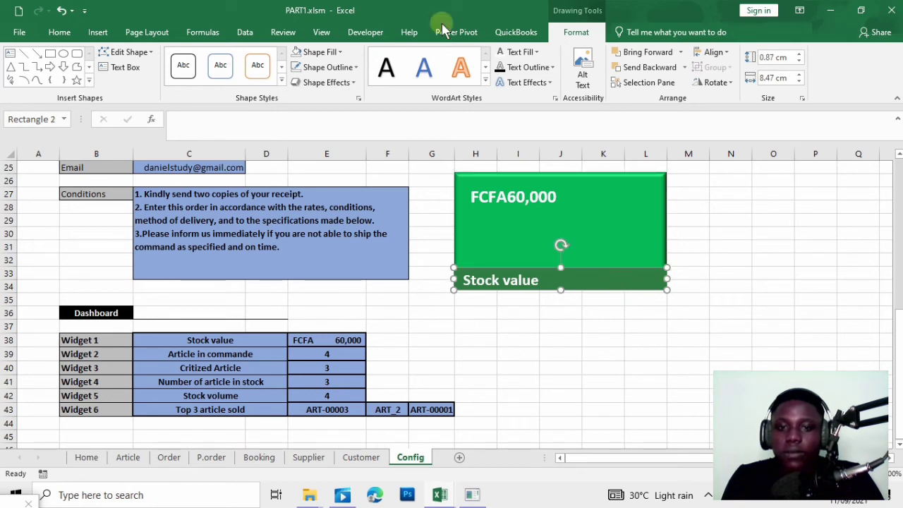
left_click(306, 86)
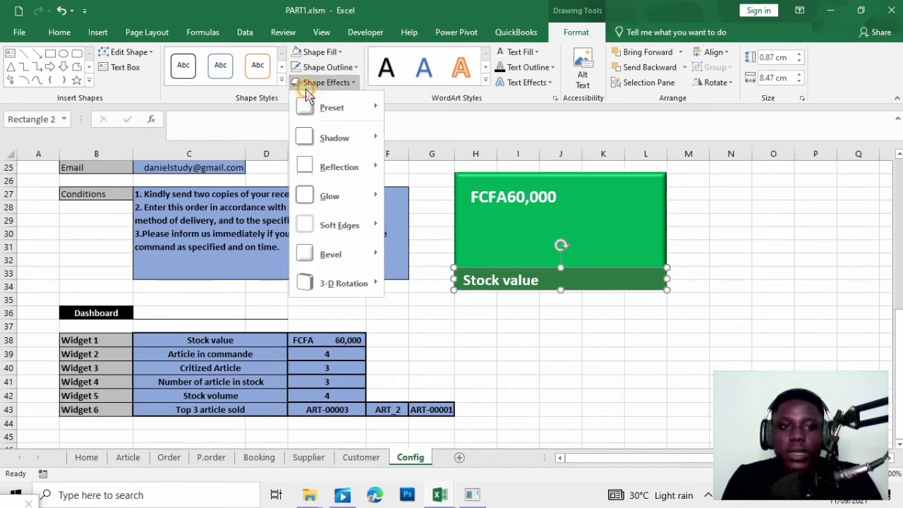
mouse_move(345, 293)
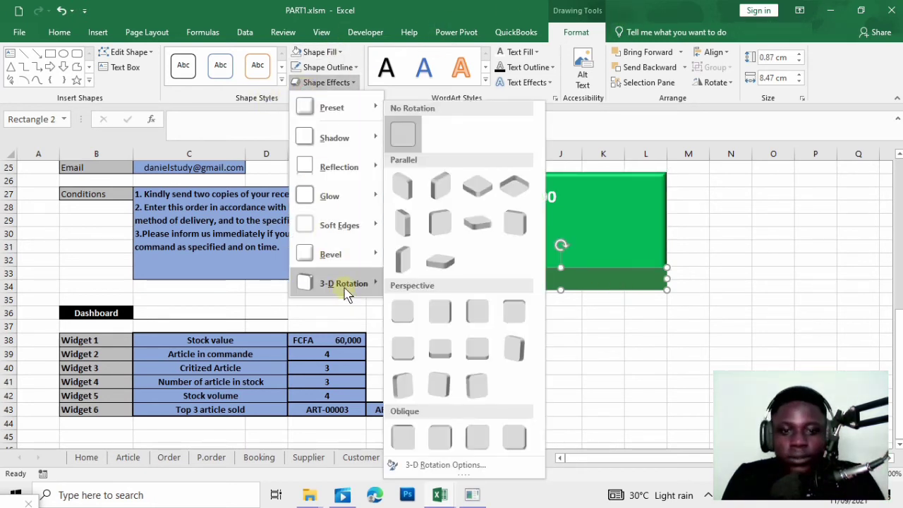
mouse_move(352, 262)
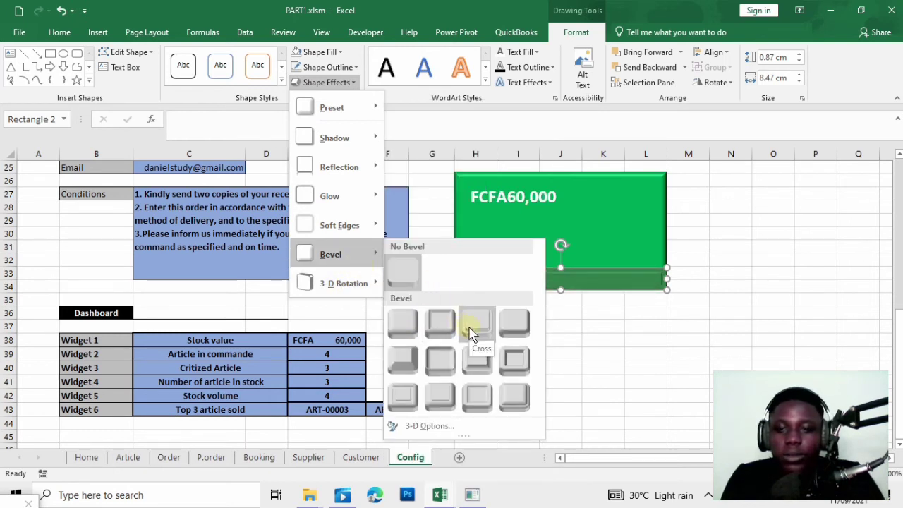
left_click(402, 323)
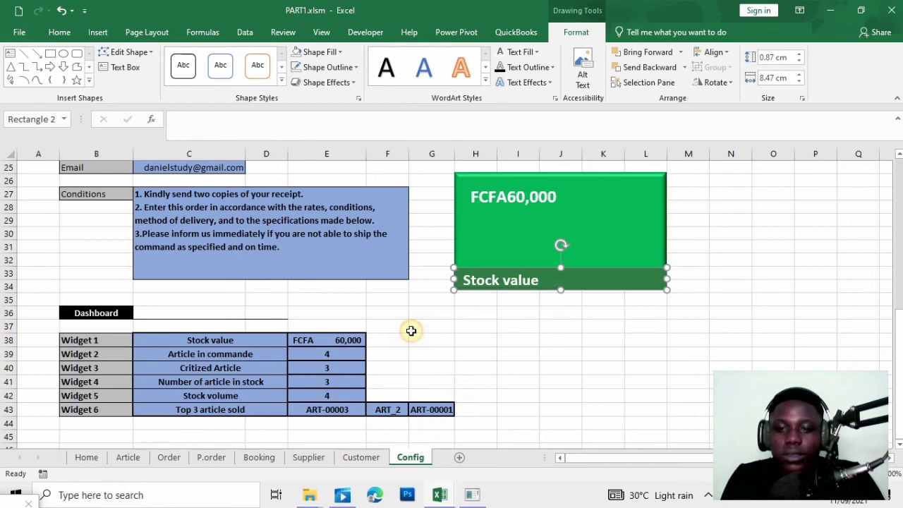
left_click(575, 357)
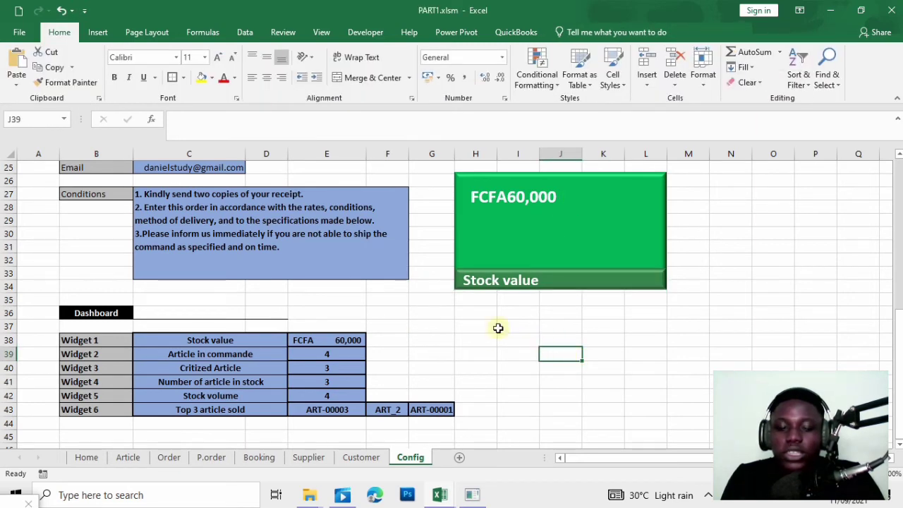
- Compare the card with the finished Stock value widget in the STOCK MANAGEMENT workbook
mouse_move(441, 494)
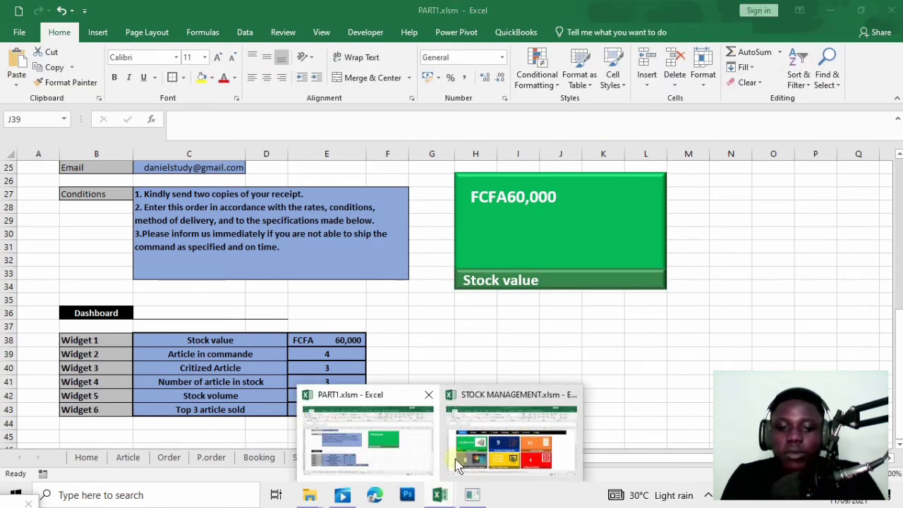
mouse_move(501, 462)
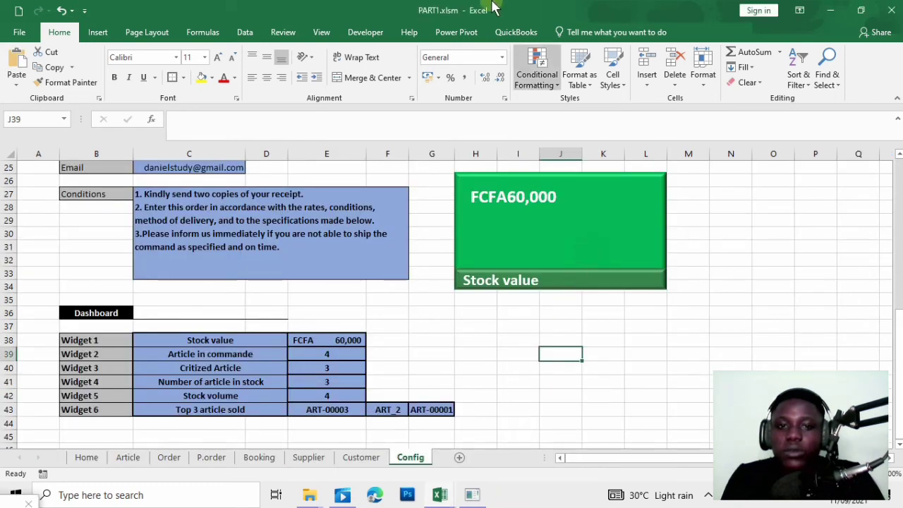
left_click(586, 236)
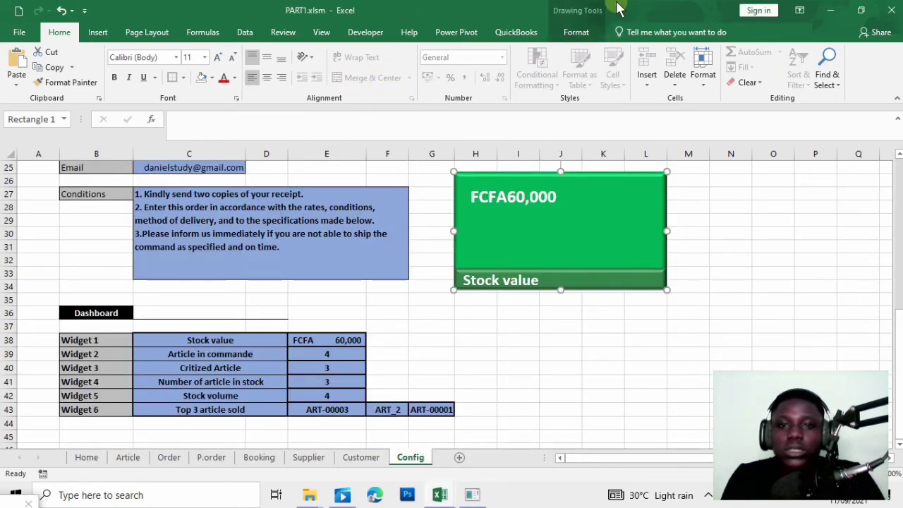
double_click(589, 13)
left_click(573, 33)
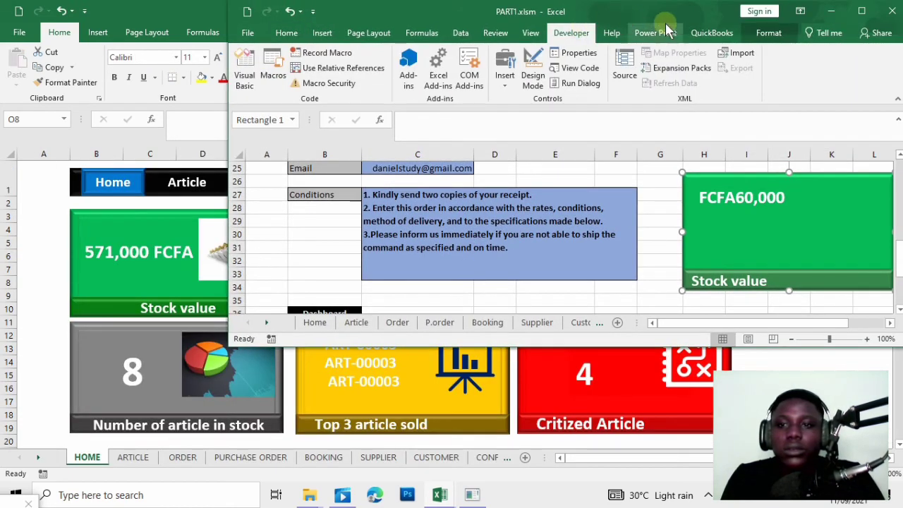
left_click(862, 11)
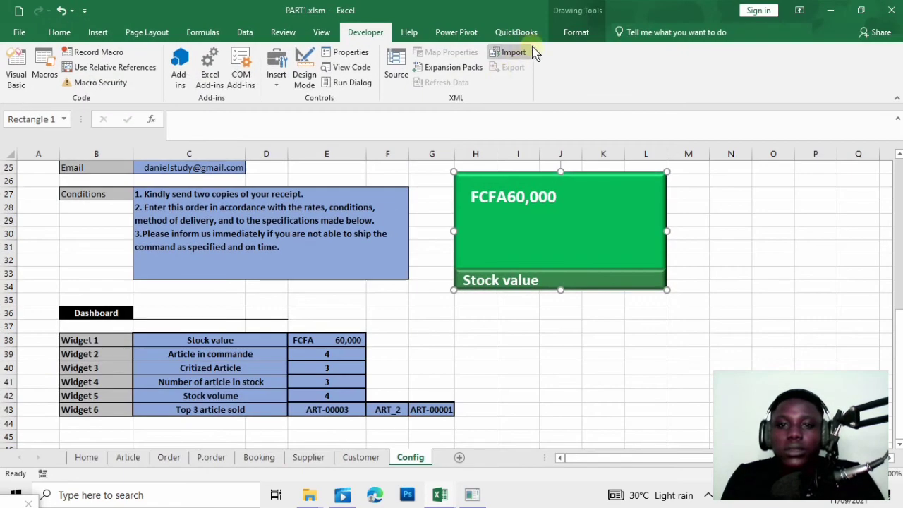
- Change the large bright green rectangle's bevel to the first preset in the third row of the bevel gallery
left_click(574, 32)
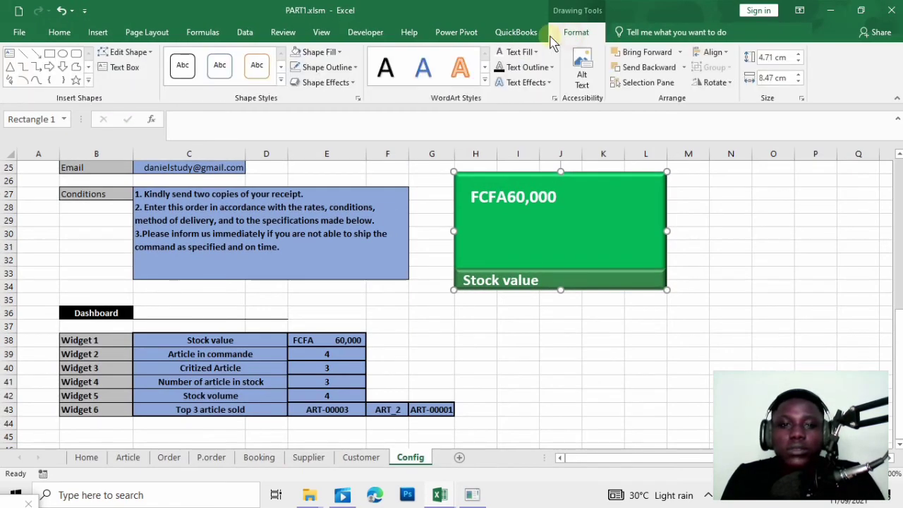
left_click(326, 82)
mouse_move(352, 141)
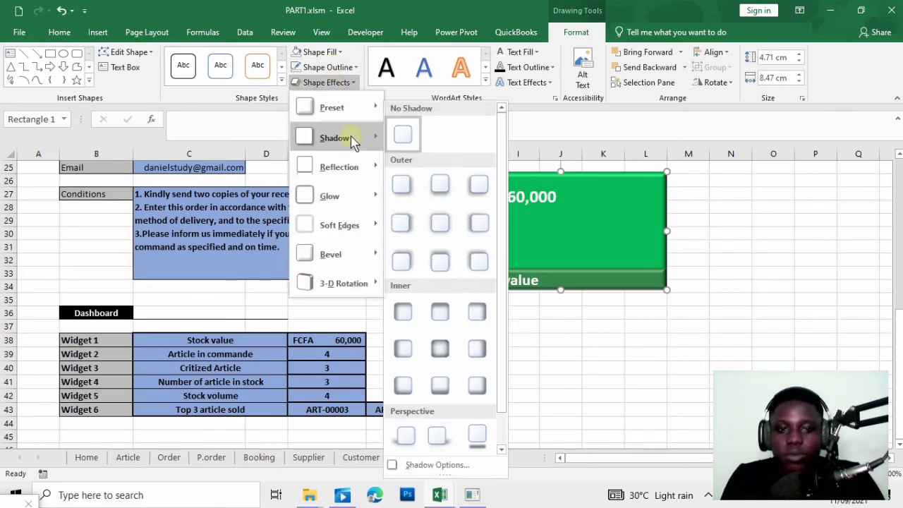
mouse_move(346, 106)
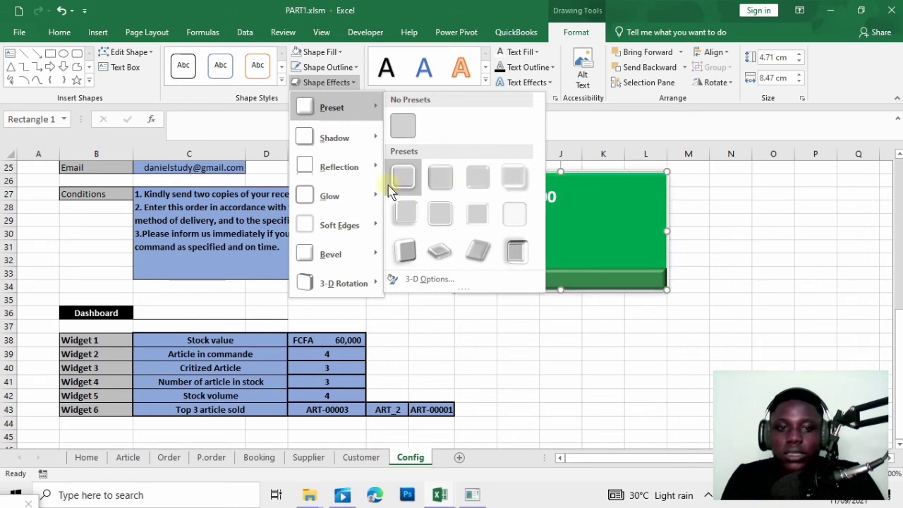
mouse_move(344, 173)
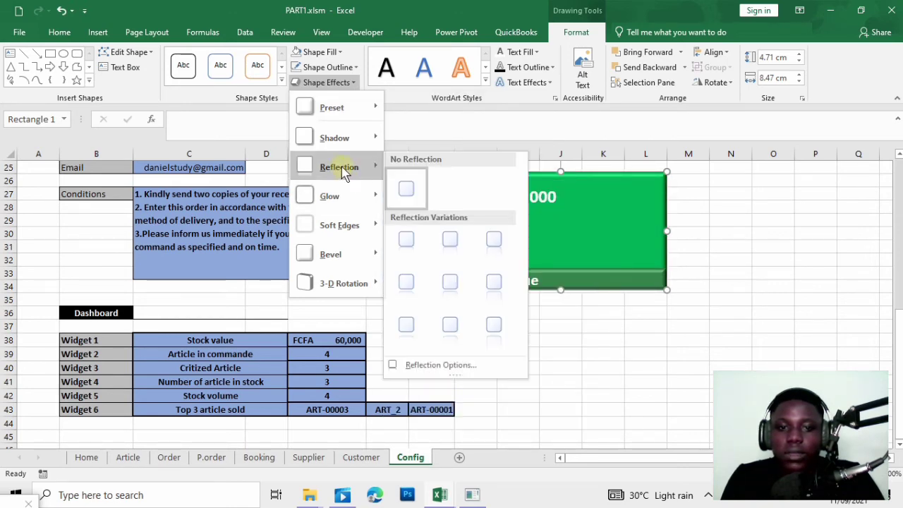
mouse_move(344, 248)
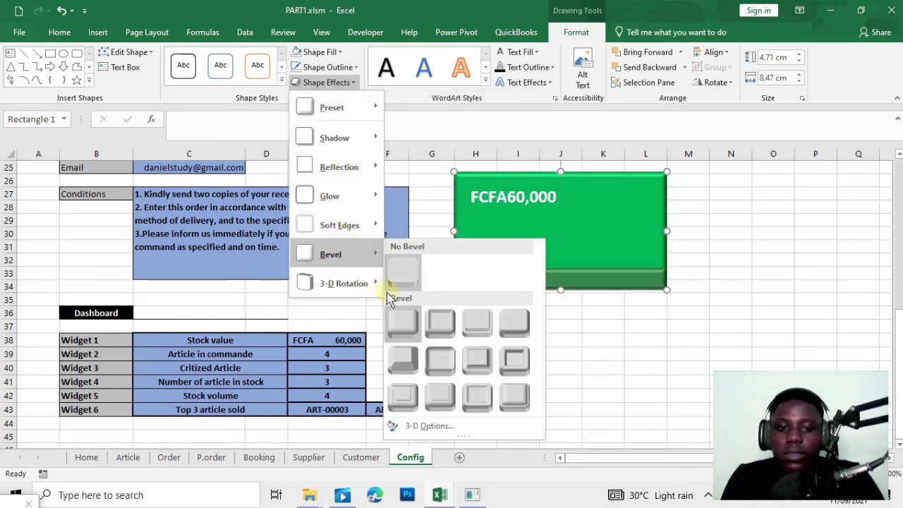
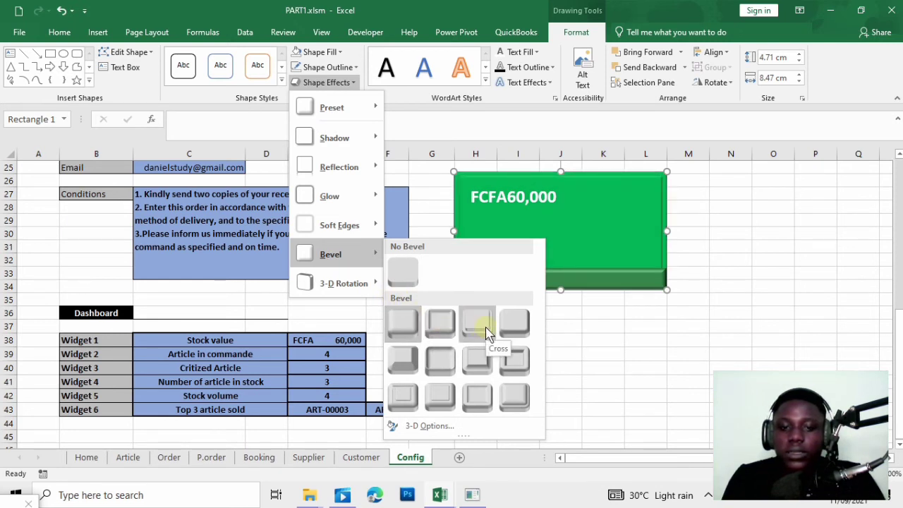
left_click(397, 396)
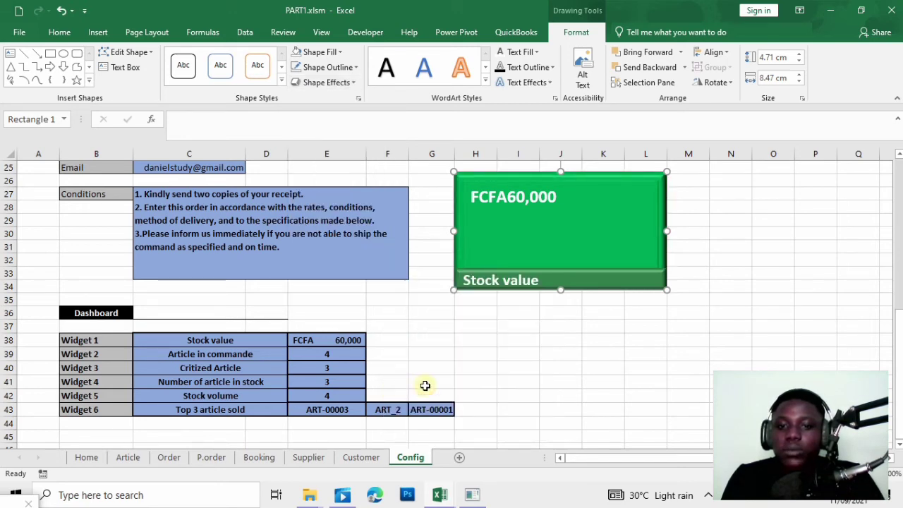
left_click(689, 365)
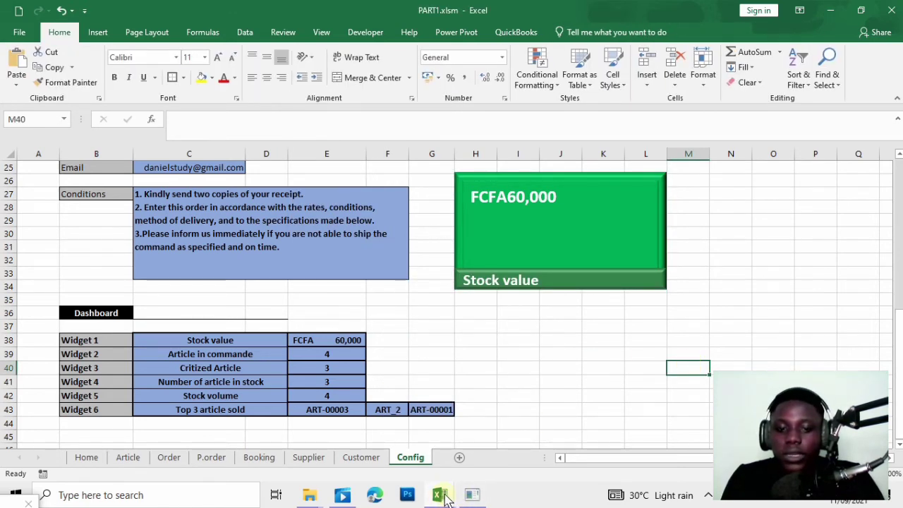
- Try removing the fill from the dark green strip behind the Stock value label, and undo it
mouse_move(445, 496)
mouse_move(506, 452)
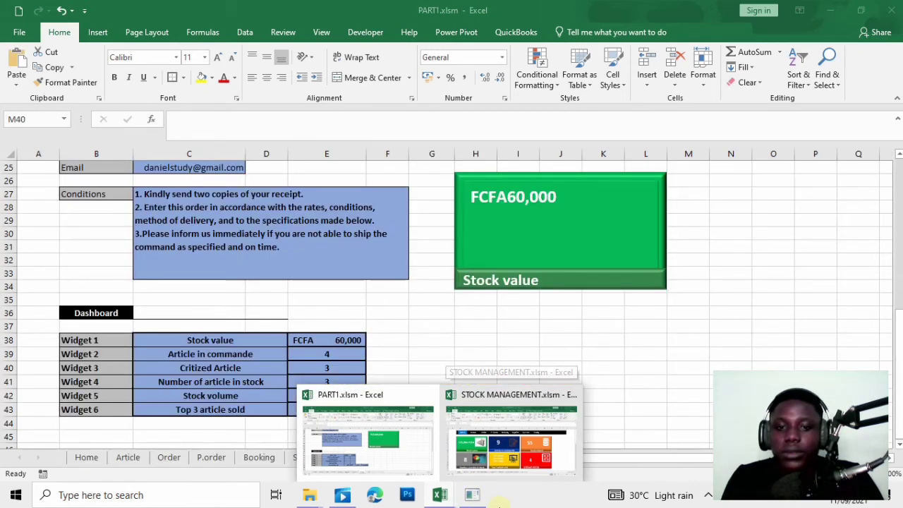
left_click(631, 280)
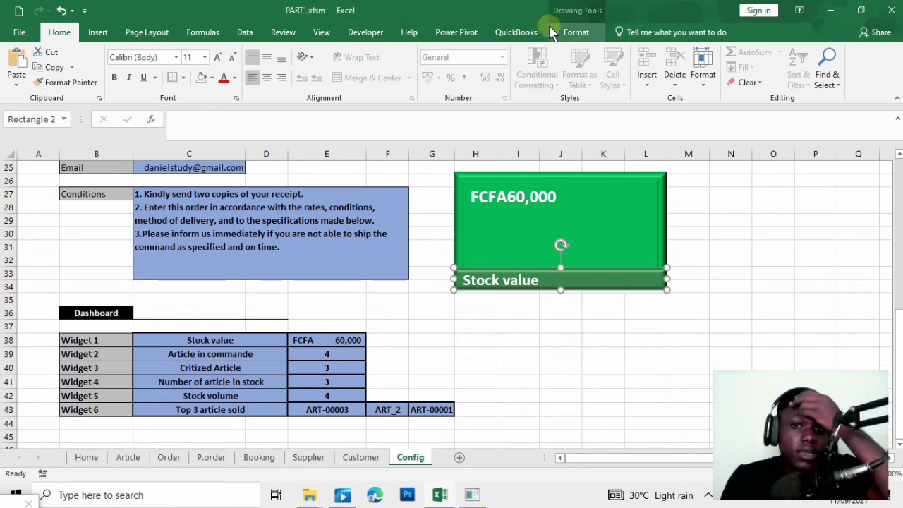
left_click(574, 32)
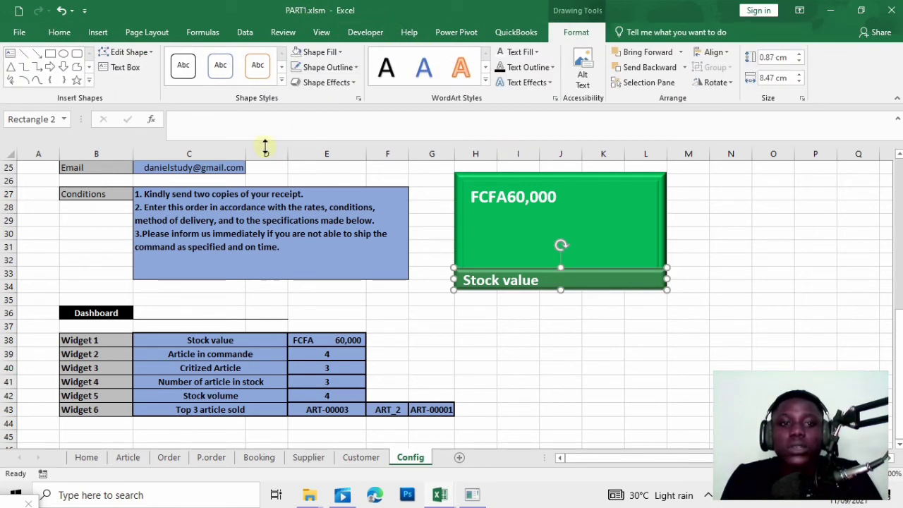
left_click(323, 53)
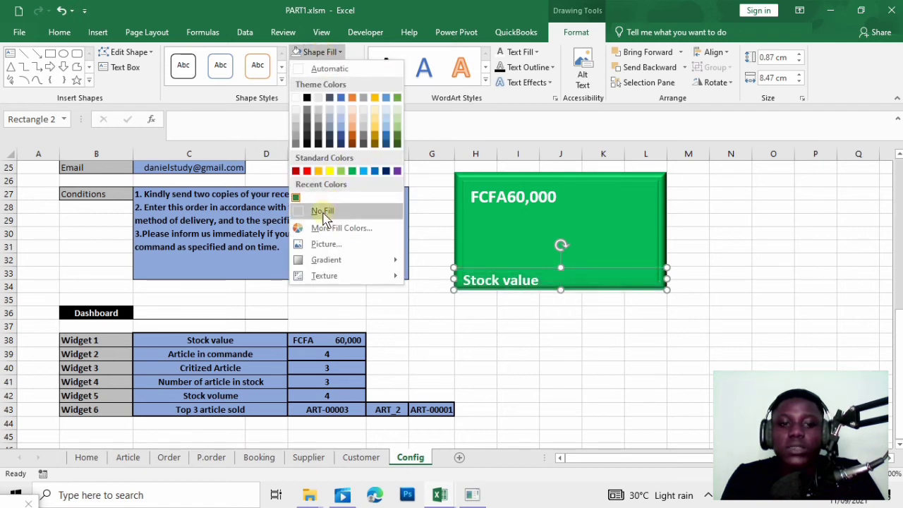
left_click(321, 209)
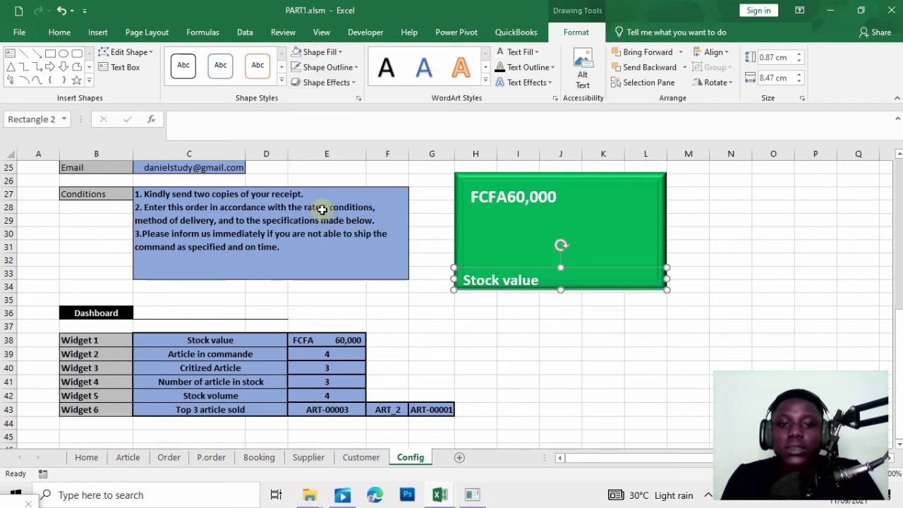
left_click(658, 211)
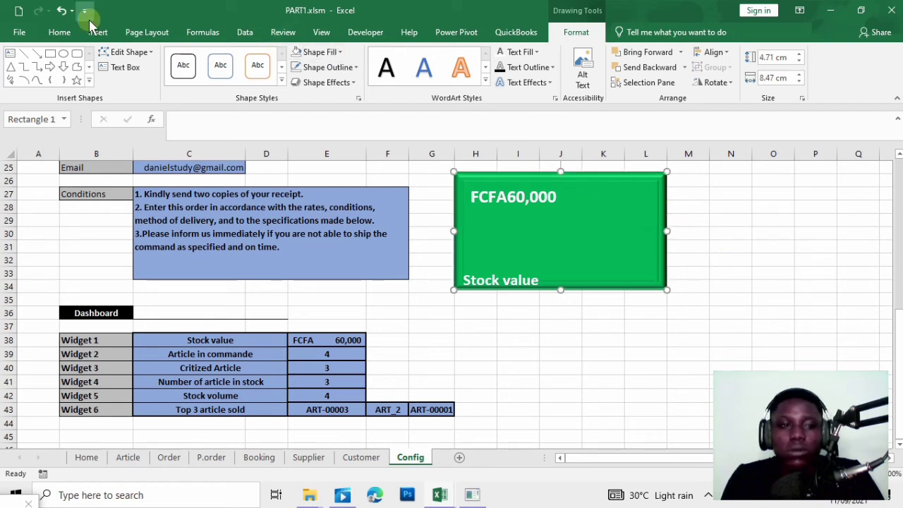
left_click(62, 11)
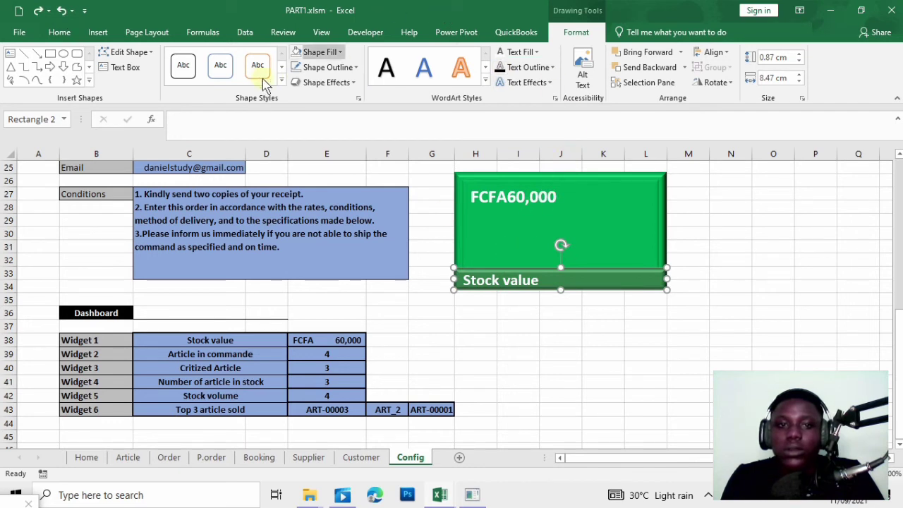
- Fill the strip behind the Stock value label with a custom green of RGB 29, 171, 5
left_click(318, 52)
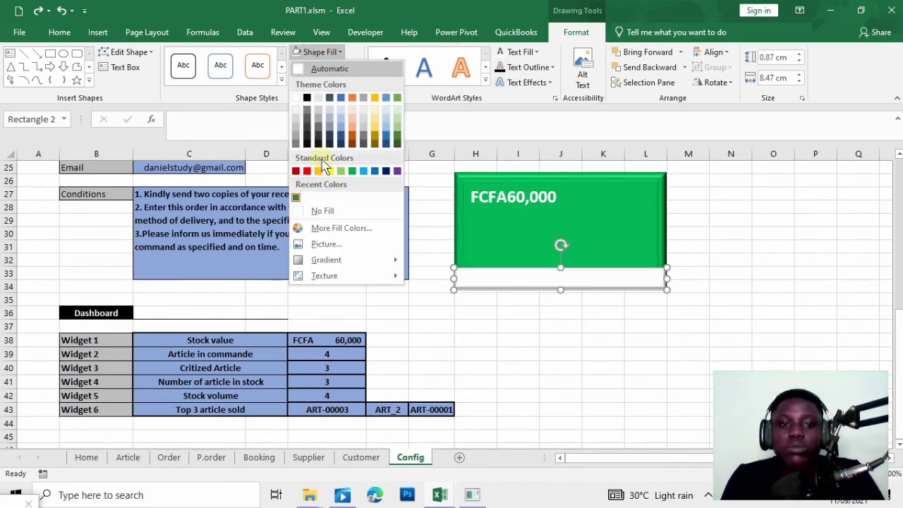
left_click(341, 228)
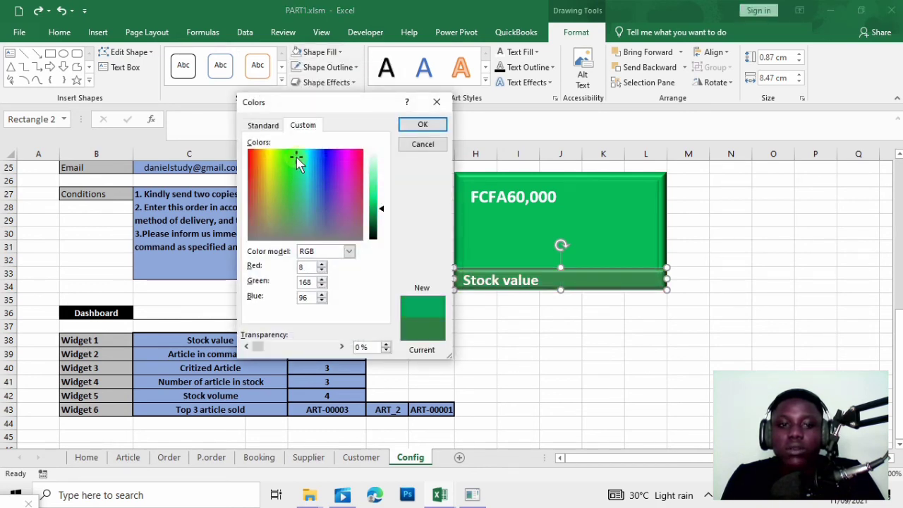
left_click(284, 155)
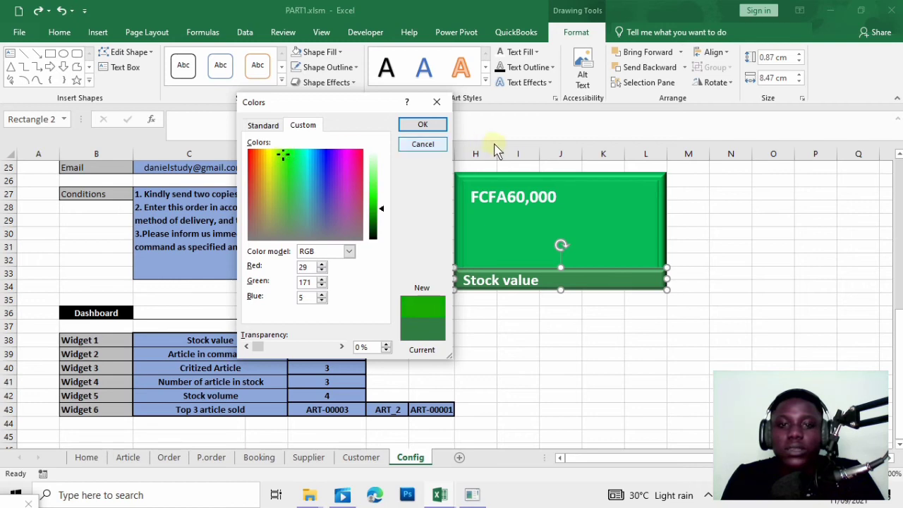
left_click(441, 127)
left_click(717, 292)
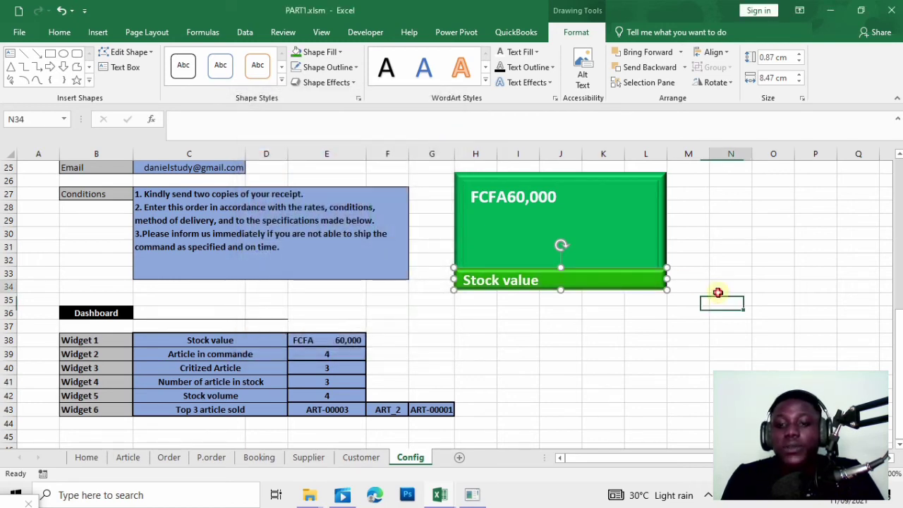
- Move the FCFA60,000 text box down to the vertical middle of the bright green area and compare with the STOCK MANAGEMENT workbook
left_click(539, 201)
left_click_drag(538, 201, 540, 219)
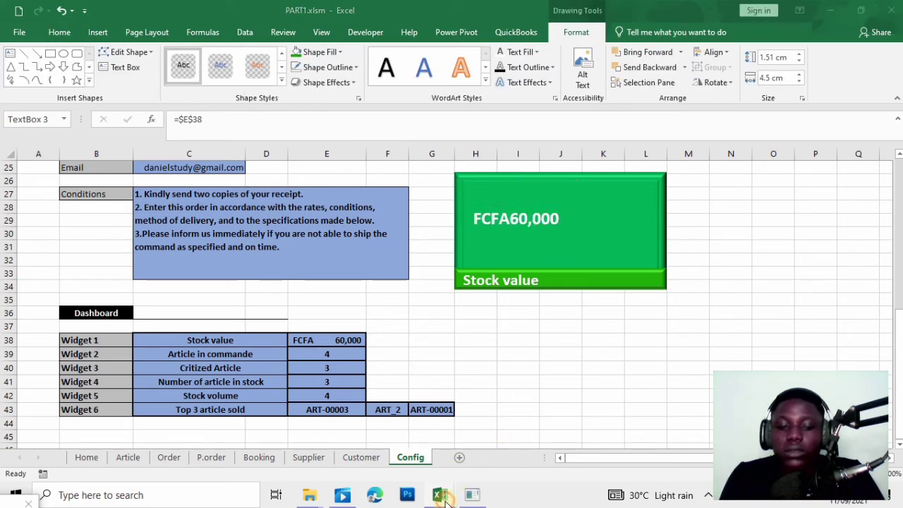
mouse_move(444, 496)
left_click(524, 457)
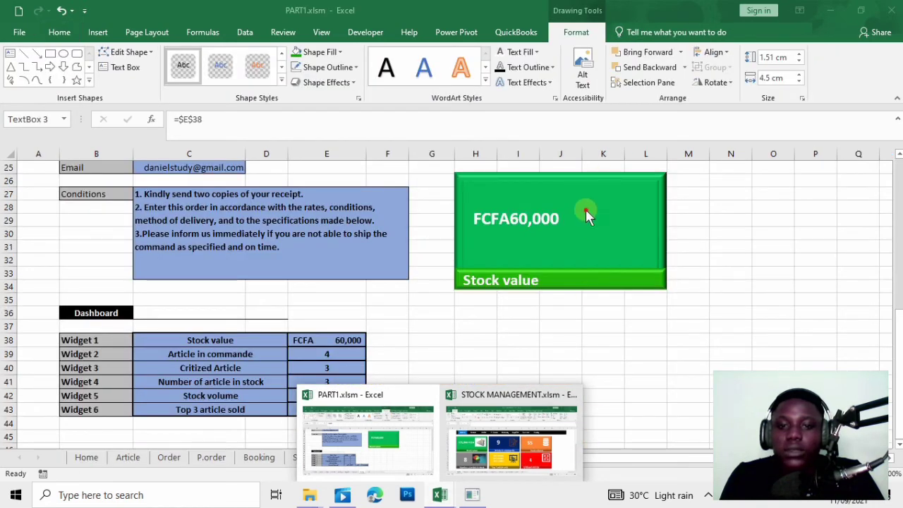
left_click(730, 259)
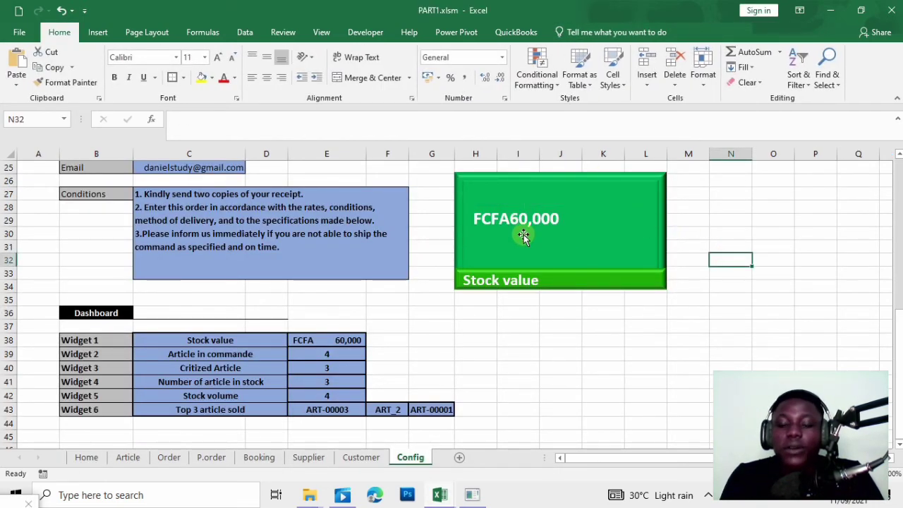
- Group the card's two green rectangles with the FCFA60,000 and Stock value text boxes, and move the group down slightly
left_click(541, 215)
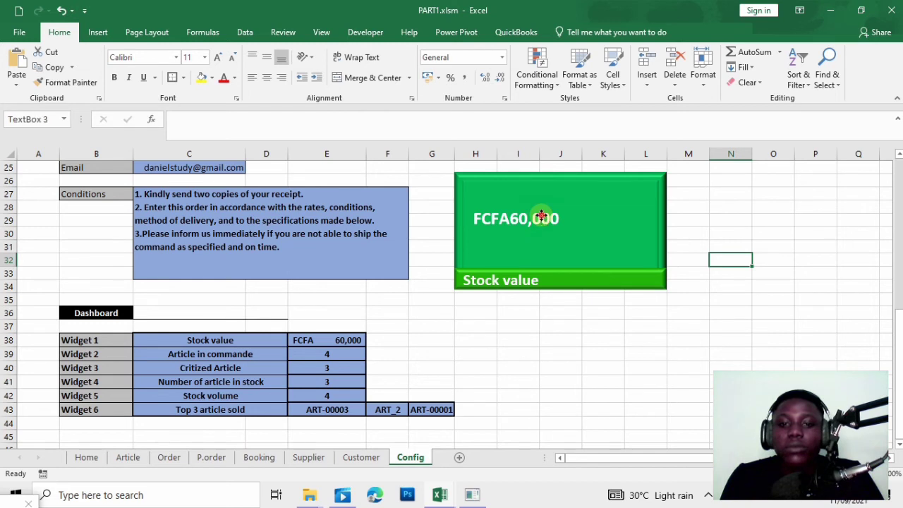
left_click(656, 197, "ctrl")
left_click(521, 282, "ctrl")
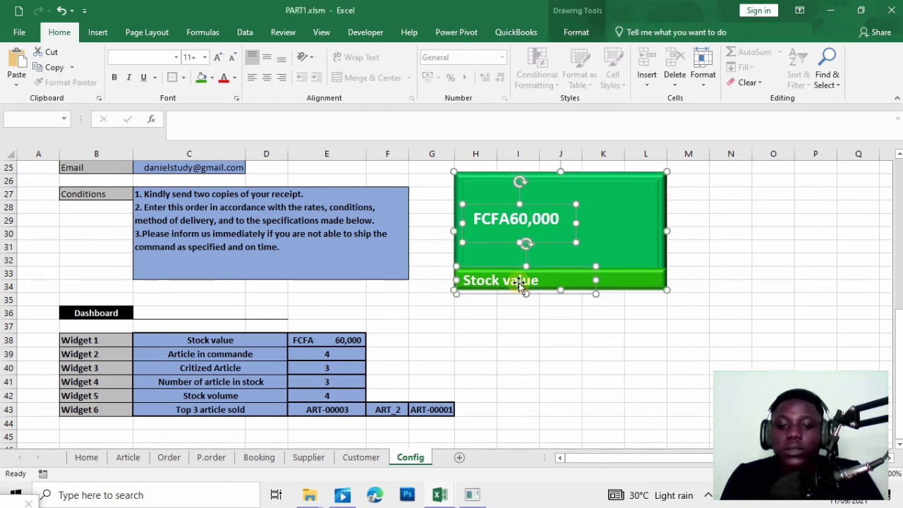
left_click(632, 281, "ctrl")
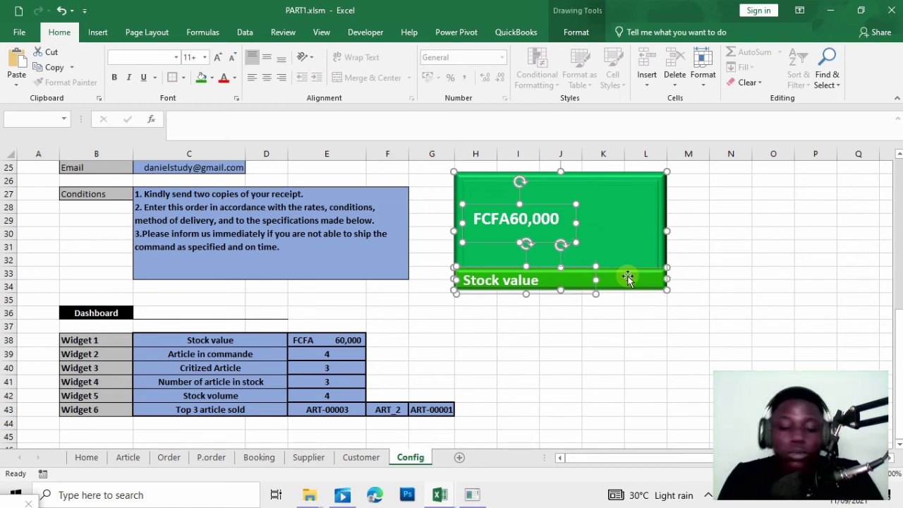
right_click(628, 279)
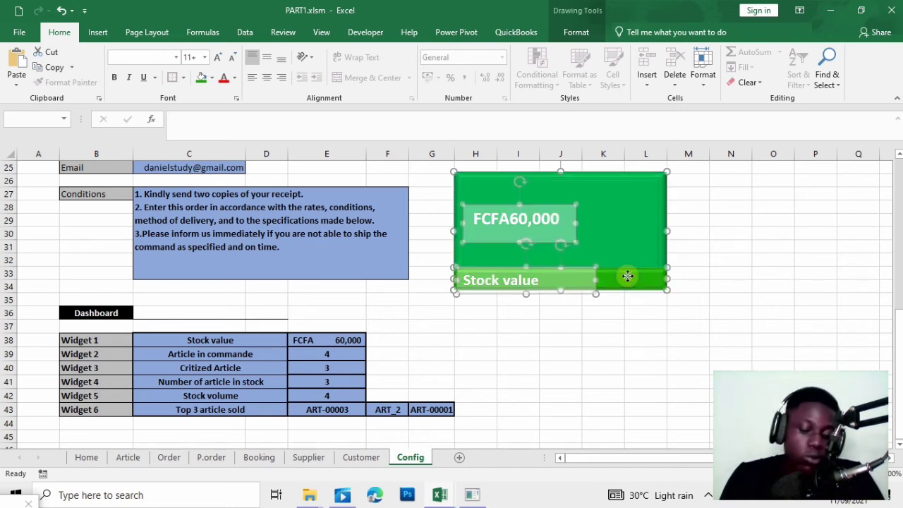
left_click(543, 195)
right_click(543, 195)
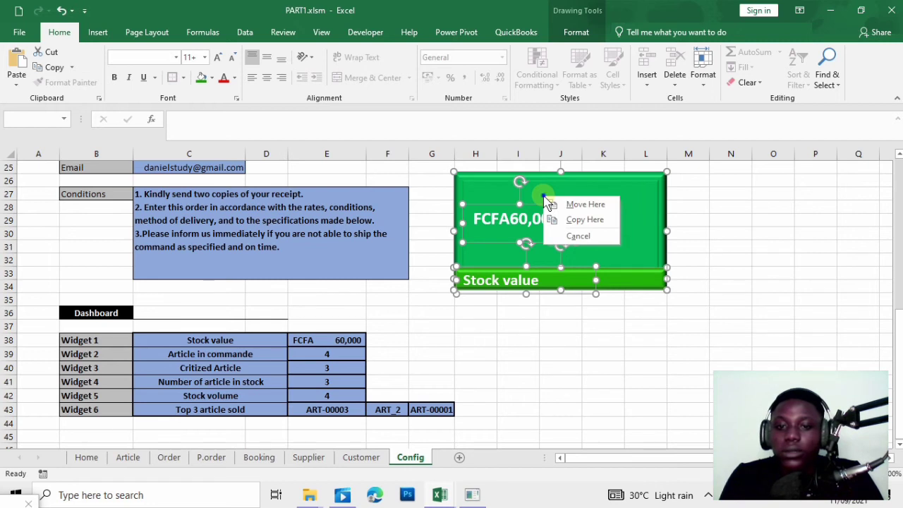
right_click(543, 195)
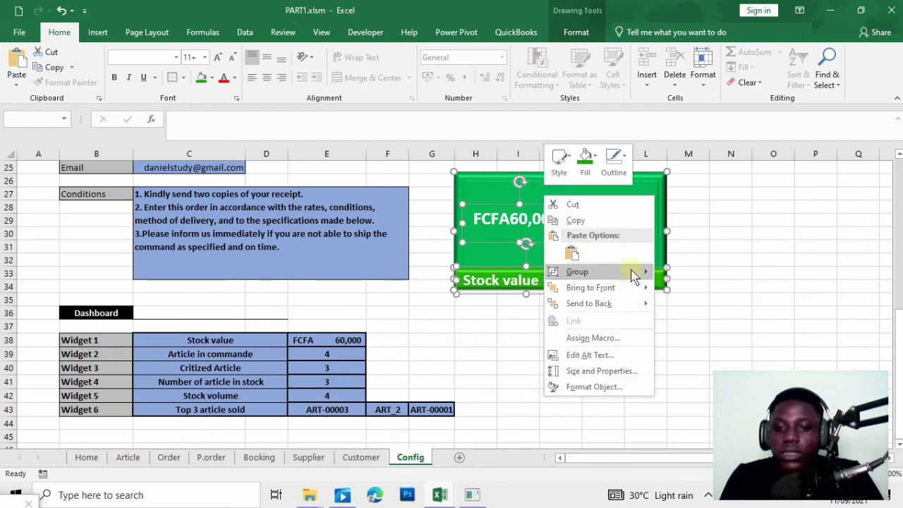
mouse_move(631, 271)
left_click(664, 273)
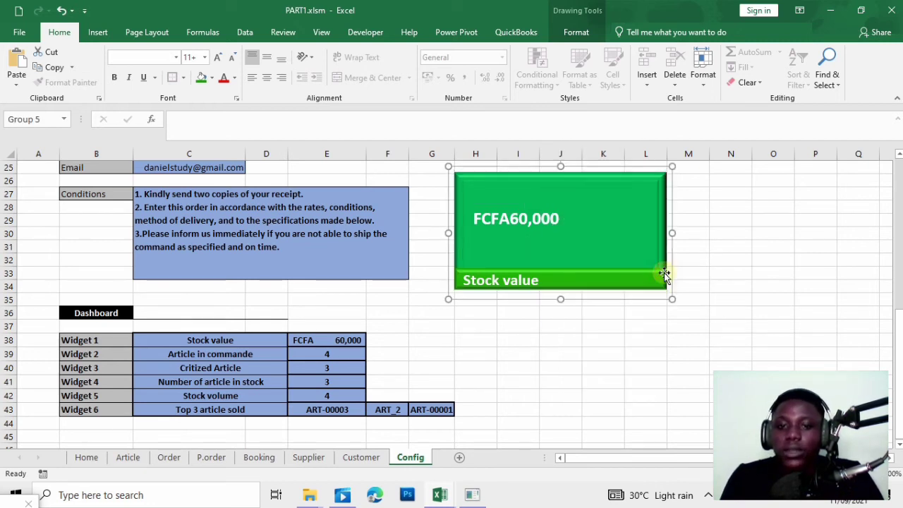
left_click(543, 366)
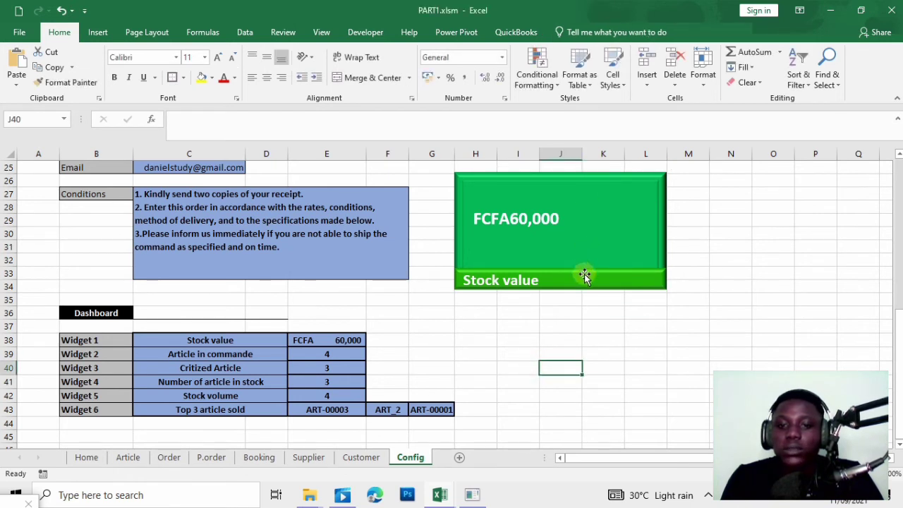
left_click_drag(584, 273, 584, 283)
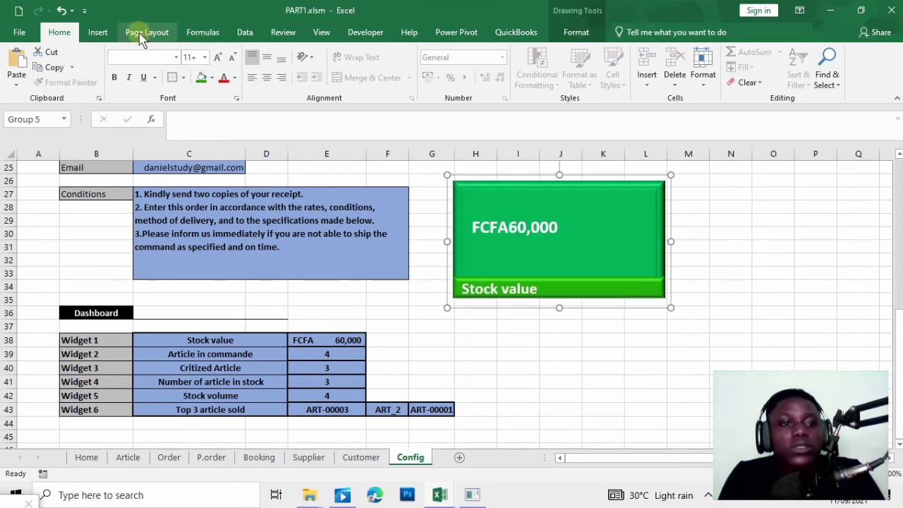
- Copy the money-stack picture from the Stock value widget in the STOCK MANAGEMENT workbook and return to PART1.xlsm
left_click(98, 33)
left_click(438, 494)
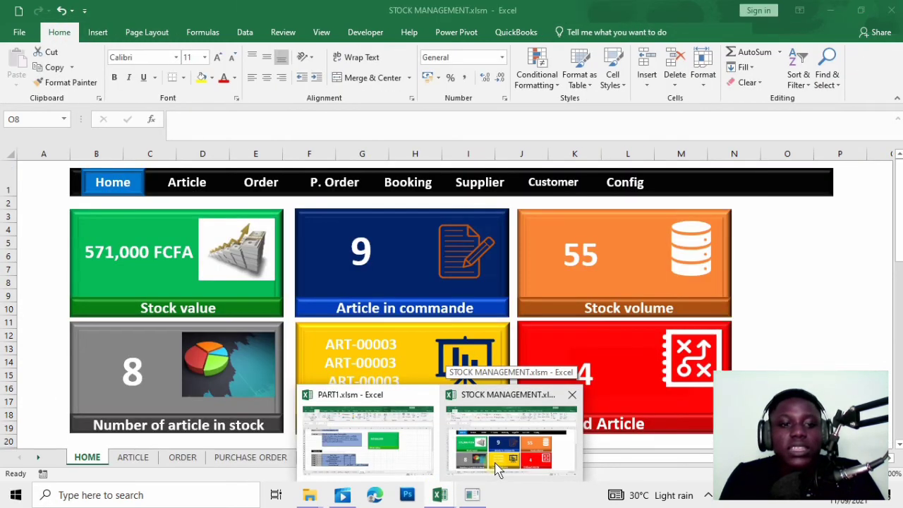
left_click(498, 469)
left_click(244, 264)
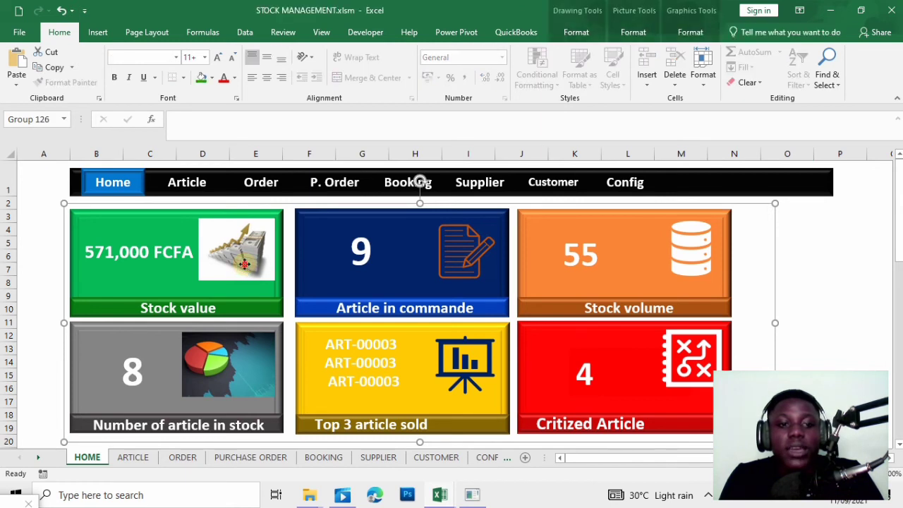
left_click(245, 265)
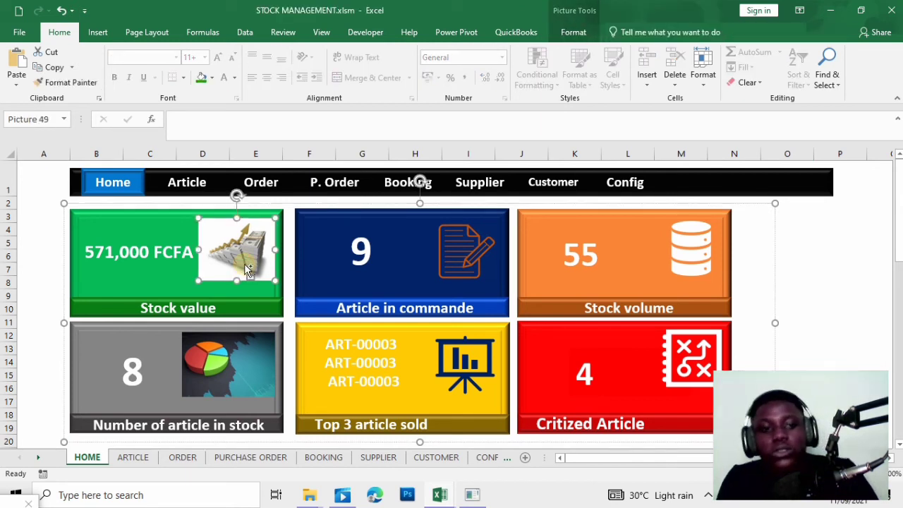
left_click(448, 495)
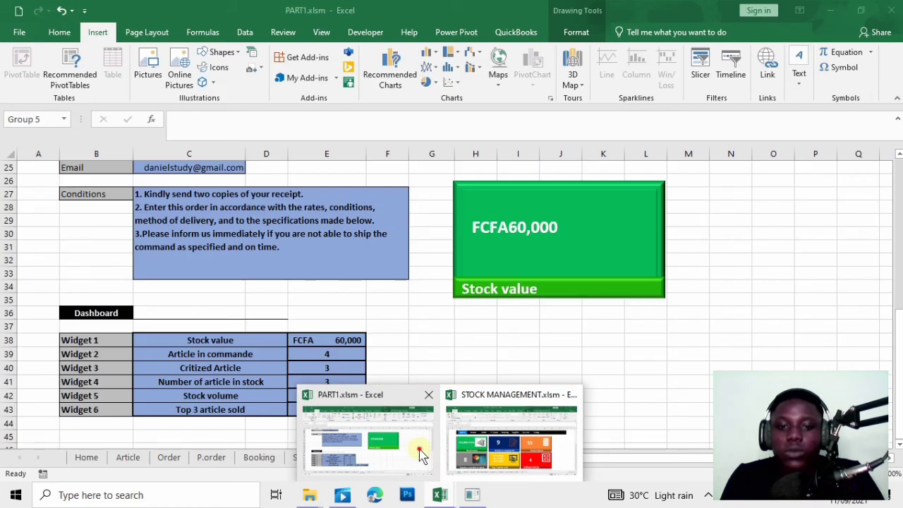
left_click(420, 455)
- Move the Stock value label horizontally to the centre of its green strip
left_click(520, 295)
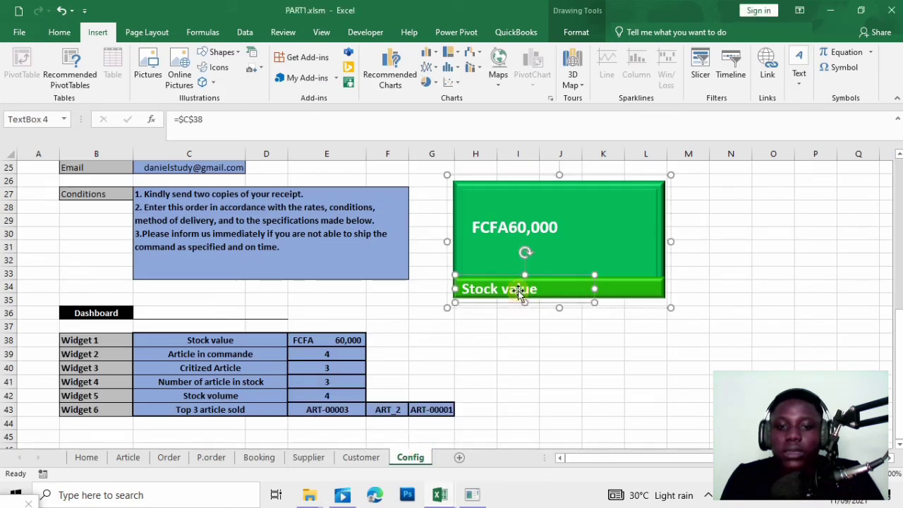
left_click_drag(520, 288, 576, 290)
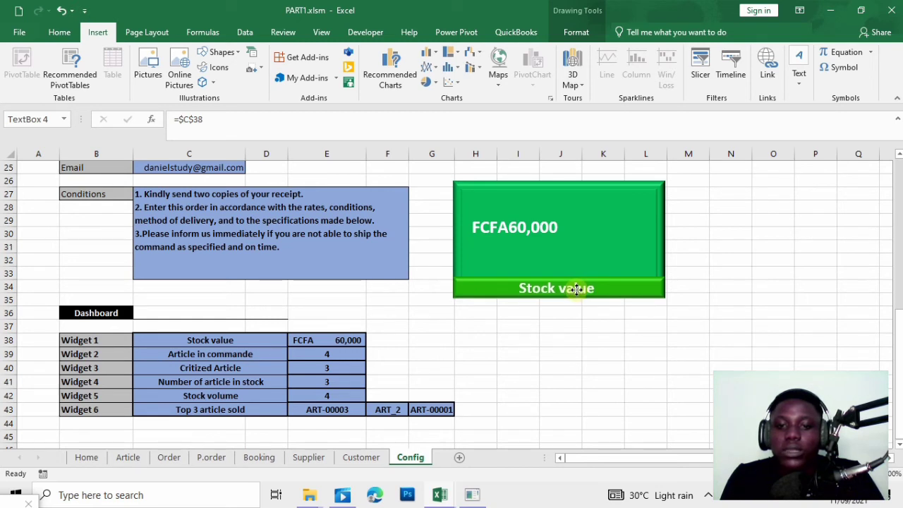
left_click_drag(576, 288, 581, 288)
left_click(737, 268)
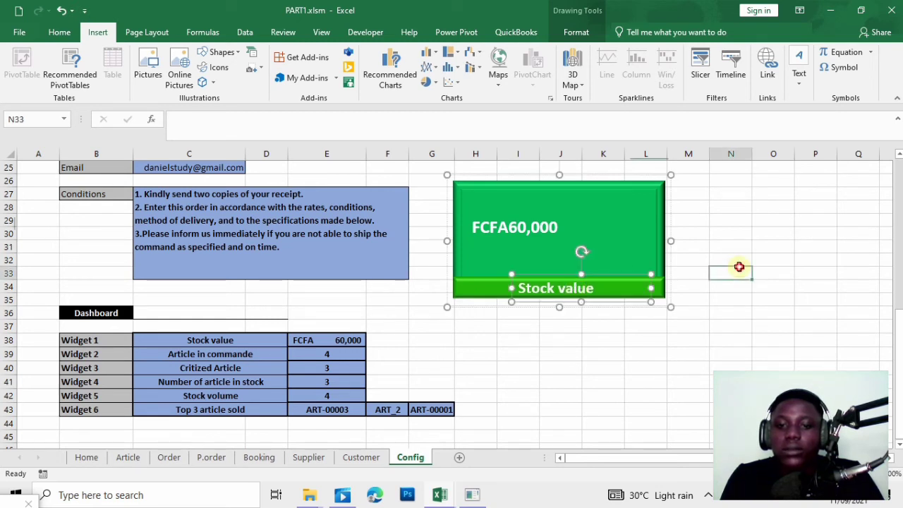
- Paste the money-stack picture onto the card and place it to the right of the FCFA60,000 text
left_click(608, 222)
key("ctrl+v")
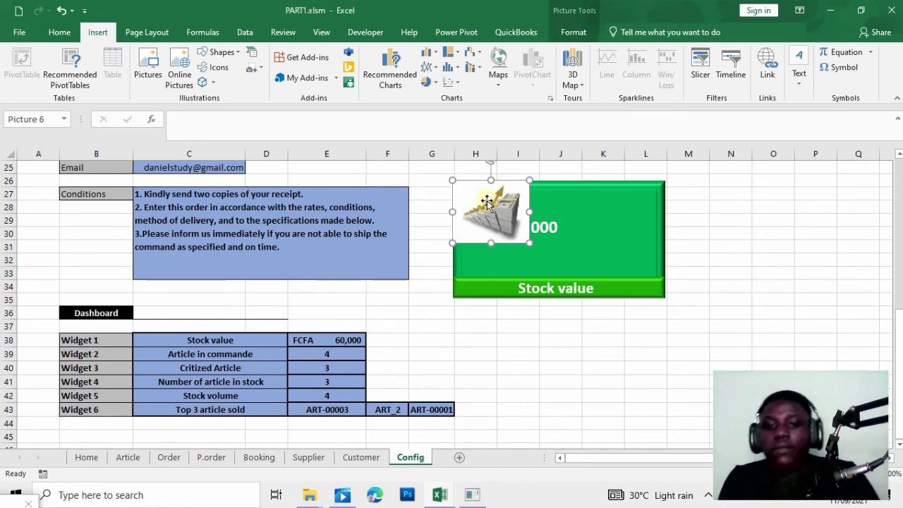
left_click_drag(490, 201, 609, 210)
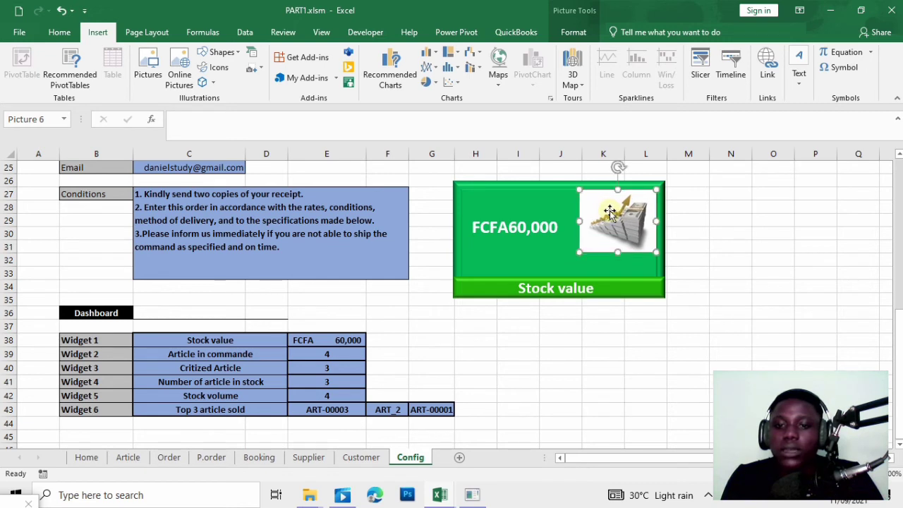
left_click(768, 226)
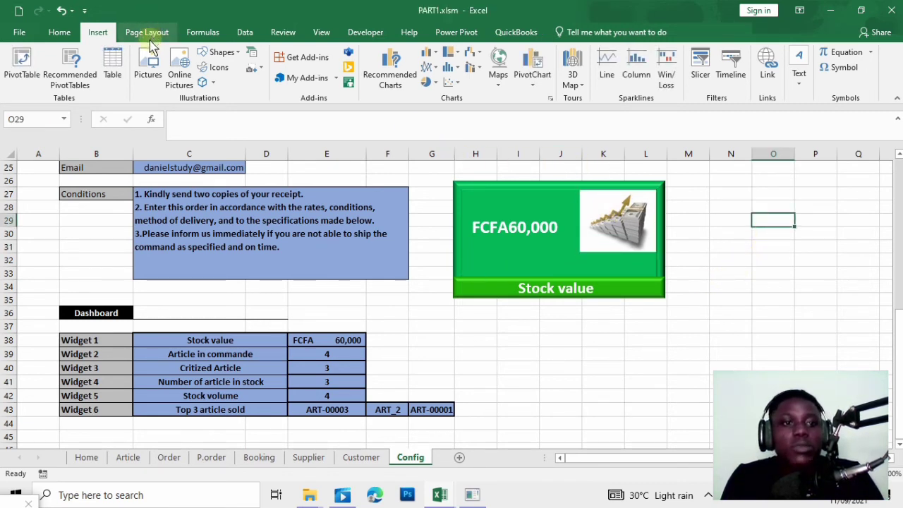
left_click(156, 68)
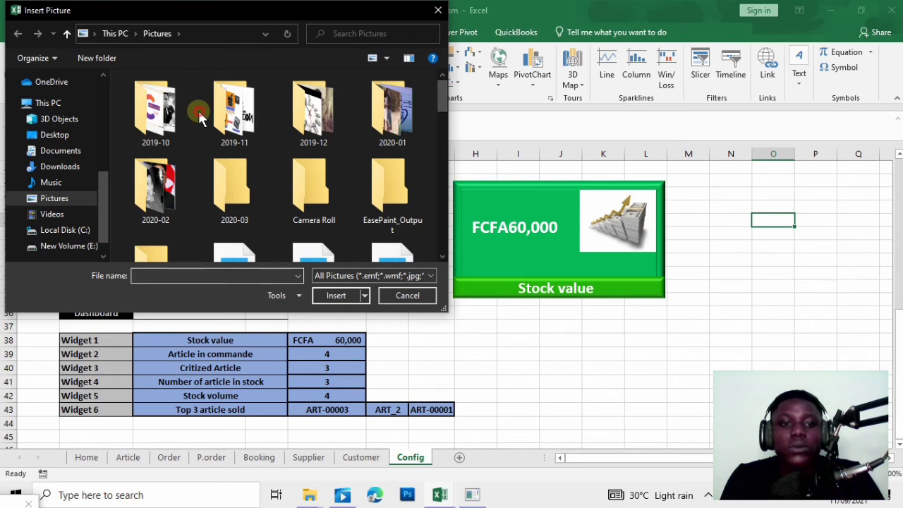
double_click(313, 111)
left_click(313, 112)
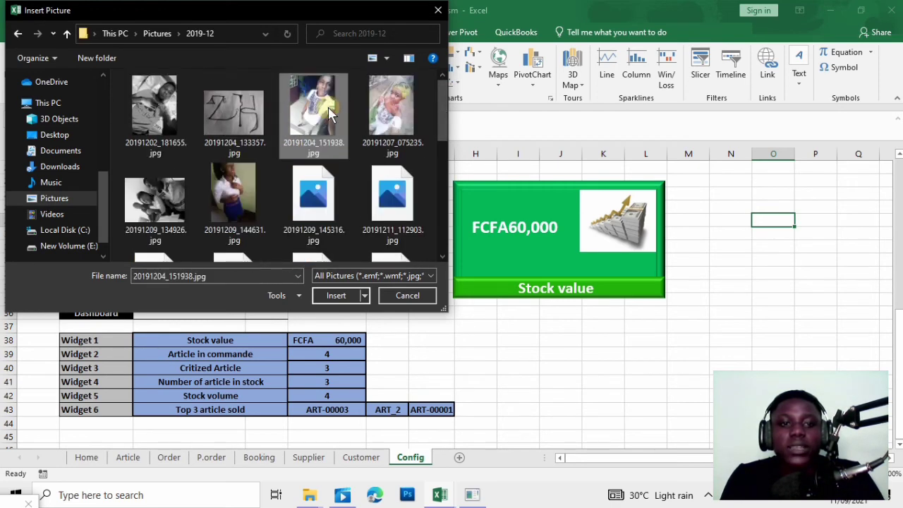
left_click_drag(442, 107, 436, 240)
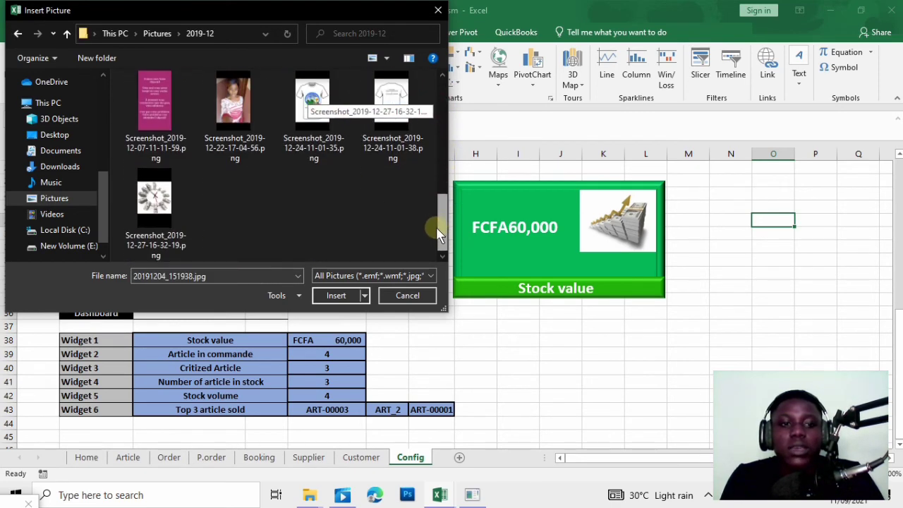
left_click(167, 184)
left_click(343, 296)
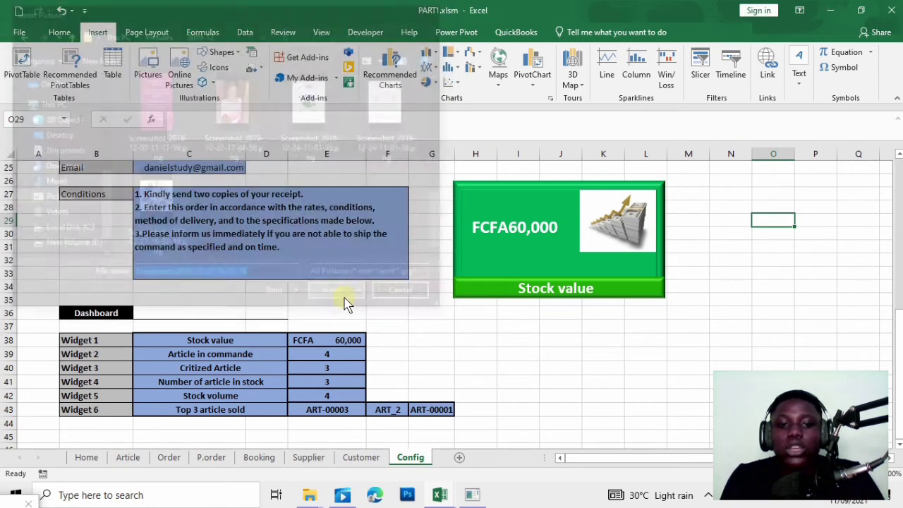
- Cut the oversized money-clock picture from the Config sheet
left_click_drag(865, 347, 574, 195)
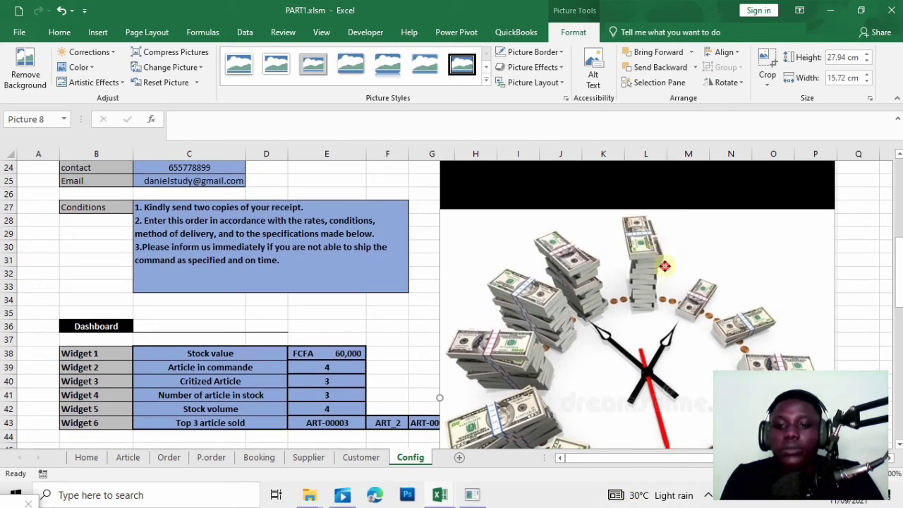
left_click_drag(665, 266, 573, 460)
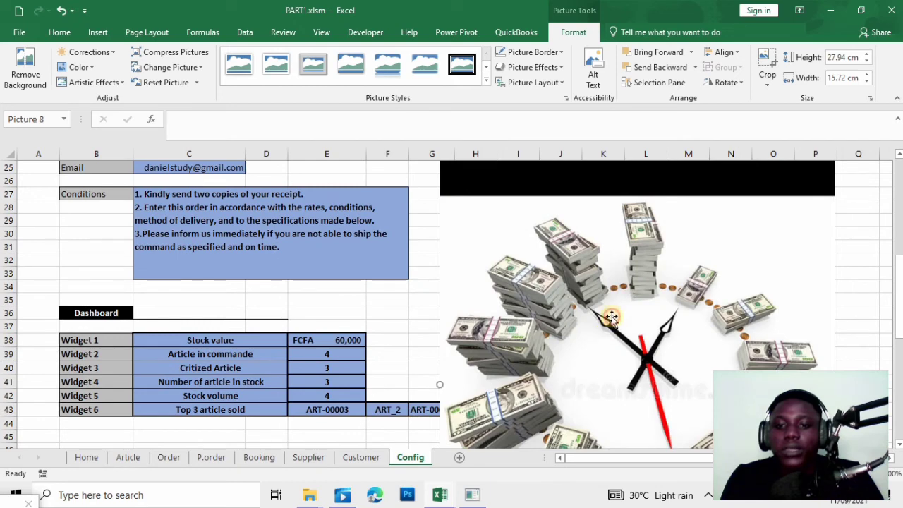
right_click(611, 318)
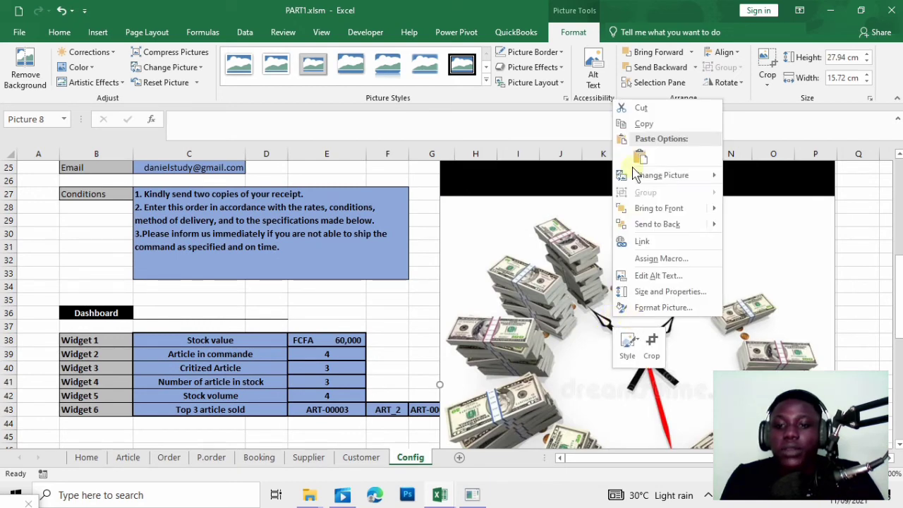
left_click(638, 108)
left_click(475, 302)
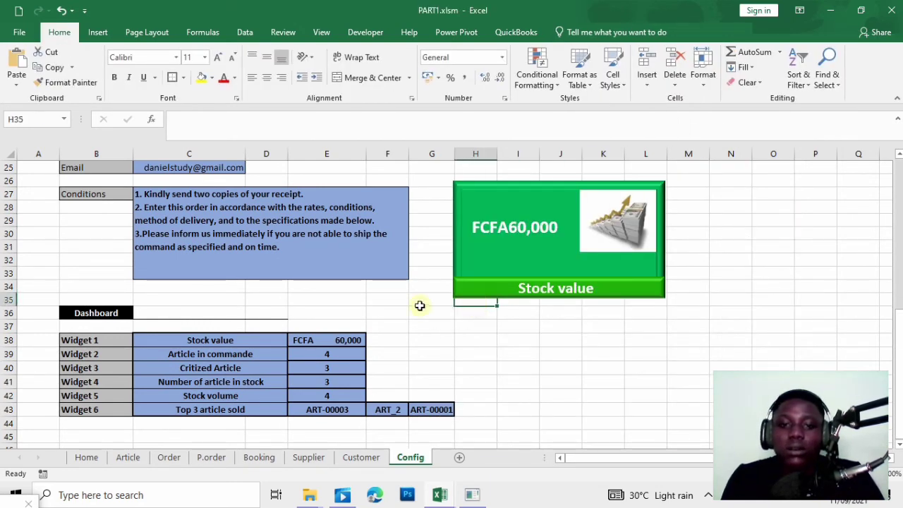
- Try to insert an online picture into the sheet
left_click(97, 33)
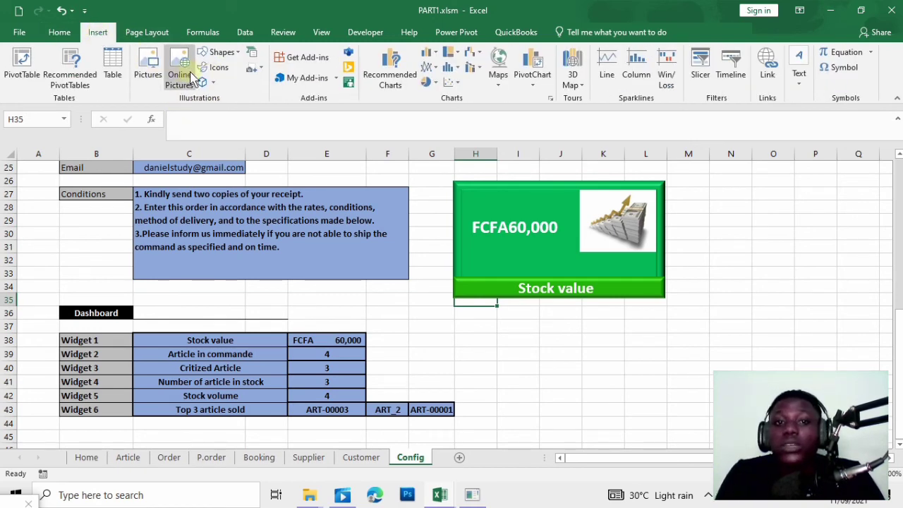
left_click(190, 75)
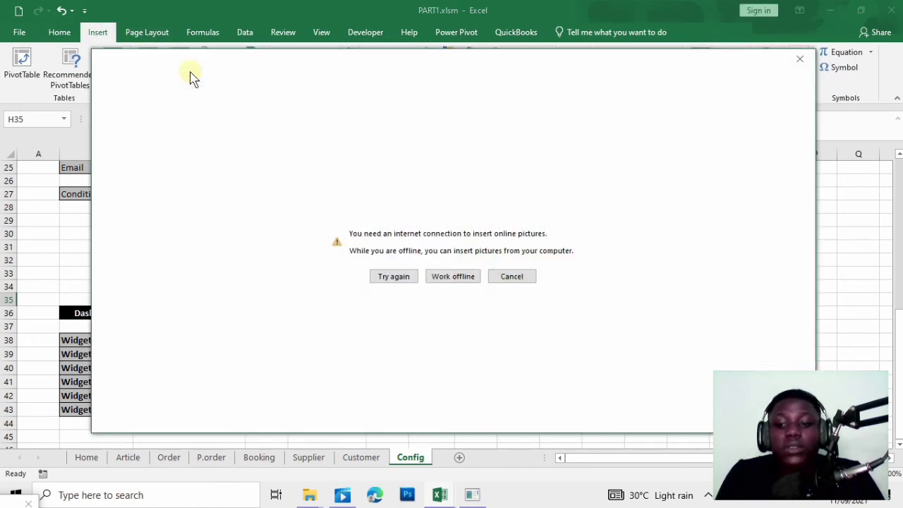
left_click(515, 276)
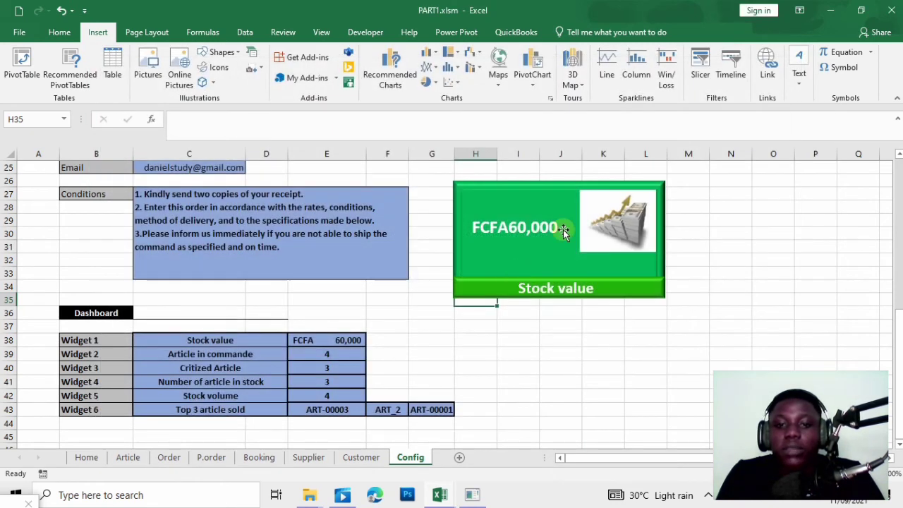
- Duplicate the grouped Stock value card without its picture and move the copy so it overlaps the original's lower corner
left_click(499, 196)
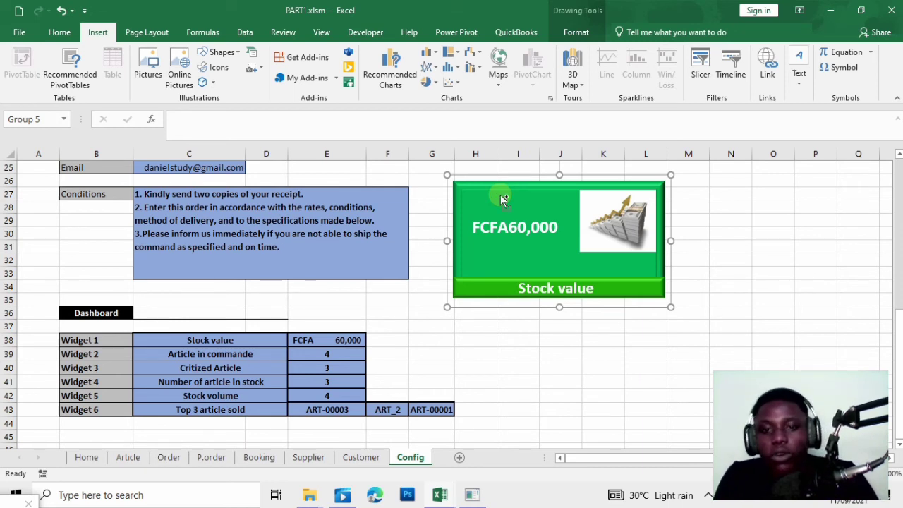
left_click(738, 234)
key("ctrl+v")
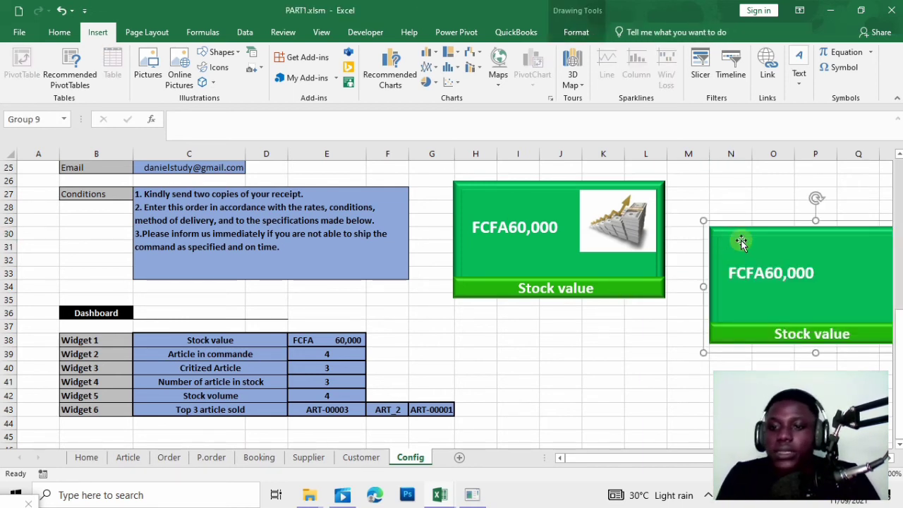
left_click_drag(740, 242, 632, 257)
- Link the FCFA60,000 text box on the duplicated card to cell E39 with =$E$39
left_click(631, 293)
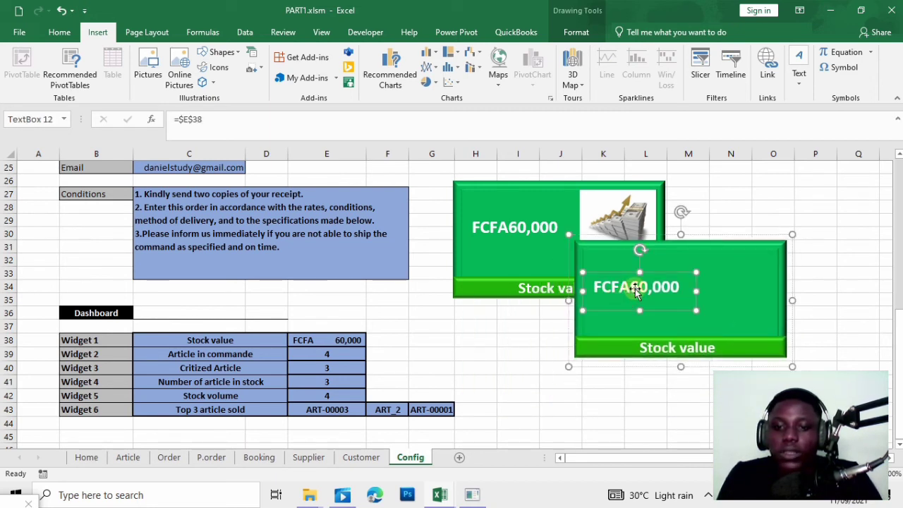
left_click_drag(252, 117, 132, 130)
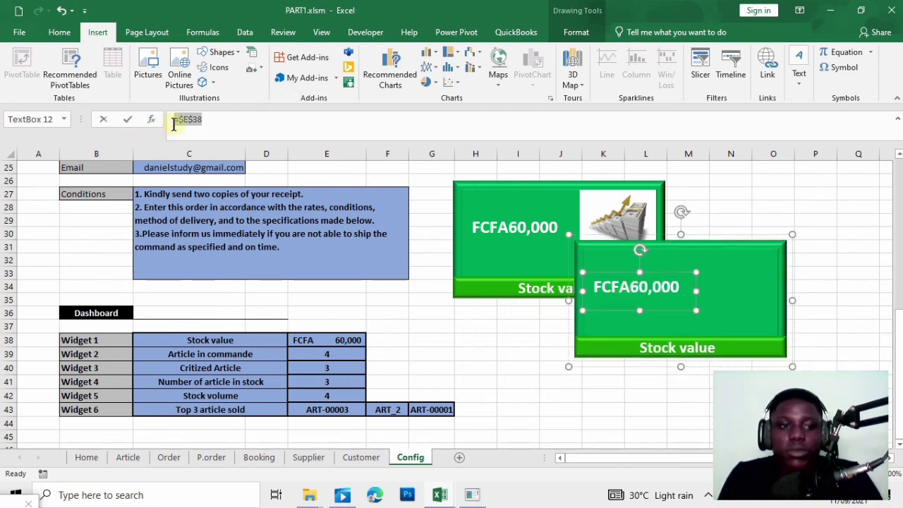
key("BackSpace")
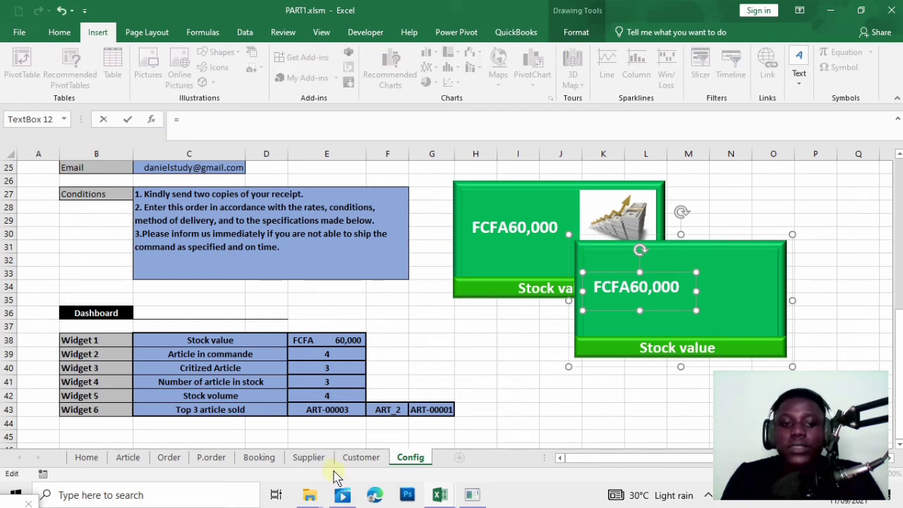
type("=")
left_click(321, 354)
key("Return")
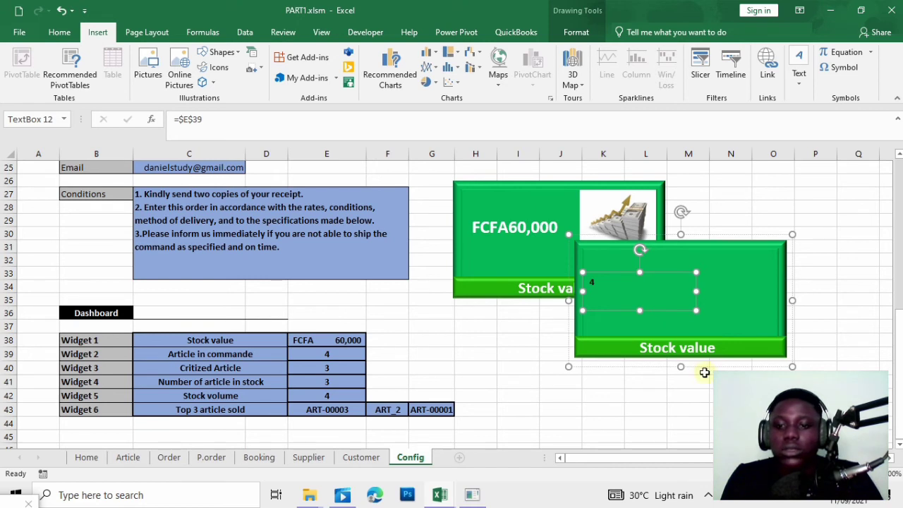
- Link the Stock value label on the duplicated card to the Article in commande cell with =$C$39
left_click(683, 356)
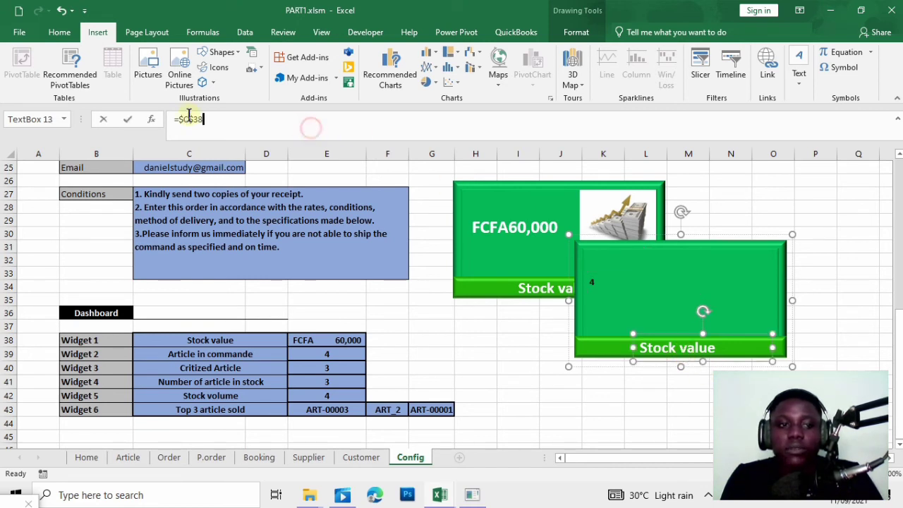
left_click_drag(203, 118, 179, 118)
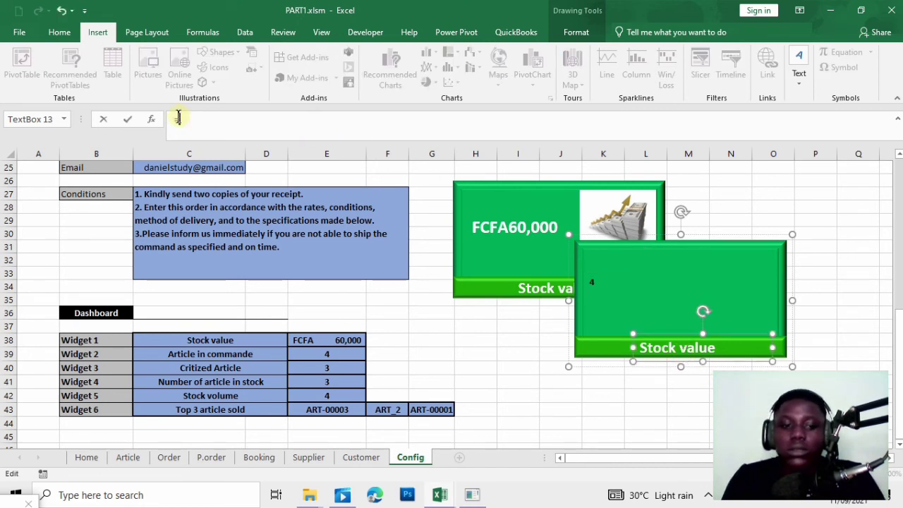
left_click(226, 354)
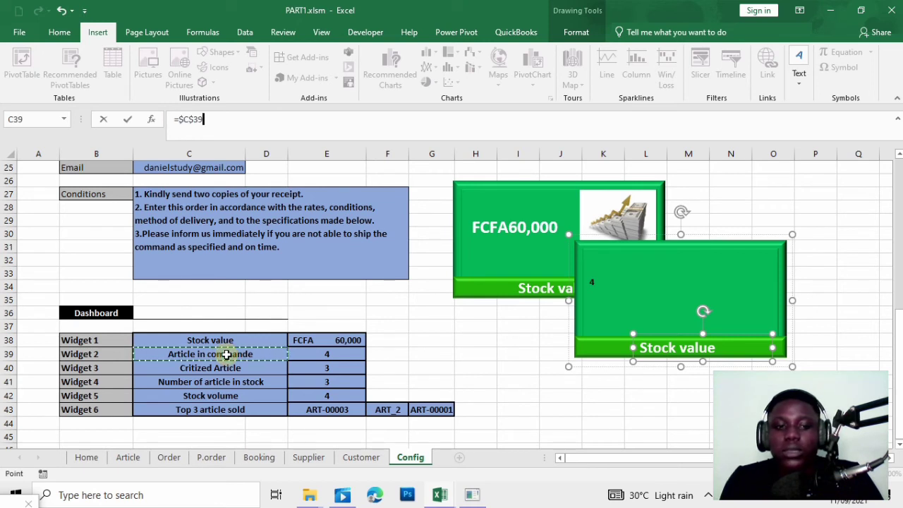
key("Return")
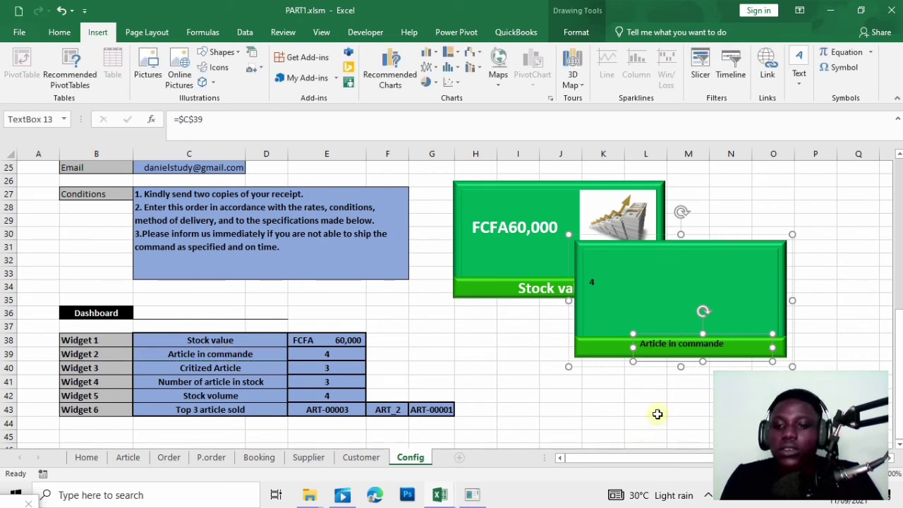
- Fill the large rectangle of the Article in commande card with the standard Dark Blue, checking the STOCK MANAGEMENT workbook for reference
left_click(686, 282)
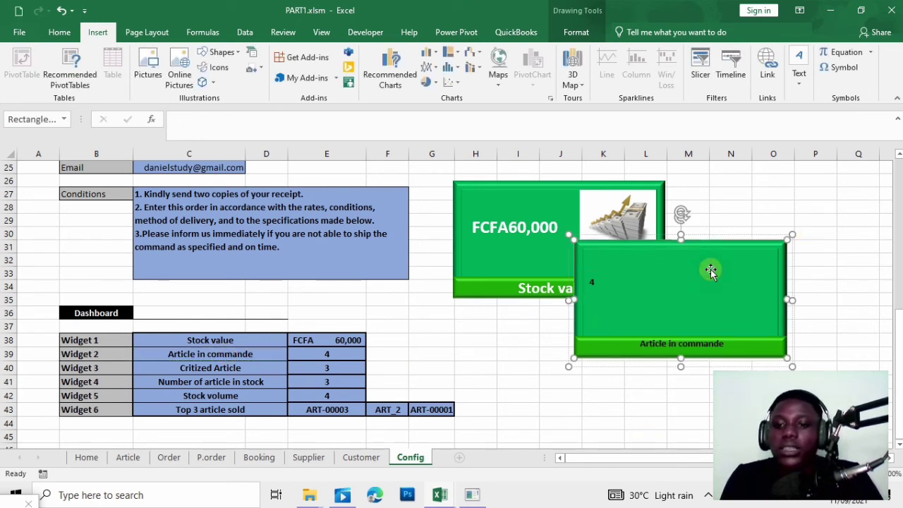
mouse_move(439, 495)
left_click(491, 474)
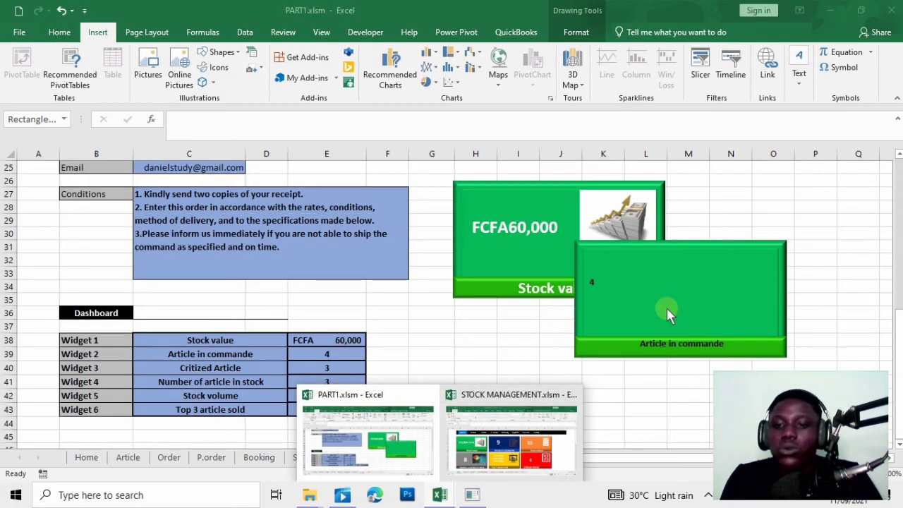
left_click(666, 308)
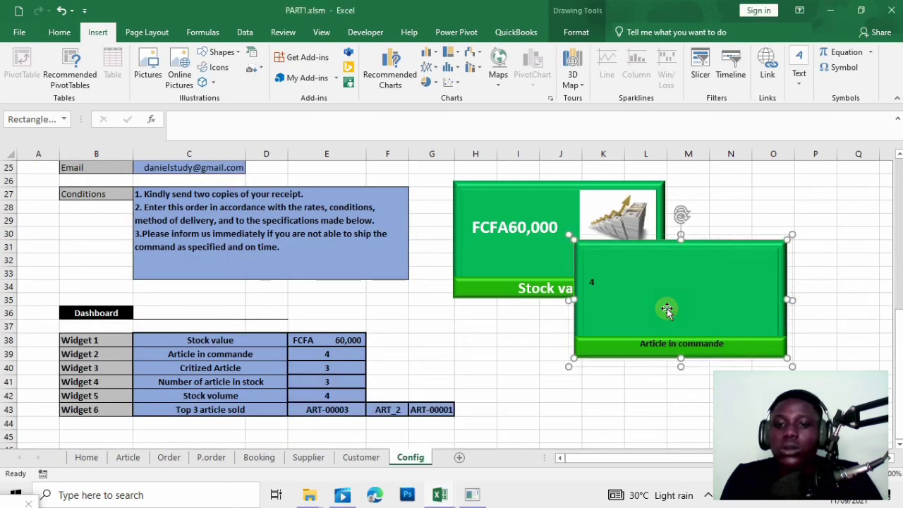
left_click(576, 32)
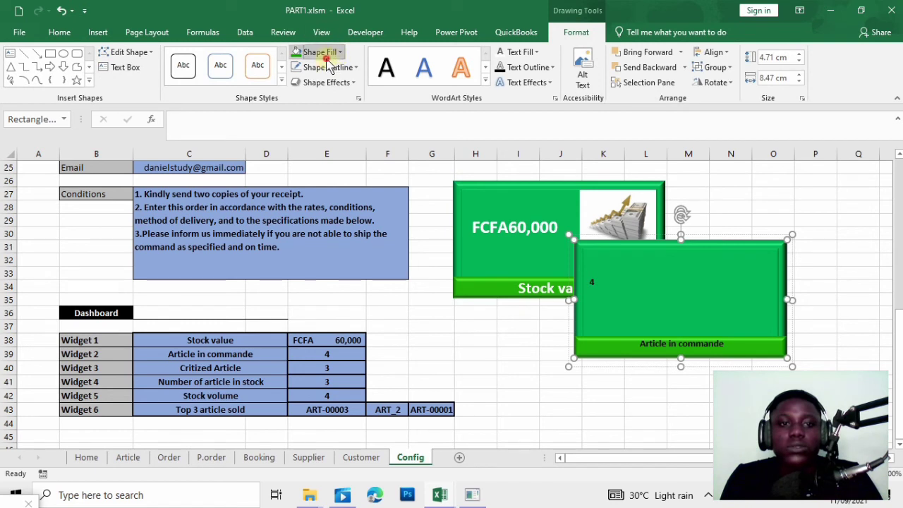
left_click(340, 52)
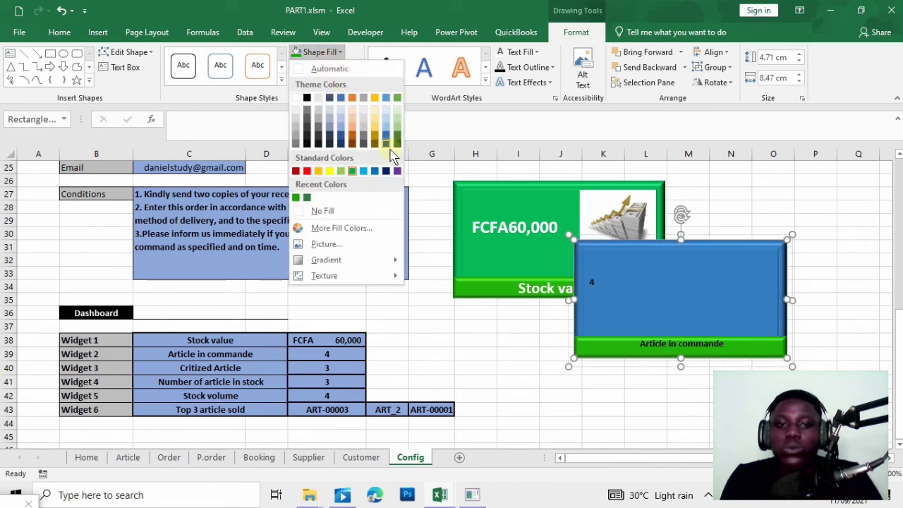
left_click(388, 172)
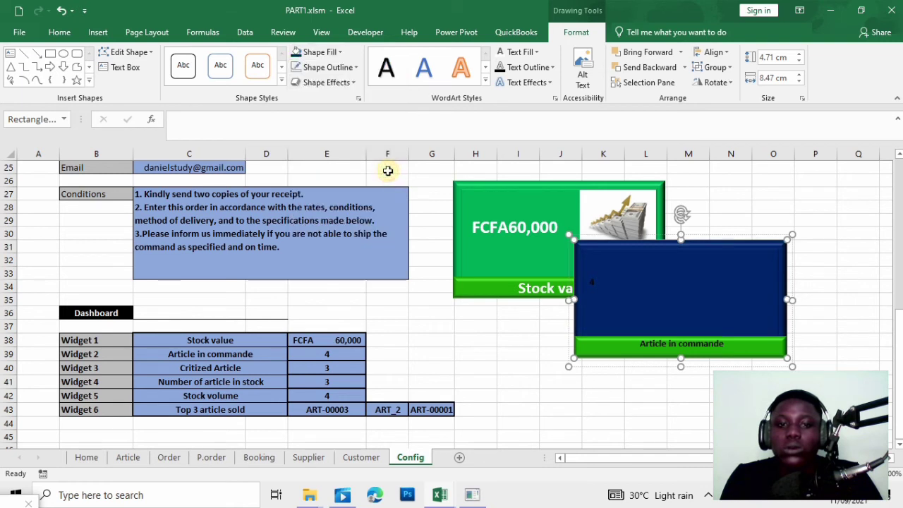
- Fill the label strip of the Article in commande card with the standard Blue
left_click(596, 353)
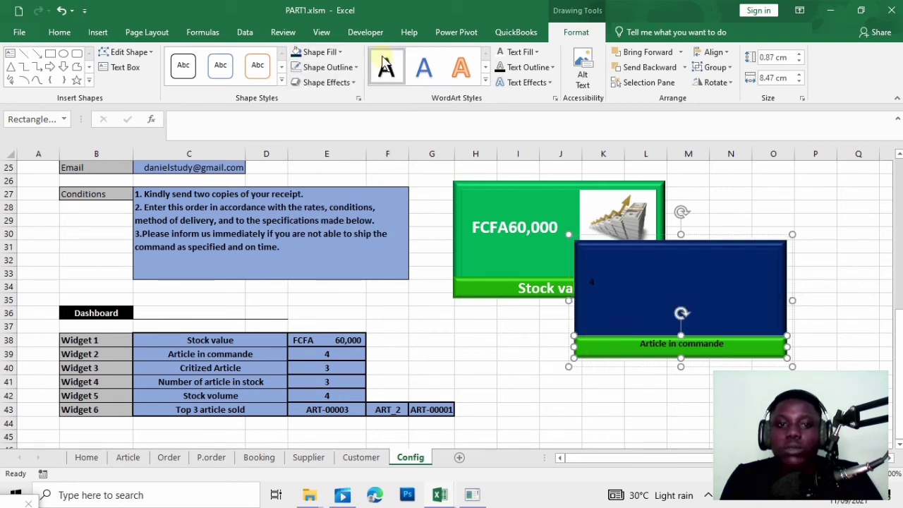
left_click(331, 52)
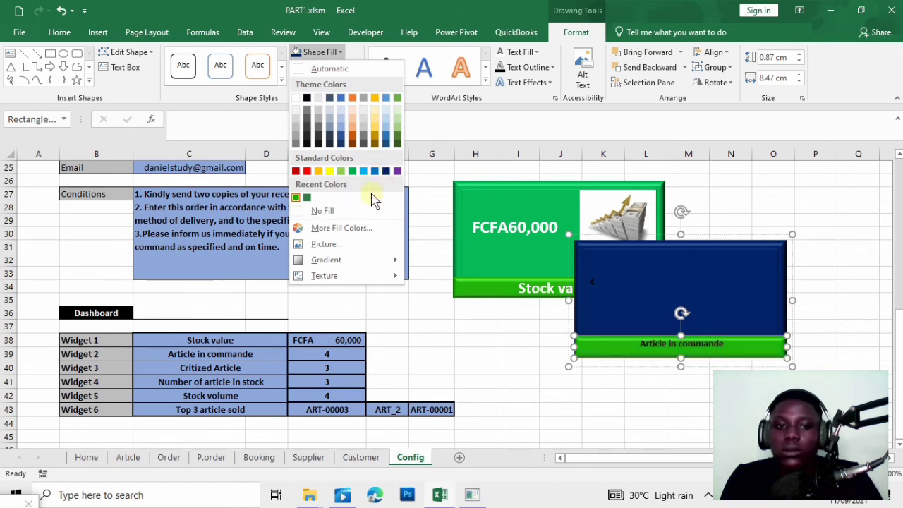
left_click(375, 172)
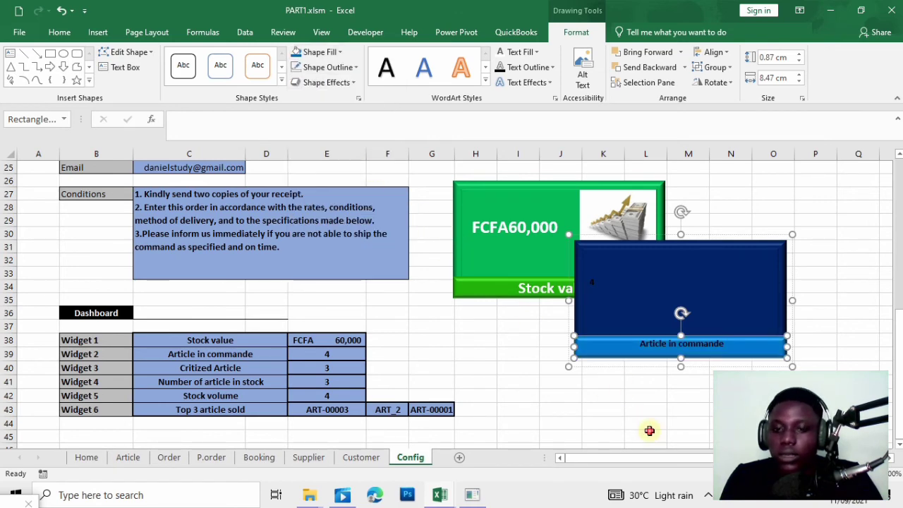
left_click(646, 434)
- Make the number 4 on the Article in commande card white and enlarge its font to 44
left_click(598, 274)
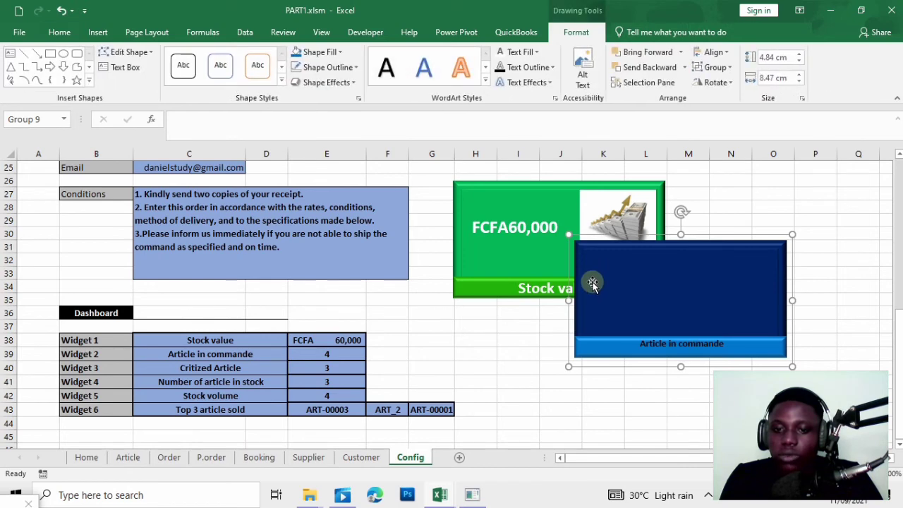
left_click(593, 283)
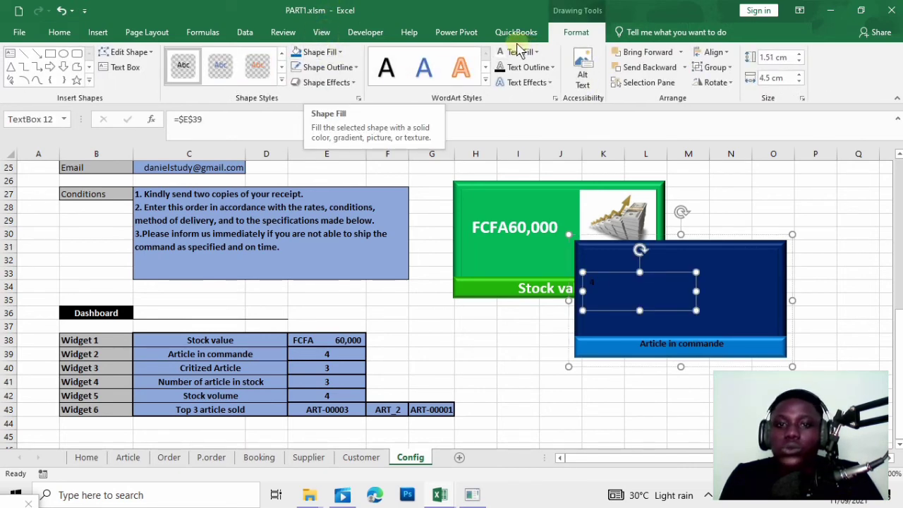
left_click(59, 32)
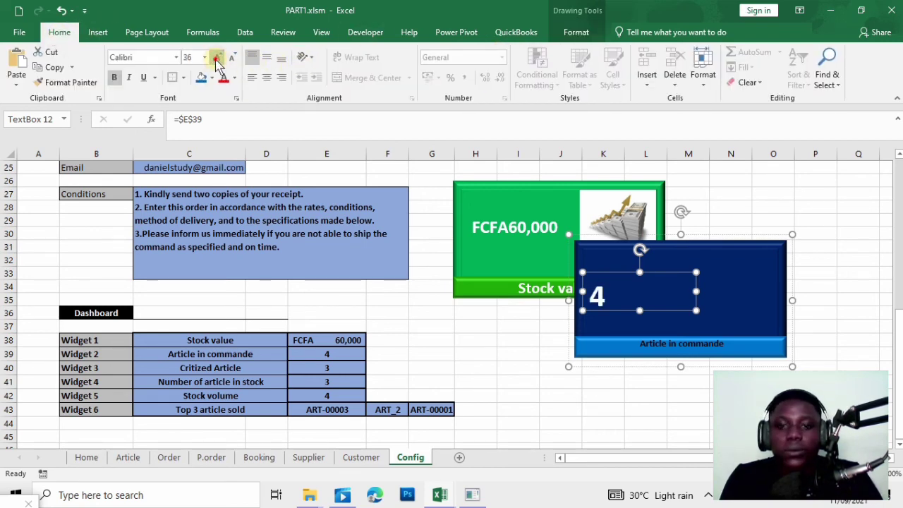
left_click(217, 59)
left_click(217, 59)
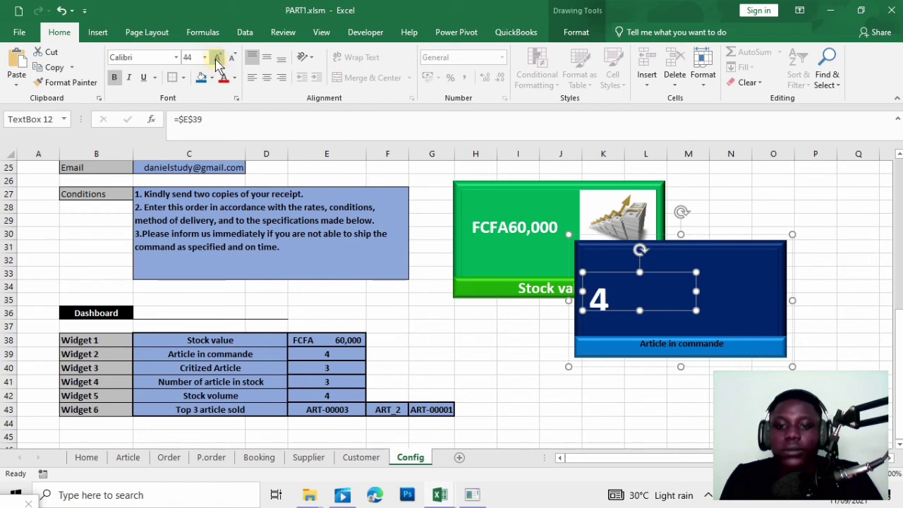
left_click(637, 312)
- Make the Article in commande label on the blue card white and enlarge its font to 16
left_click(675, 345)
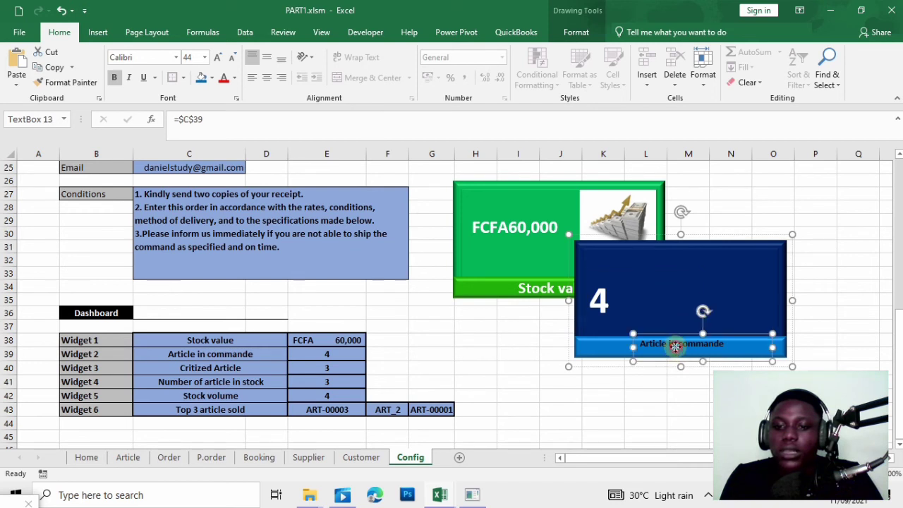
left_click(228, 81)
left_click(223, 124)
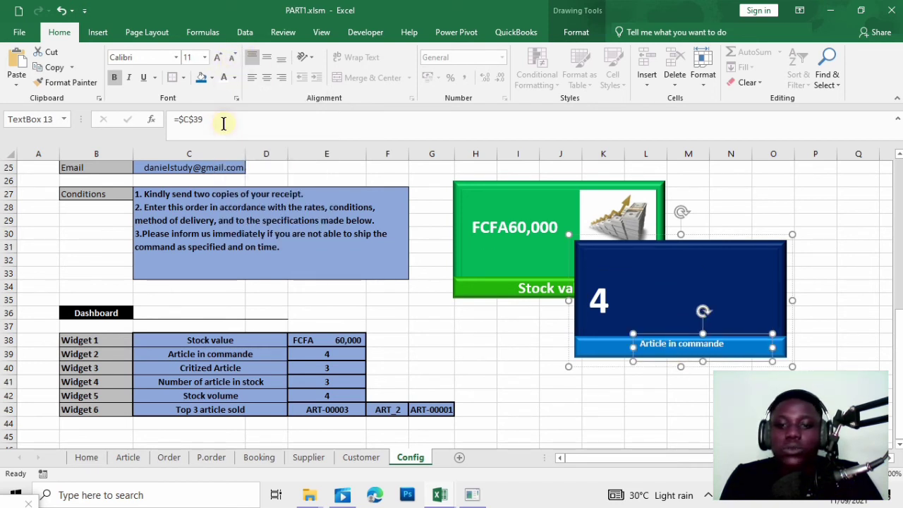
left_click(218, 57)
left_click(218, 57)
left_click(218, 57)
left_click(218, 58)
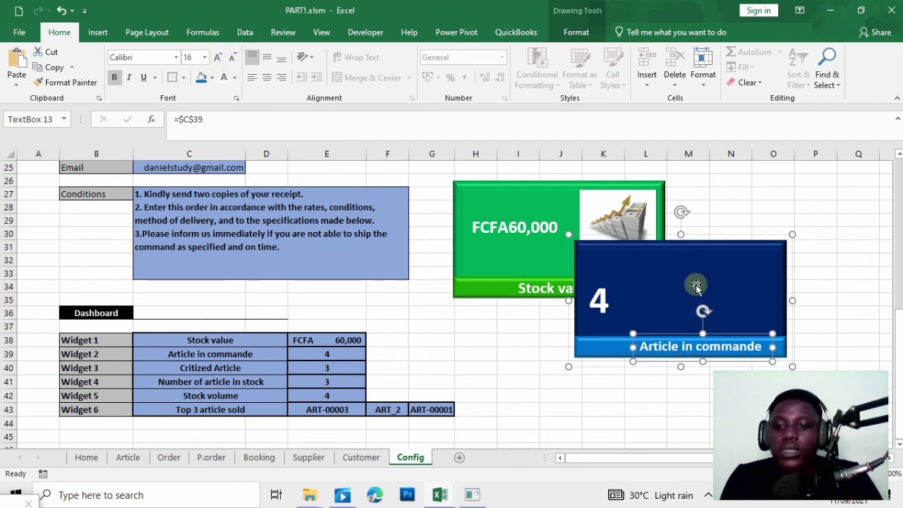
- Centre the Article in commande label on its blue strip and shift the number 4 slightly up and inward on the dark blue rectangle
mouse_move(722, 347)
left_mouse_down()
mouse_move(700, 346)
mouse_move(705, 351)
left_mouse_up()
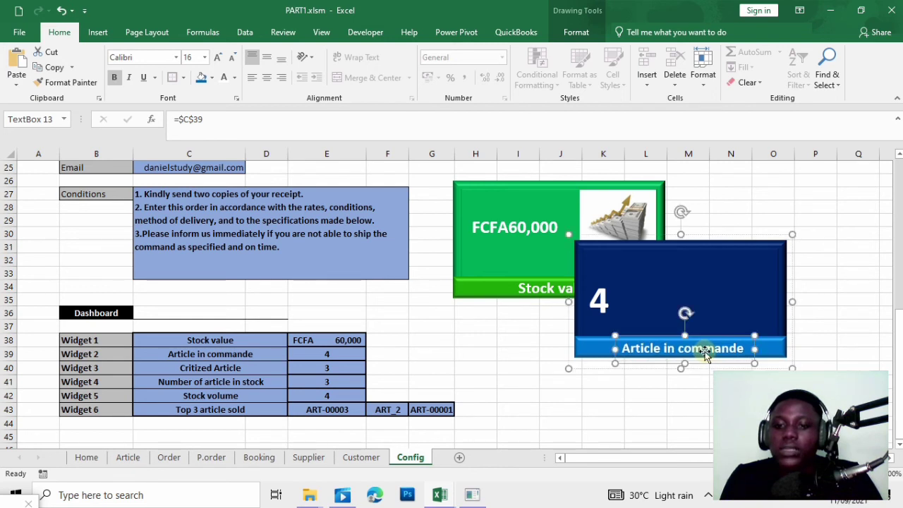
left_click(591, 277, "shift")
left_click_drag(598, 298, 625, 285)
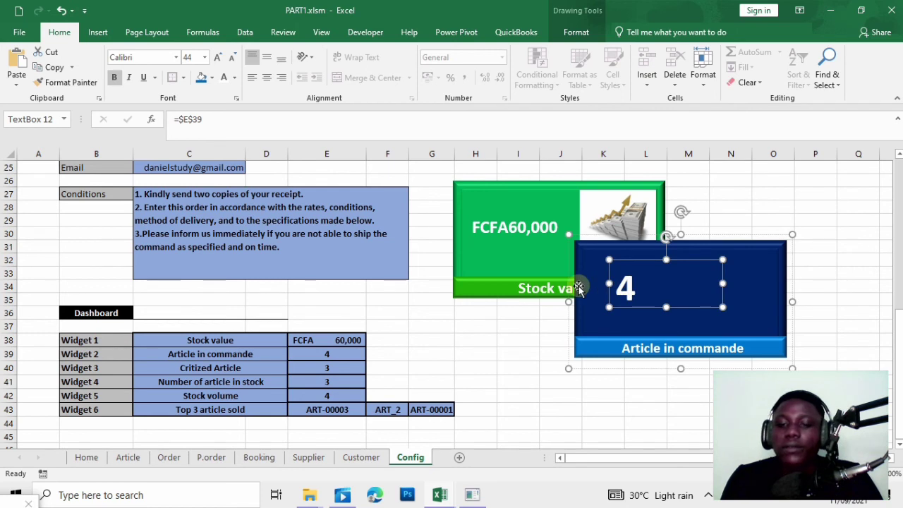
left_click(532, 337)
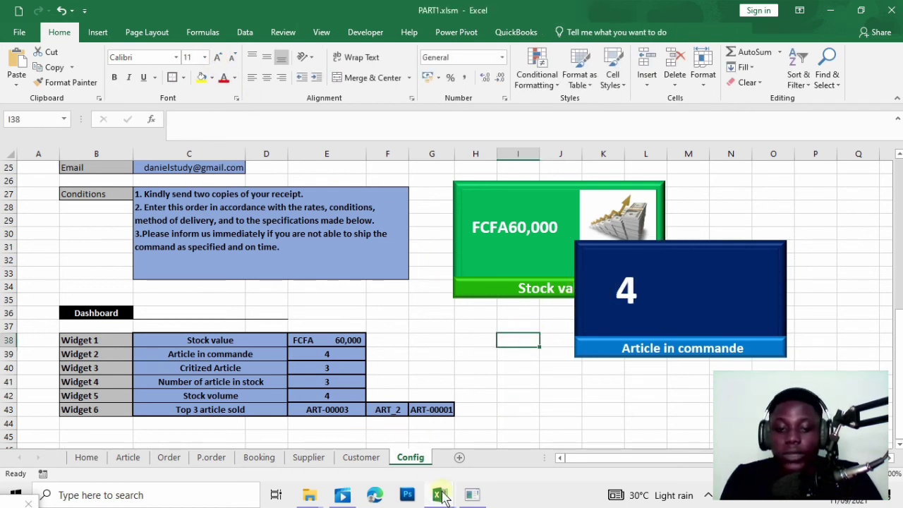
- Copy the orange notepad-and-pencil picture from the Article in commande card in the STOCK MANAGEMENT workbook and return to PART1
mouse_move(442, 496)
left_click(506, 466)
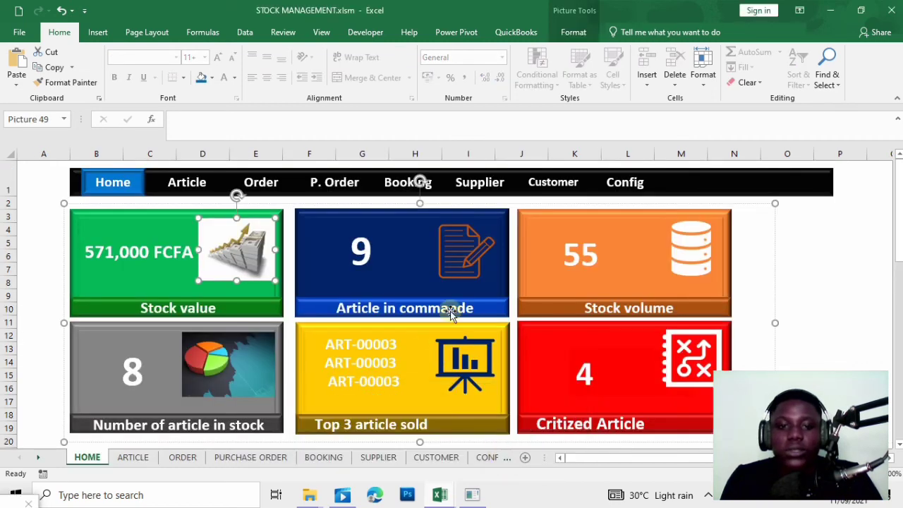
left_click(449, 271)
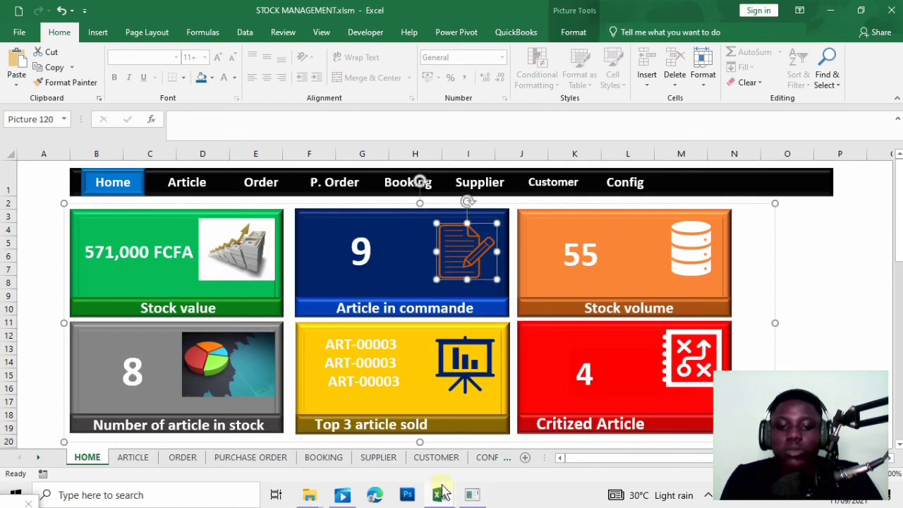
mouse_move(442, 492)
left_click(419, 459)
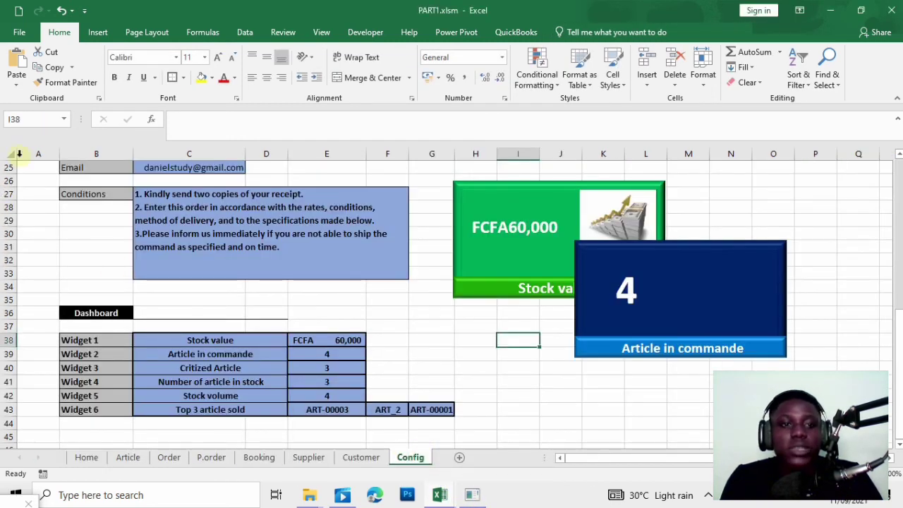
left_click(148, 32)
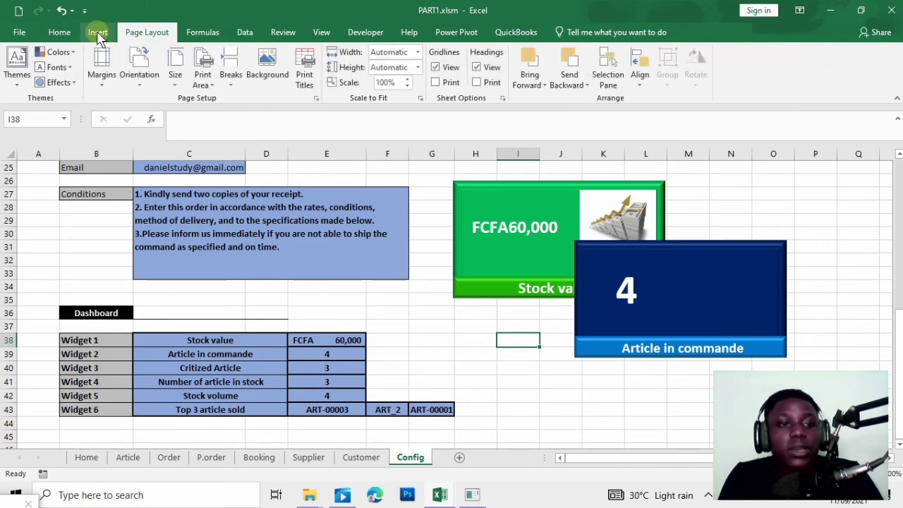
left_click(97, 32)
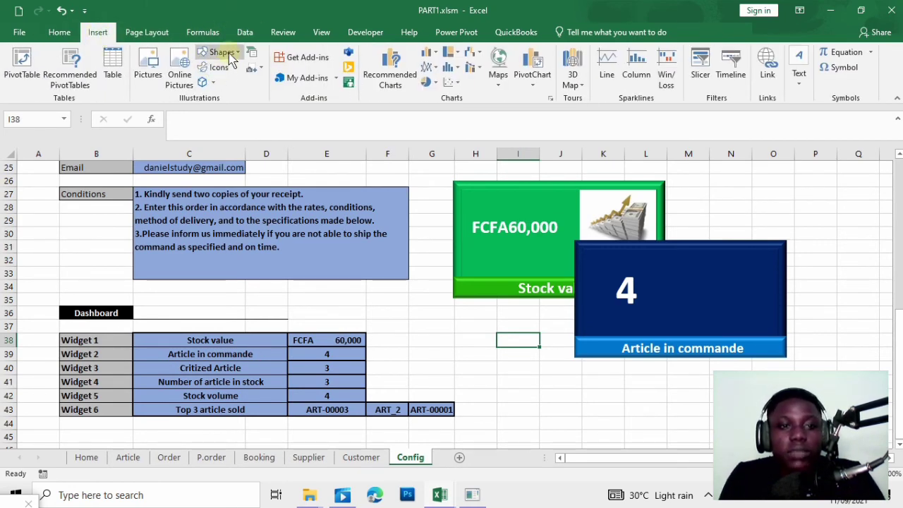
left_click(218, 70)
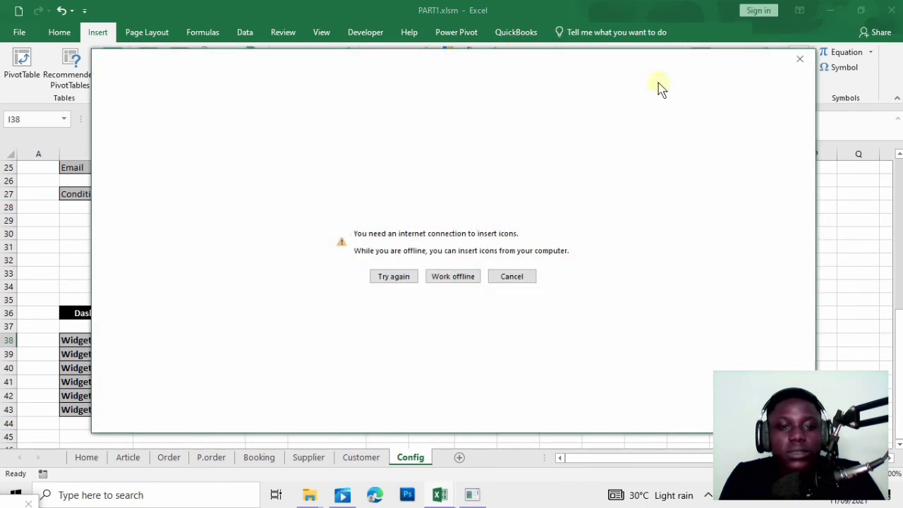
left_click(797, 63)
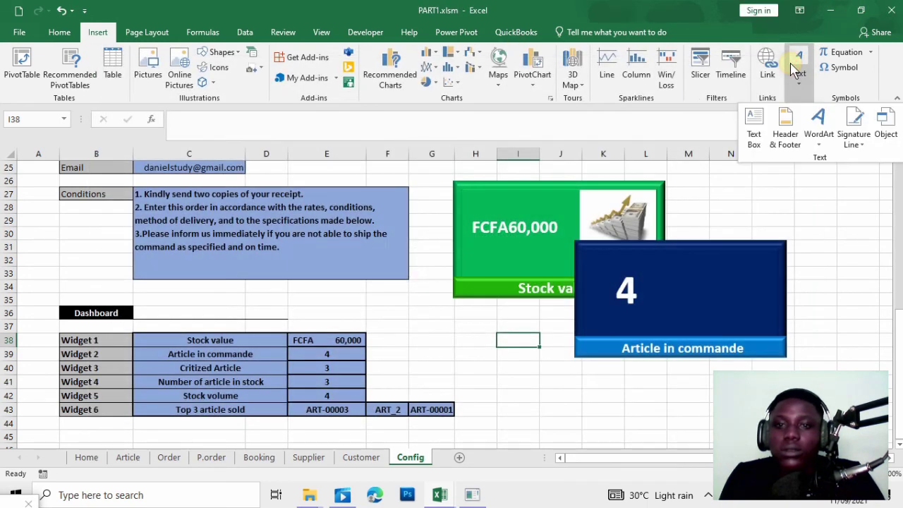
left_click(221, 54)
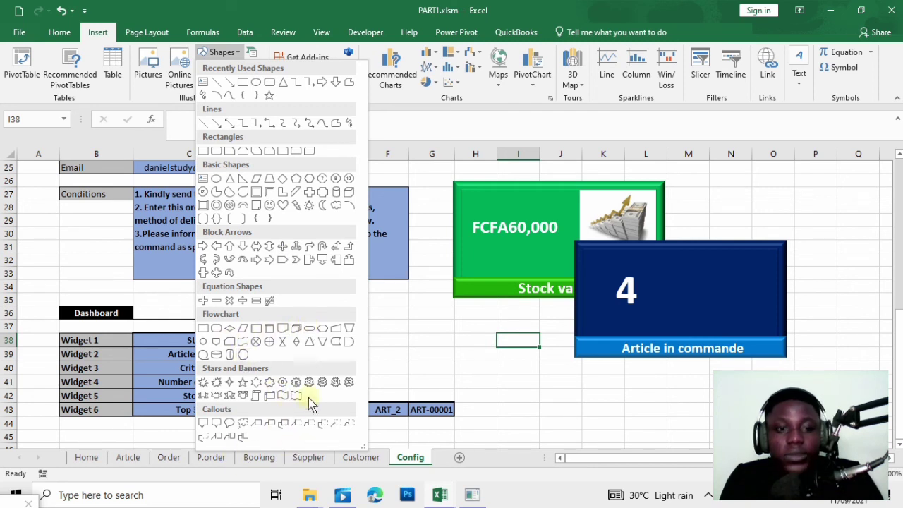
left_click(236, 7)
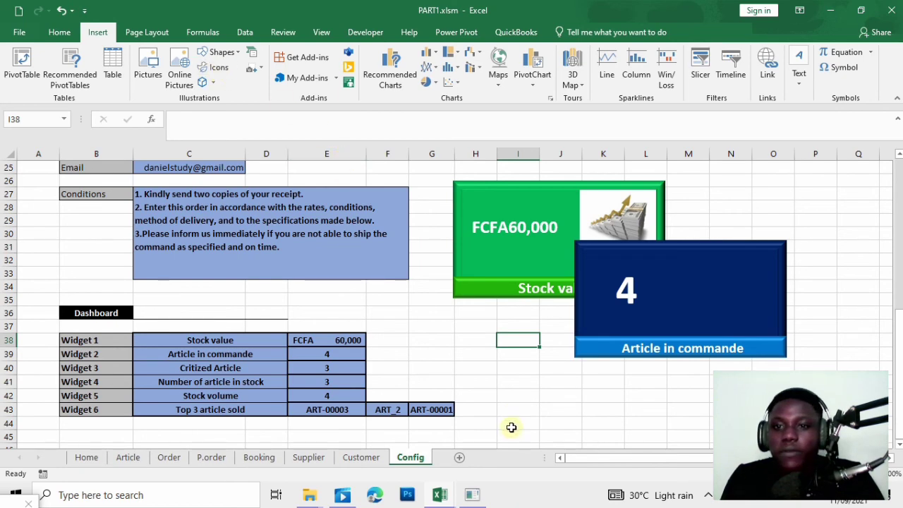
- Paste the notepad-and-pencil picture from the STOCK MANAGEMENT workbook into PART1 and place it beside the 4 on the Article in commande card
mouse_move(451, 497)
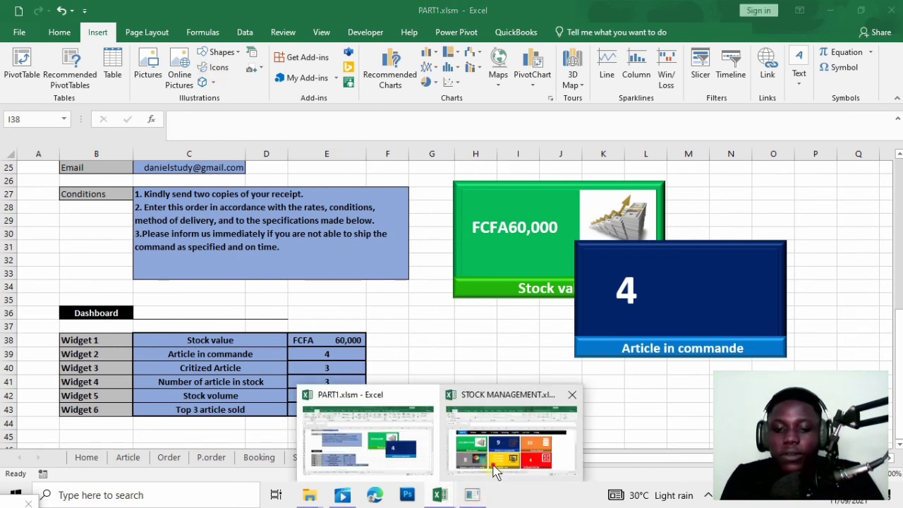
left_click(468, 465)
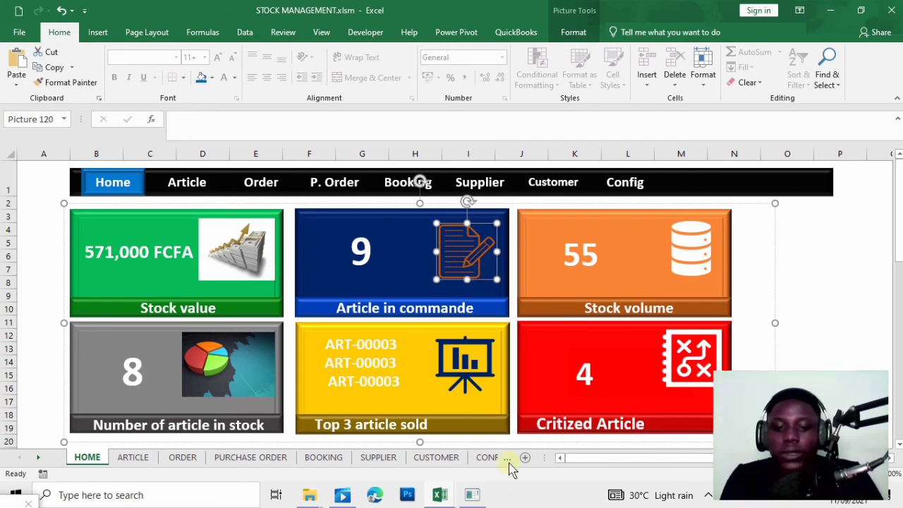
mouse_move(443, 495)
left_click(413, 463)
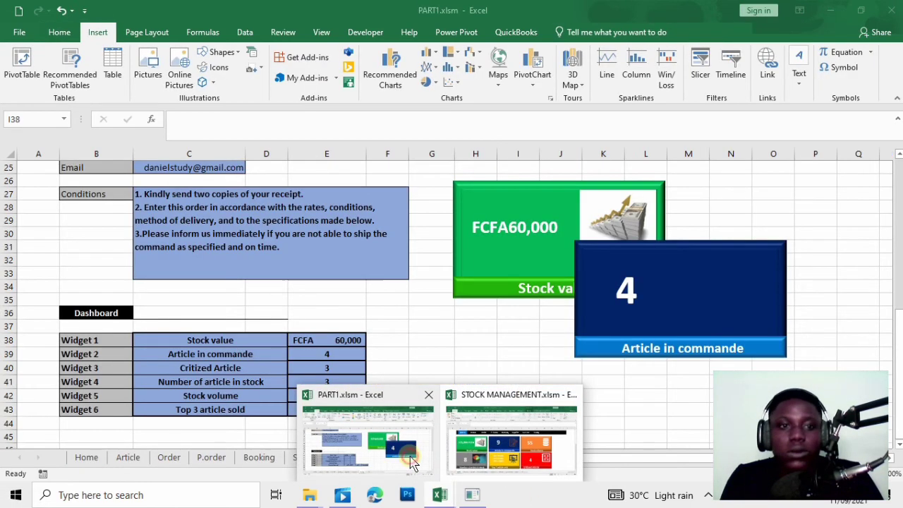
key("ctrl+v")
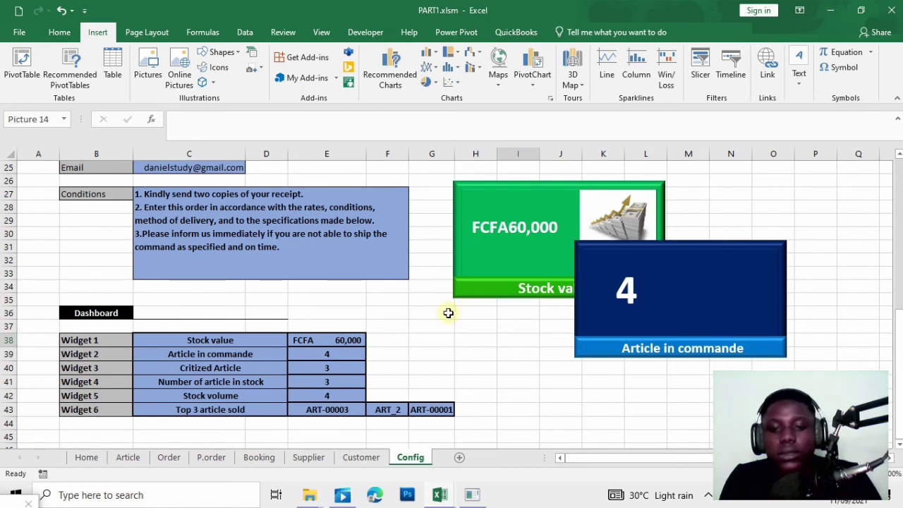
mouse_move(519, 377)
left_mouse_down()
mouse_move(688, 282)
mouse_move(748, 293)
mouse_move(739, 298)
left_mouse_up()
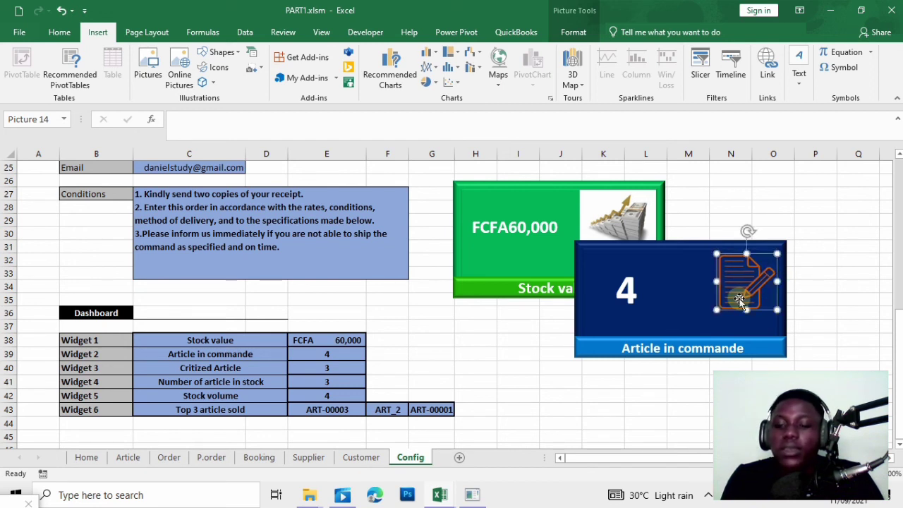
- Move the Article in commande card with its picture down, clear of the Stock value card's money picture
left_click(627, 212)
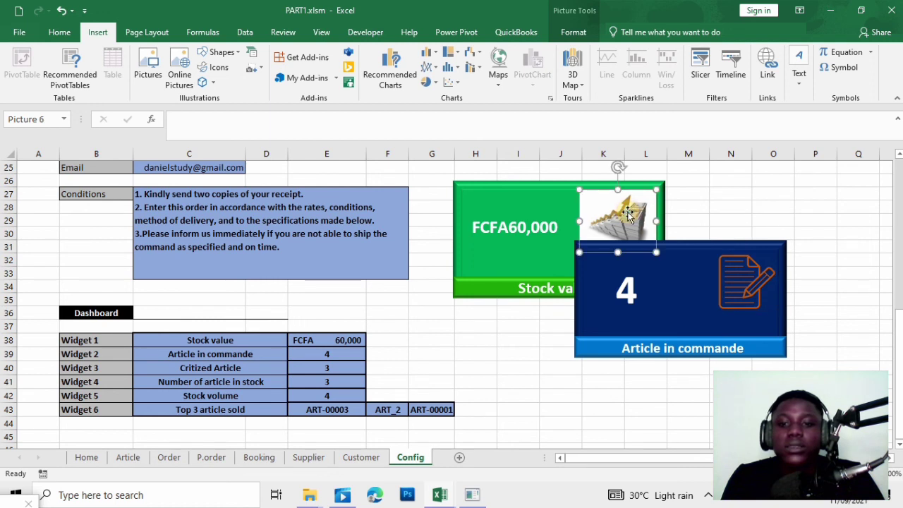
left_click(521, 225)
mouse_move(696, 268)
left_mouse_down()
mouse_move(704, 323)
mouse_move(735, 303)
mouse_move(751, 358)
left_mouse_up()
- Group the money picture with the green Stock value card
left_click(636, 225)
left_click(498, 218)
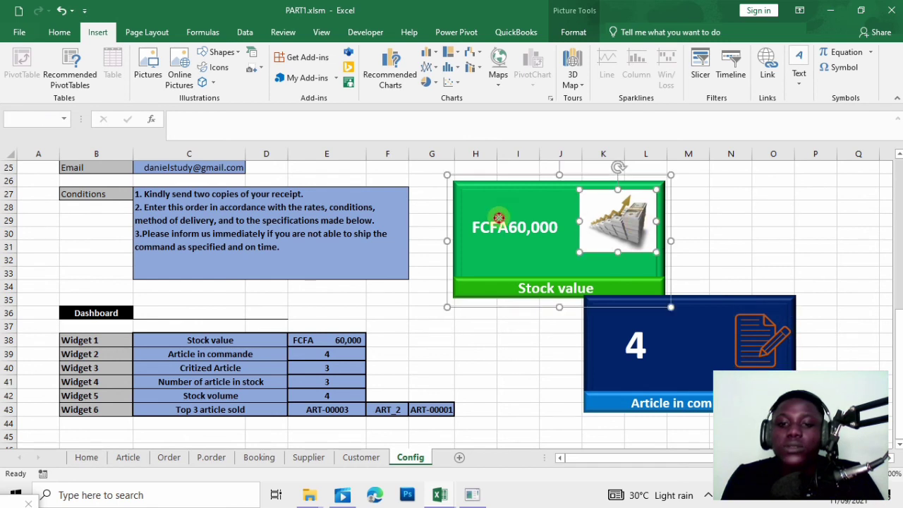
right_click(499, 218)
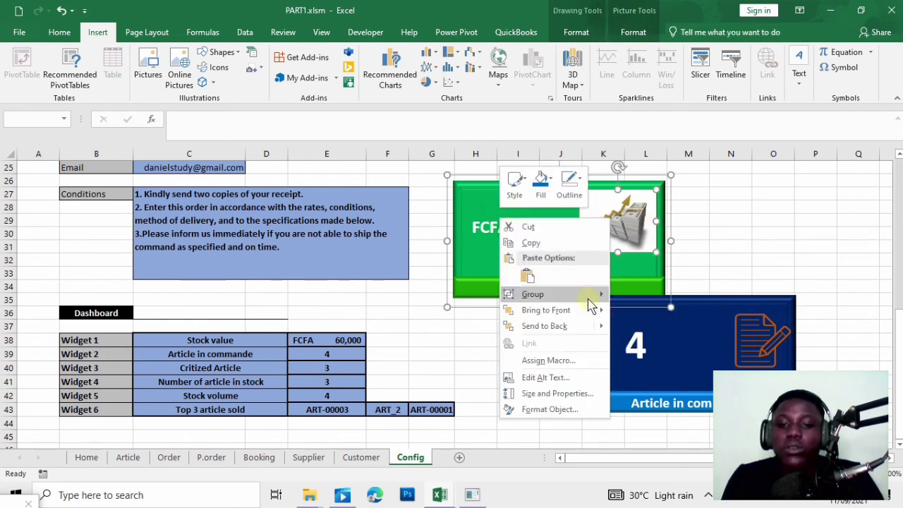
mouse_move(593, 296)
left_click(642, 295)
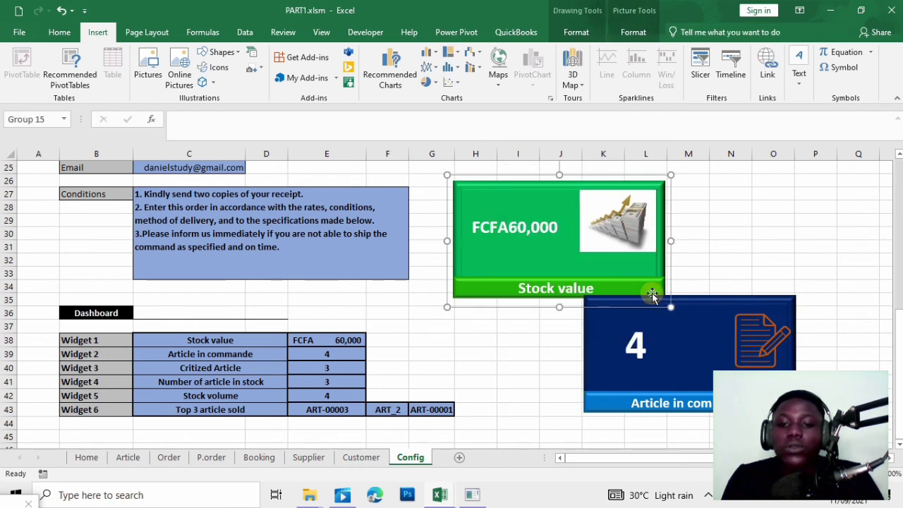
left_click(403, 353)
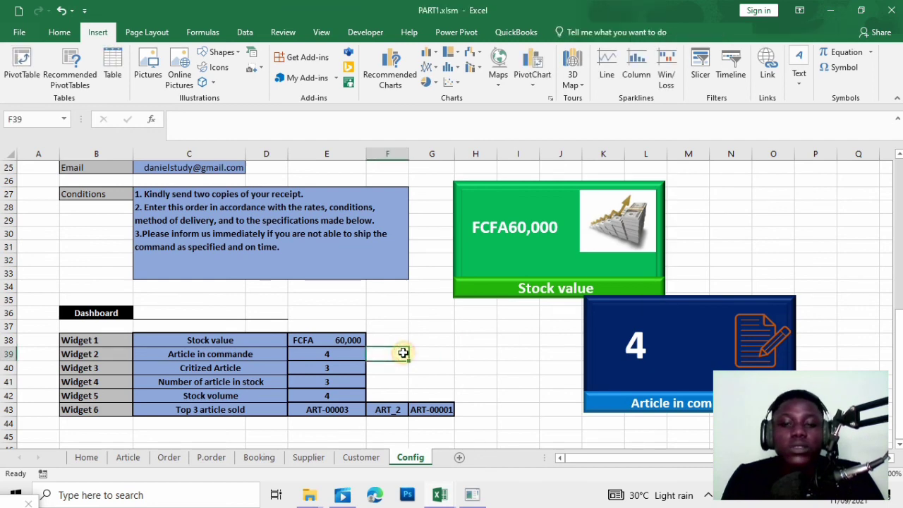
left_click(223, 54)
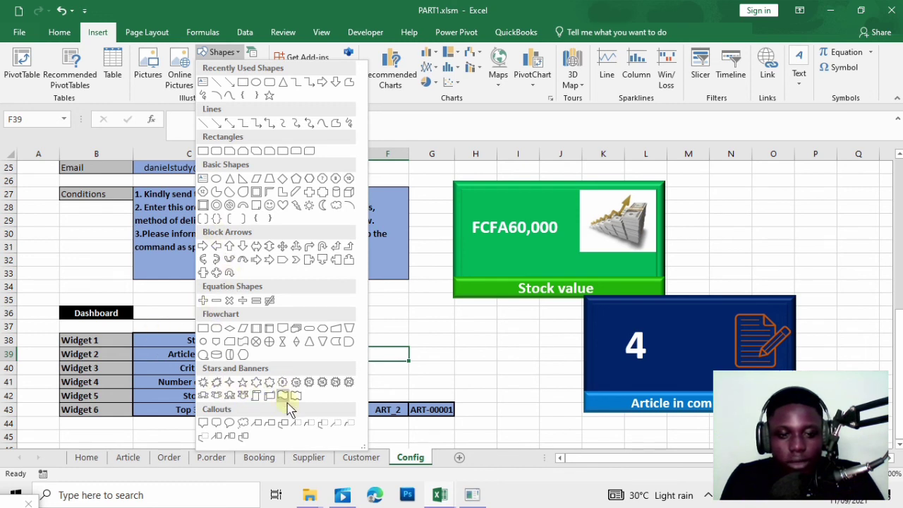
left_click(239, 8)
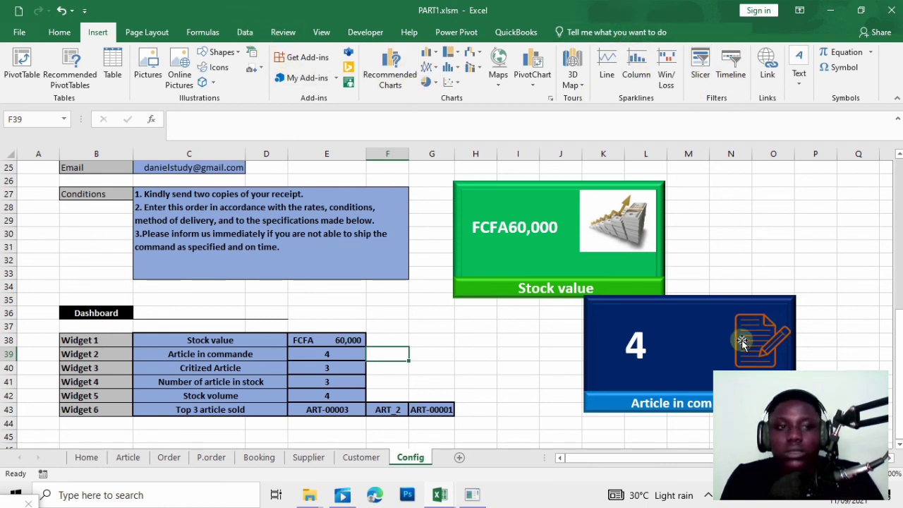
left_click(216, 85)
left_click(254, 115)
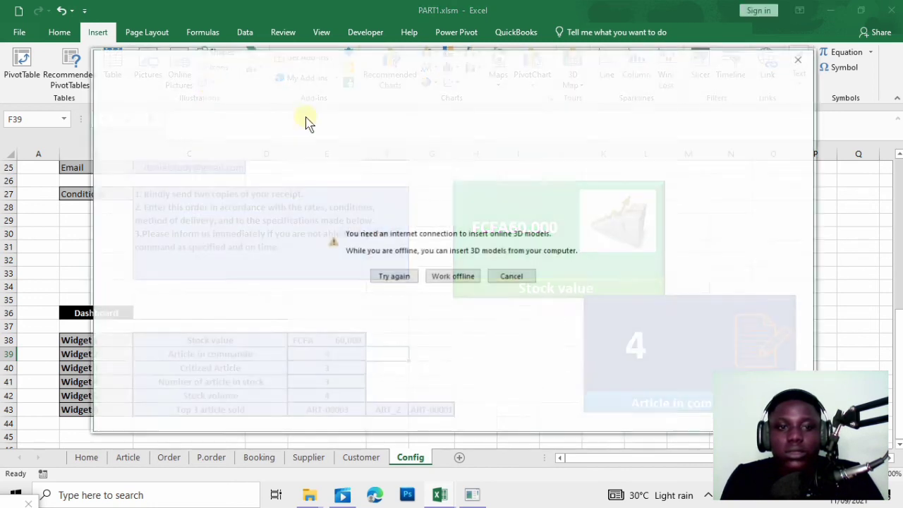
left_click(800, 58)
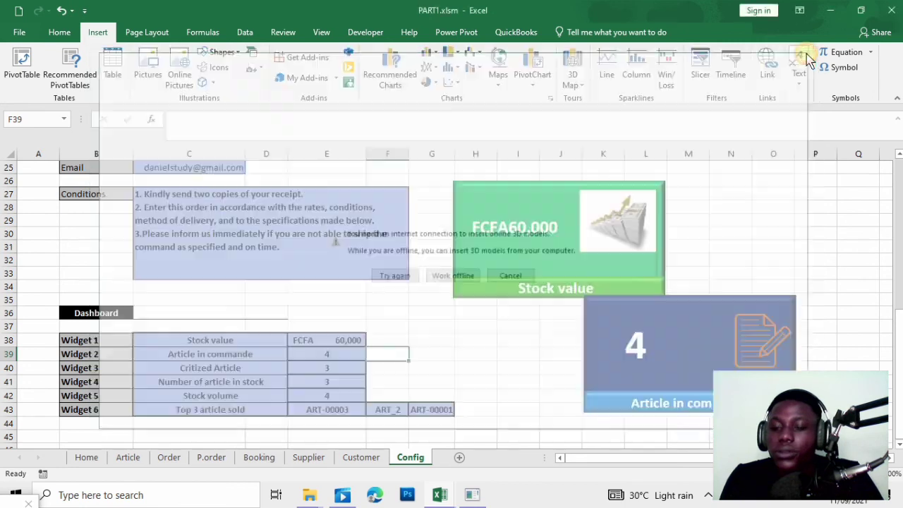
- Nudge the notepad-and-pencil picture inward on the Article in commande card and group it with the card
left_click(760, 363)
left_click_drag(760, 363, 750, 362)
left_click(712, 350, "ctrl")
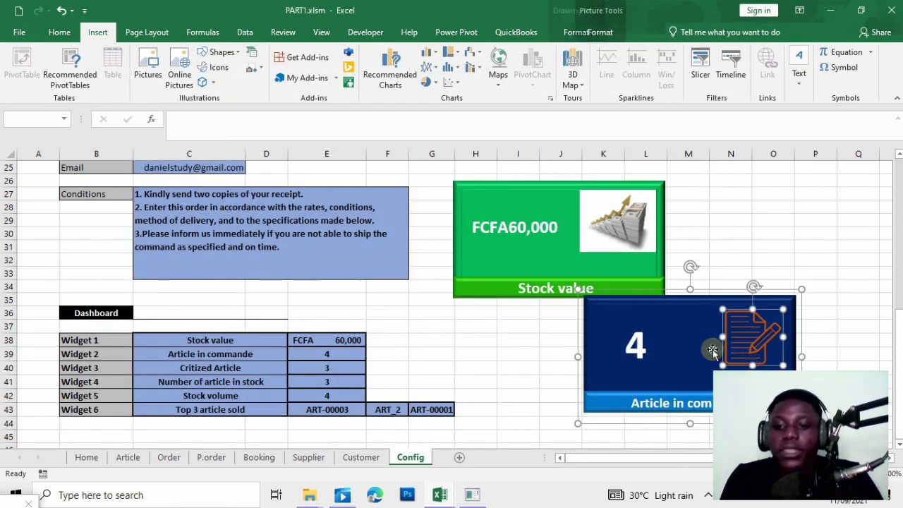
right_click(715, 353)
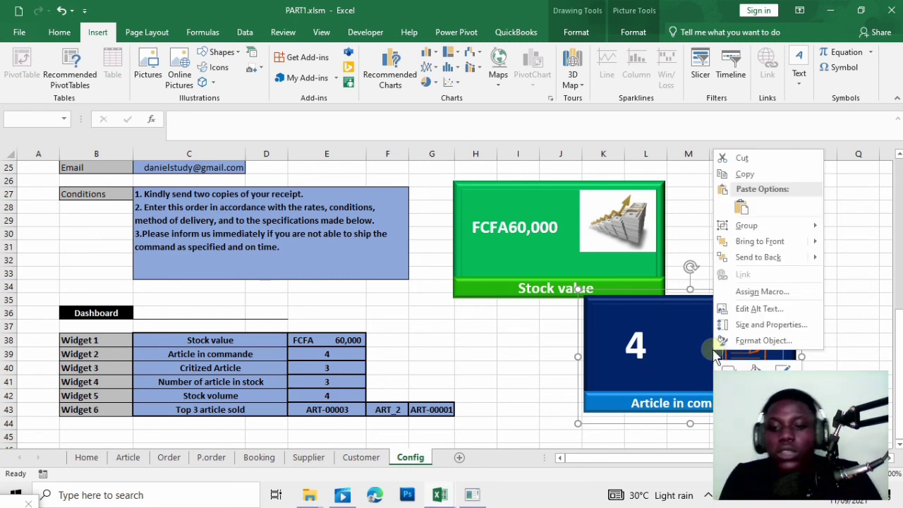
mouse_move(767, 227)
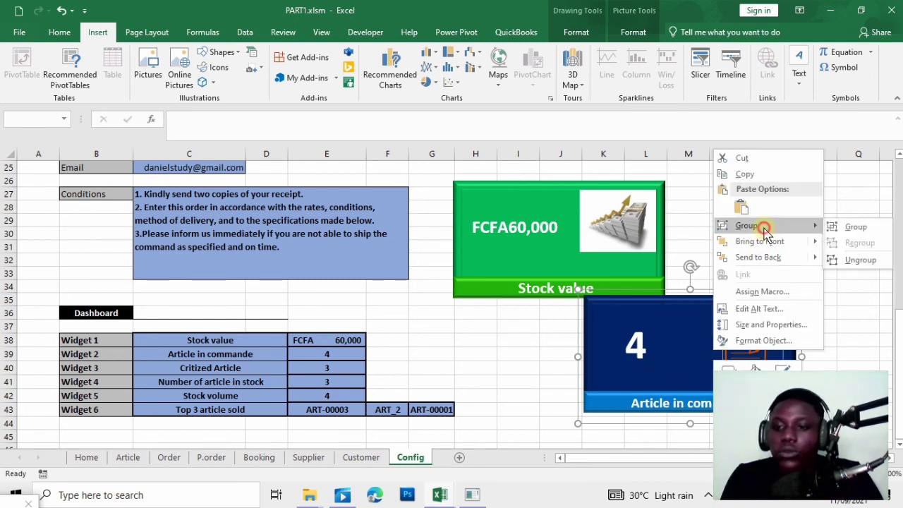
left_click(834, 233)
- Place the grouped Article in commande card directly beside the Stock value card with top edges aligned, and select the Critized Article value in E40
left_click_drag(658, 336, 749, 222)
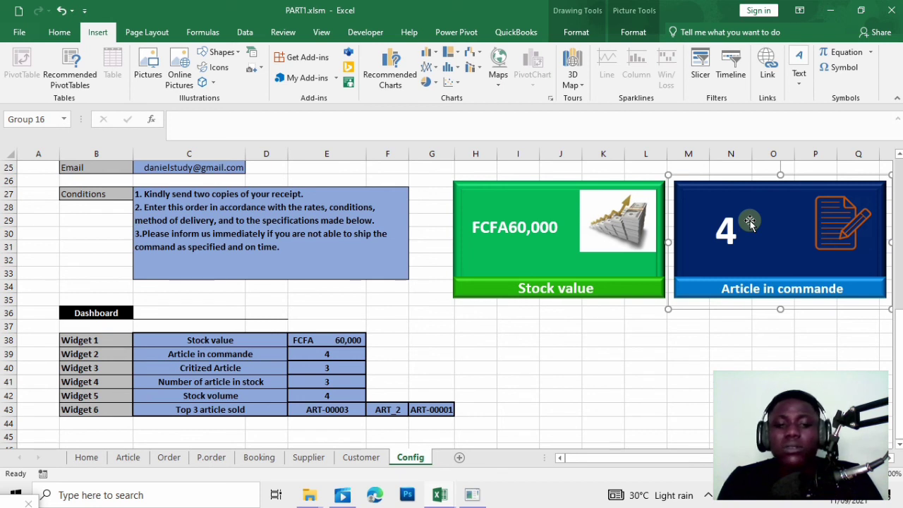
left_click(530, 250)
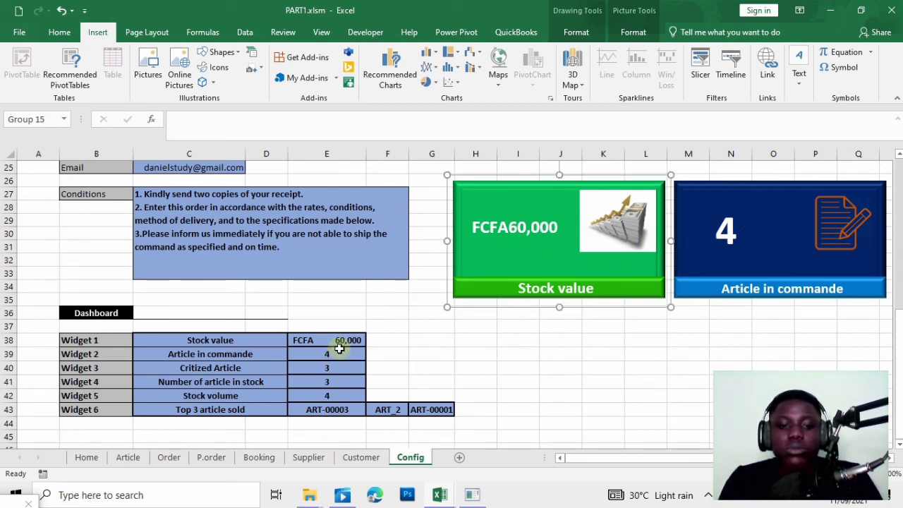
left_click(328, 371)
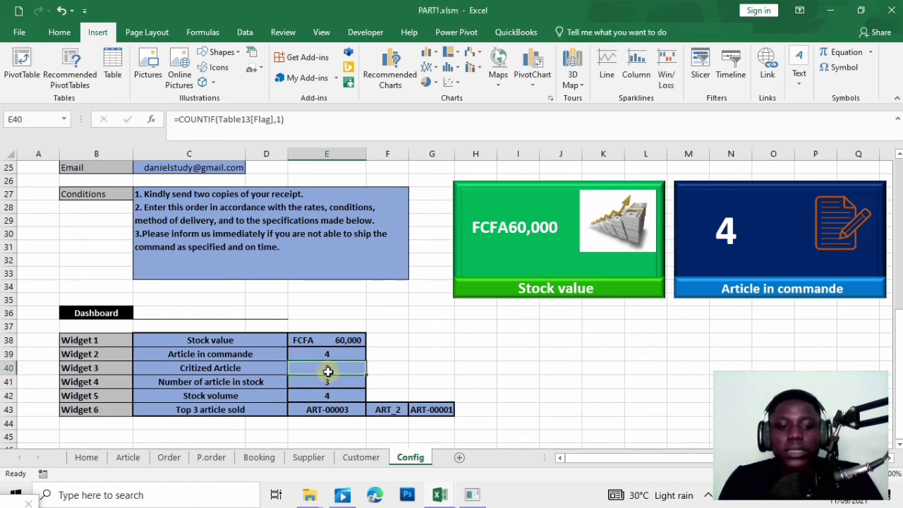
- Inspect the formulas behind the Number of article in stock, Stock volume and Top 3 article sold widget values
left_click(314, 391)
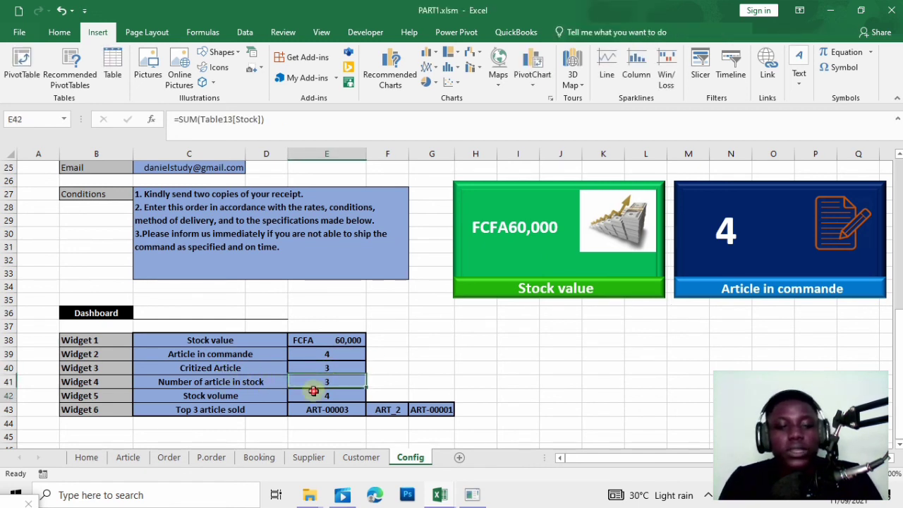
left_click(309, 383)
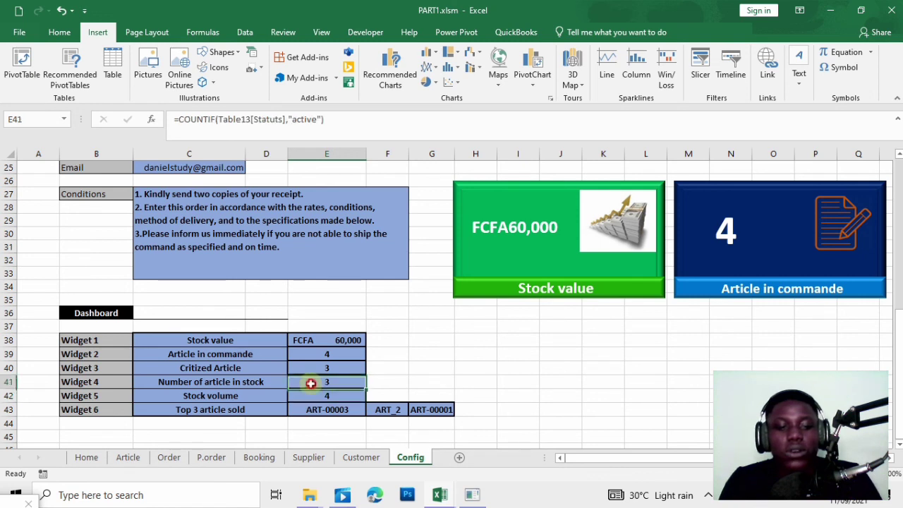
left_click(310, 397)
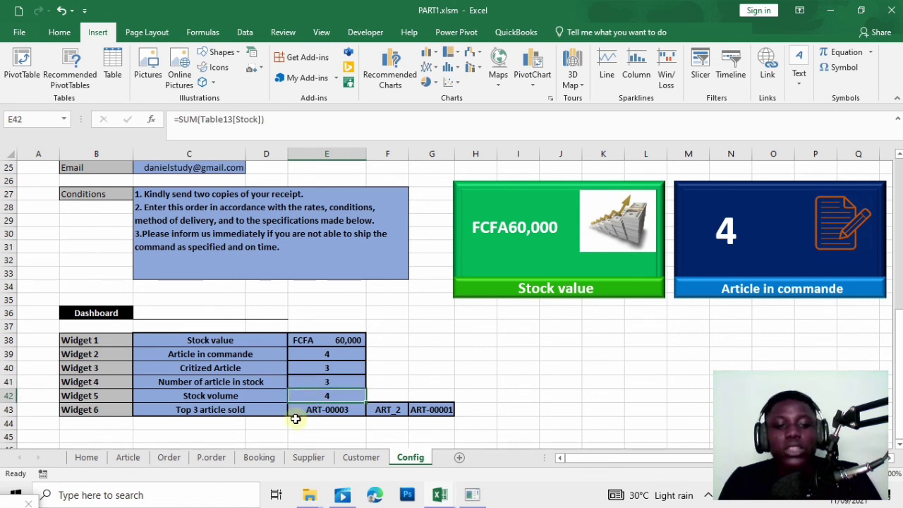
left_click(314, 415)
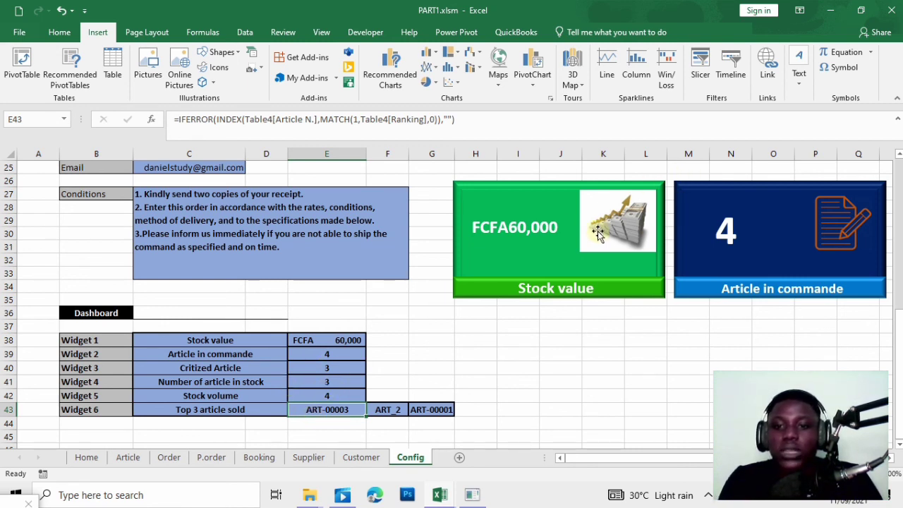
- Shift the Stock value and Article in commande cards slightly left and down, keeping them side by side with top edges aligned
left_click_drag(597, 233, 586, 234)
left_click(739, 216)
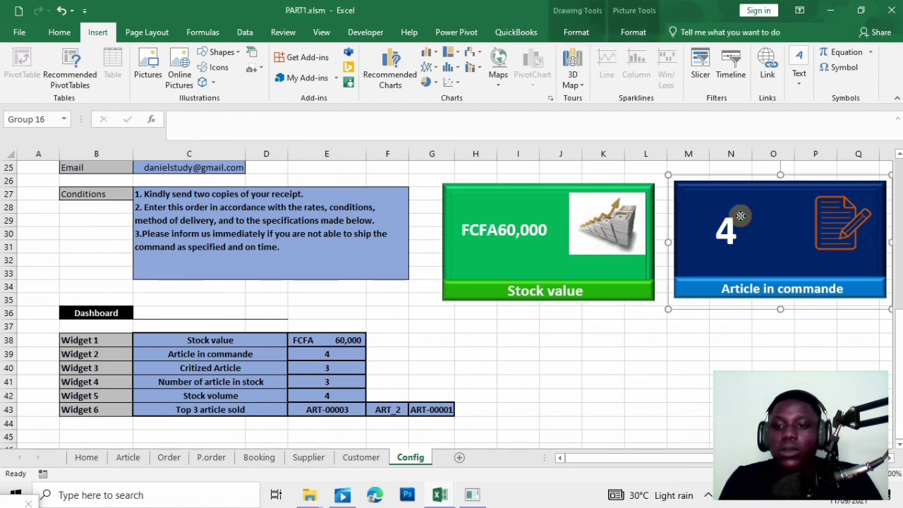
left_click_drag(741, 216, 731, 221)
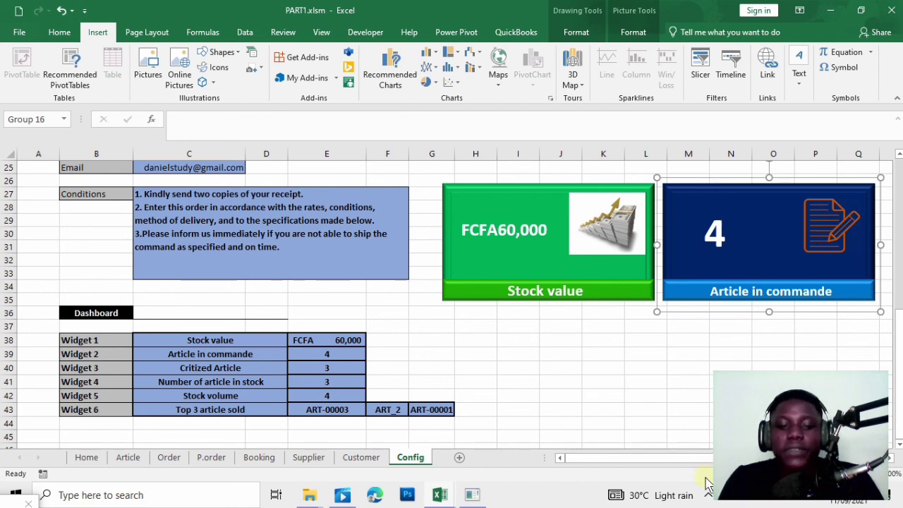
- Switch to the STOCK MANAGEMENT workbook, examine the widget cards on its Home dashboard, and return to the PART1 workbook
left_click(430, 501)
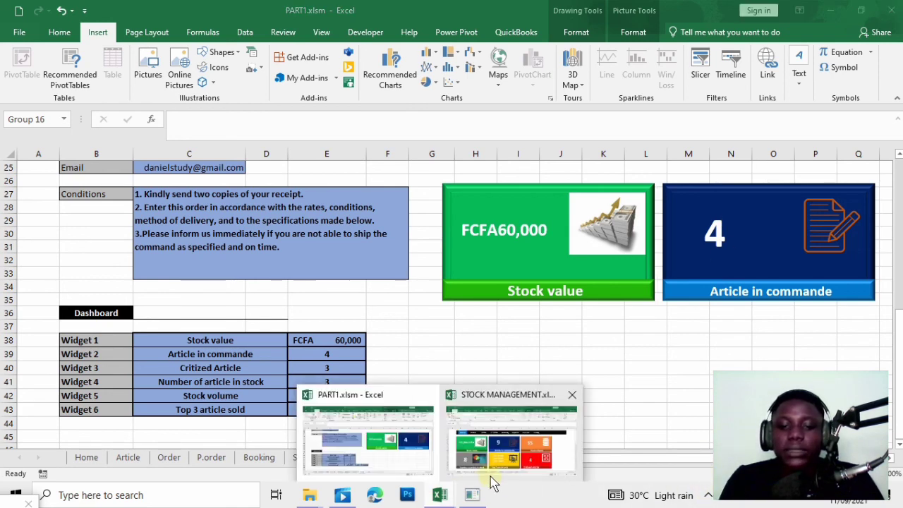
left_click(492, 480)
left_click(268, 185)
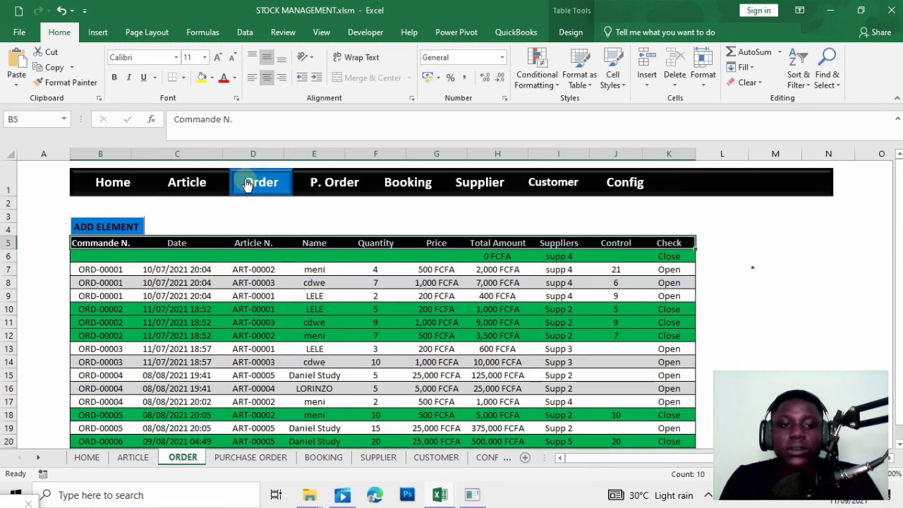
left_click(211, 182)
left_click(113, 188)
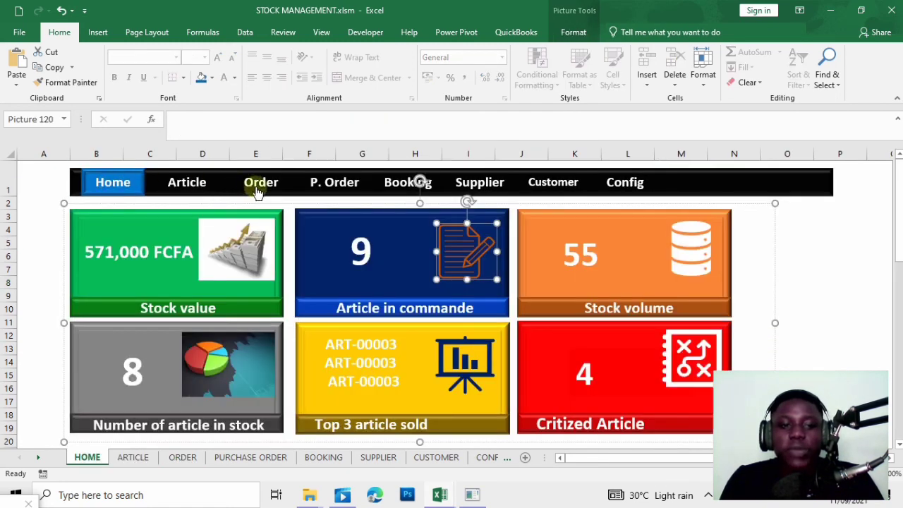
left_click(815, 347)
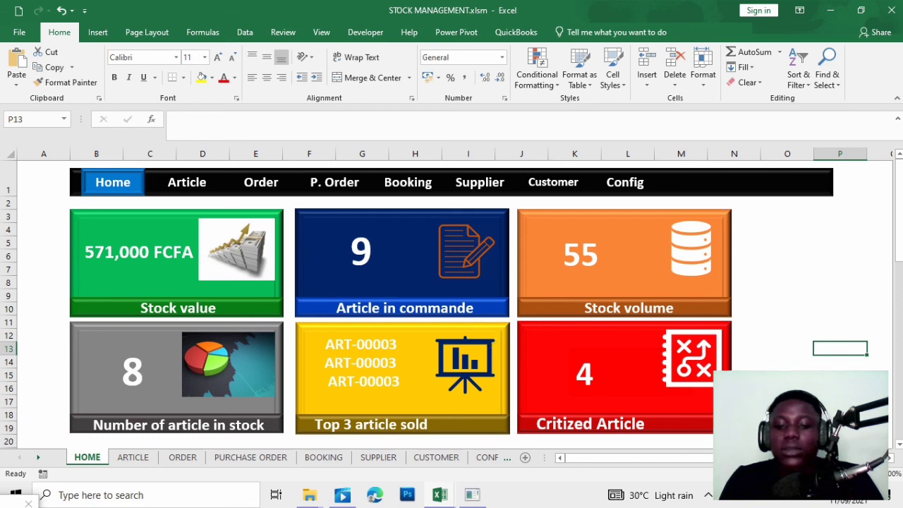
mouse_move(445, 495)
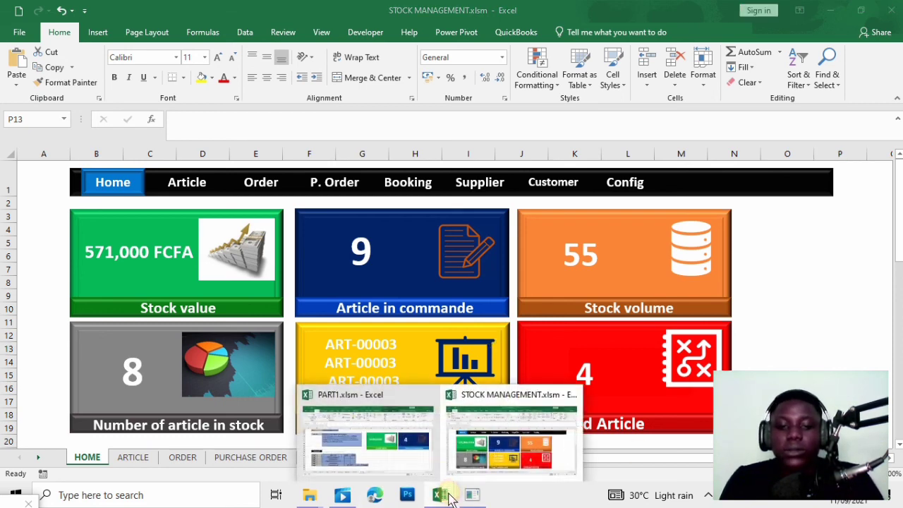
left_click(429, 467)
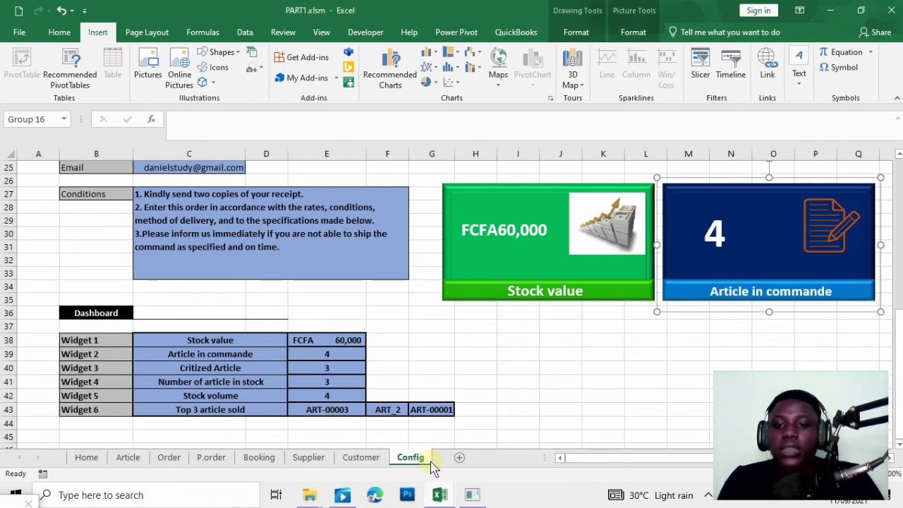